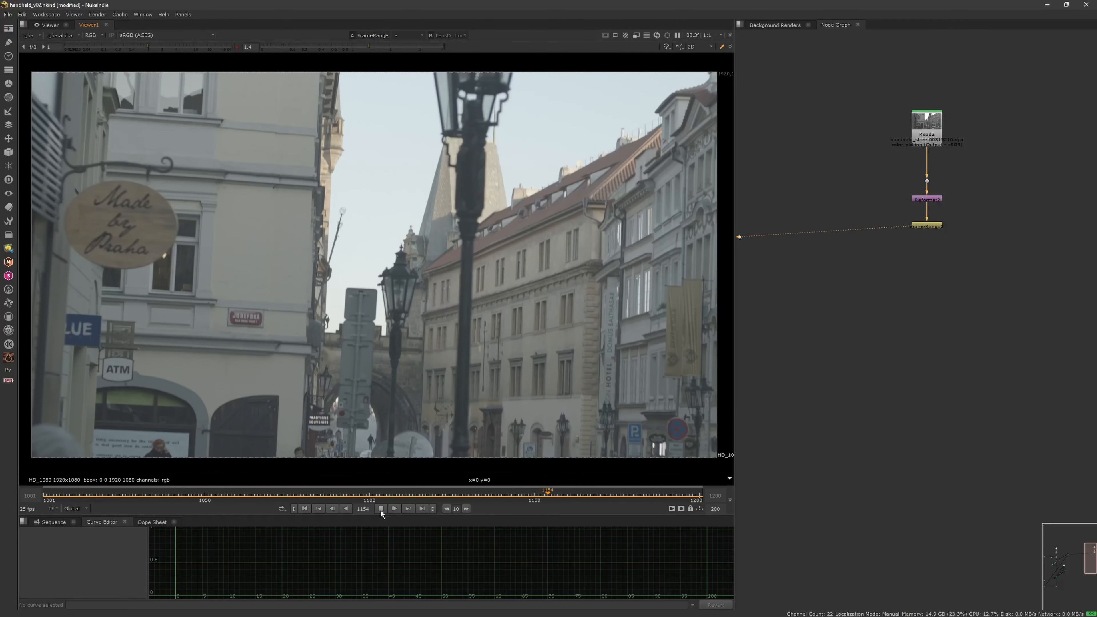
Play back the Merge1 output to review the checkerboard cards tracked onto the street plate.
{"action": "left_click", "coordinate": [380, 508]}
{"action": "key", "text": "f"}
{"action": "middle_click_drag", "start_coordinate": [790, 453], "coordinate": [833, 443]}
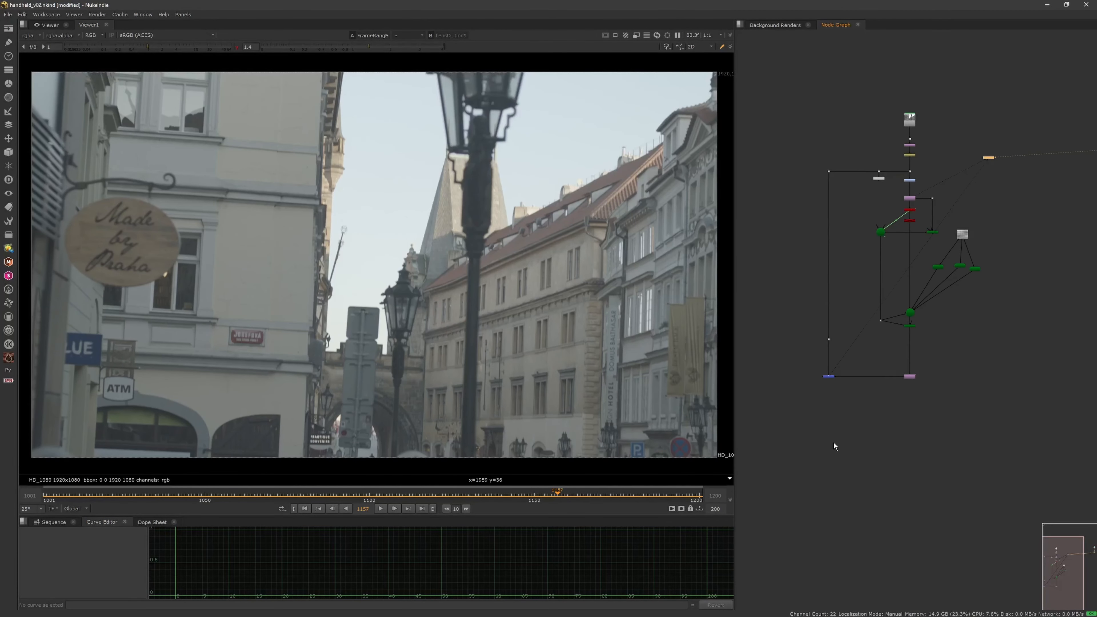
{"action": "key", "text": "1"}
{"action": "left_click", "coordinate": [381, 508]}
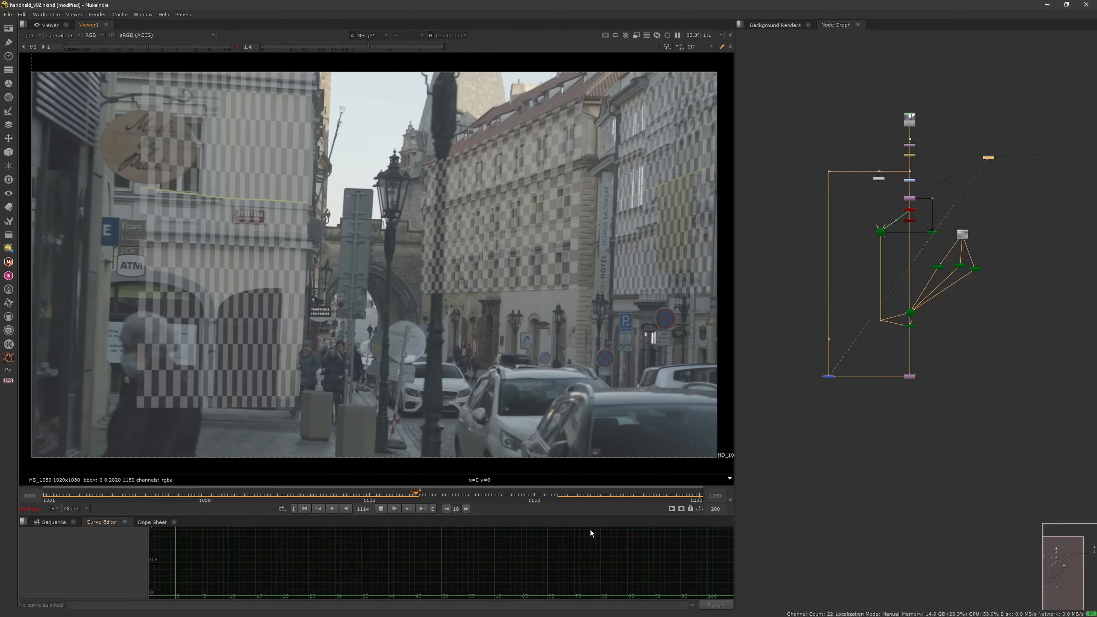
{"action": "left_click", "coordinate": [380, 509]}
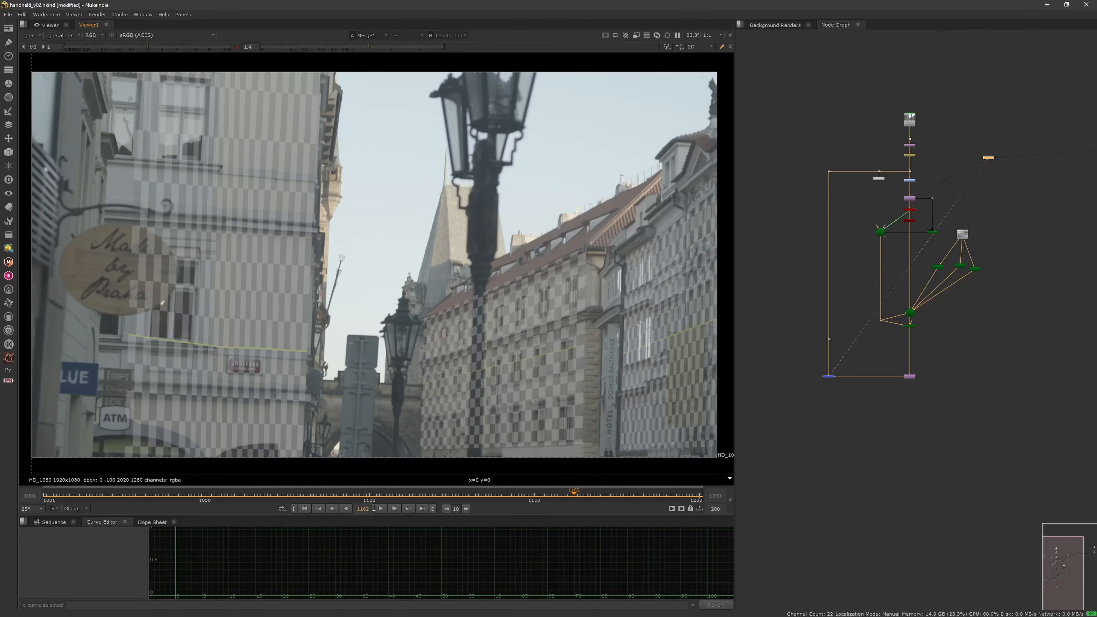
Return to the first frame, view the second plate's FrameRange2 output, and play the raw footage.
{"action": "left_click", "coordinate": [308, 509]}
{"action": "middle_click_drag", "start_coordinate": [951, 272], "coordinate": [738, 380]}
{"action": "scroll", "coordinate": [931, 279], "scroll_direction": "up", "scroll_amount": 5}
{"action": "middle_click_drag", "start_coordinate": [988, 259], "coordinate": [858, 335]}
{"action": "left_click_drag", "start_coordinate": [819, 339], "coordinate": [922, 275]}
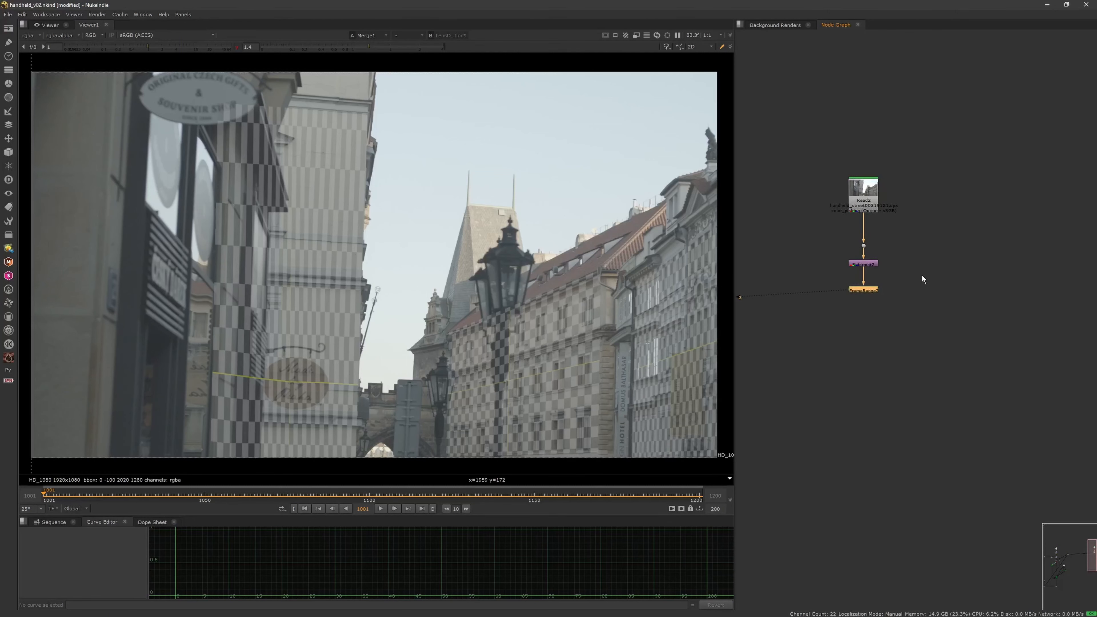
{"action": "key", "text": "3"}
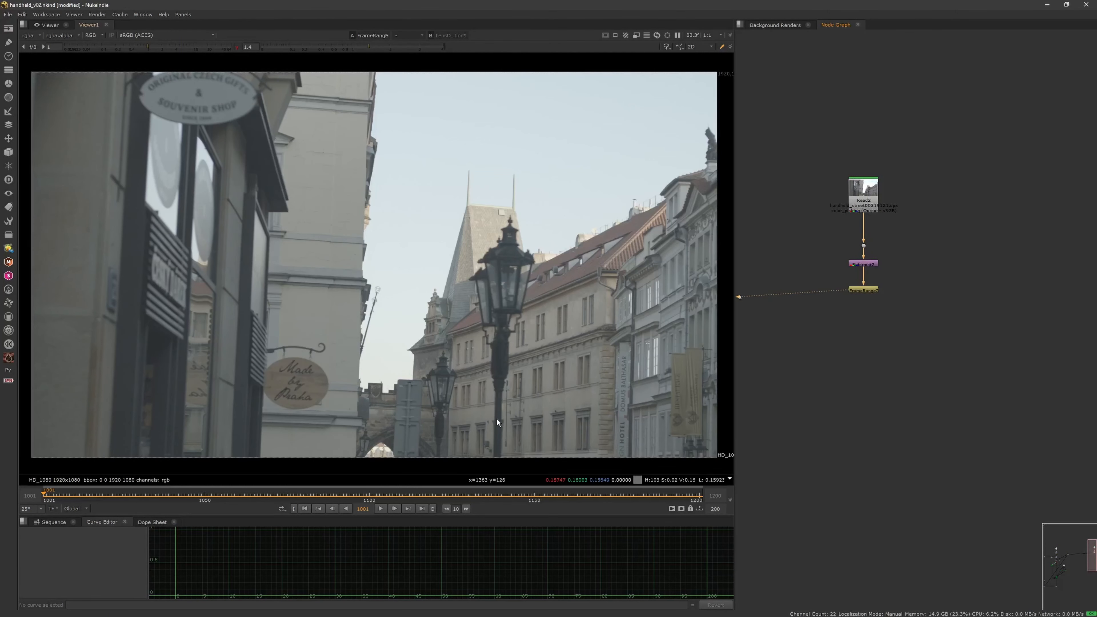
{"action": "left_click", "coordinate": [381, 509]}
View the Grade1 node in the original tree and toggle it off and on to compare its effect on the plate.
{"action": "scroll", "coordinate": [888, 341], "scroll_direction": "down", "scroll_amount": 3}
{"action": "middle_click_drag", "start_coordinate": [864, 347], "coordinate": [938, 317]}
{"action": "scroll", "coordinate": [873, 336], "scroll_direction": "down", "scroll_amount": 3}
{"action": "middle_click_drag", "start_coordinate": [784, 354], "coordinate": [922, 318]}
{"action": "scroll", "coordinate": [850, 325], "scroll_direction": "up", "scroll_amount": 6}
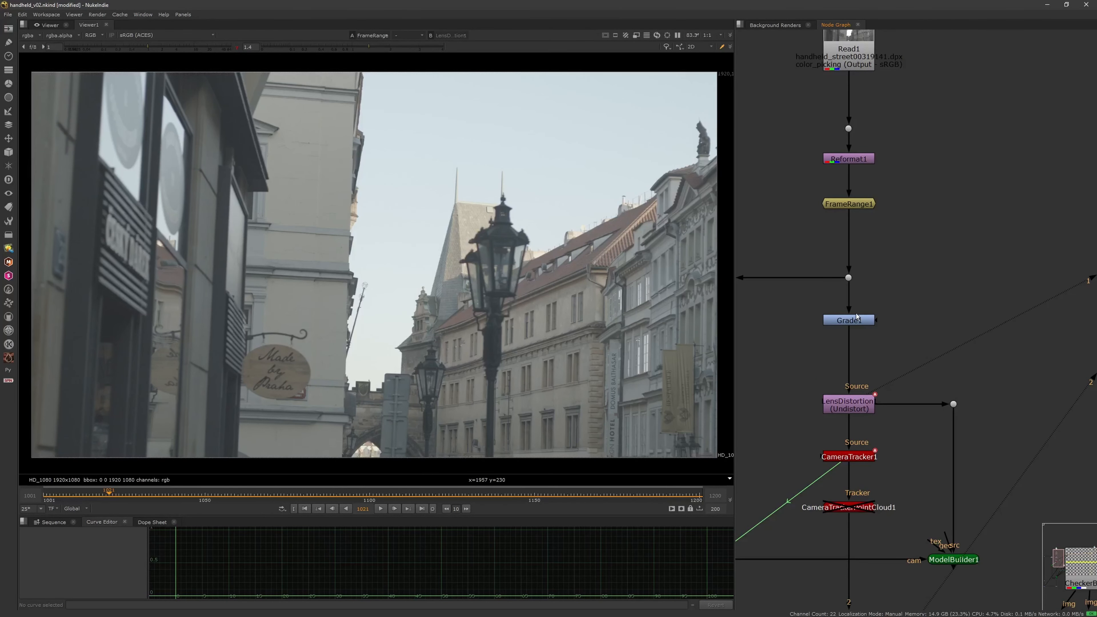
{"action": "key", "text": "1"}
{"action": "key", "text": "d"}
{"action": "key", "text": "d"}
{"action": "key", "text": "d"}
{"action": "key", "text": "d"}
{"action": "key", "text": "d"}
{"action": "key", "text": "d"}
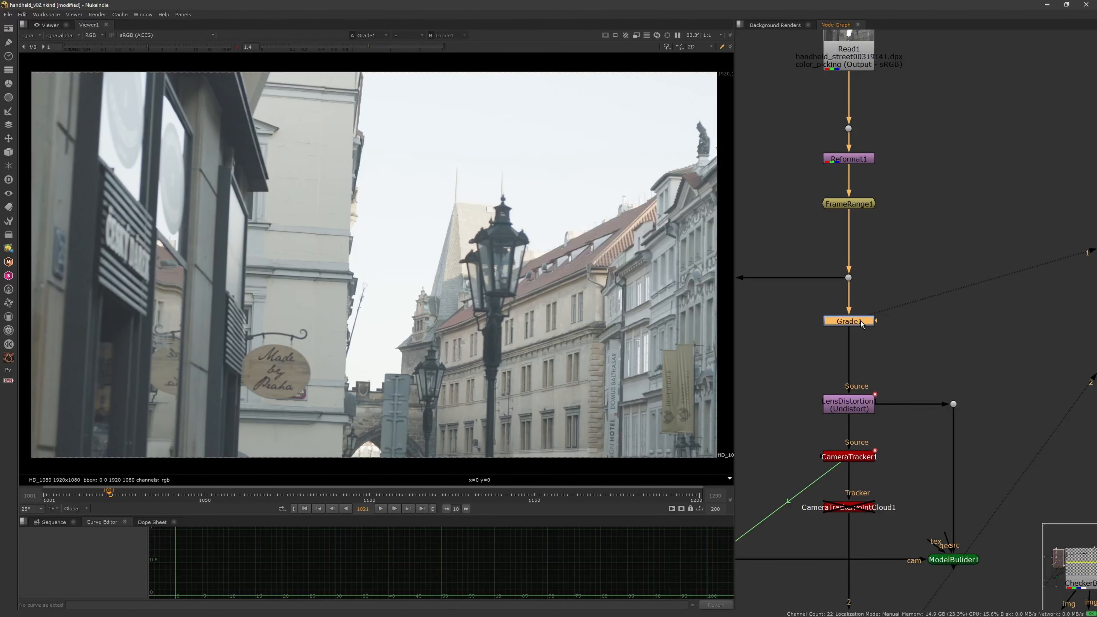
Copy the Grade1 node from the original tree and connect the duplicate below FrameRange2.
{"action": "scroll", "coordinate": [872, 329], "scroll_direction": "down", "scroll_amount": 8}
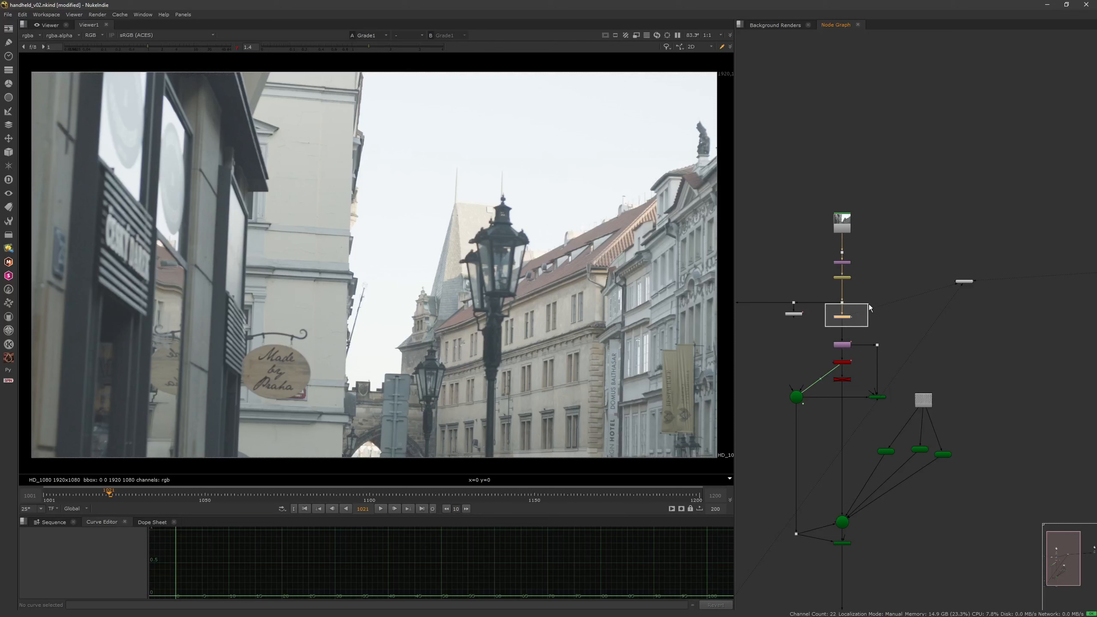
{"action": "middle_click_drag", "start_coordinate": [881, 320], "coordinate": [793, 294]}
{"action": "middle_click_drag", "start_coordinate": [1075, 298], "coordinate": [857, 327]}
{"action": "scroll", "coordinate": [979, 279], "scroll_direction": "up", "scroll_amount": 4}
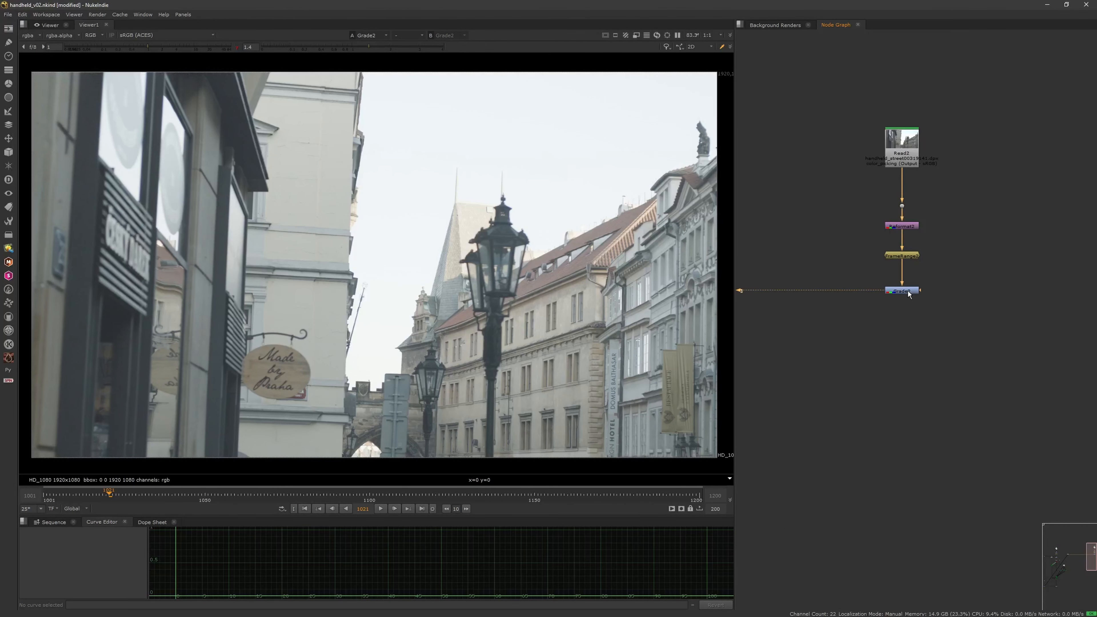
Copy the LensDistortion1 node set to Undistort from the original tree and paste it below Grade2.
{"action": "scroll", "coordinate": [908, 294], "scroll_direction": "down", "scroll_amount": 5}
{"action": "scroll", "coordinate": [839, 325], "scroll_direction": "up", "scroll_amount": 5}
{"action": "scroll", "coordinate": [840, 325], "scroll_direction": "up", "scroll_amount": 2}
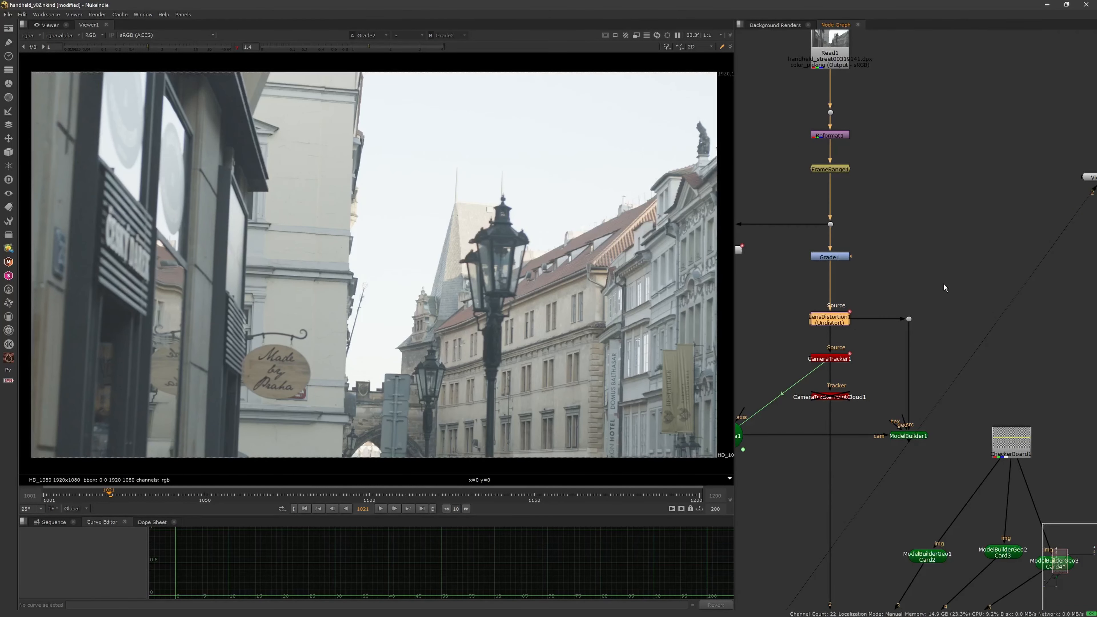
{"action": "scroll", "coordinate": [777, 332], "scroll_direction": "down", "scroll_amount": 6}
{"action": "middle_click_drag", "start_coordinate": [952, 301], "coordinate": [857, 343]}
{"action": "scroll", "coordinate": [885, 341], "scroll_direction": "up", "scroll_amount": 4}
{"action": "middle_click_drag", "start_coordinate": [1029, 336], "coordinate": [904, 335]}
{"action": "scroll", "coordinate": [853, 323], "scroll_direction": "up", "scroll_amount": 1}
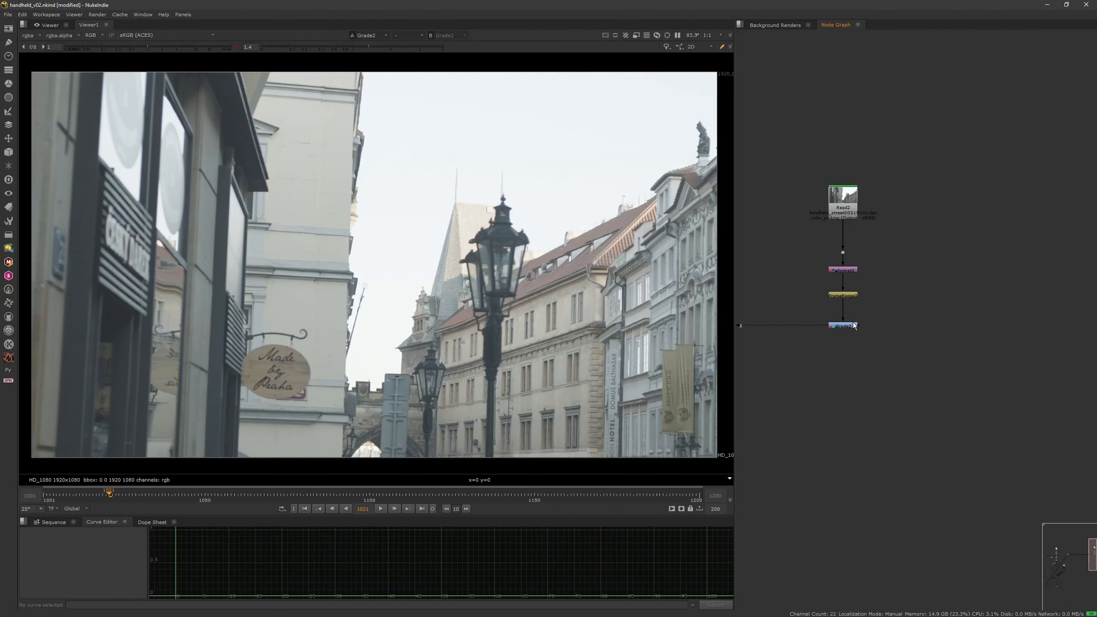
{"action": "scroll", "coordinate": [854, 325], "scroll_direction": "up", "scroll_amount": 2}
{"action": "key", "text": "ctrl+v"}
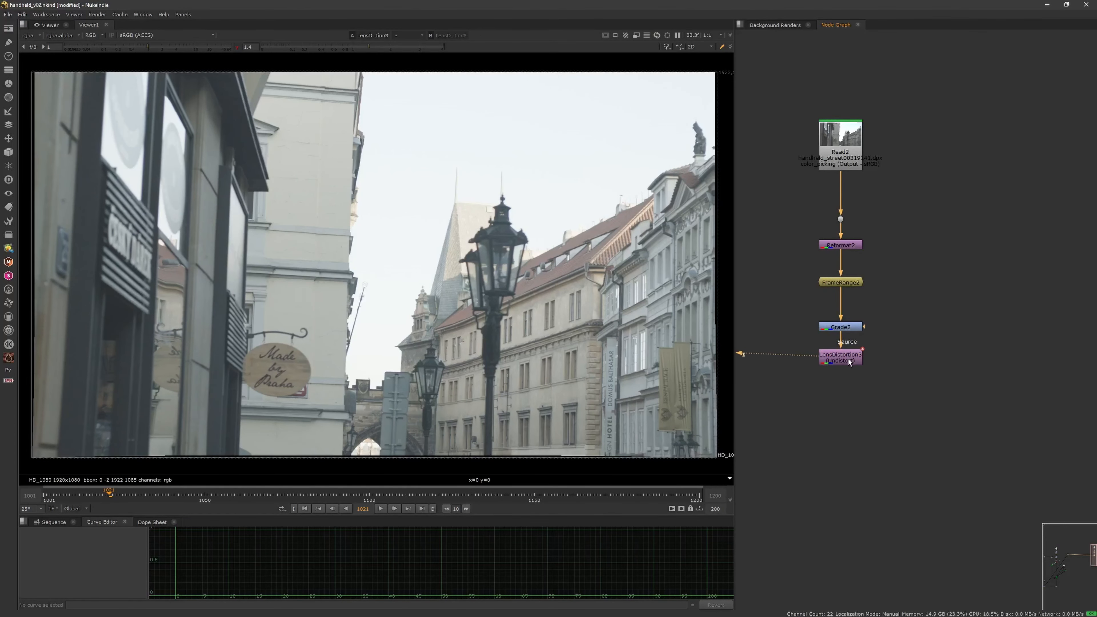
Align the pasted lens distortion node beneath Grade2 and open its Analysis settings, keeping the nodes unobstructed.
{"action": "middle_click_drag", "start_coordinate": [865, 345], "coordinate": [924, 346]}
{"action": "left_click", "coordinate": [902, 372]}
{"action": "left_click_drag", "start_coordinate": [901, 364], "coordinate": [900, 362]}
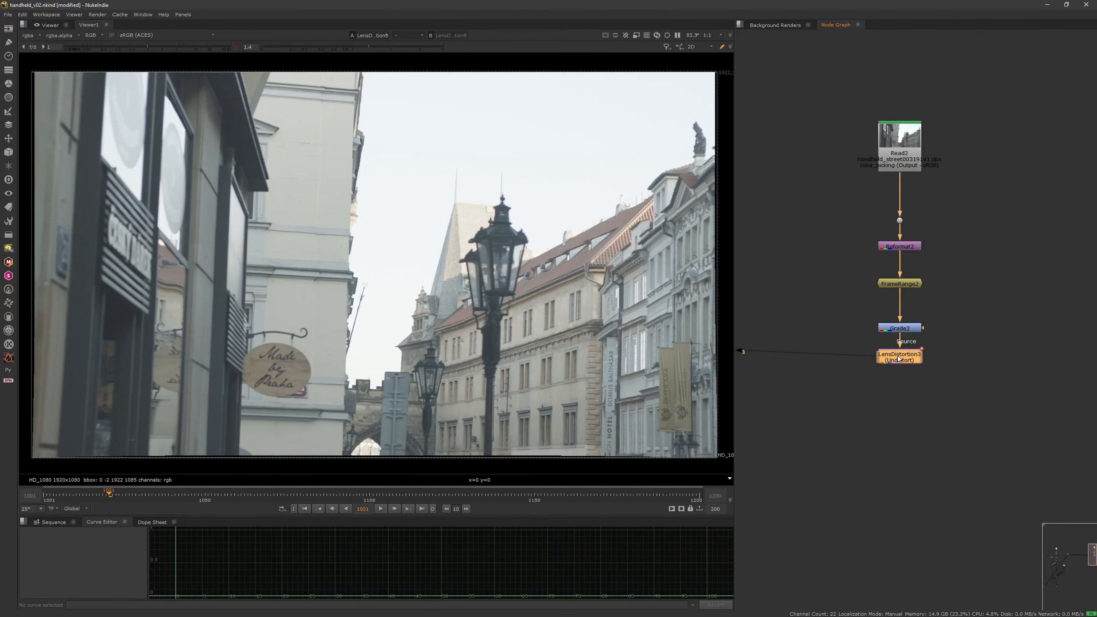
{"action": "double_click", "coordinate": [900, 362]}
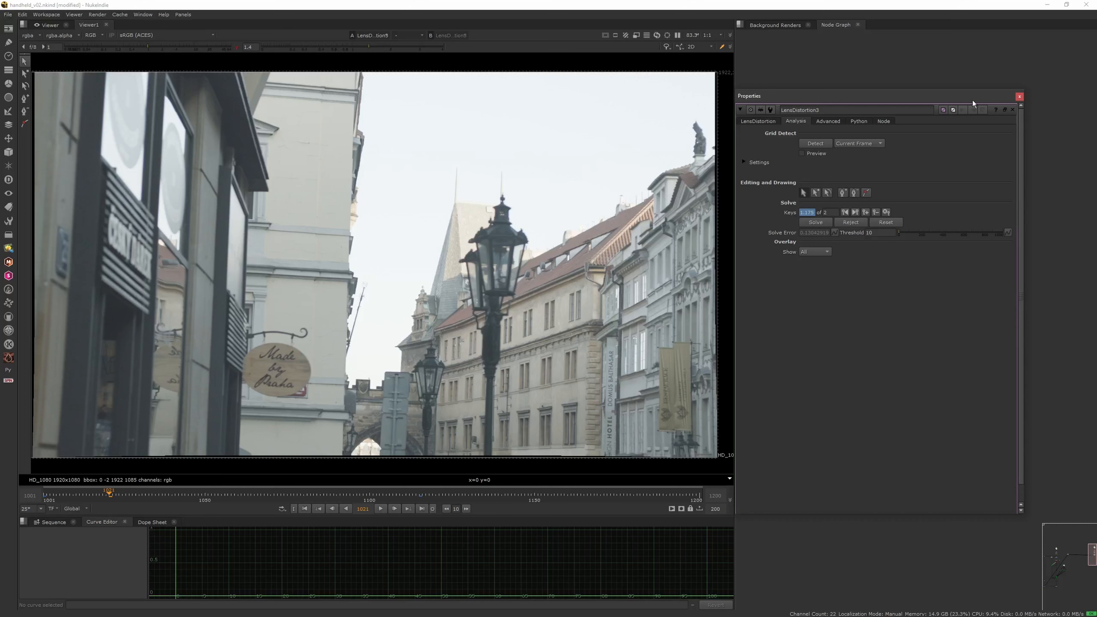
{"action": "left_click_drag", "start_coordinate": [971, 91], "coordinate": [920, 316]}
{"action": "scroll", "coordinate": [935, 229], "scroll_direction": "down", "scroll_amount": 3}
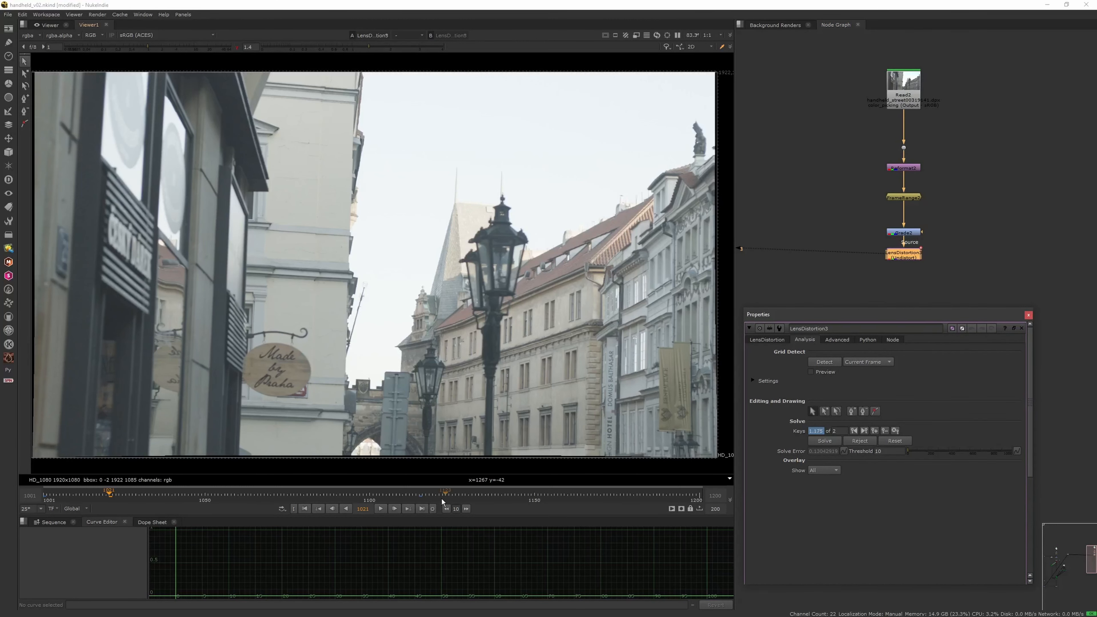
Play the undistorted shot, stop playback, and go to the analysis keyframe at frame 1115.
{"action": "left_click", "coordinate": [380, 508]}
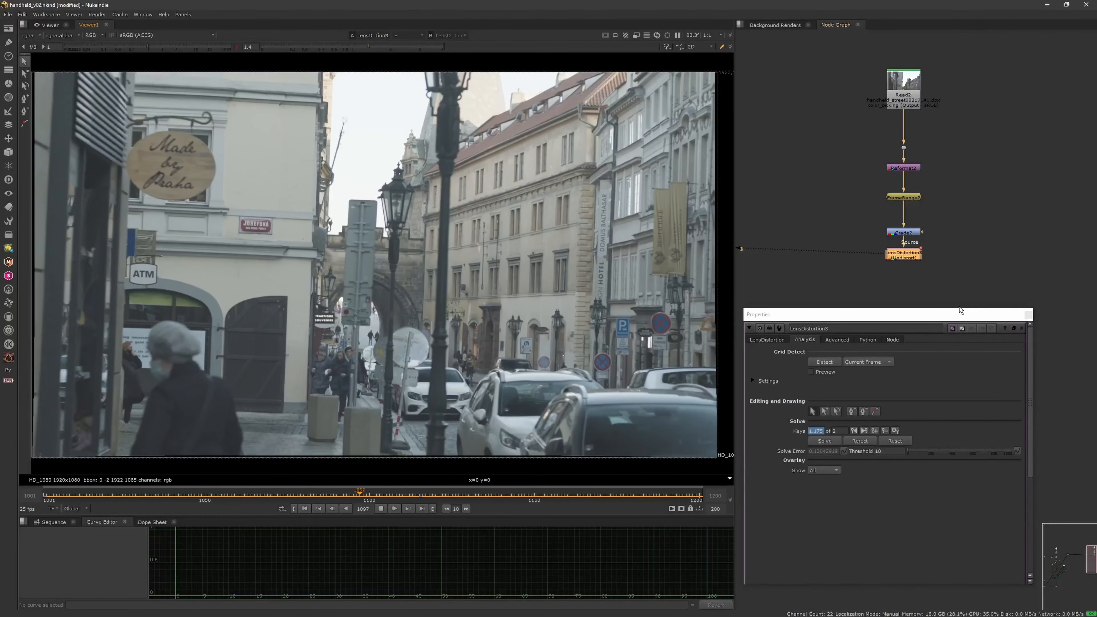
{"action": "left_click", "coordinate": [381, 508]}
{"action": "left_click", "coordinate": [421, 497]}
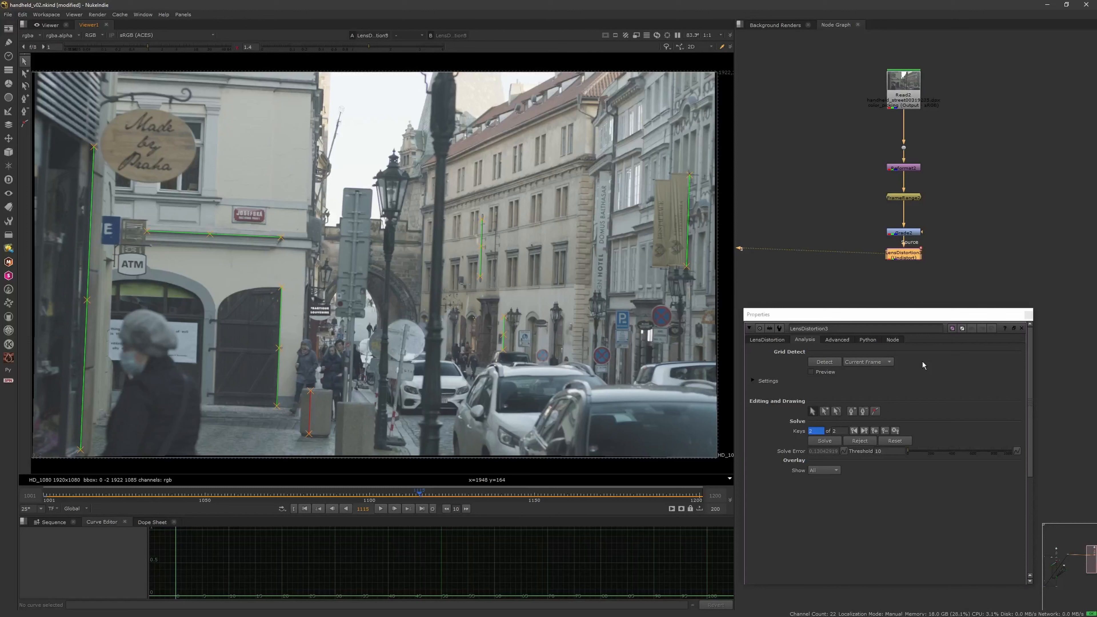
Close the LensDistortion3 properties and toggle the node off and on to compare the distorted and undistorted image.
{"action": "left_click", "coordinate": [1022, 328]}
{"action": "left_click", "coordinate": [913, 258]}
{"action": "key", "text": "d"}
{"action": "key", "text": "d"}
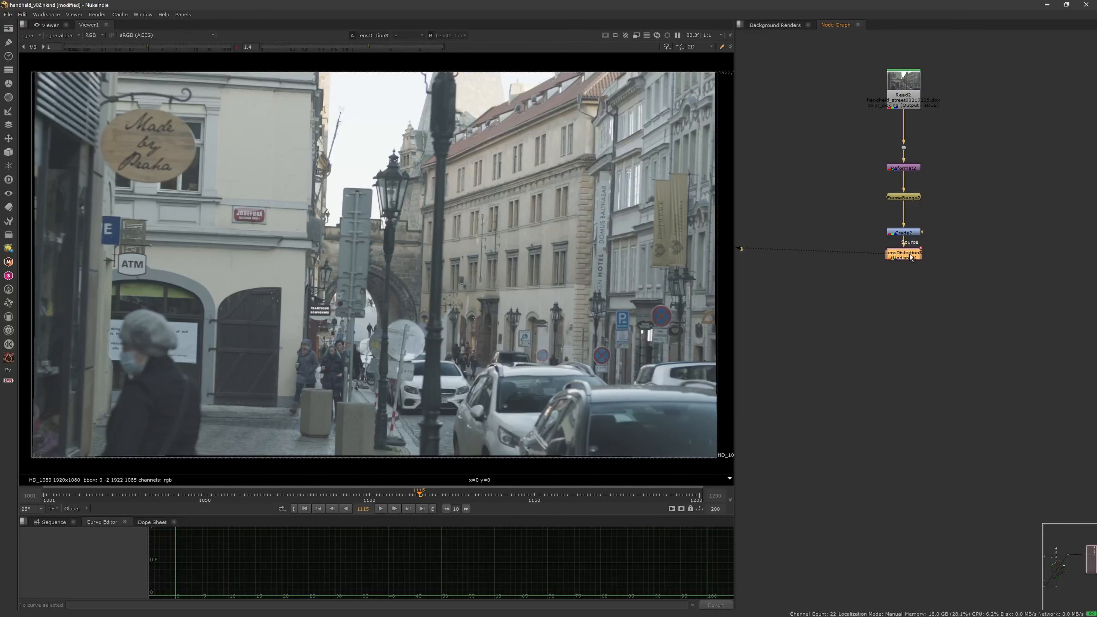
Reopen the LensDistortion3 properties and examine the analysis lines along the hanging banner and the shopfront edge.
{"action": "double_click", "coordinate": [910, 255]}
{"action": "left_click_drag", "start_coordinate": [906, 318], "coordinate": [912, 307]}
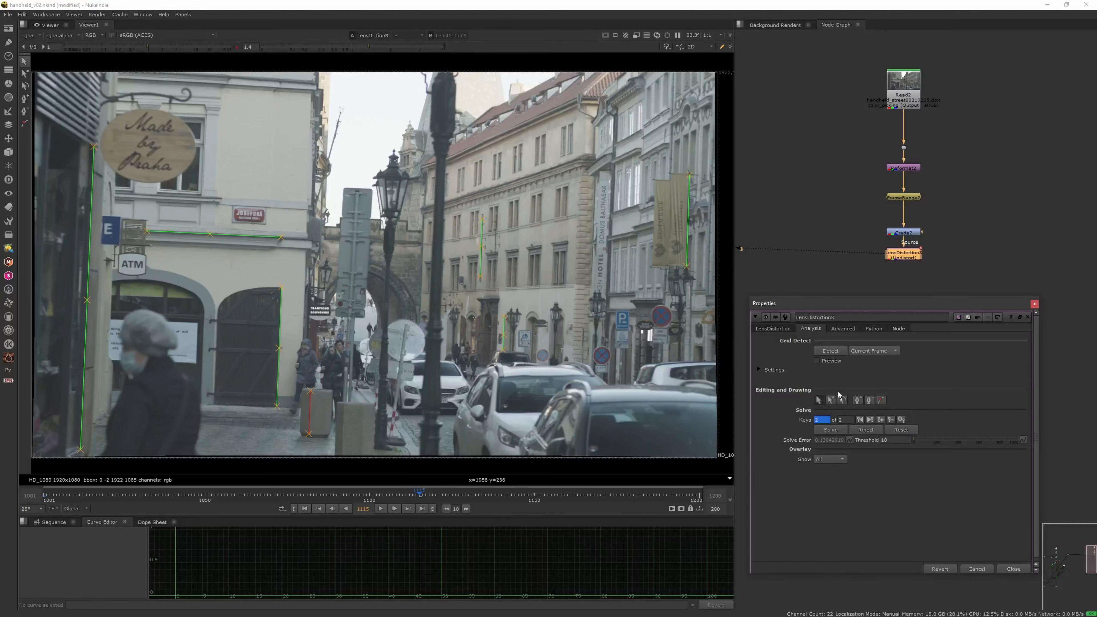
{"action": "scroll", "coordinate": [593, 366], "scroll_direction": "up", "scroll_amount": 8}
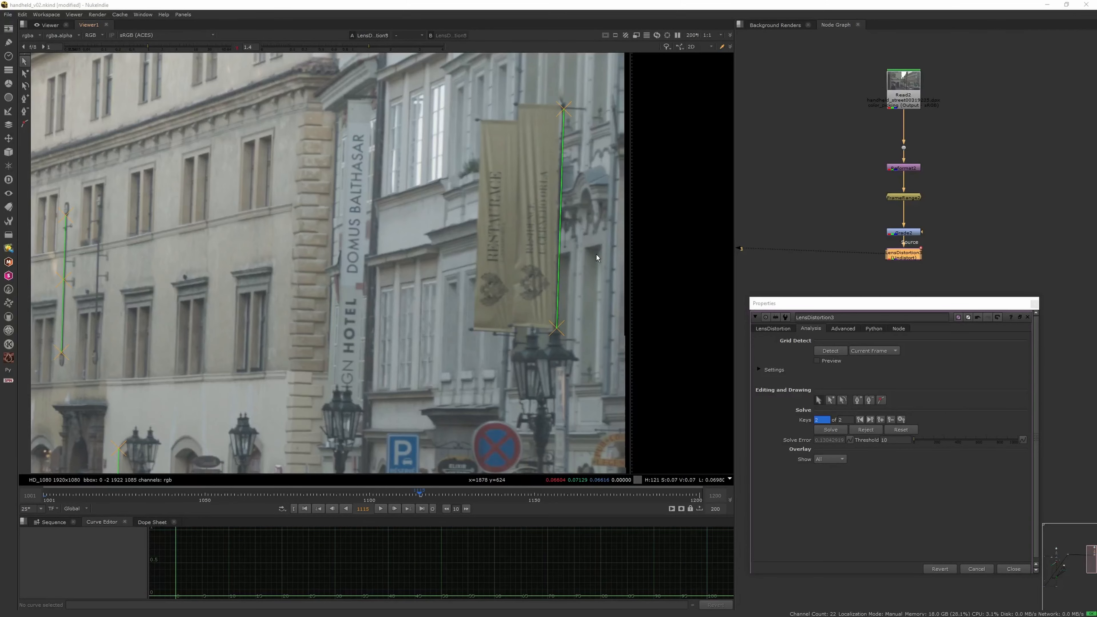
{"action": "scroll", "coordinate": [581, 235], "scroll_direction": "up", "scroll_amount": 2}
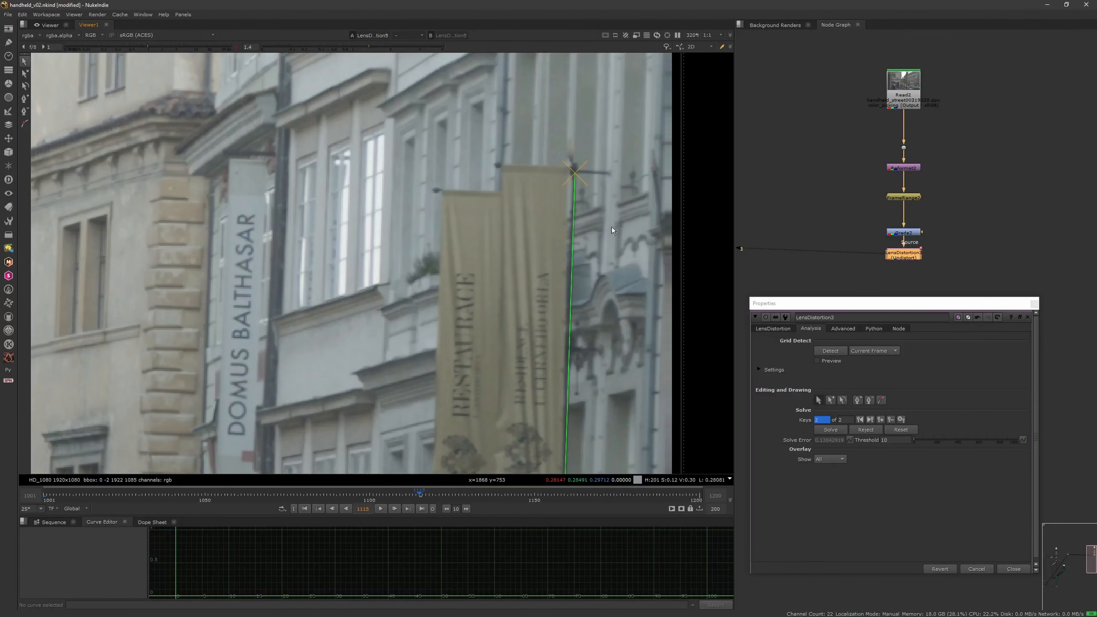
{"action": "scroll", "coordinate": [596, 255], "scroll_direction": "down", "scroll_amount": 6}
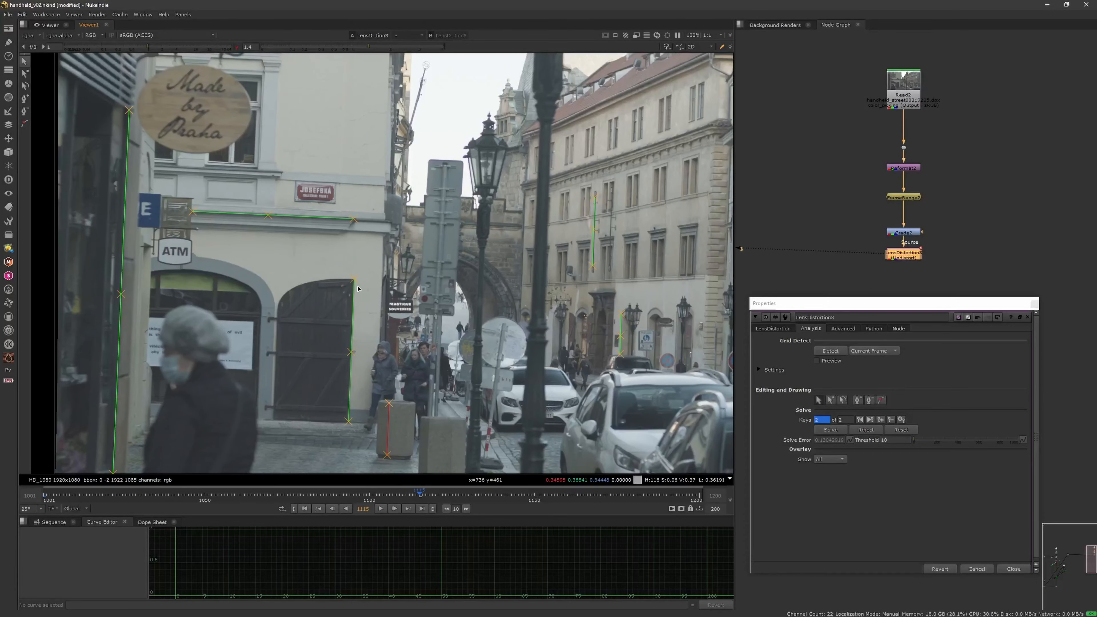
{"action": "middle_click_drag", "start_coordinate": [357, 285], "coordinate": [510, 249]}
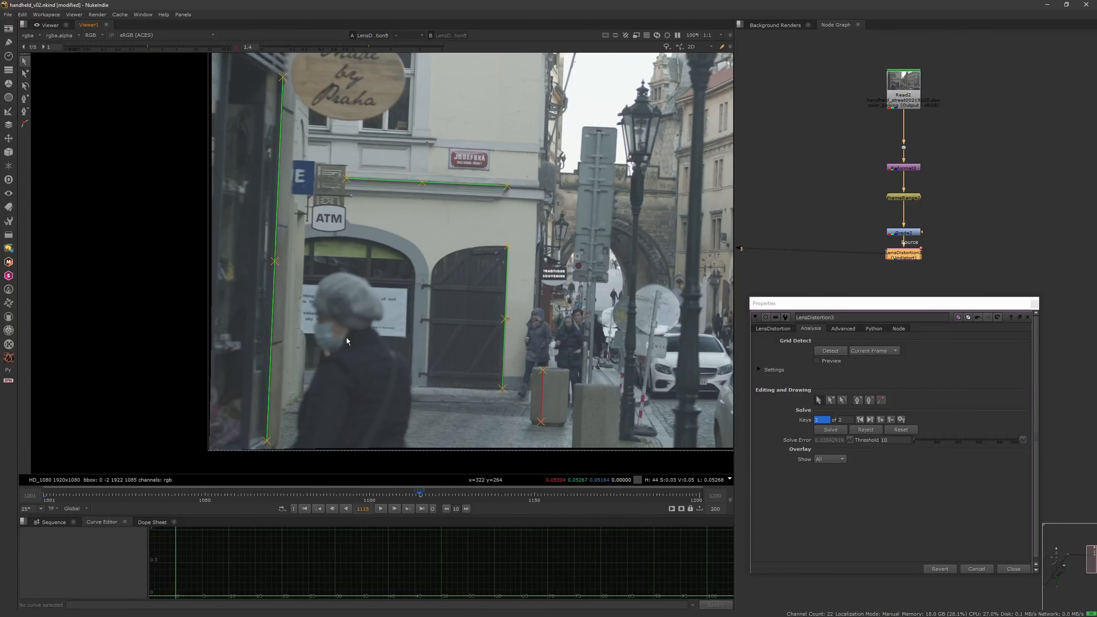
{"action": "middle_click_drag", "start_coordinate": [342, 341], "coordinate": [374, 334]}
{"action": "scroll", "coordinate": [333, 324], "scroll_direction": "up", "scroll_amount": 4}
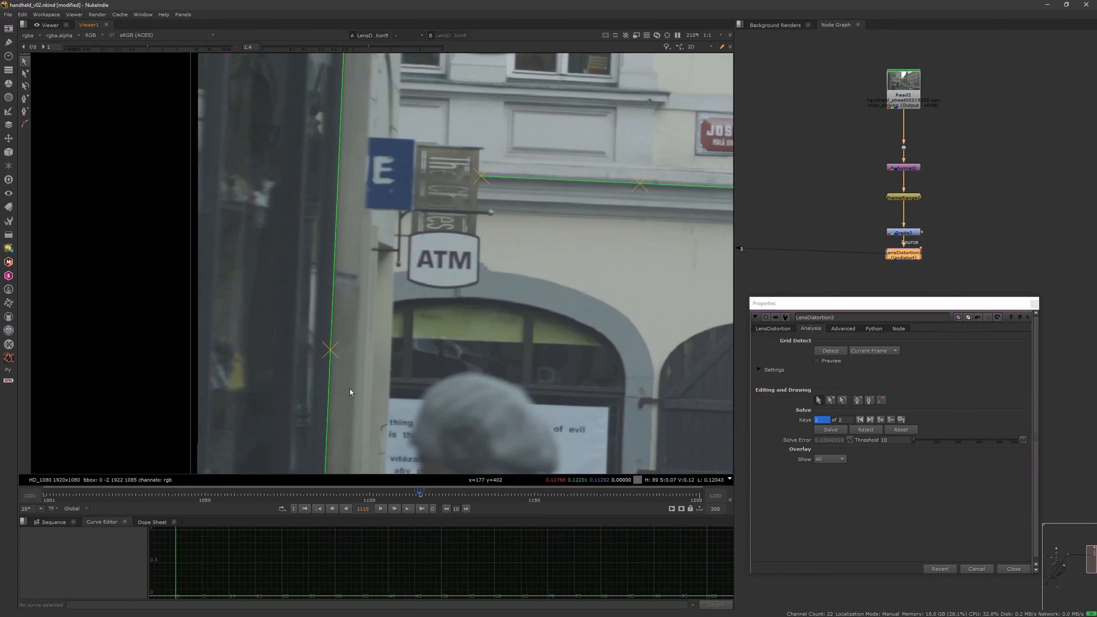
{"action": "middle_click_drag", "start_coordinate": [360, 296], "coordinate": [369, 350]}
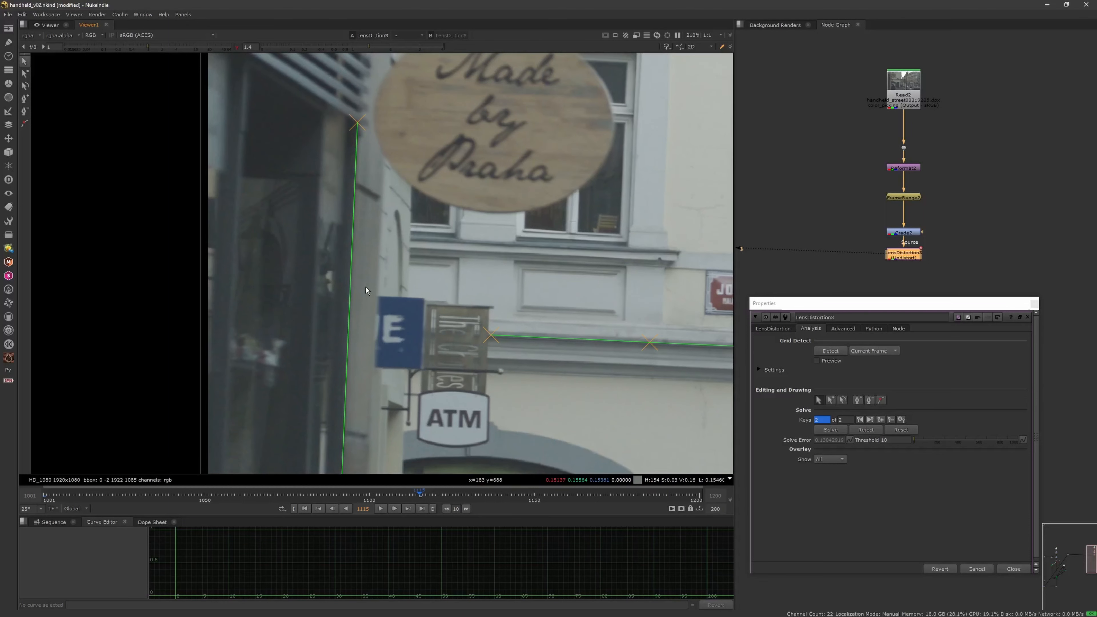
{"action": "middle_click_drag", "start_coordinate": [359, 433], "coordinate": [348, 239]}
{"action": "middle_click_drag", "start_coordinate": [350, 302], "coordinate": [341, 181]}
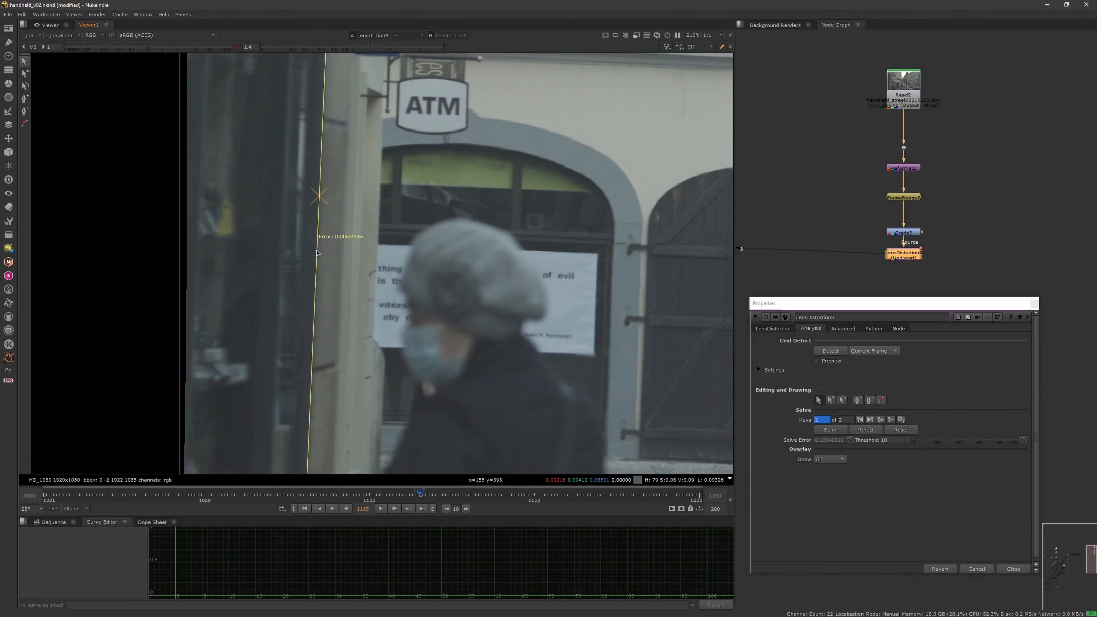
{"action": "middle_click_drag", "start_coordinate": [319, 347], "coordinate": [325, 315]}
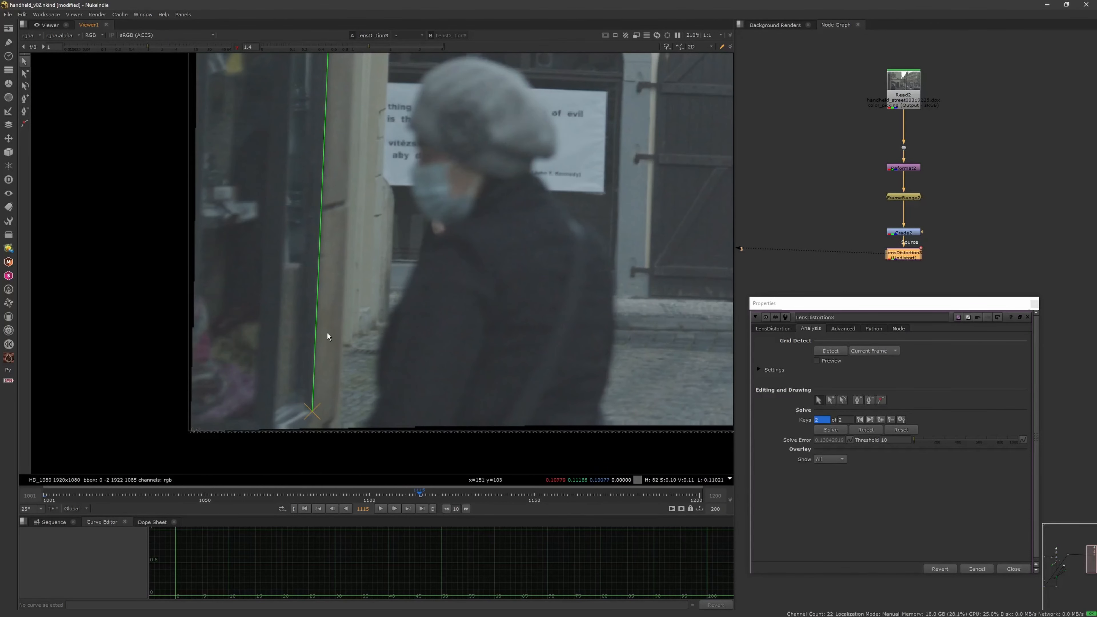
Examine the remaining analysis lines on frame 1115 along the wooden door, stone block, ledge and distant facade.
{"action": "scroll", "coordinate": [319, 346], "scroll_direction": "down", "scroll_amount": 8}
{"action": "middle_click_drag", "start_coordinate": [282, 271], "coordinate": [271, 350]}
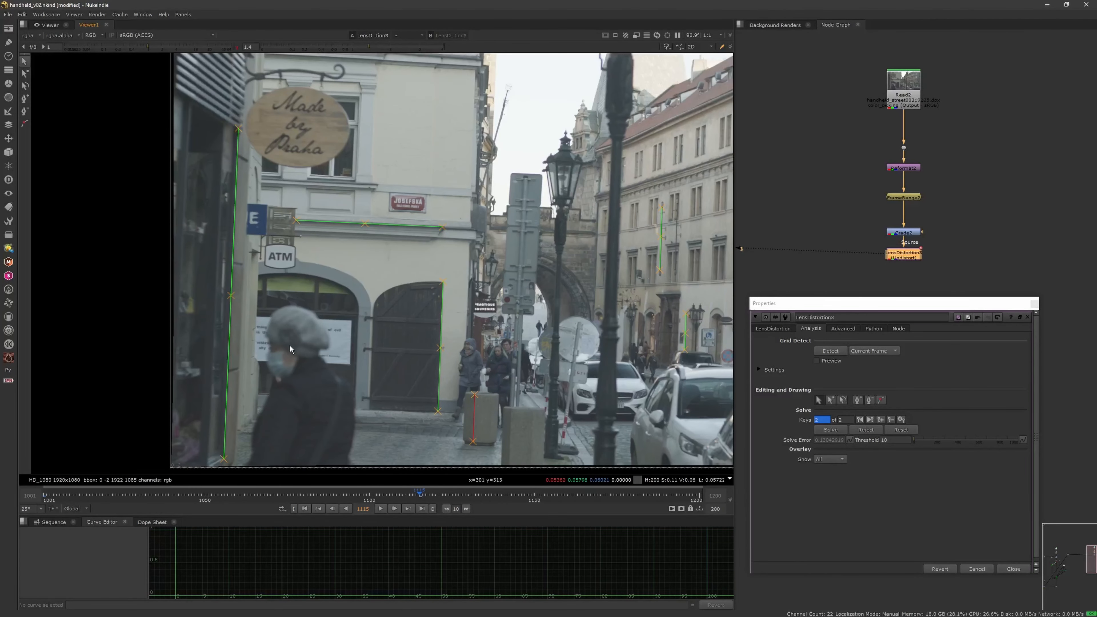
{"action": "scroll", "coordinate": [369, 301], "scroll_direction": "up", "scroll_amount": 5}
{"action": "middle_click_drag", "start_coordinate": [437, 215], "coordinate": [443, 301]}
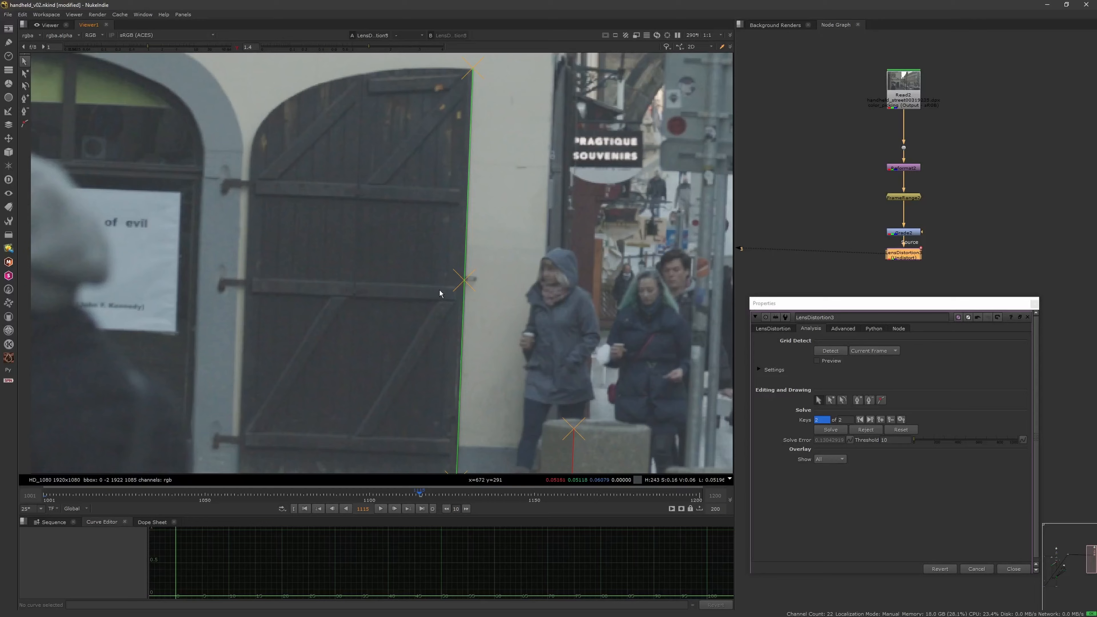
{"action": "scroll", "coordinate": [425, 351], "scroll_direction": "down", "scroll_amount": 3}
{"action": "middle_click_drag", "start_coordinate": [381, 244], "coordinate": [543, 300]}
{"action": "scroll", "coordinate": [532, 264], "scroll_direction": "up", "scroll_amount": 2}
{"action": "scroll", "coordinate": [532, 265], "scroll_direction": "down", "scroll_amount": 1}
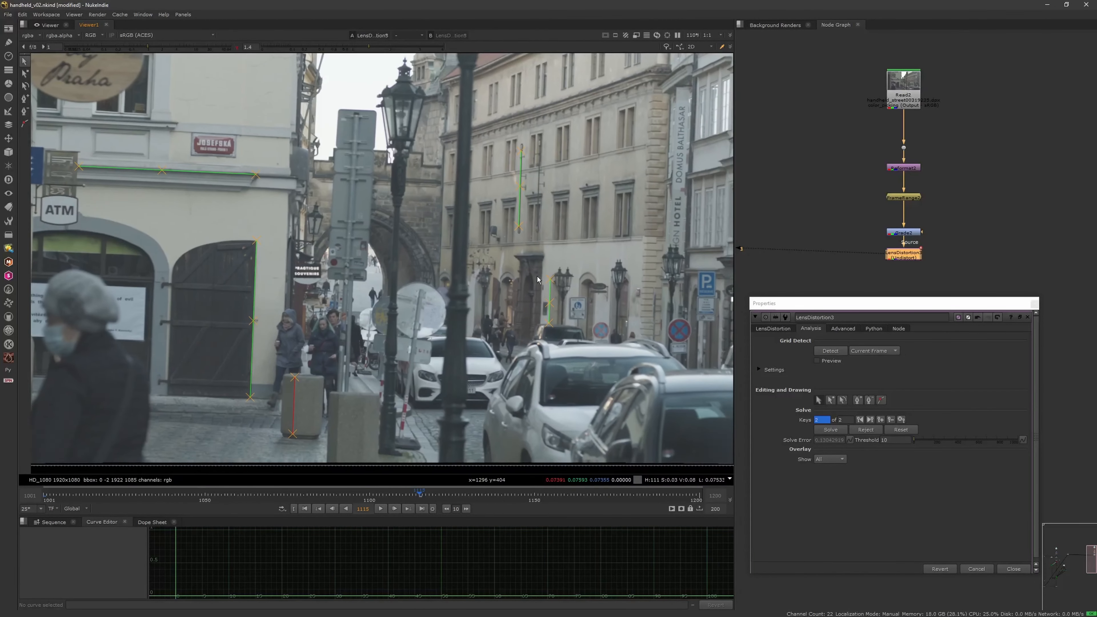
{"action": "scroll", "coordinate": [543, 299], "scroll_direction": "down", "scroll_amount": 3}
{"action": "scroll", "coordinate": [544, 303], "scroll_direction": "up", "scroll_amount": 2}
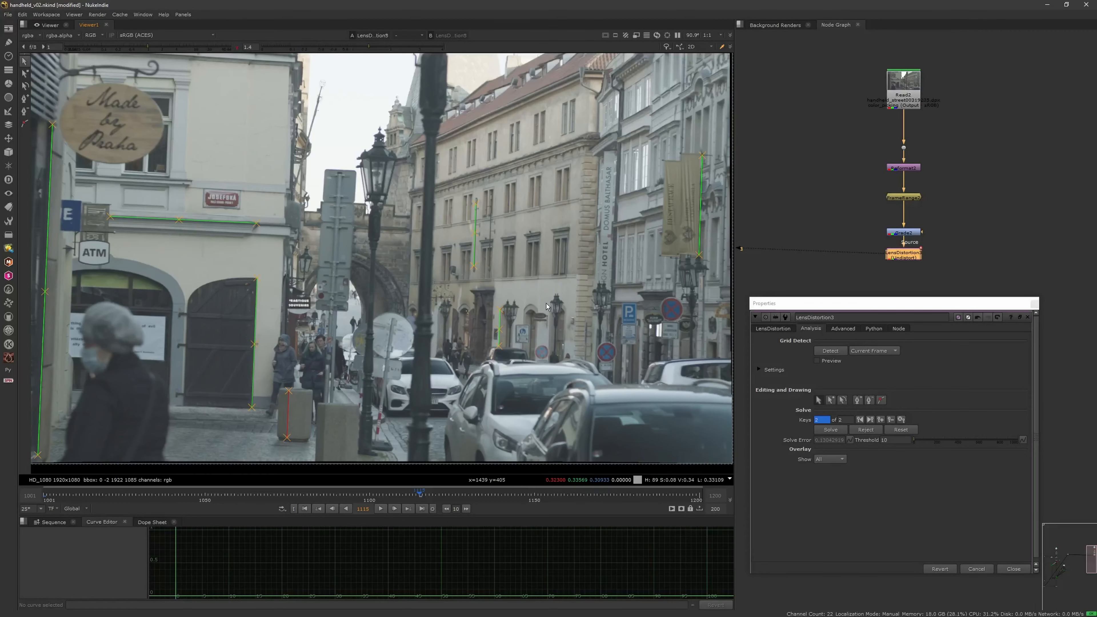
{"action": "scroll", "coordinate": [543, 316], "scroll_direction": "down", "scroll_amount": 1}
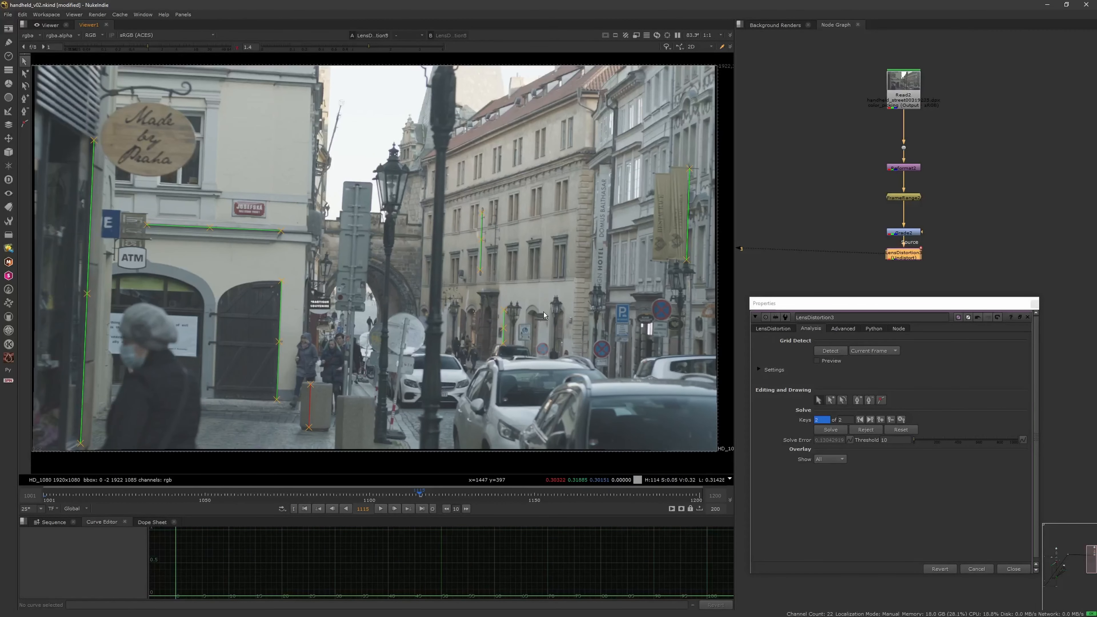
Jump to the analysis keyframe at frame 1001 and examine the lines drawn along the shopfront, tower and facade.
{"action": "mouse_move", "coordinate": [423, 501]}
{"action": "left_mouse_down"}
{"action": "mouse_move", "coordinate": [88, 502]}
{"action": "mouse_move", "coordinate": [421, 503]}
{"action": "left_mouse_up"}
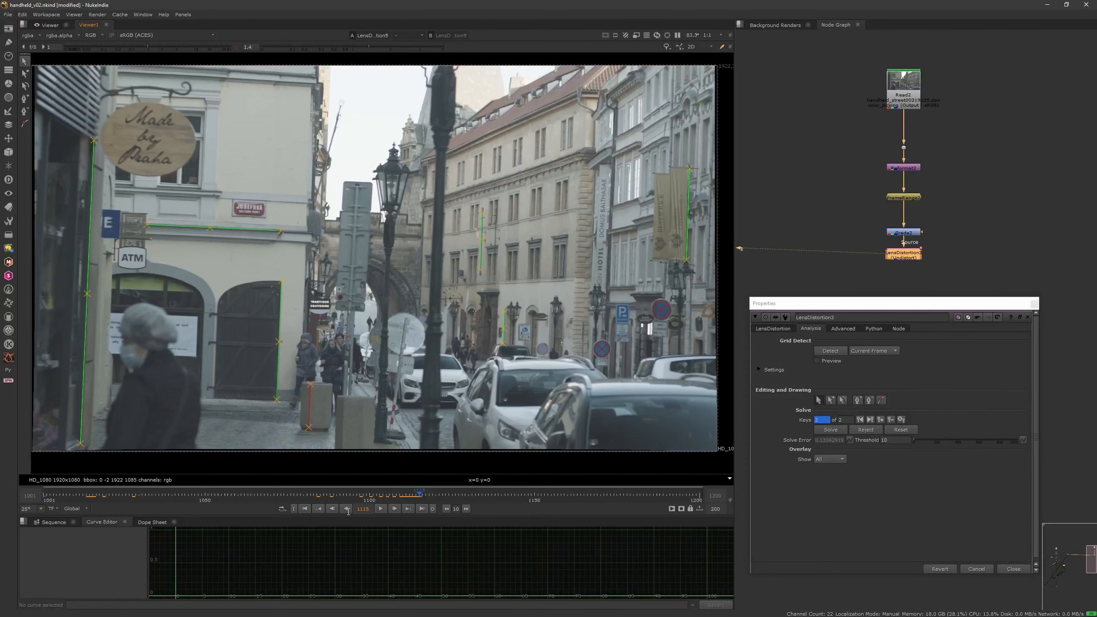
{"action": "left_click", "coordinate": [319, 510]}
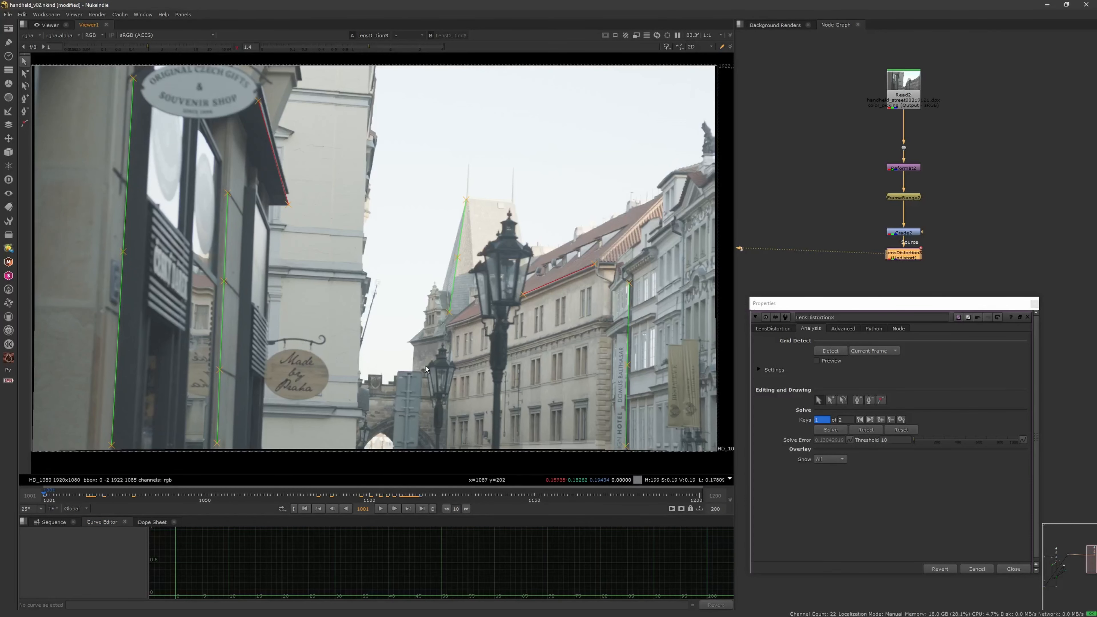
{"action": "scroll", "coordinate": [447, 307], "scroll_direction": "up", "scroll_amount": 5}
{"action": "middle_click_drag", "start_coordinate": [336, 375], "coordinate": [381, 260]}
{"action": "scroll", "coordinate": [368, 310], "scroll_direction": "down", "scroll_amount": 2}
{"action": "middle_click_drag", "start_coordinate": [367, 309], "coordinate": [468, 347]}
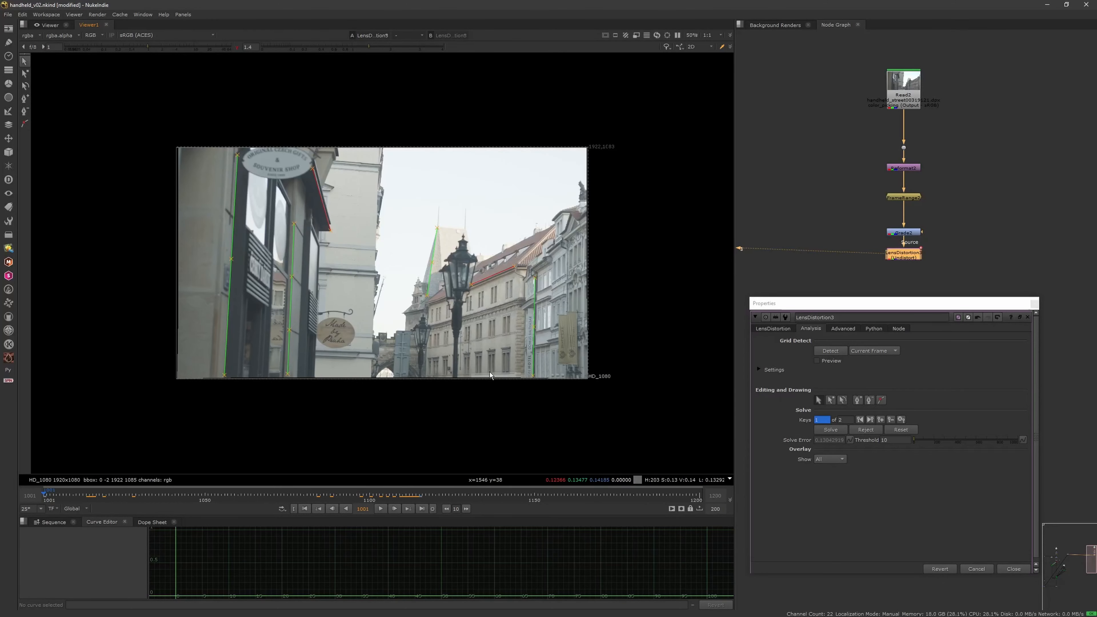
Bring up the dope sheet, close the LensDistortion3 properties and move the node slightly lower beneath Grade2.
{"action": "scroll", "coordinate": [529, 409], "scroll_direction": "up", "scroll_amount": 3}
{"action": "mouse_move", "coordinate": [538, 402]}
{"action": "middle_mouse_down"}
{"action": "mouse_move", "coordinate": [583, 420]}
{"action": "mouse_move", "coordinate": [546, 392]}
{"action": "mouse_move", "coordinate": [558, 399]}
{"action": "middle_mouse_up"}
{"action": "scroll", "coordinate": [559, 399], "scroll_direction": "down", "scroll_amount": 1}
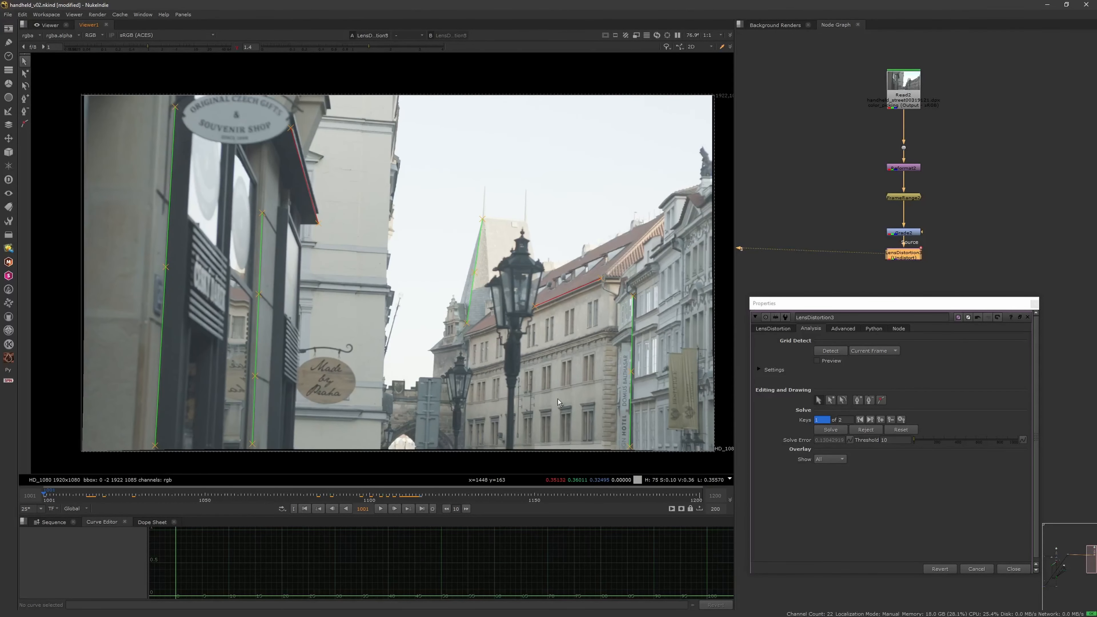
{"action": "left_click", "coordinate": [151, 522]}
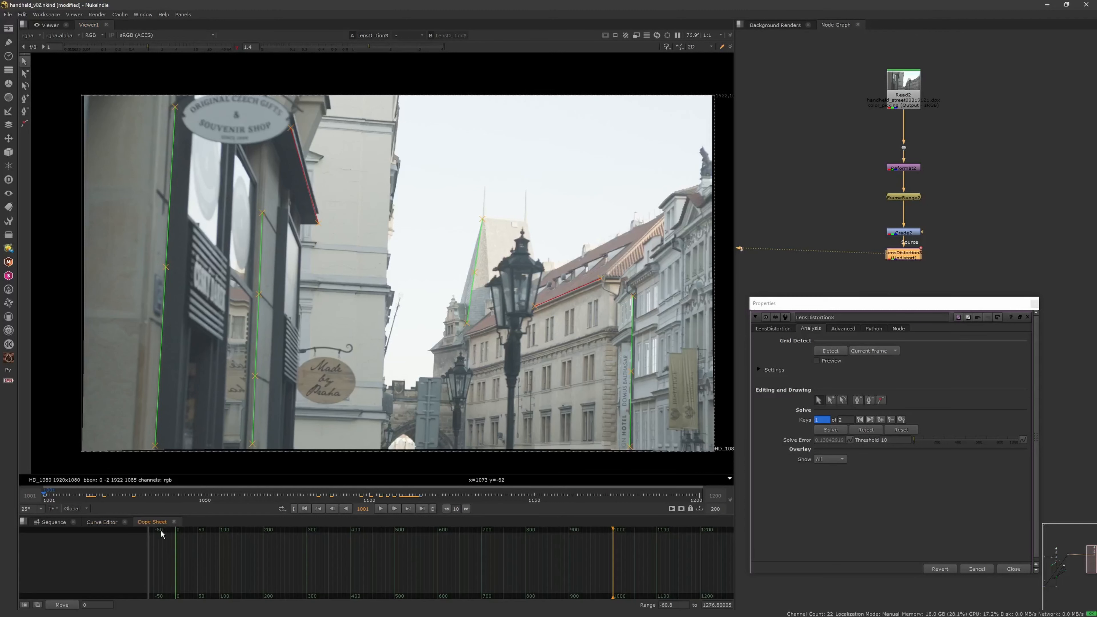
{"action": "left_click", "coordinate": [1028, 316]}
{"action": "left_click_drag", "start_coordinate": [911, 255], "coordinate": [914, 276]}
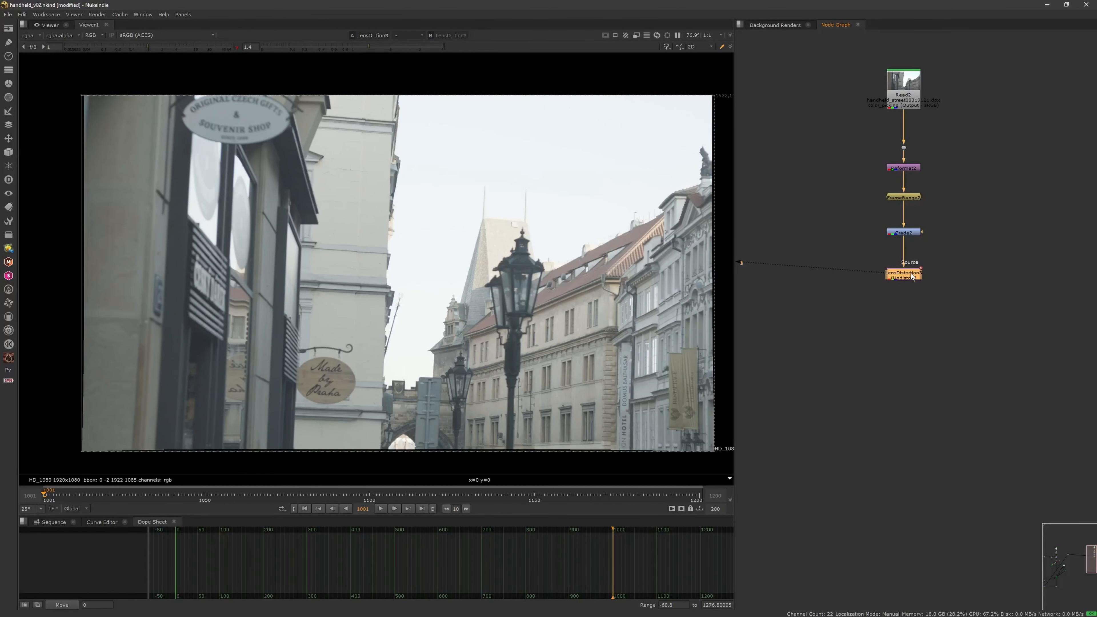
Toggle LensDistortion3 off and on at frame 1001 and at a mid-sequence frame to compare the undistorted image.
{"action": "key", "text": "d"}
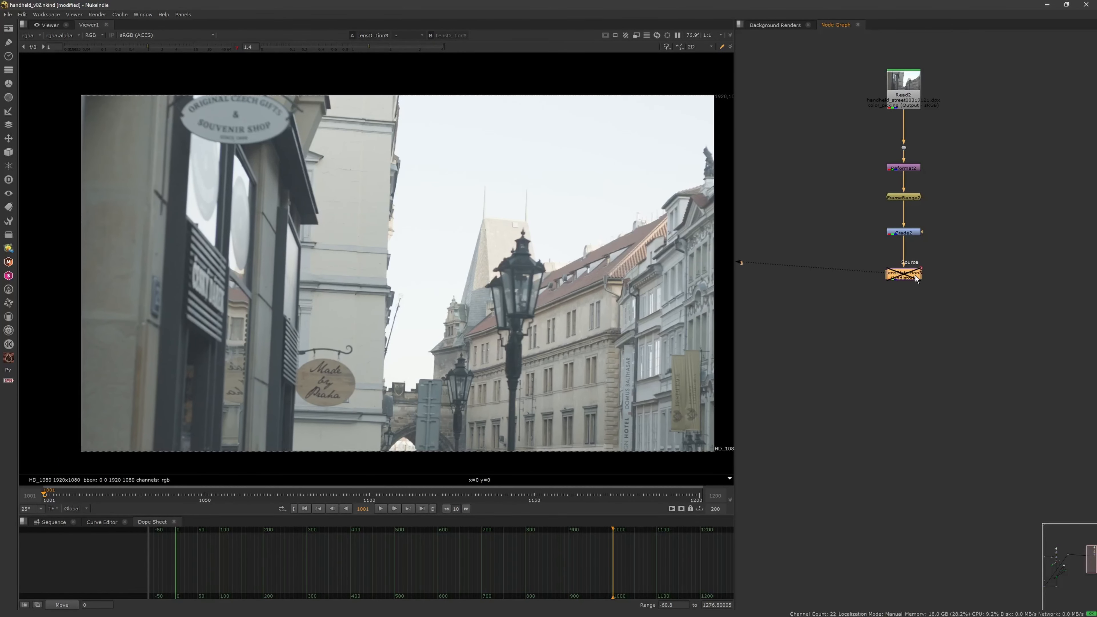
{"action": "key", "text": "d"}
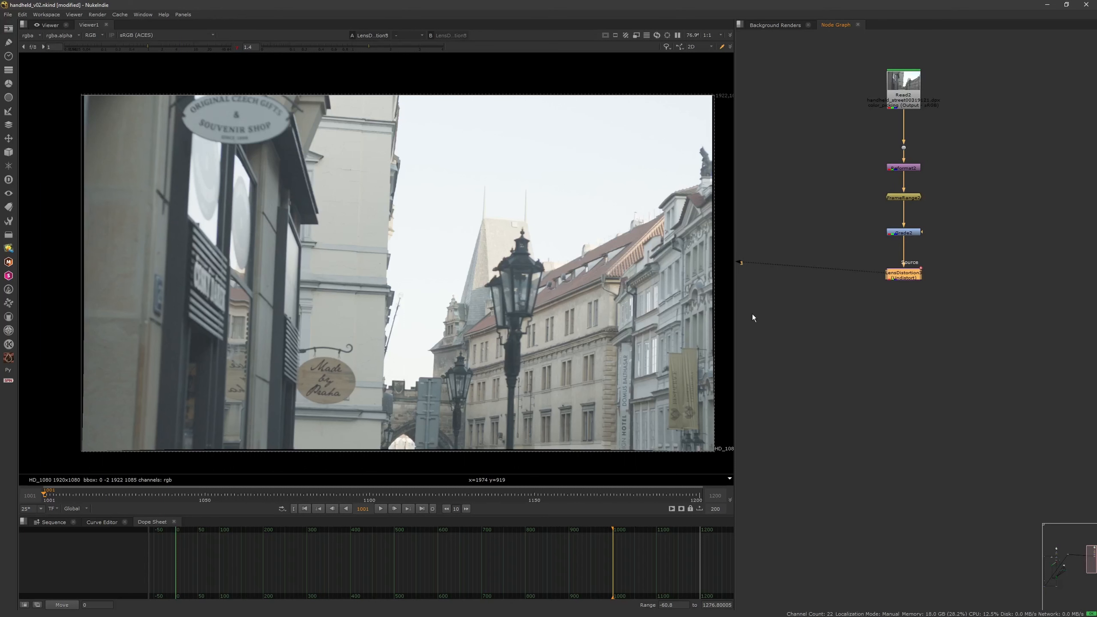
{"action": "left_click_drag", "start_coordinate": [455, 492], "coordinate": [356, 486]}
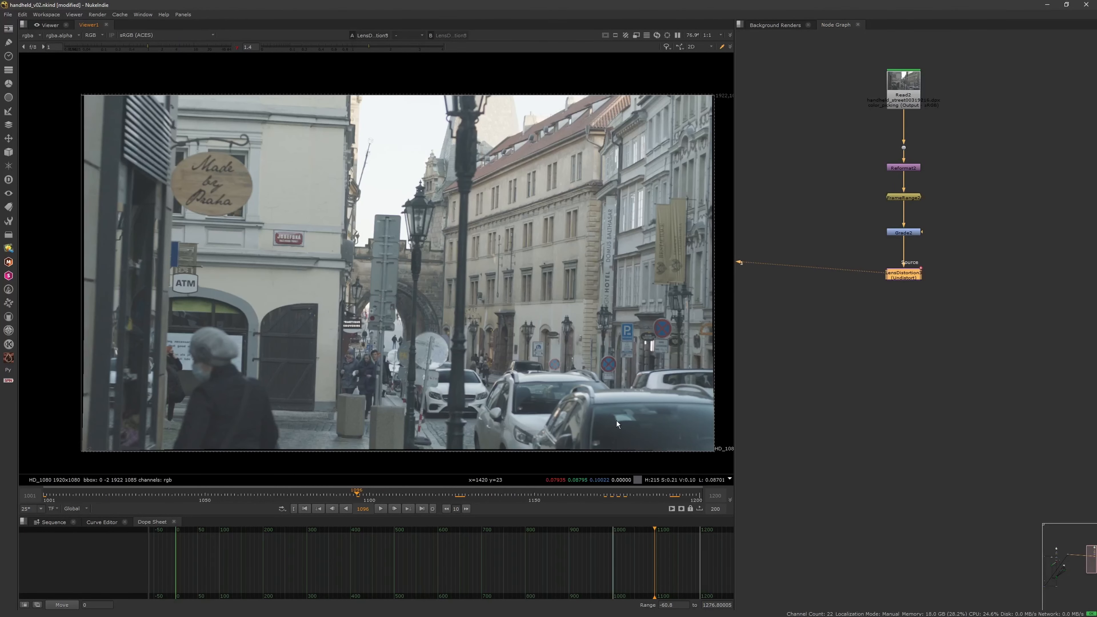
{"action": "key", "text": "d"}
{"action": "key", "text": "d"}
{"action": "key", "text": "d"}
{"action": "key", "text": "d"}
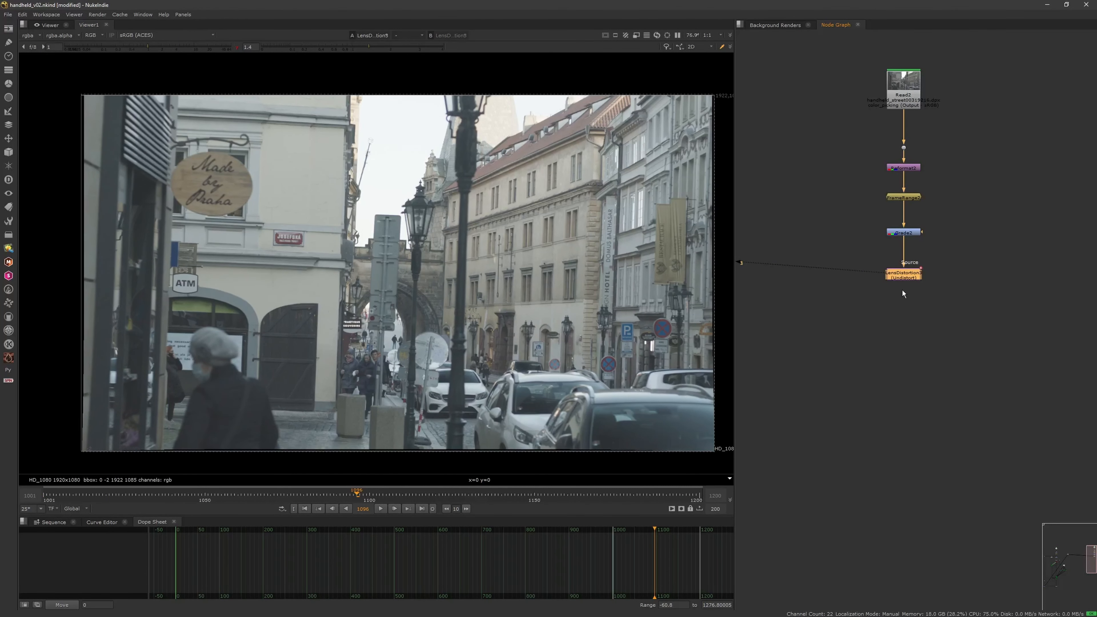
Toggle the Grade2 node off and on repeatedly to compare the image with and without the grade.
{"action": "scroll", "coordinate": [911, 298], "scroll_direction": "down", "scroll_amount": 5}
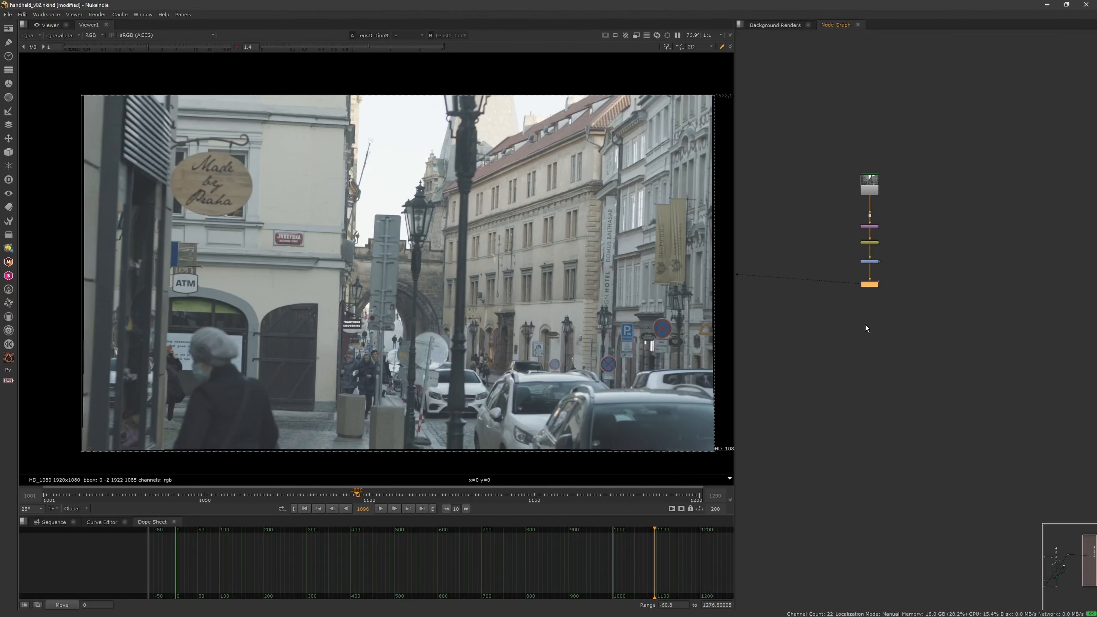
{"action": "scroll", "coordinate": [873, 327], "scroll_direction": "down", "scroll_amount": 3}
{"action": "middle_click_drag", "start_coordinate": [849, 332], "coordinate": [899, 312]}
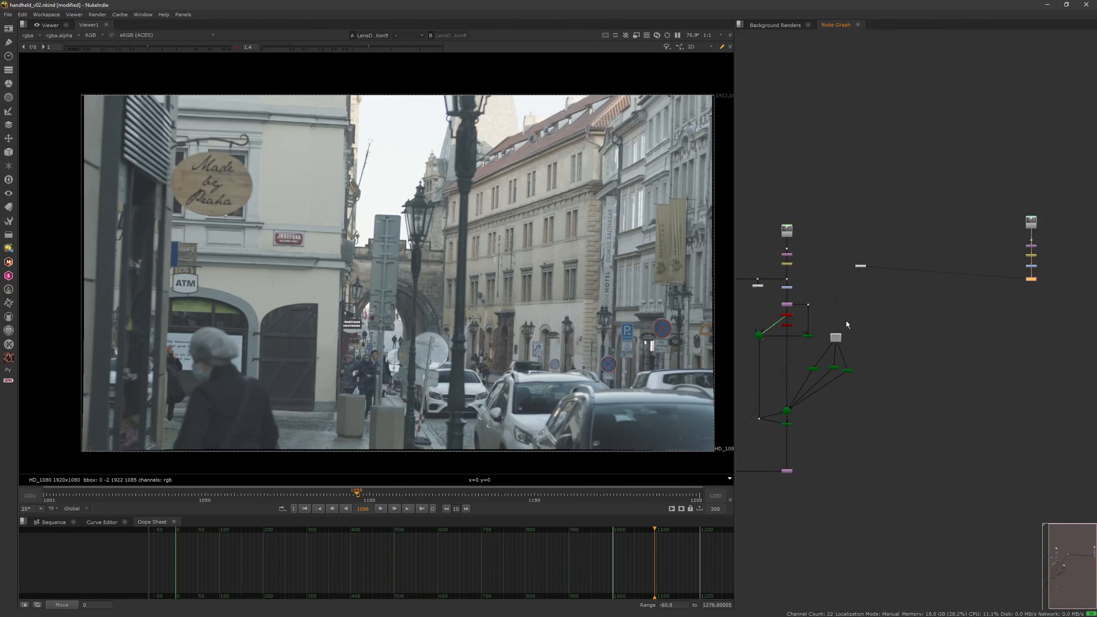
{"action": "middle_click_drag", "start_coordinate": [1026, 276], "coordinate": [900, 315]}
{"action": "scroll", "coordinate": [917, 313], "scroll_direction": "up", "scroll_amount": 4}
{"action": "scroll", "coordinate": [900, 316], "scroll_direction": "up", "scroll_amount": 3}
{"action": "middle_click_drag", "start_coordinate": [861, 265], "coordinate": [889, 316]}
{"action": "middle_click_drag", "start_coordinate": [889, 364], "coordinate": [875, 314]}
{"action": "left_click", "coordinate": [883, 301]}
{"action": "key", "text": "d"}
{"action": "key", "text": "d"}
{"action": "key", "text": "d"}
{"action": "key", "text": "d"}
{"action": "key", "text": "d"}
{"action": "key", "text": "d"}
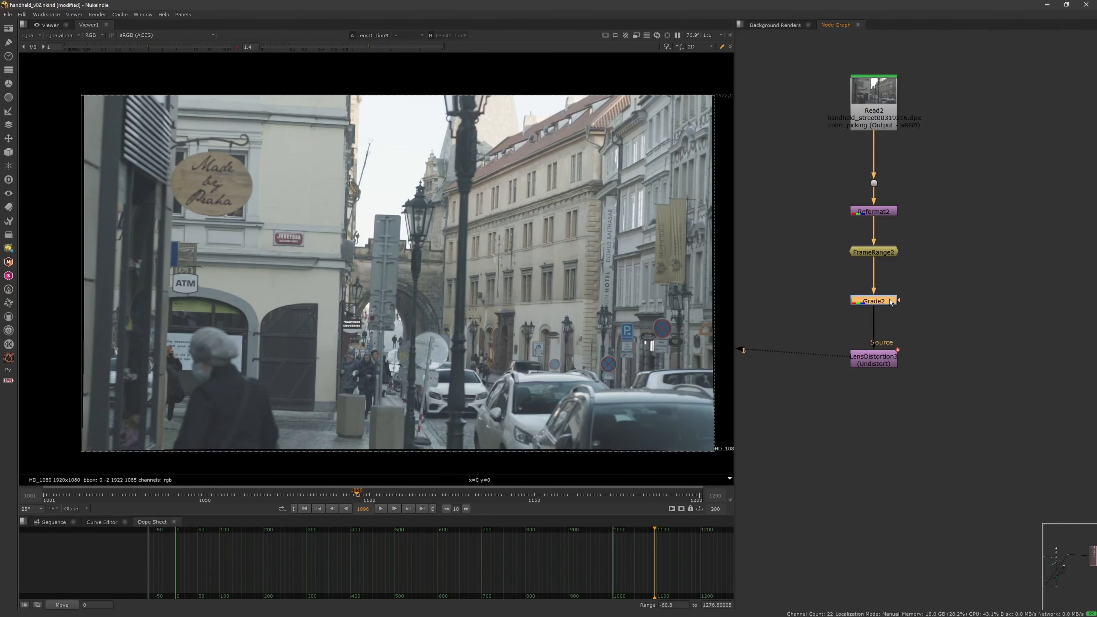
Review the Grade2 settings, close its properties and compare the image with the node disabled and enabled.
{"action": "double_click", "coordinate": [887, 301]}
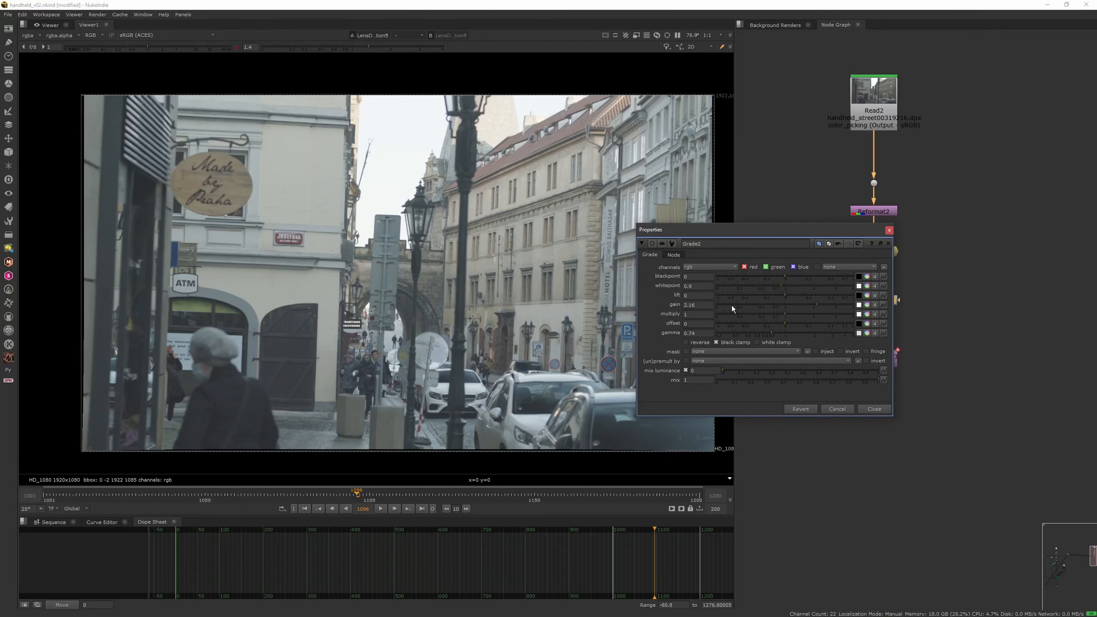
{"action": "left_click", "coordinate": [888, 231]}
{"action": "key", "text": "d"}
{"action": "key", "text": "d"}
{"action": "key", "text": "d"}
{"action": "key", "text": "d"}
Add a CameraTracker node after LensDistortion3 and close its properties.
{"action": "left_click", "coordinate": [874, 359]}
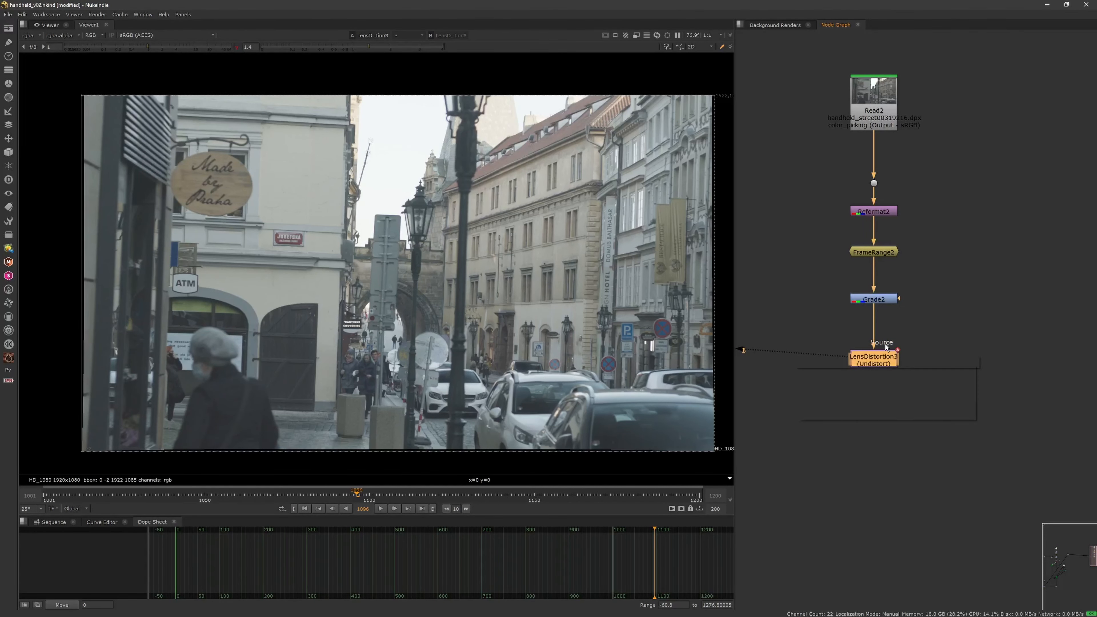
{"action": "key", "text": "Tab"}
{"action": "type", "text": "camera"}
{"action": "left_click", "coordinate": [879, 383]}
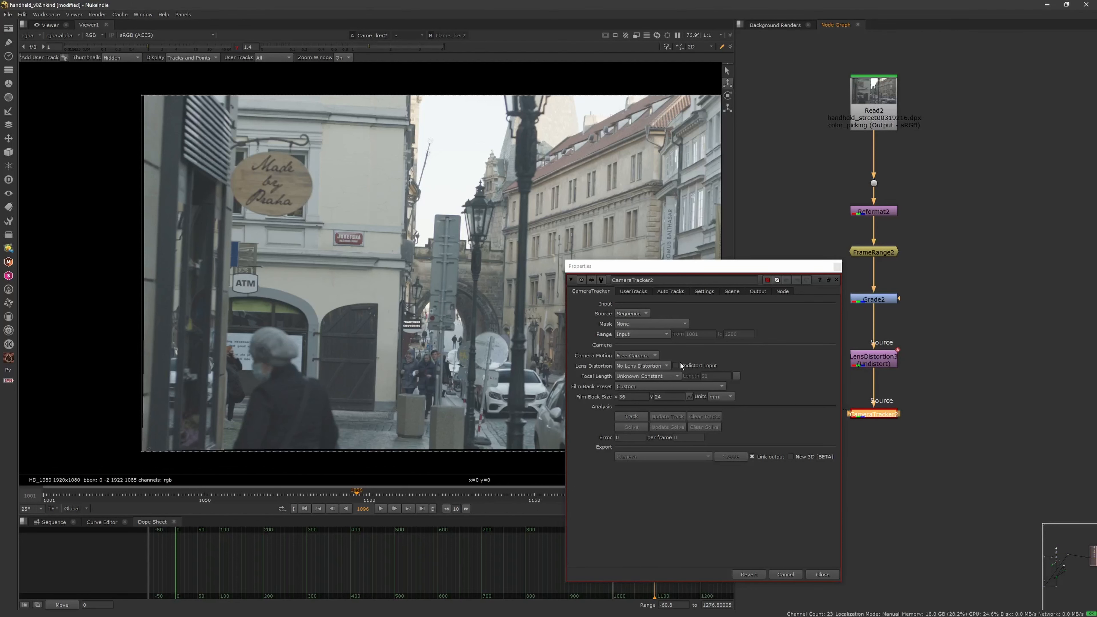
{"action": "left_click", "coordinate": [836, 266]}
Open CameraTracker1 in the original setup and copy its film back size values.
{"action": "scroll", "coordinate": [873, 318], "scroll_direction": "down", "scroll_amount": 8}
{"action": "middle_click_drag", "start_coordinate": [828, 337], "coordinate": [1005, 334]}
{"action": "scroll", "coordinate": [895, 336], "scroll_direction": "up", "scroll_amount": 3}
{"action": "scroll", "coordinate": [821, 350], "scroll_direction": "up", "scroll_amount": 5}
{"action": "double_click", "coordinate": [820, 342]}
{"action": "double_click", "coordinate": [572, 362]}
{"action": "left_click_drag", "start_coordinate": [624, 363], "coordinate": [598, 363]}
{"action": "key", "text": "ctrl+c"}
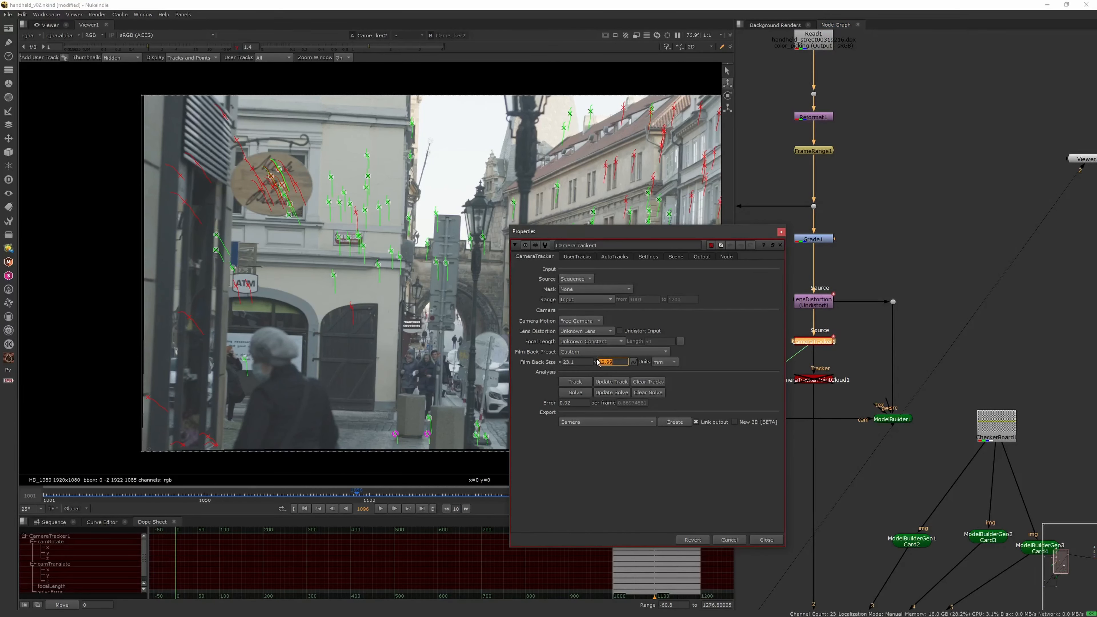
{"action": "left_click", "coordinate": [781, 232]}
Set the new CameraTracker2's film back size to 23.1 by 12.99 mm and close its properties.
{"action": "scroll", "coordinate": [822, 311], "scroll_direction": "down", "scroll_amount": 5}
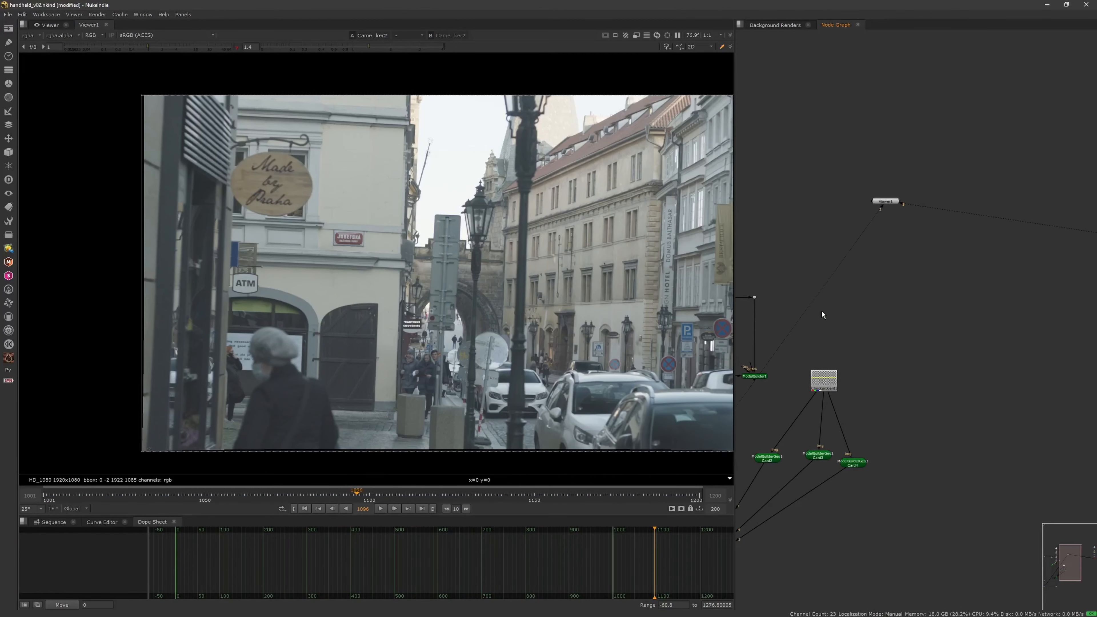
{"action": "scroll", "coordinate": [828, 334], "scroll_direction": "up", "scroll_amount": 5}
{"action": "double_click", "coordinate": [827, 311]}
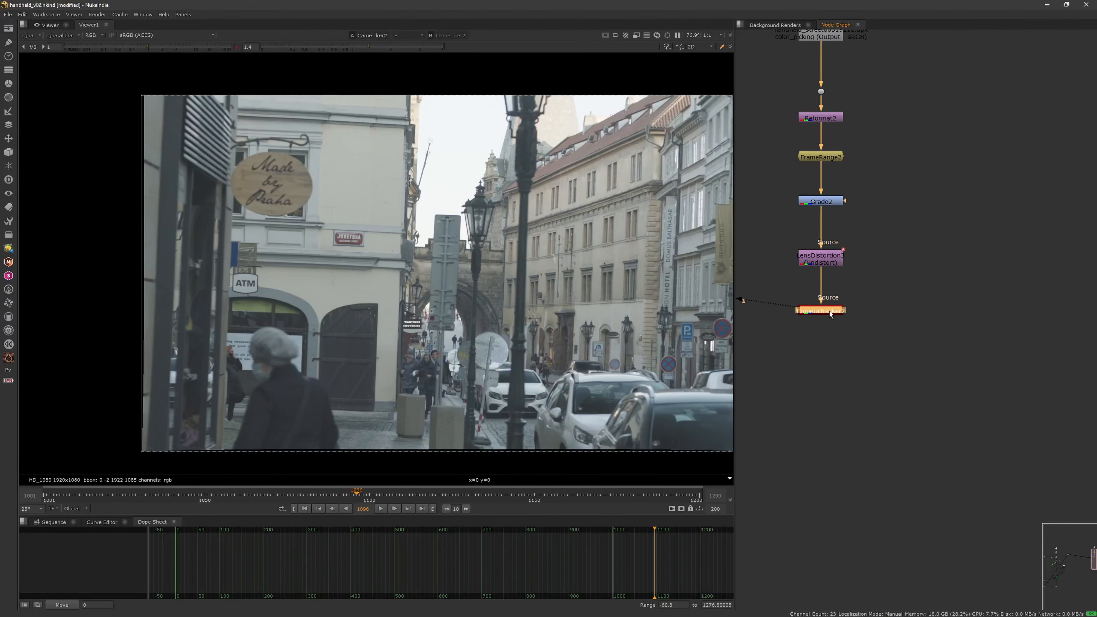
{"action": "left_click_drag", "start_coordinate": [670, 397], "coordinate": [617, 394]}
{"action": "key", "text": "ctrl+v"}
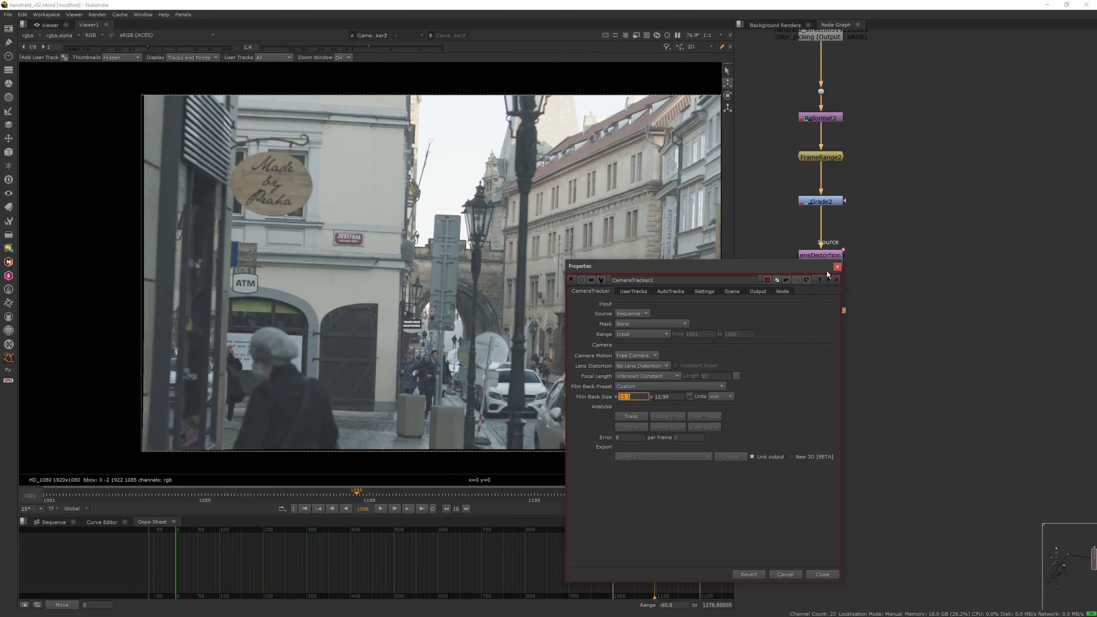
{"action": "left_click", "coordinate": [836, 267]}
Compare the CameraTracker1 and CameraTracker2 settings side by side and close both property windows.
{"action": "scroll", "coordinate": [883, 339], "scroll_direction": "down", "scroll_amount": 5}
{"action": "scroll", "coordinate": [857, 338], "scroll_direction": "up", "scroll_amount": 4}
{"action": "double_click", "coordinate": [822, 372]}
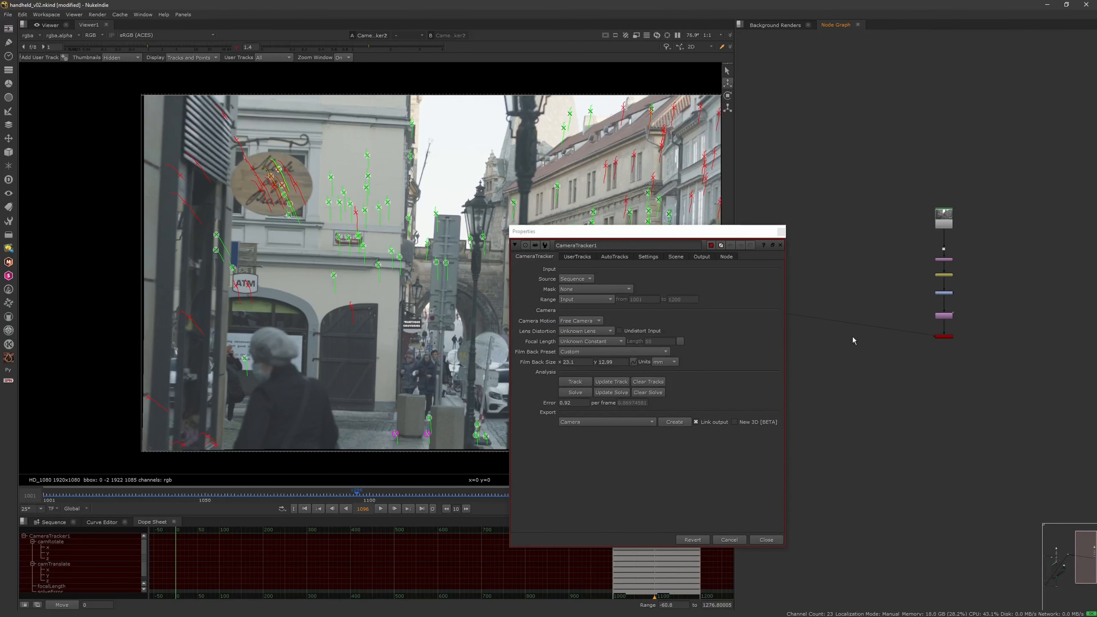
{"action": "double_click", "coordinate": [943, 341]}
{"action": "left_click_drag", "start_coordinate": [799, 269], "coordinate": [953, 236]}
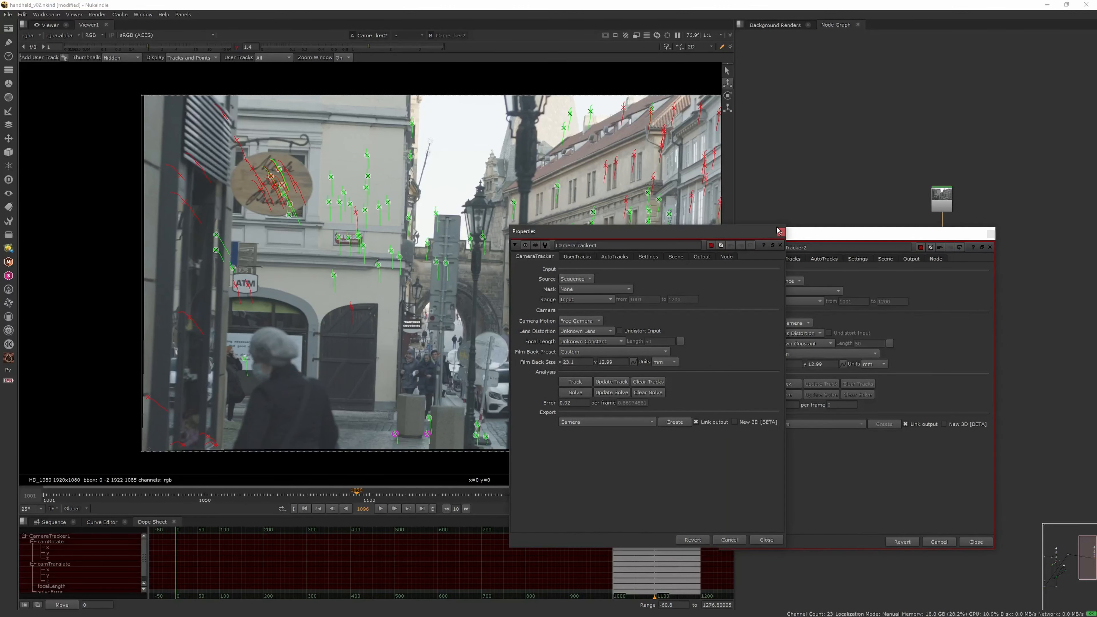
{"action": "left_click", "coordinate": [709, 232]}
{"action": "left_click", "coordinate": [991, 233]}
{"action": "left_click", "coordinate": [972, 294]}
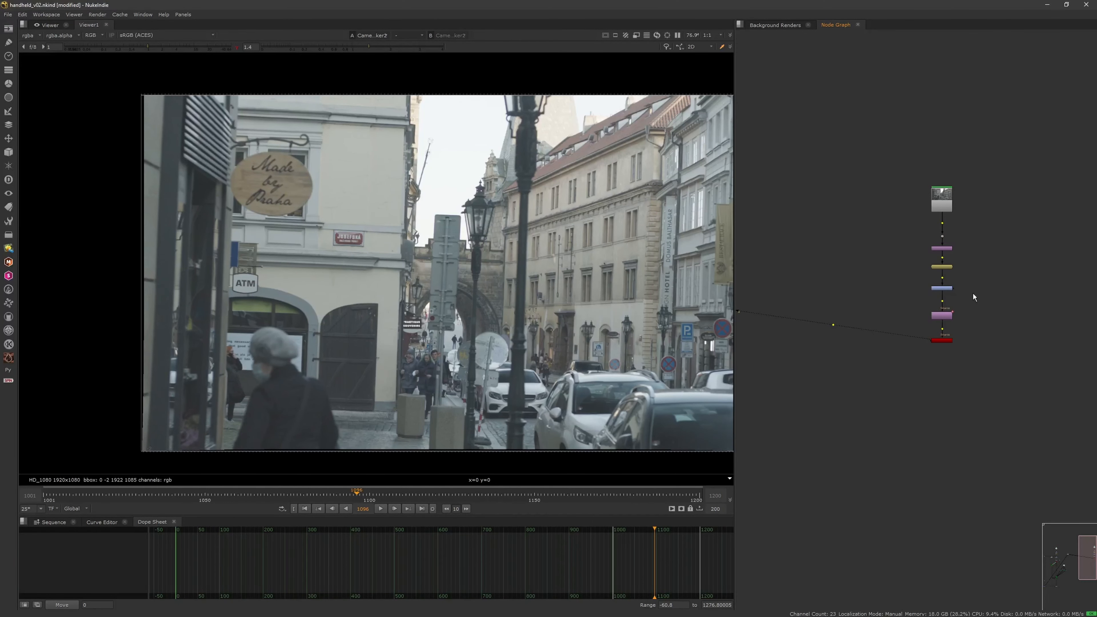
Save the comp and create a new comp version, handheld_v03.
{"action": "key", "text": "ctrl+s"}
{"action": "middle_click_drag", "start_coordinate": [991, 319], "coordinate": [944, 285]}
{"action": "scroll", "coordinate": [945, 284], "scroll_direction": "up", "scroll_amount": 2}
{"action": "scroll", "coordinate": [945, 285], "scroll_direction": "down", "scroll_amount": 1}
{"action": "left_click", "coordinate": [8, 14]}
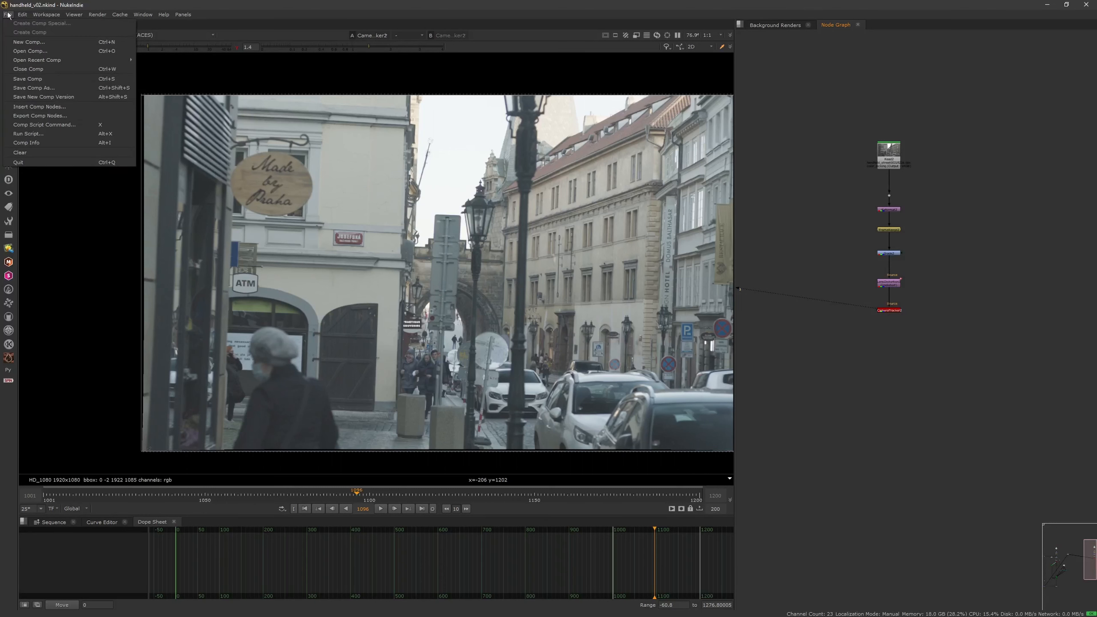
{"action": "left_click", "coordinate": [53, 99]}
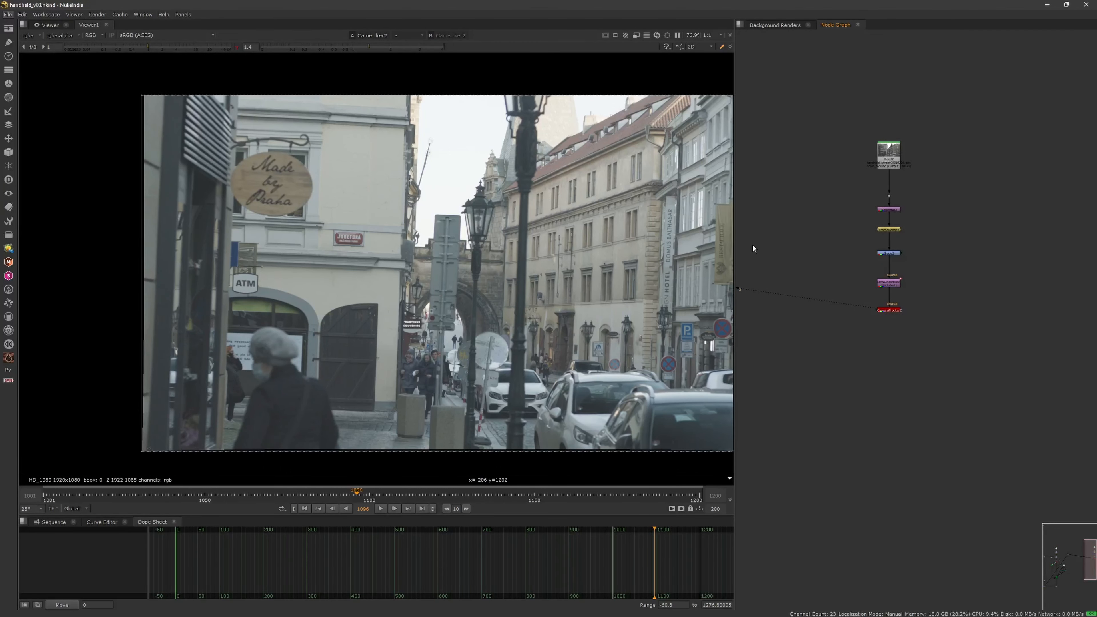
Set CameraTracker2's lens distortion option to Unknown Lens.
{"action": "scroll", "coordinate": [906, 319], "scroll_direction": "up", "scroll_amount": 4}
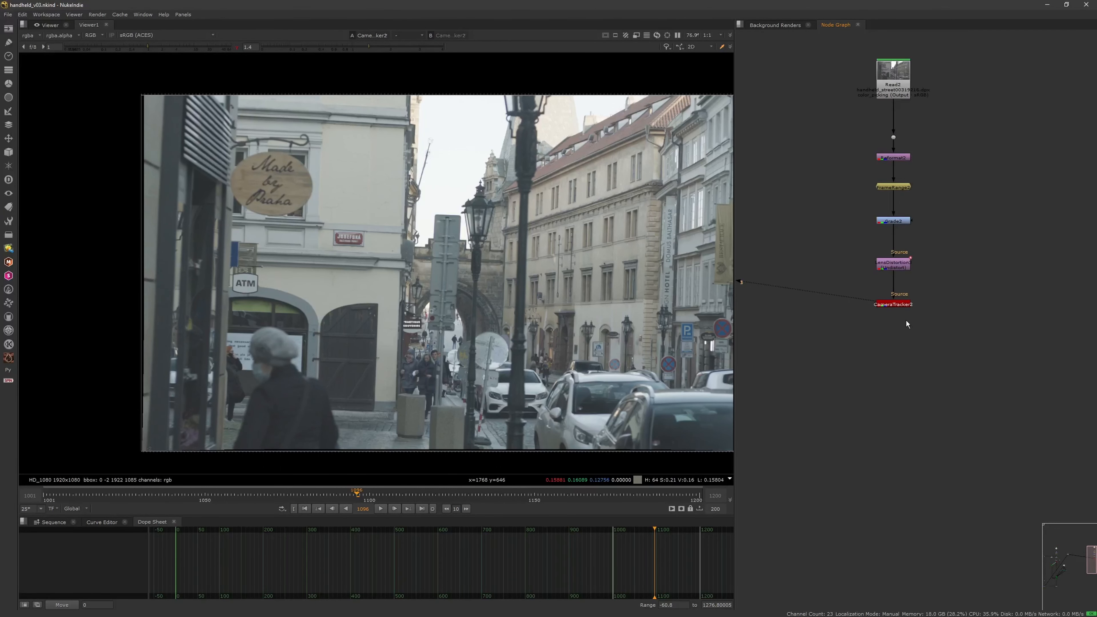
{"action": "double_click", "coordinate": [901, 301]}
{"action": "left_click", "coordinate": [814, 333]}
{"action": "left_click", "coordinate": [814, 339]}
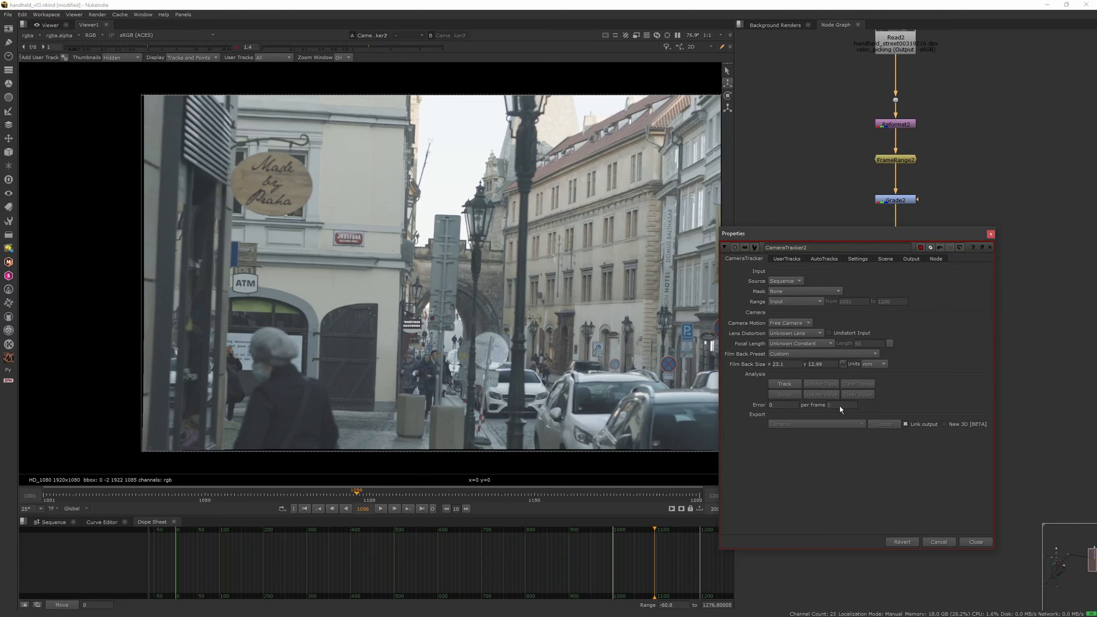
Set CameraTracker2's number of features to 500 and feature separation to 10, with feature preview enabled.
{"action": "left_click", "coordinate": [857, 259]}
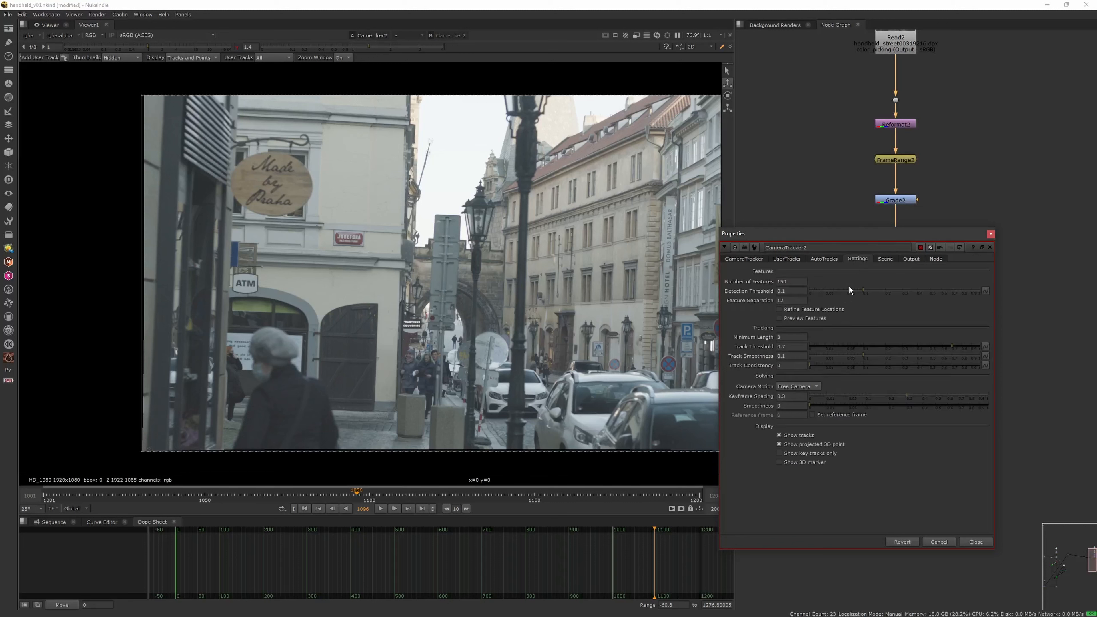
{"action": "double_click", "coordinate": [791, 281]}
{"action": "type", "text": "500"}
{"action": "key", "text": "Return"}
{"action": "left_click_drag", "start_coordinate": [860, 293], "coordinate": [858, 295]}
{"action": "key", "text": "ctrl+z"}
{"action": "left_click", "coordinate": [791, 300]}
{"action": "type", "text": "10"}
{"action": "key", "text": "Return"}
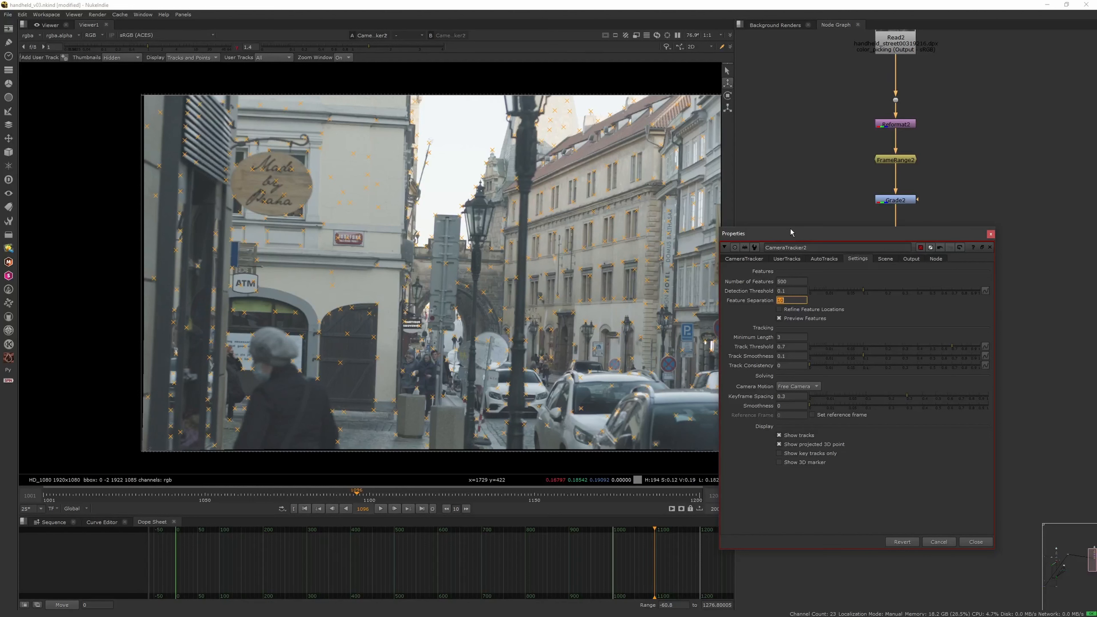
Try feature separation values of 100 and 0 to compare how the previewed features are distributed.
{"action": "left_click_drag", "start_coordinate": [793, 235], "coordinate": [813, 238]}
{"action": "type", "text": "0"}
{"action": "key", "text": "Return"}
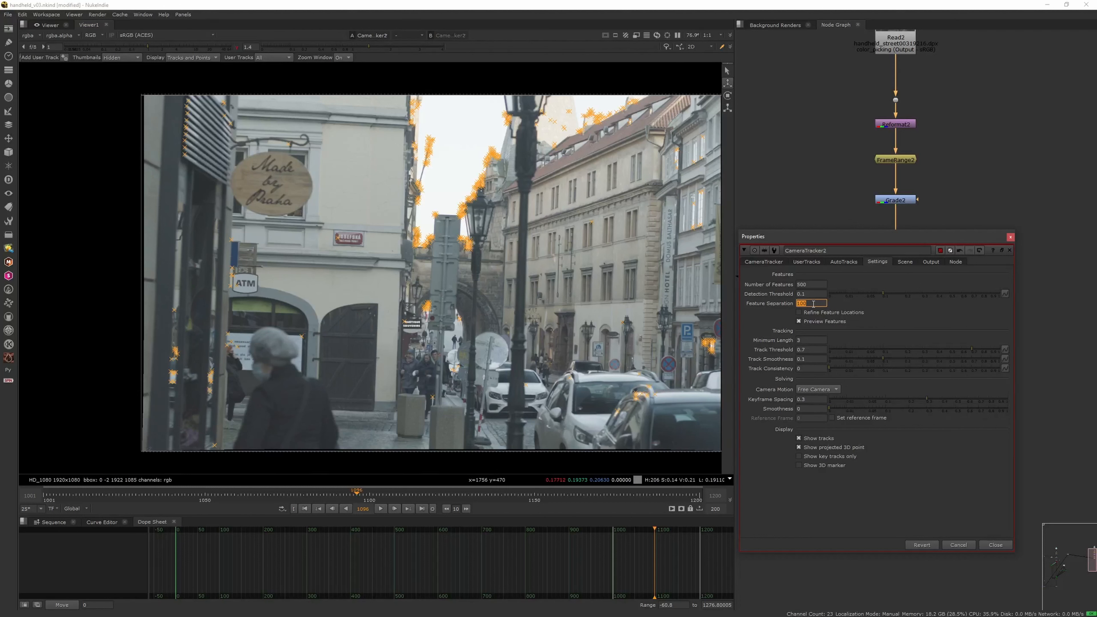
{"action": "type", "text": "0"}
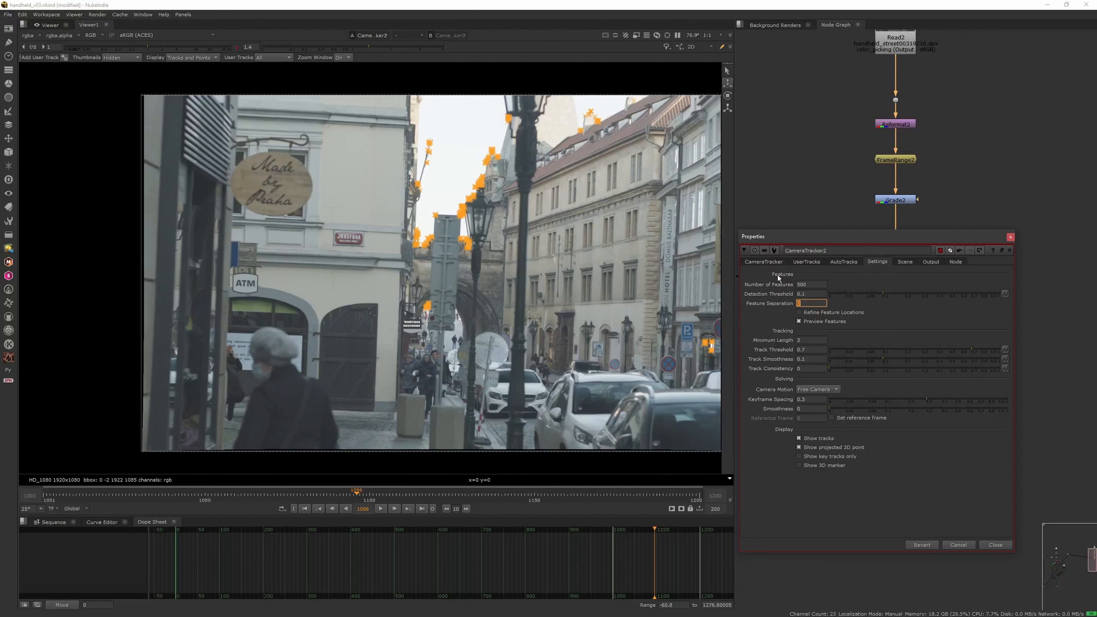
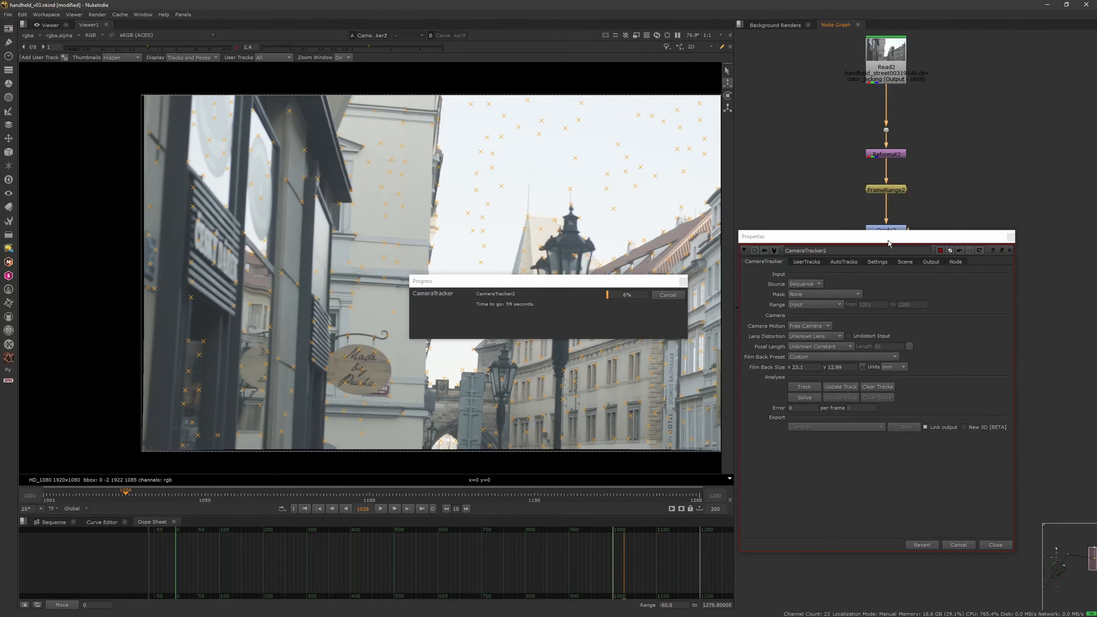
Track the features over the input range with CameraTracker2, keeping its properties window clear of the node tree.
{"action": "left_click_drag", "start_coordinate": [891, 241], "coordinate": [901, 341]}
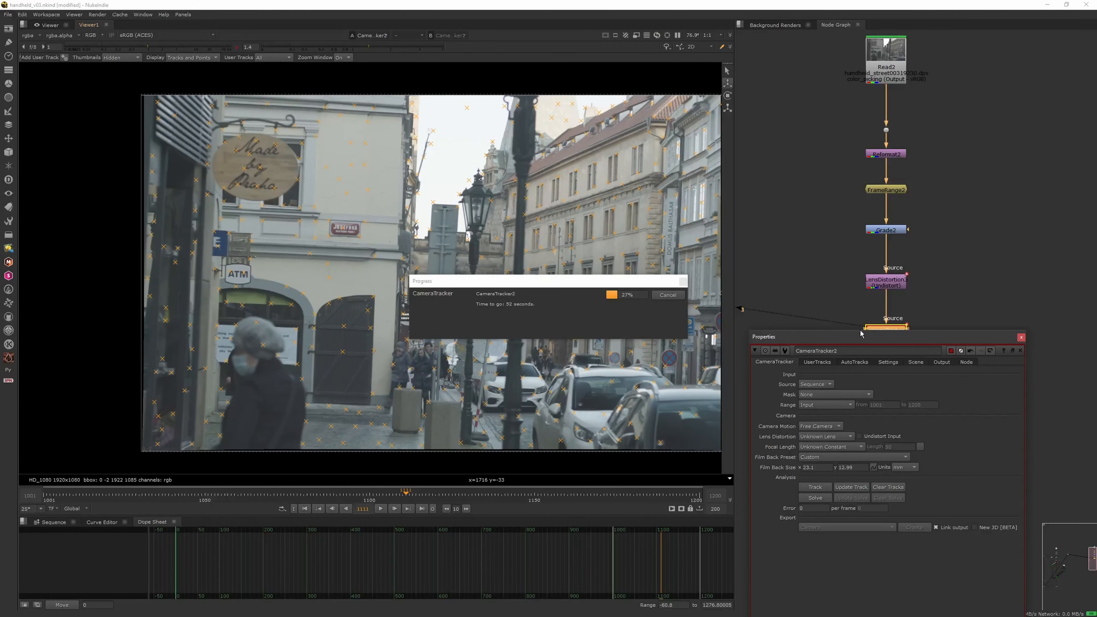
{"action": "middle_click_drag", "start_coordinate": [867, 309], "coordinate": [871, 276]}
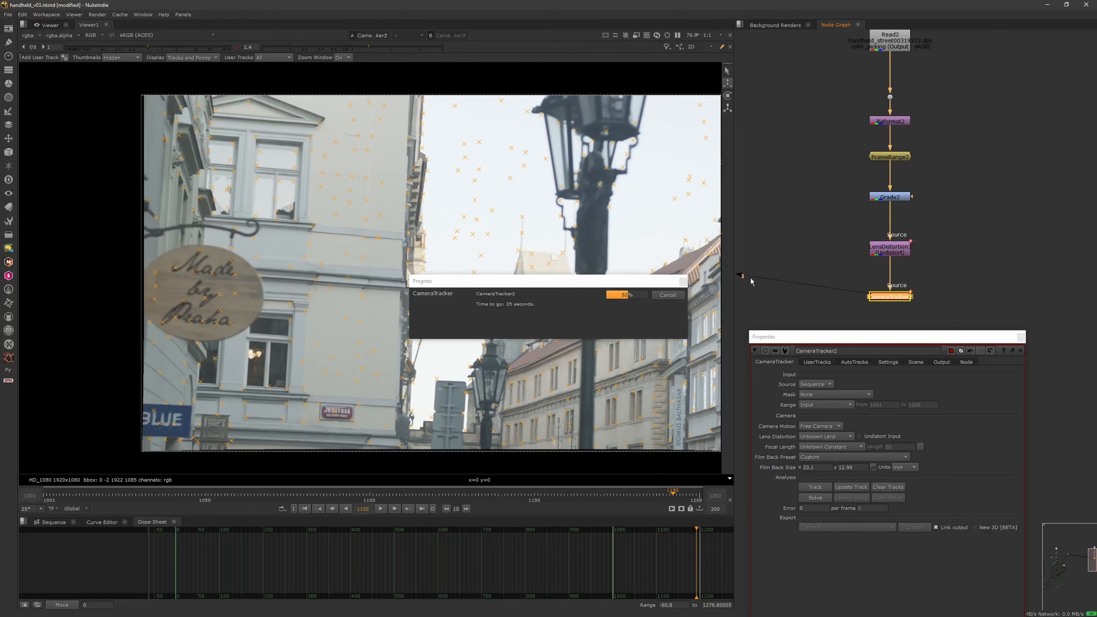
{"action": "left_click_drag", "start_coordinate": [812, 341], "coordinate": [816, 298]}
{"action": "scroll", "coordinate": [855, 253], "scroll_direction": "down", "scroll_amount": 3}
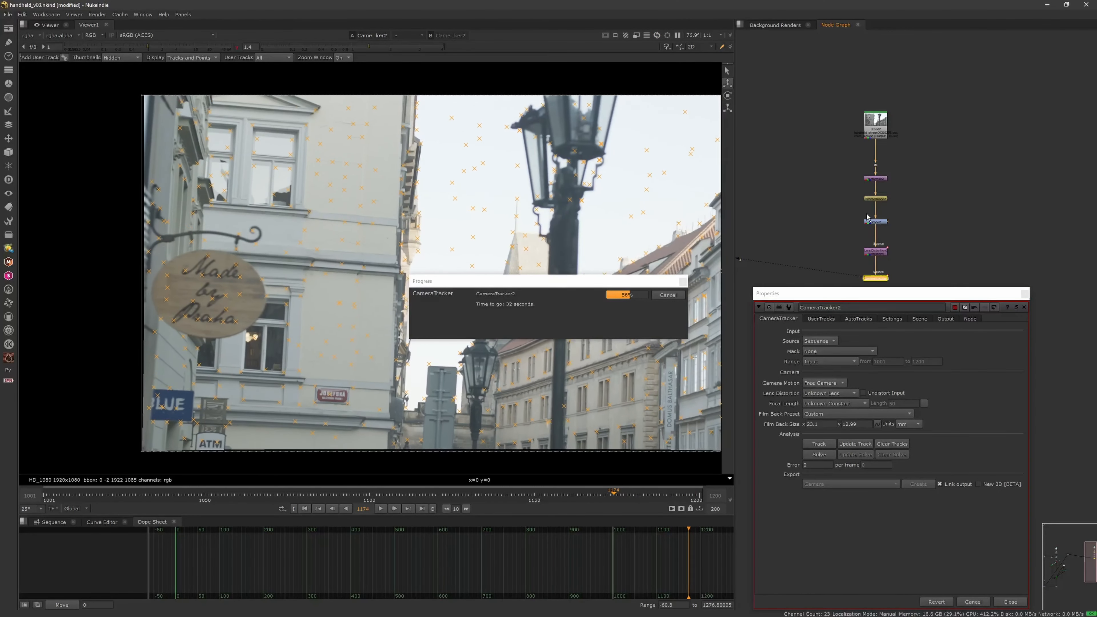
{"action": "scroll", "coordinate": [852, 240], "scroll_direction": "up", "scroll_amount": 5}
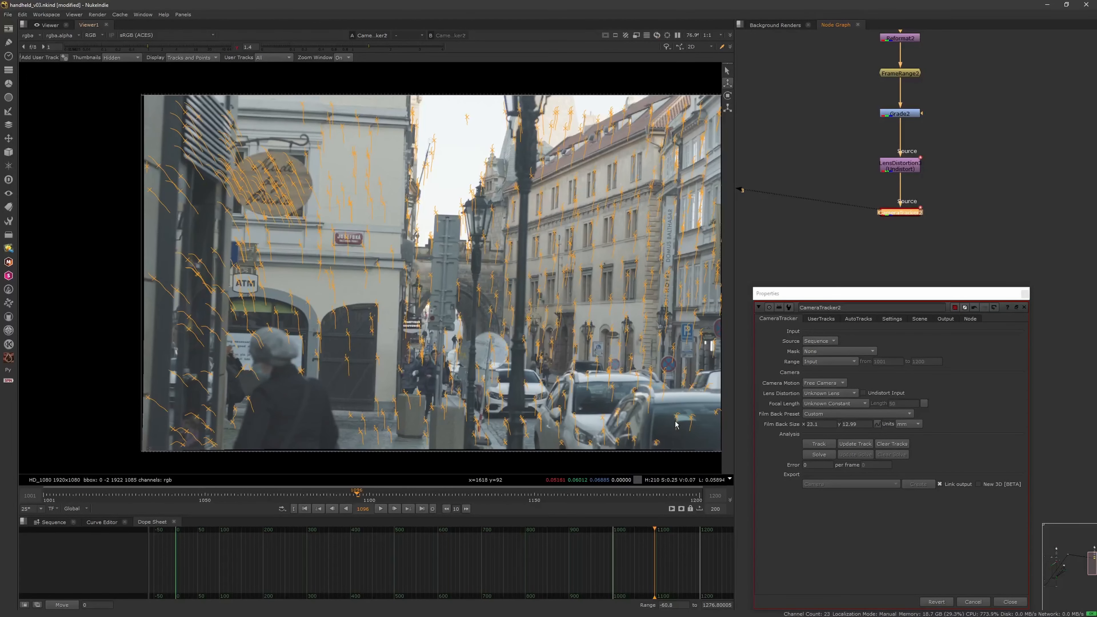
Solve the camera in CameraTracker2 from the tracked features.
{"action": "left_click", "coordinate": [818, 455]}
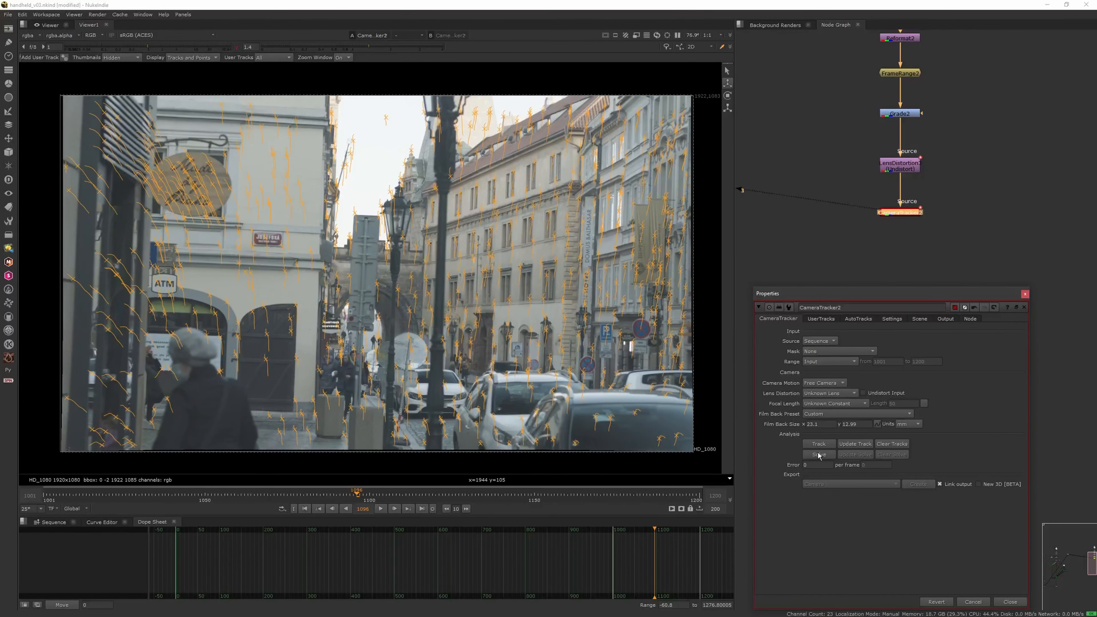
{"action": "left_click", "coordinate": [816, 458]}
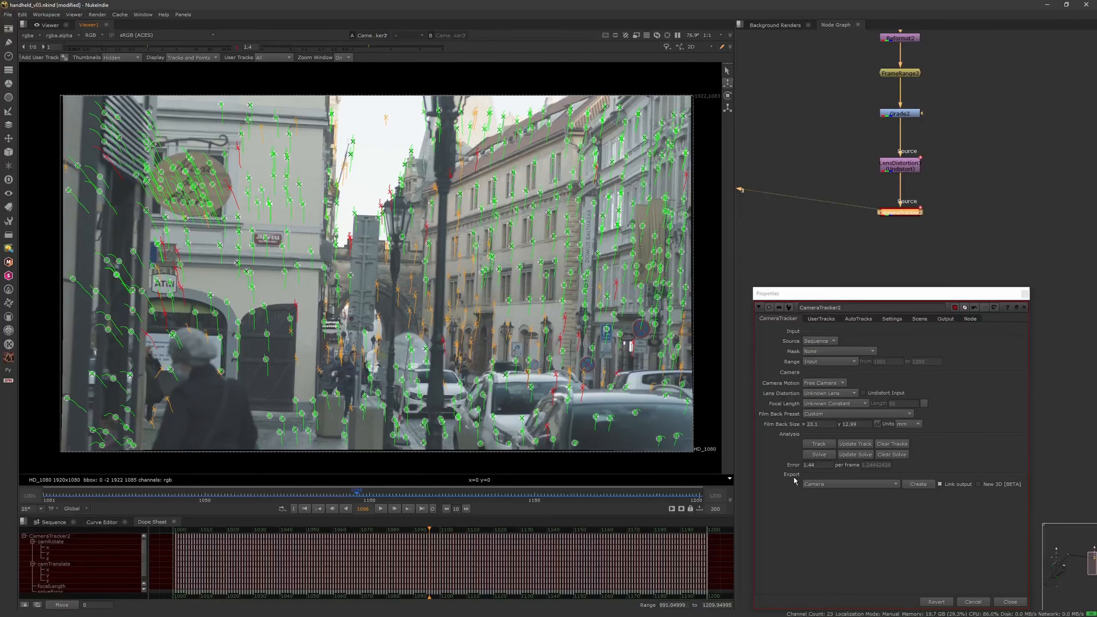
Plot CameraTracker2's min, rms, track and max error curves, and set Max Track Error to 3 and Max Error to 6.
{"action": "left_click", "coordinate": [859, 319]}
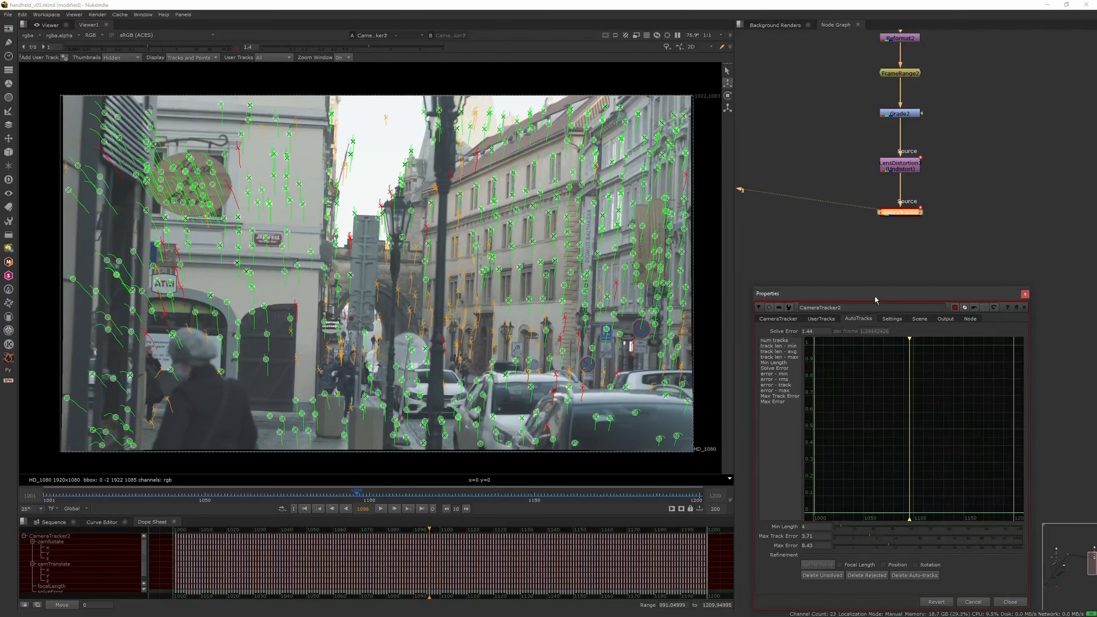
{"action": "left_click_drag", "start_coordinate": [781, 316], "coordinate": [784, 334]}
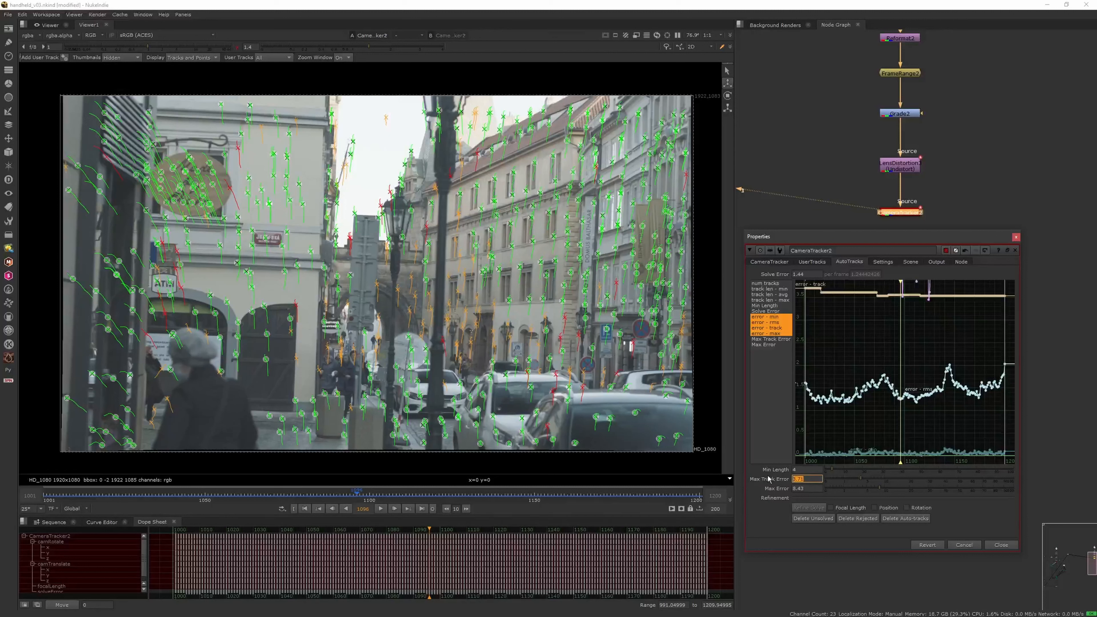
{"action": "key", "text": "Tab"}
{"action": "type", "text": "8"}
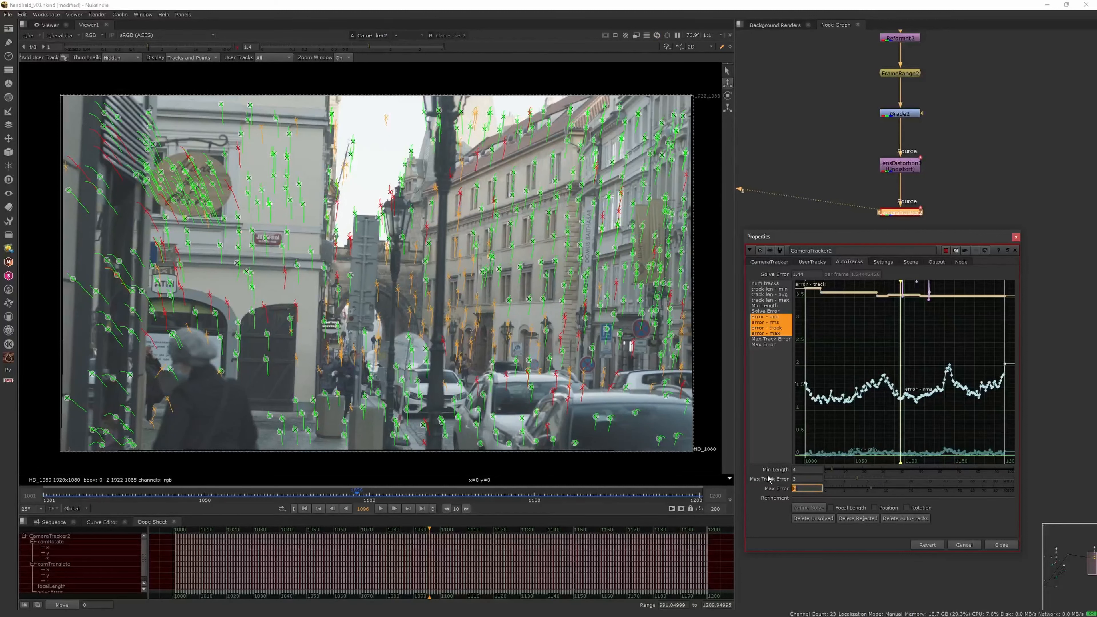
Permanently delete CameraTracker2's rejected auto-tracks and the unsolved ones that have no 3D point.
{"action": "left_click", "coordinate": [857, 519]}
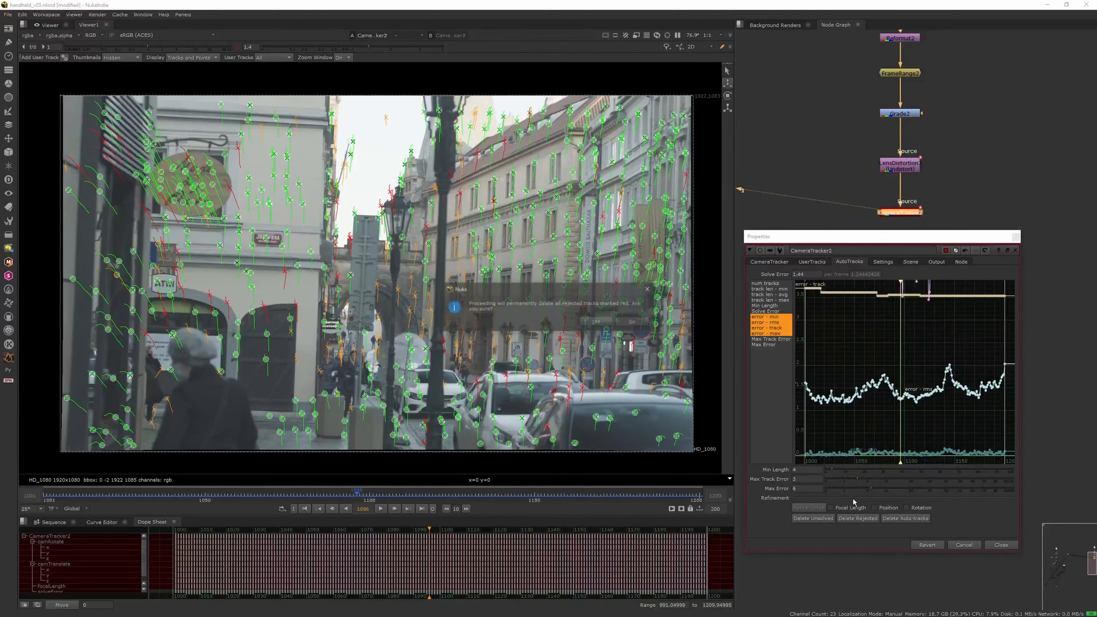
{"action": "left_click", "coordinate": [590, 328]}
{"action": "left_click", "coordinate": [812, 518]}
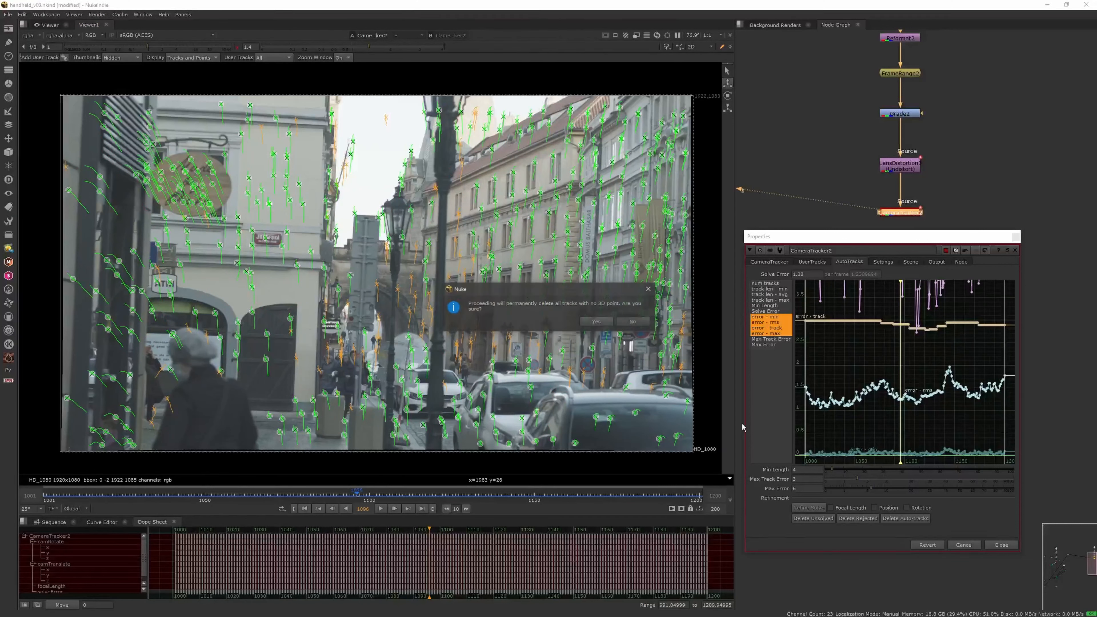
{"action": "left_click", "coordinate": [605, 327]}
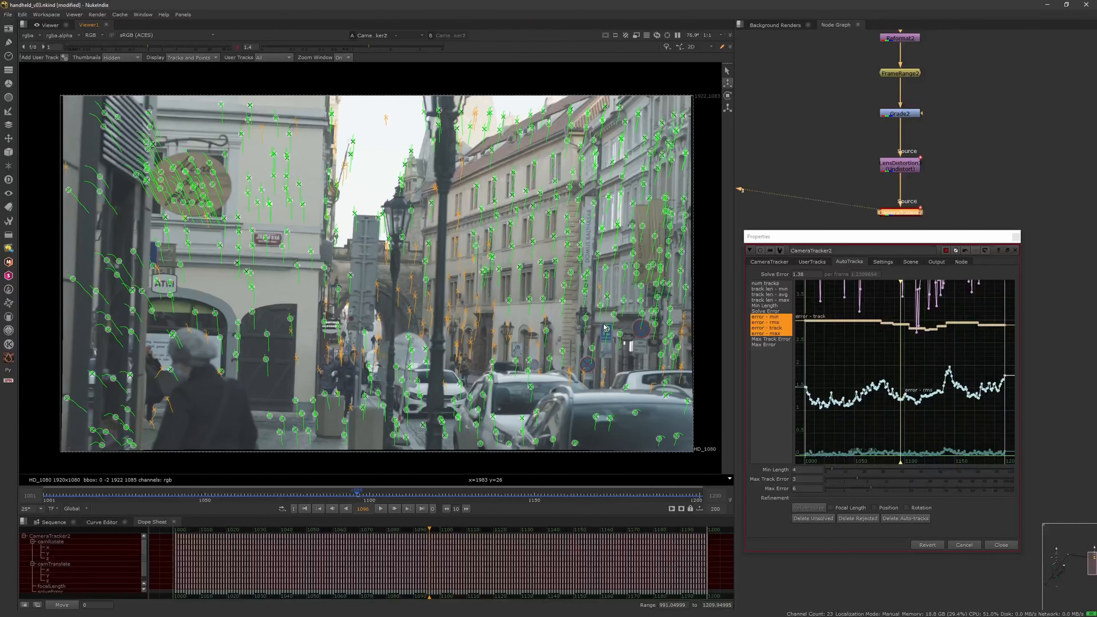
Lower Max Error to 4 and delete the auto-tracks that this threshold rejects.
{"action": "double_click", "coordinate": [808, 479]}
{"action": "key", "text": "Tab"}
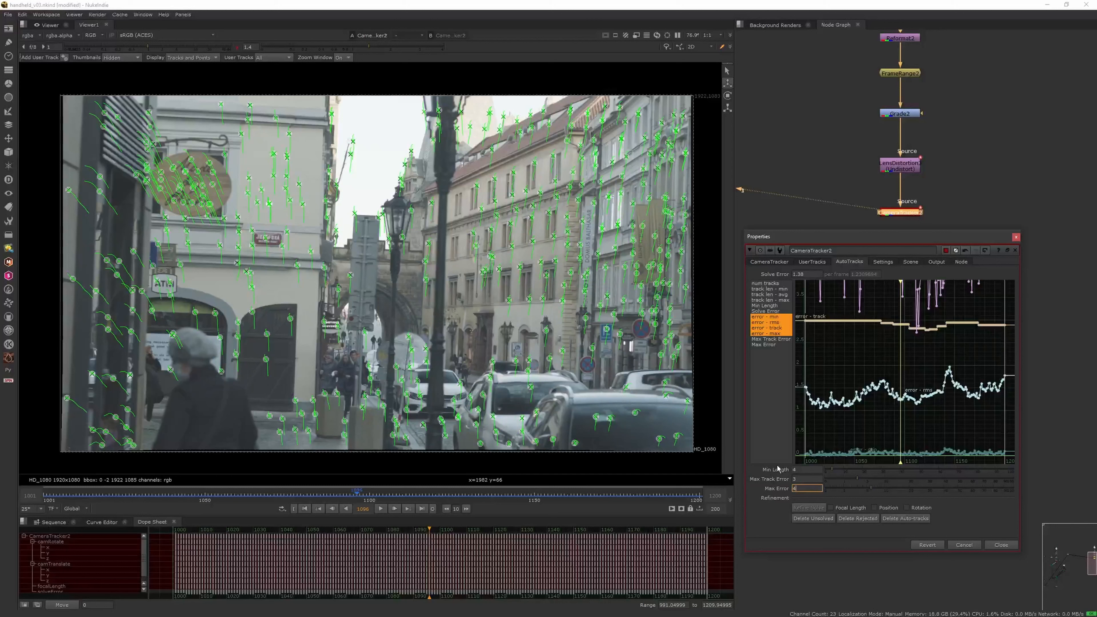
{"action": "type", "text": "4"}
{"action": "key", "text": "Return"}
{"action": "left_click", "coordinate": [857, 518]}
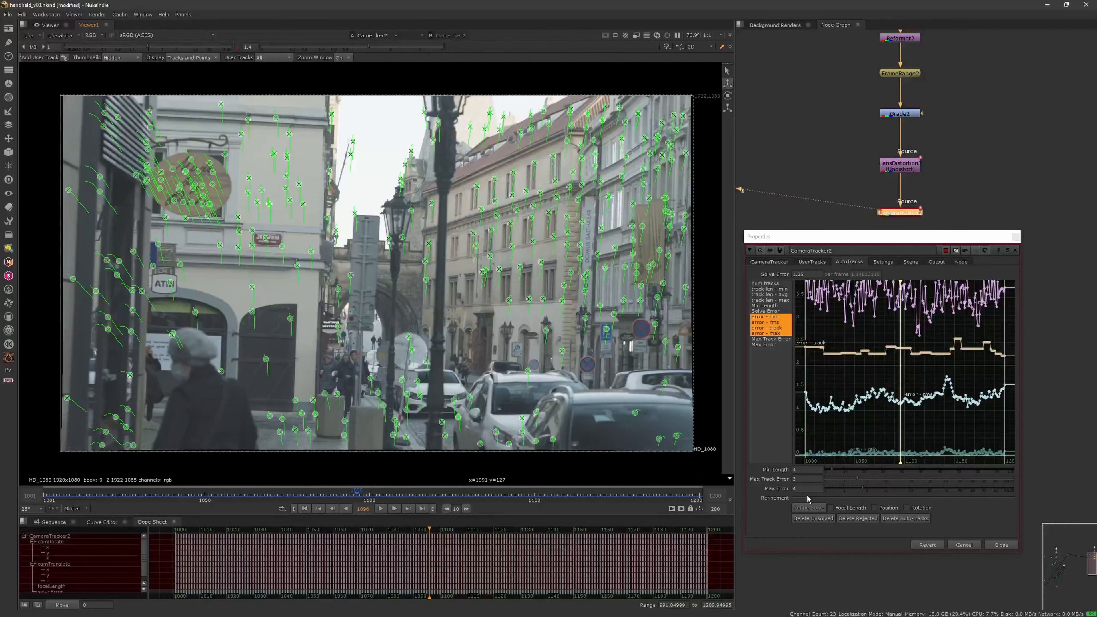
Set Max Track Error to 2.5 and Max Error to 3.5, and delete the rejected auto-tracks.
{"action": "left_click", "coordinate": [802, 476]}
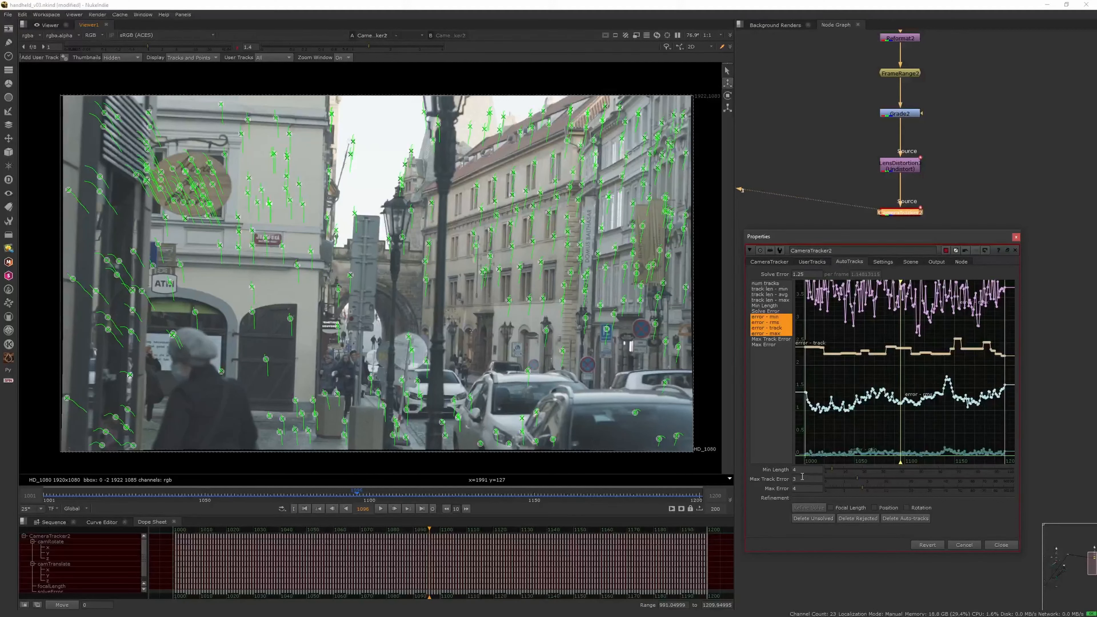
{"action": "type", "text": "2.5"}
{"action": "key", "text": "Tab"}
{"action": "type", "text": "3.5"}
{"action": "key", "text": "Return"}
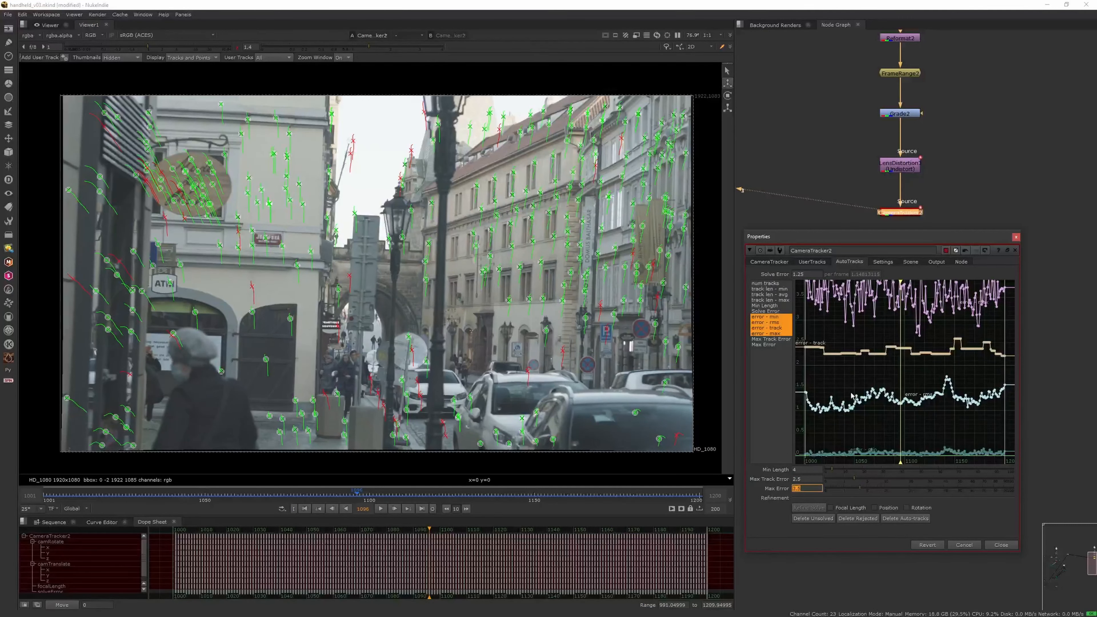
{"action": "left_click", "coordinate": [856, 520]}
{"action": "left_click", "coordinate": [612, 333]}
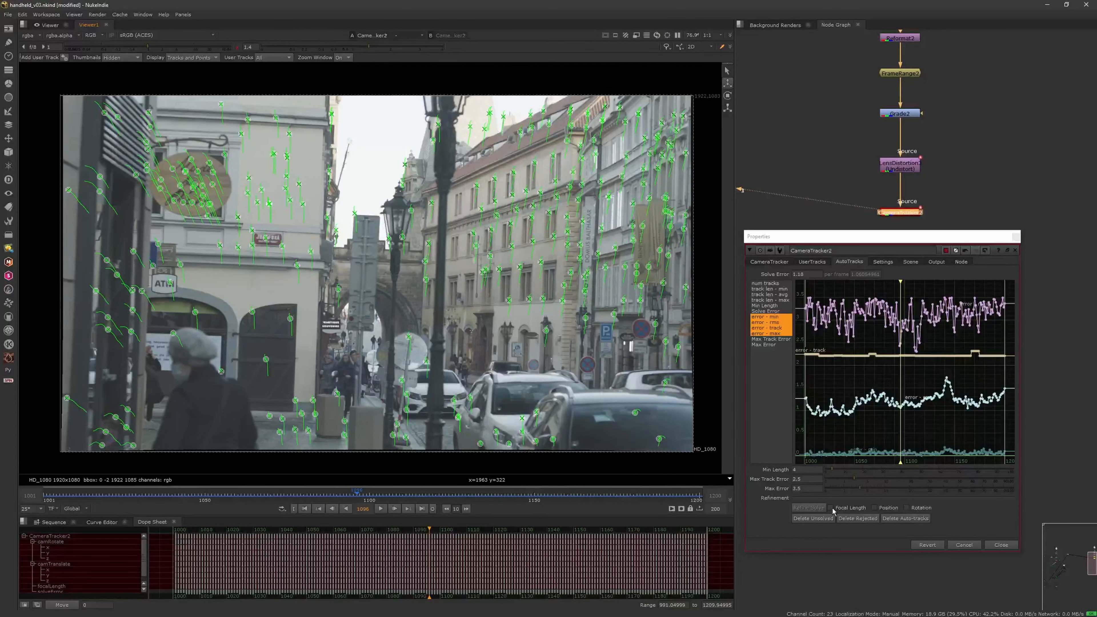
Reduce Max Error to 3 and delete the auto-tracks it marks as rejected.
{"action": "left_click_drag", "start_coordinate": [806, 489], "coordinate": [769, 497]}
{"action": "type", "text": "3"}
{"action": "key", "text": "Return"}
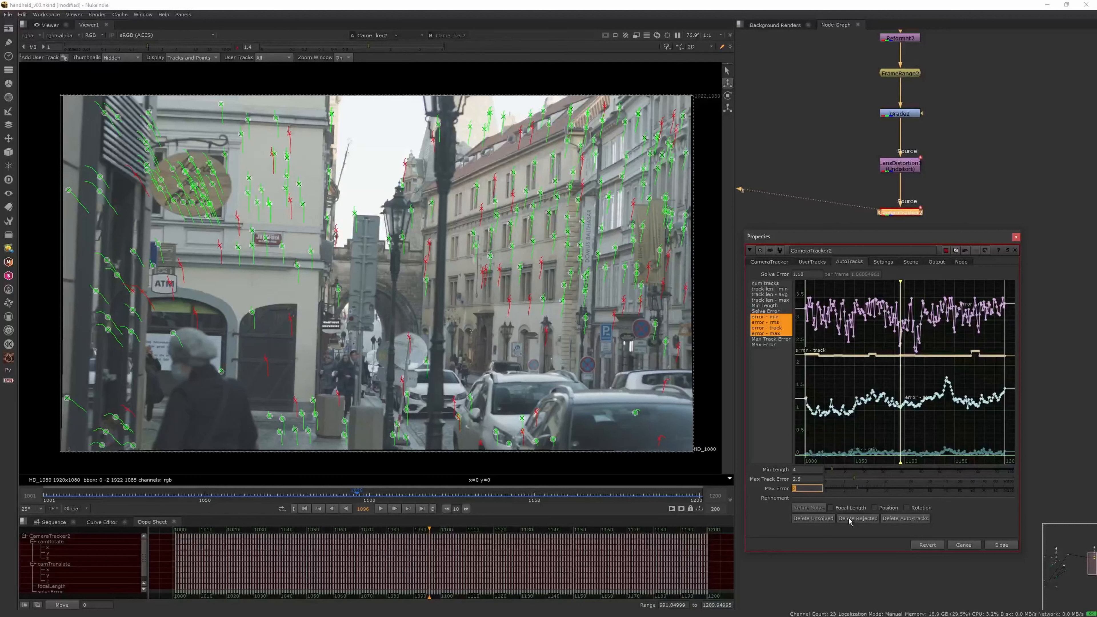
{"action": "left_click", "coordinate": [857, 519]}
{"action": "left_click", "coordinate": [596, 322]}
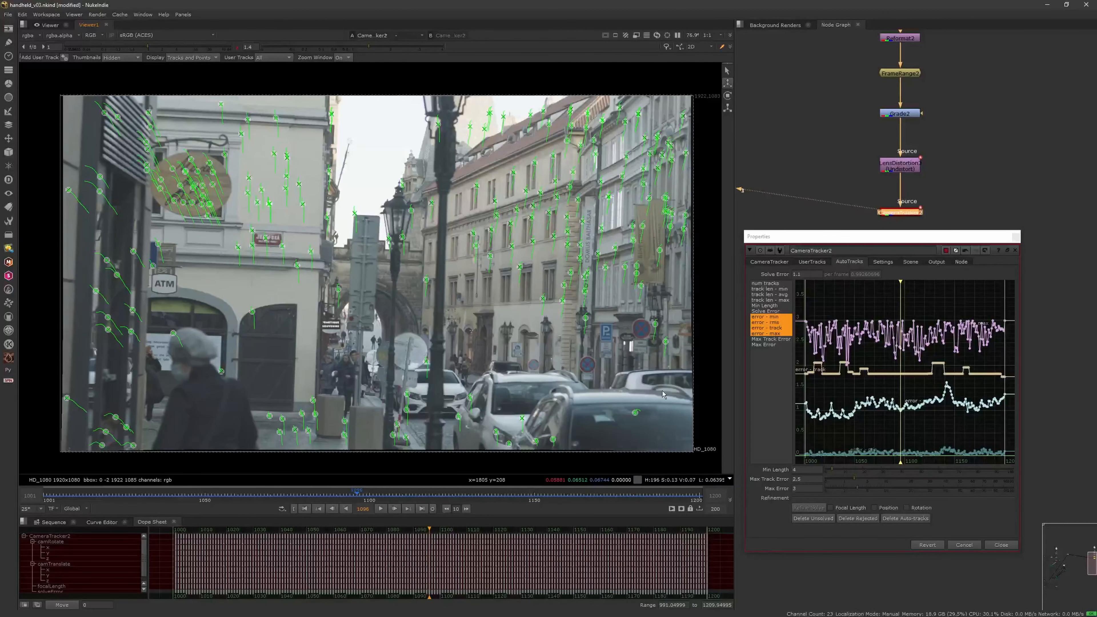
Check the tracks near the start of the shot, and set Max Track Error to 2 and Max Error to 2.8.
{"action": "left_click_drag", "start_coordinate": [429, 497], "coordinate": [118, 498]}
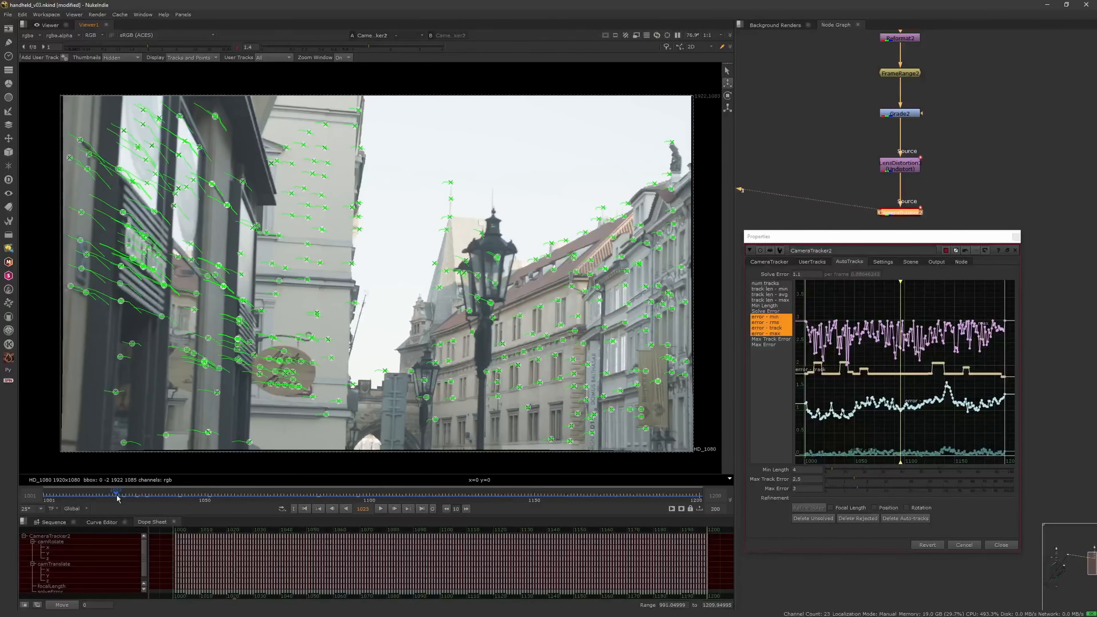
{"action": "left_click", "coordinate": [806, 478]}
{"action": "key", "text": "Return"}
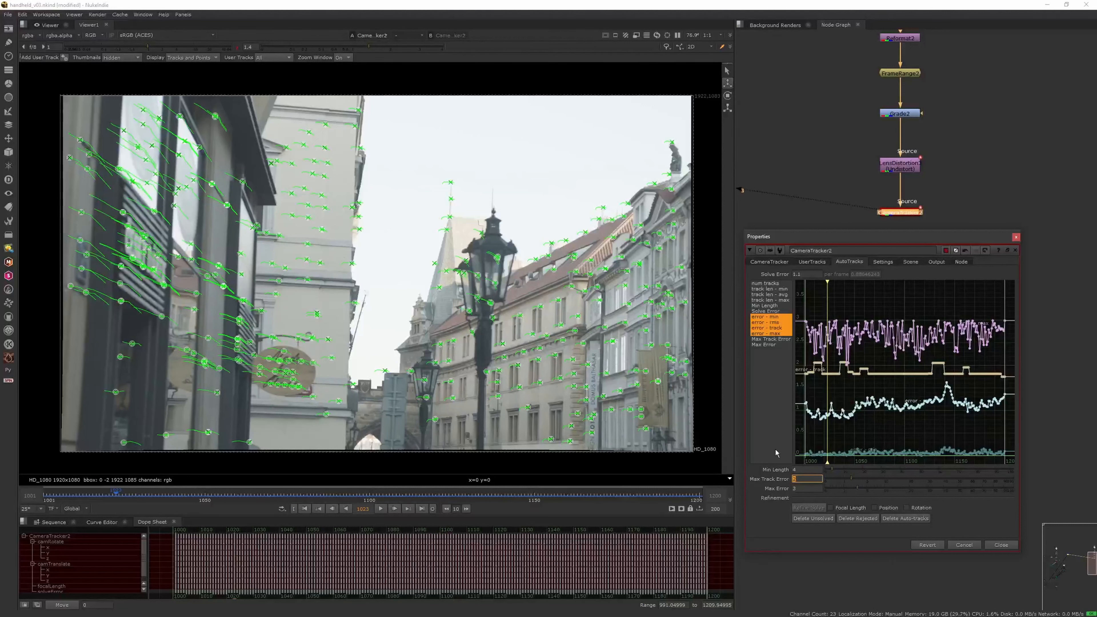
{"action": "key", "text": "Tab"}
{"action": "type", "text": "2.8"}
{"action": "key", "text": "Return"}
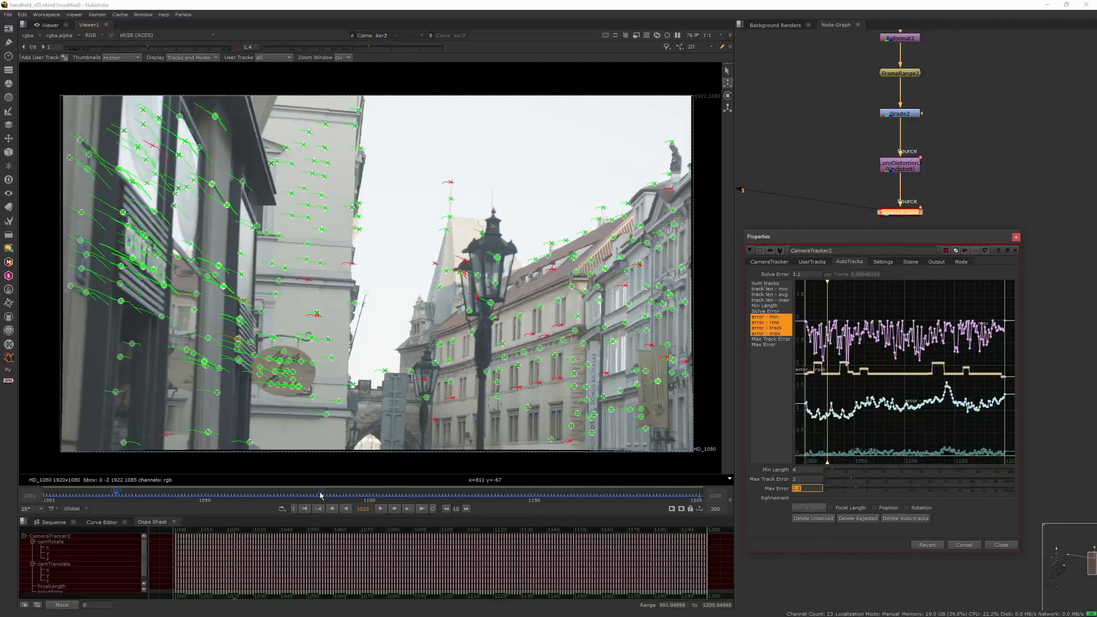
Check which tracks are rejected around the middle of the shot and delete them permanently.
{"action": "left_click", "coordinate": [350, 497]}
{"action": "left_click_drag", "start_coordinate": [349, 496], "coordinate": [360, 497]}
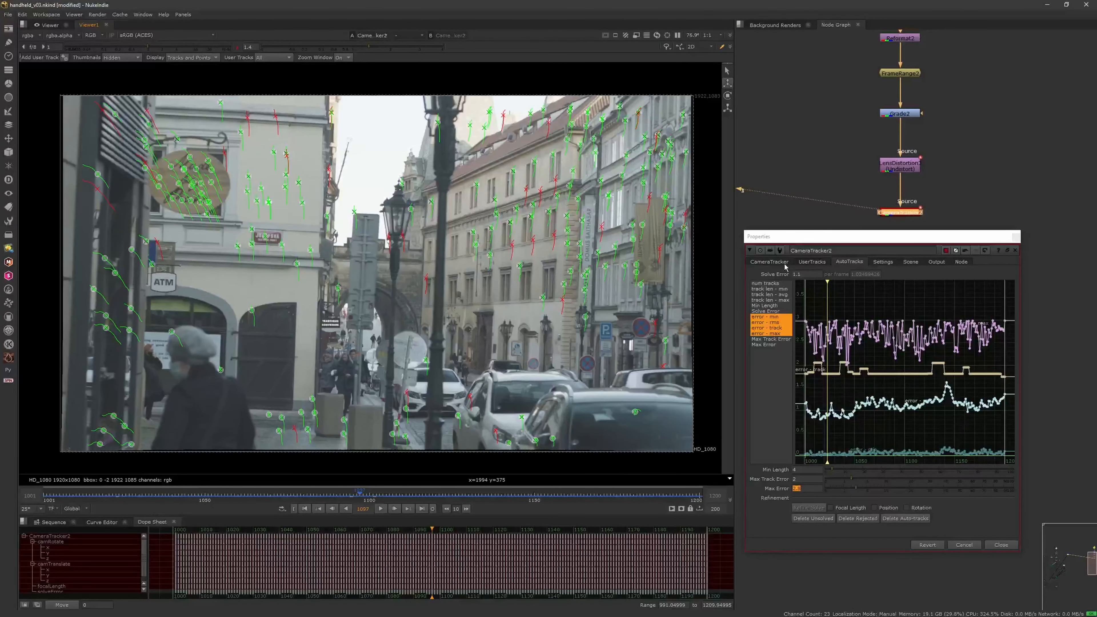
{"action": "left_click", "coordinate": [805, 489]}
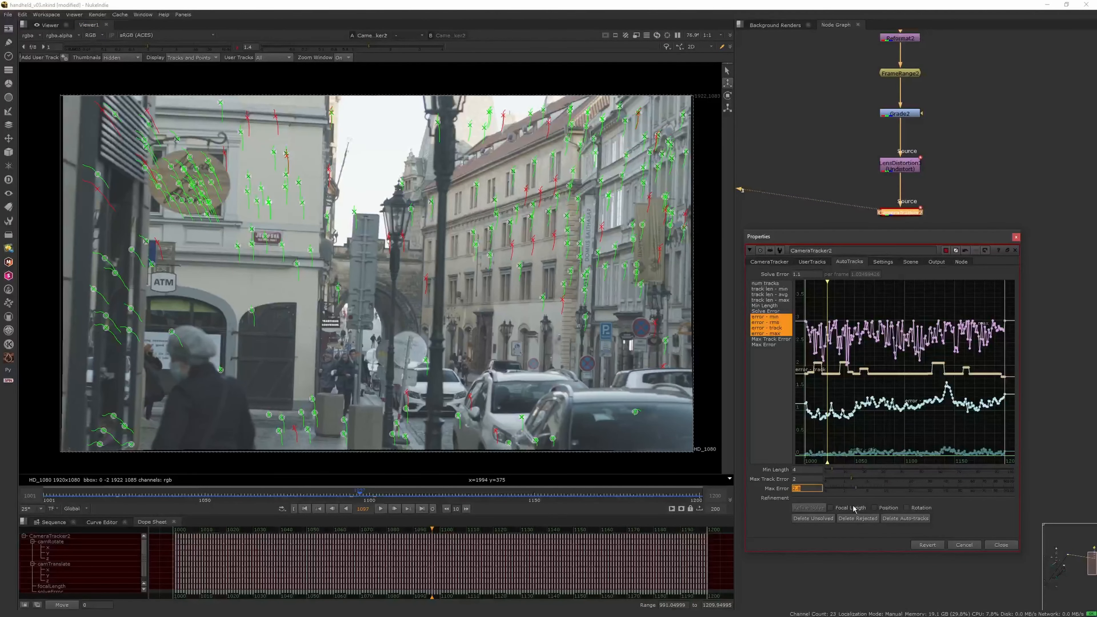
{"action": "left_click", "coordinate": [857, 519]}
{"action": "left_click", "coordinate": [600, 326]}
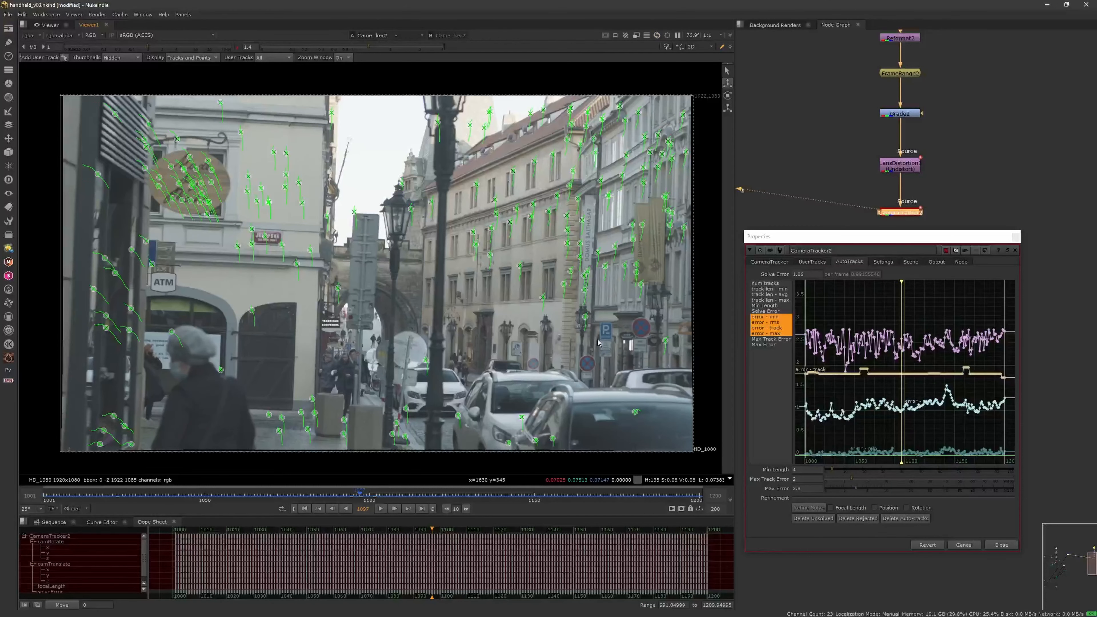
Tighten Max Error to 2.5 and delete the auto-tracks rejected by it.
{"action": "left_click_drag", "start_coordinate": [434, 496], "coordinate": [383, 496]}
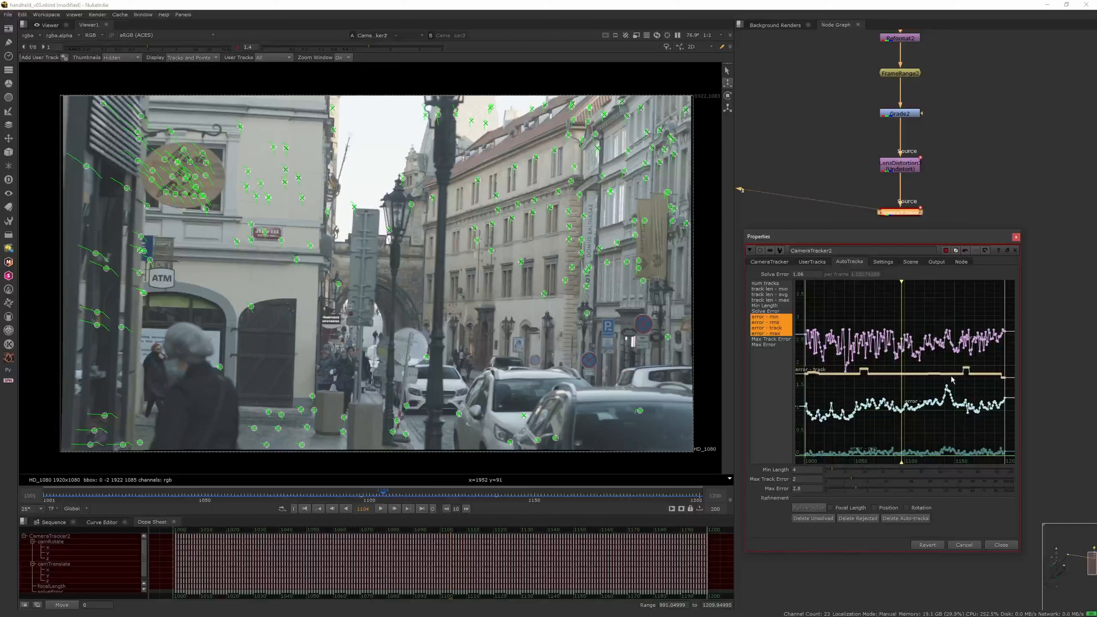
{"action": "type", "text": "5"}
{"action": "key", "text": "Return"}
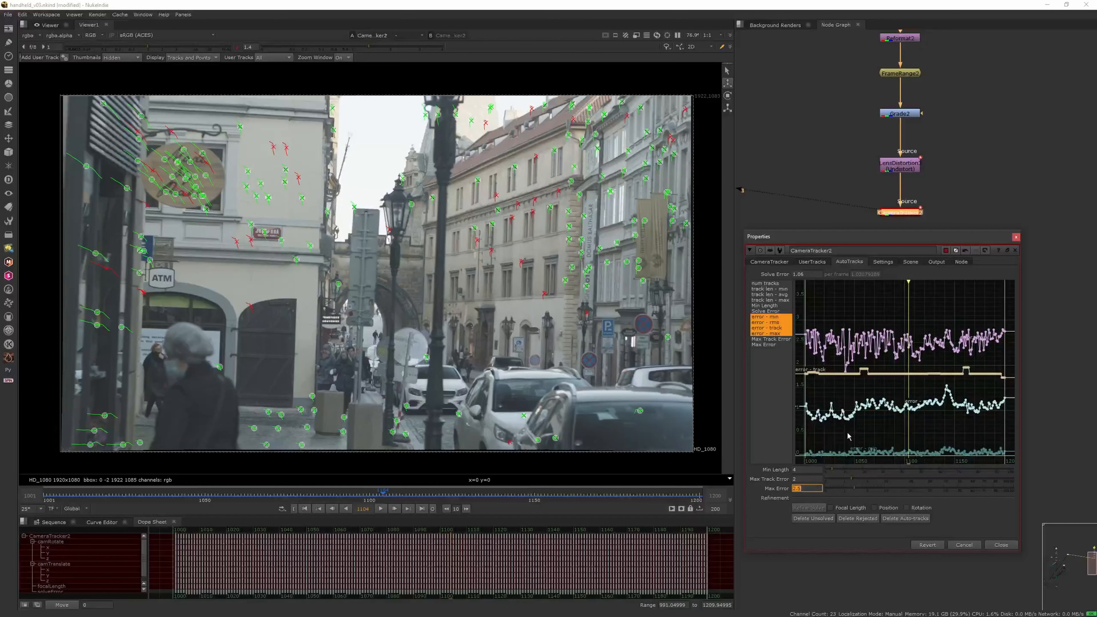
{"action": "left_click", "coordinate": [858, 519]}
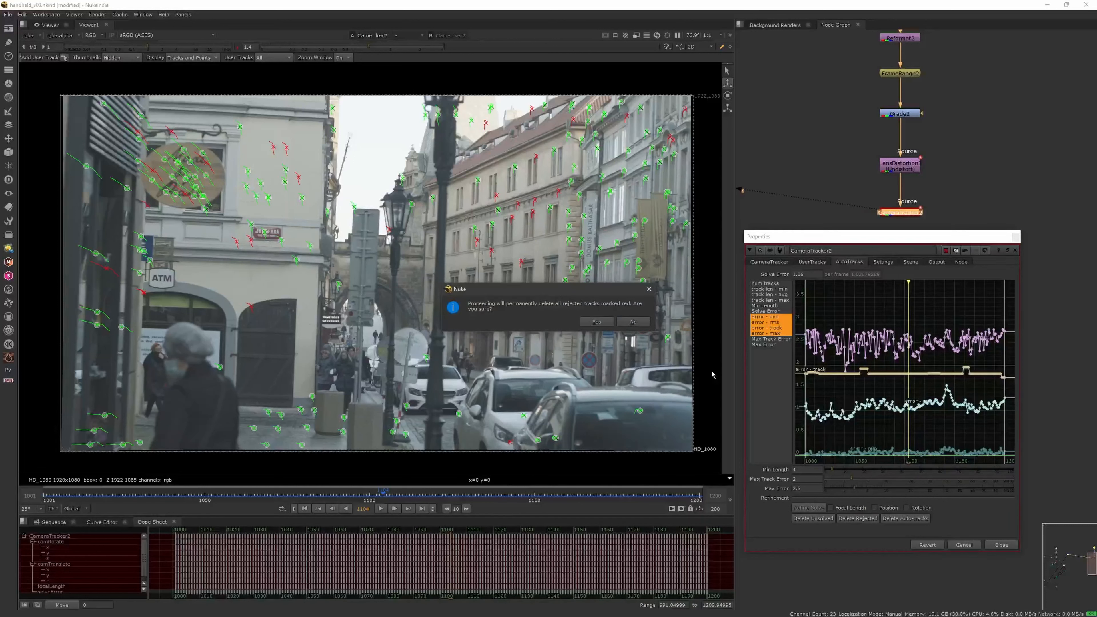
{"action": "left_click", "coordinate": [598, 322]}
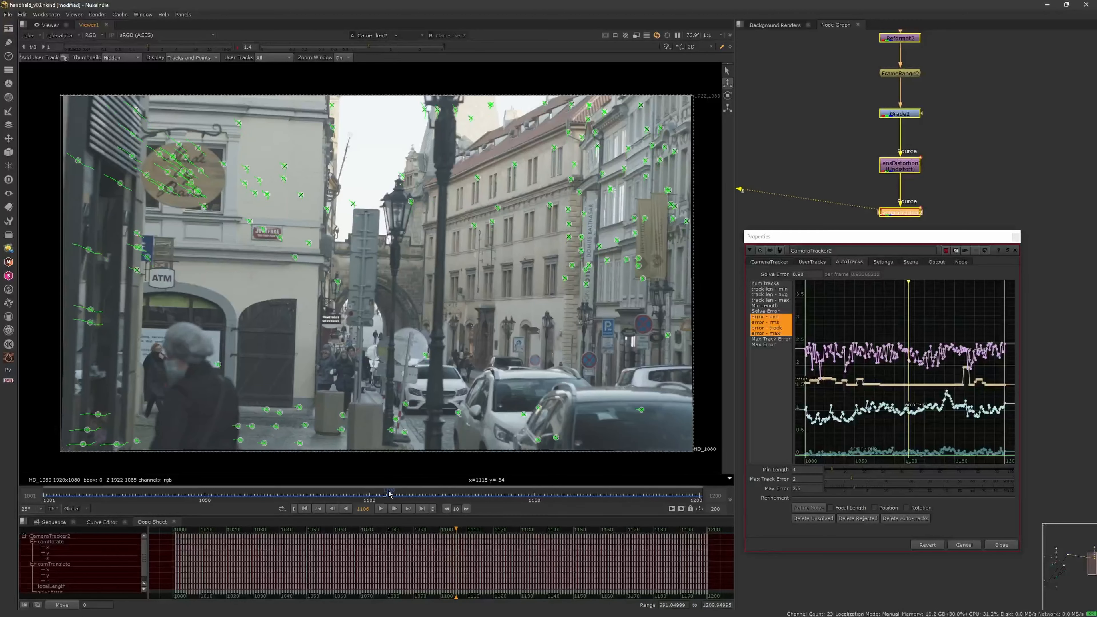
Review the tracks mid-shot, set Max Track Error to 1.8 and Max Error to 2.2, and delete the rejected tracks.
{"action": "left_click", "coordinate": [313, 493]}
{"action": "left_click_drag", "start_coordinate": [312, 493], "coordinate": [409, 495]}
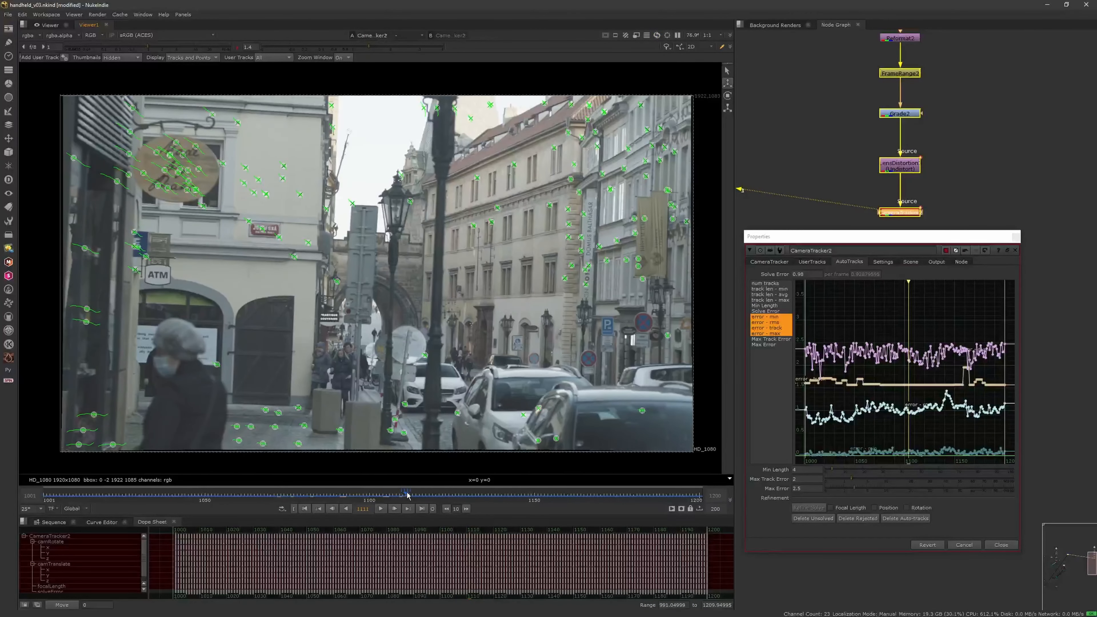
{"action": "left_click", "coordinate": [806, 488]}
{"action": "left_click_drag", "start_coordinate": [800, 479], "coordinate": [777, 480]}
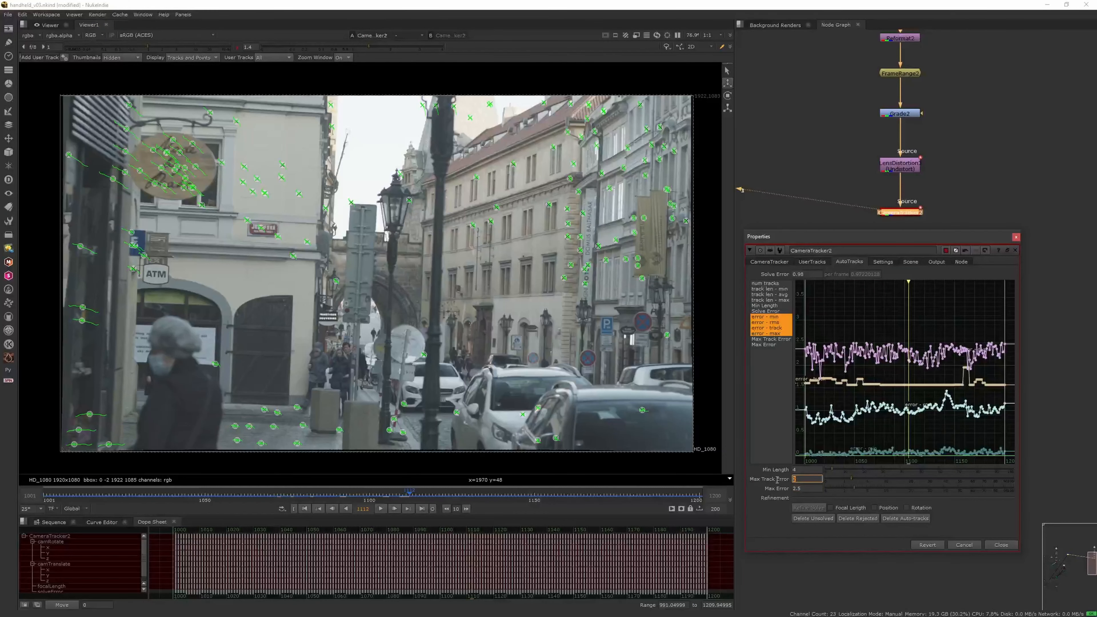
{"action": "type", "text": "1.8"}
{"action": "key", "text": "Tab"}
{"action": "type", "text": "2.2"}
{"action": "key", "text": "Return"}
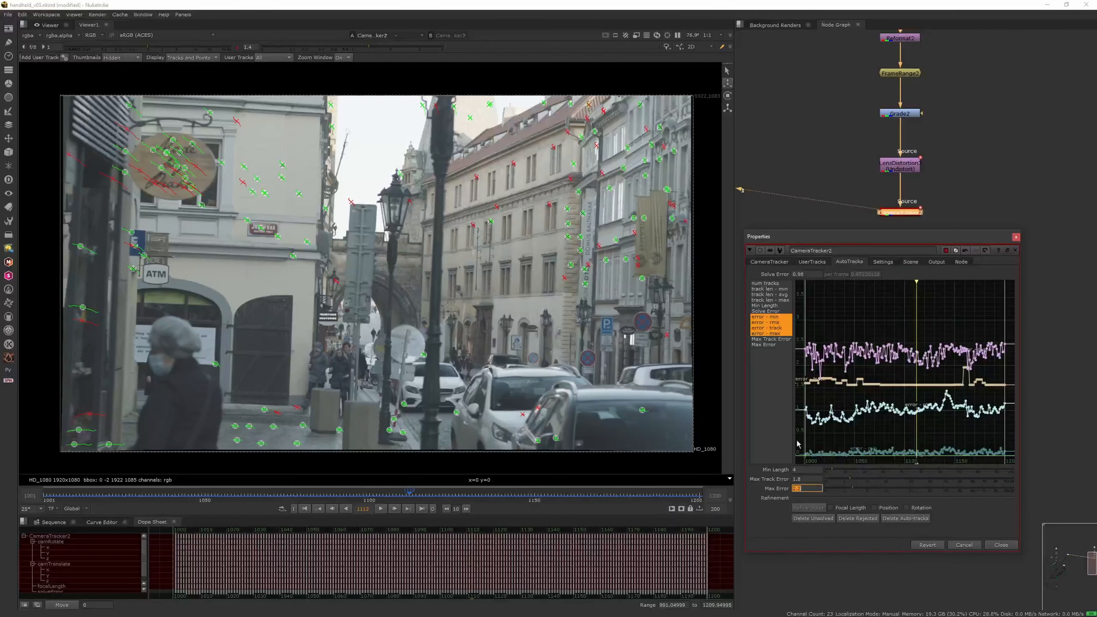
{"action": "left_click", "coordinate": [857, 518]}
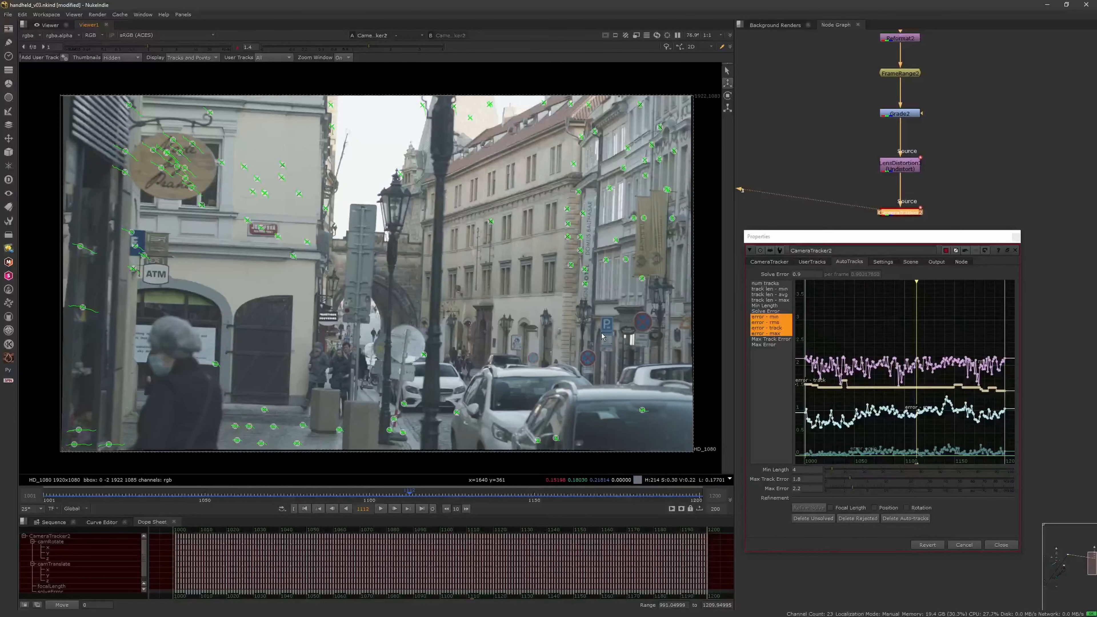
Look through the early frames for unreliable tracks and delete those on the reflections in the left building's shop window.
{"action": "left_click_drag", "start_coordinate": [475, 494], "coordinate": [218, 497]}
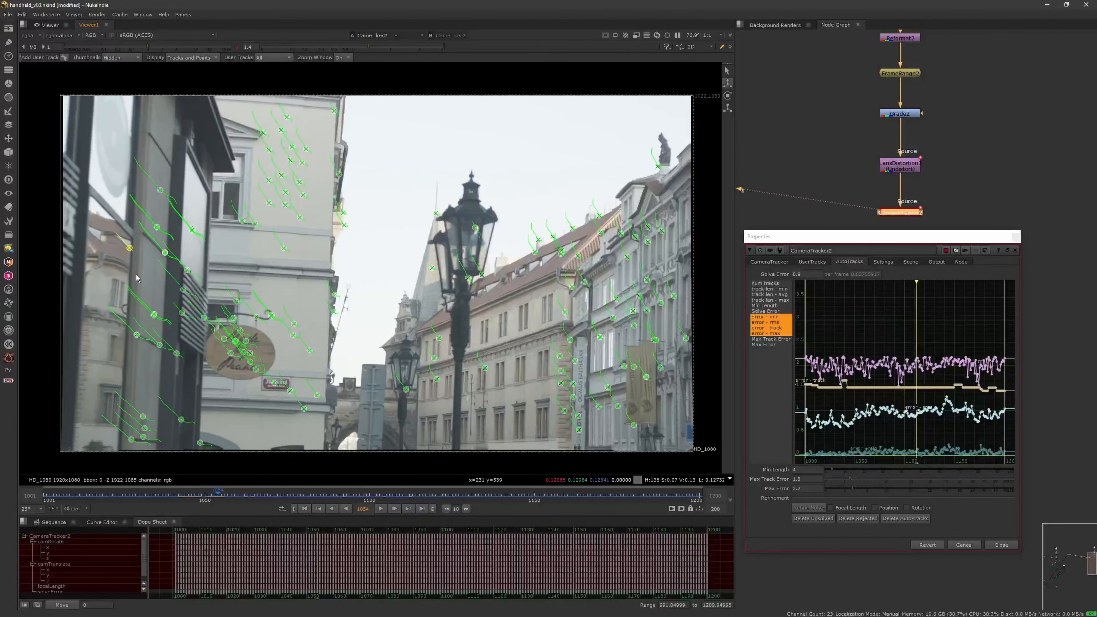
{"action": "left_click_drag", "start_coordinate": [194, 497], "coordinate": [165, 495]}
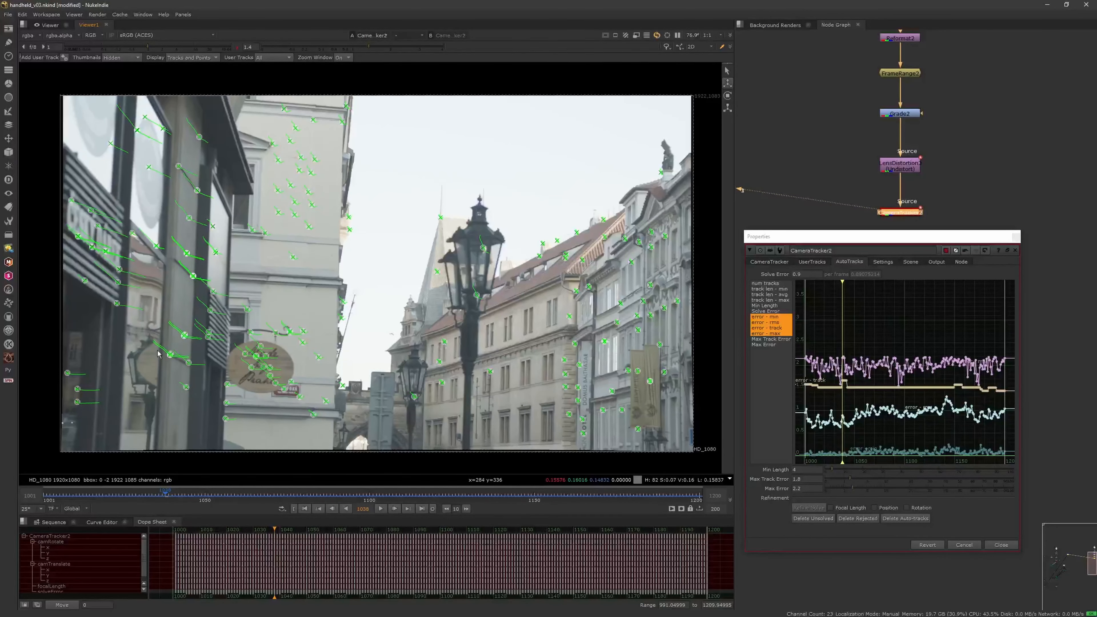
{"action": "left_click_drag", "start_coordinate": [175, 496], "coordinate": [70, 497]}
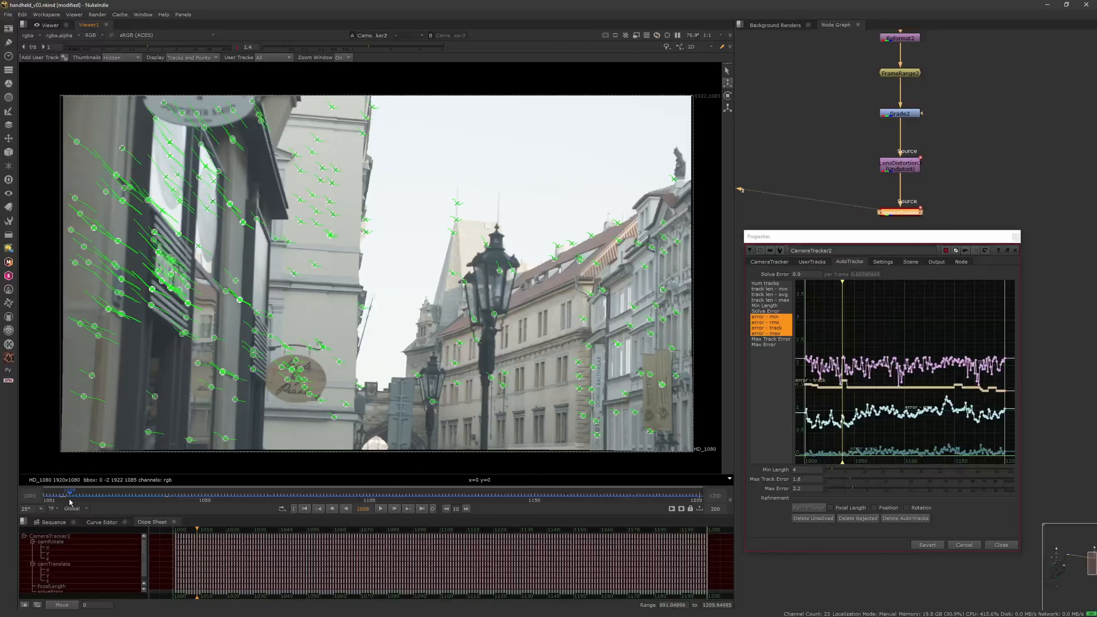
{"action": "left_click_drag", "start_coordinate": [224, 337], "coordinate": [228, 355]}
{"action": "key", "text": "Delete"}
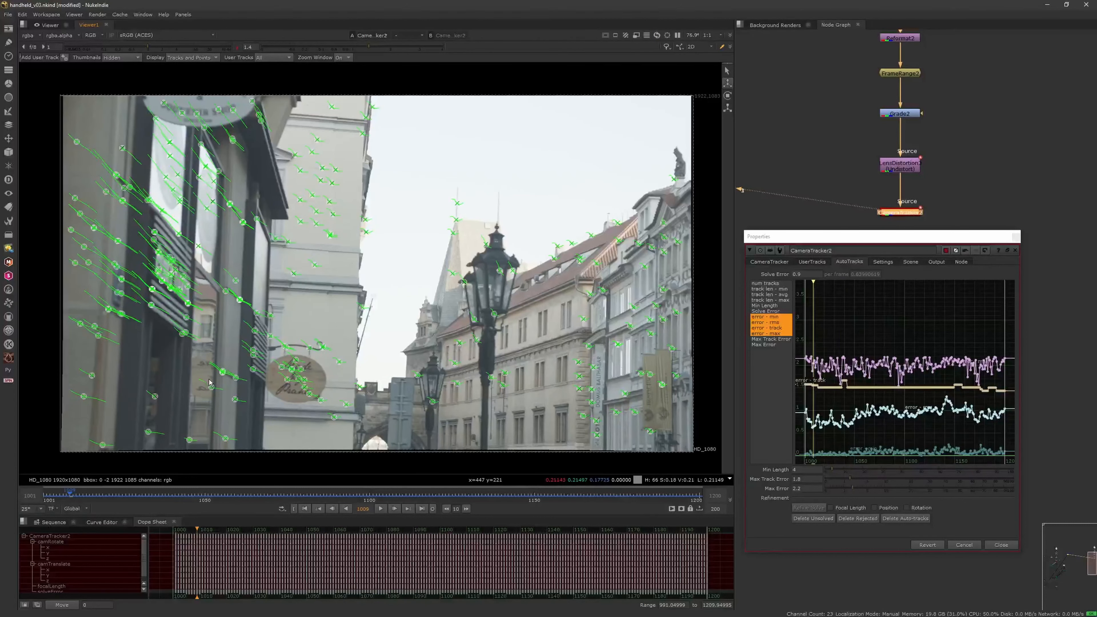
Check the tracks up to mid-shot and delete the stray track on the red-and-white striped pole beside the white car.
{"action": "middle_click_drag", "start_coordinate": [190, 435], "coordinate": [181, 419]}
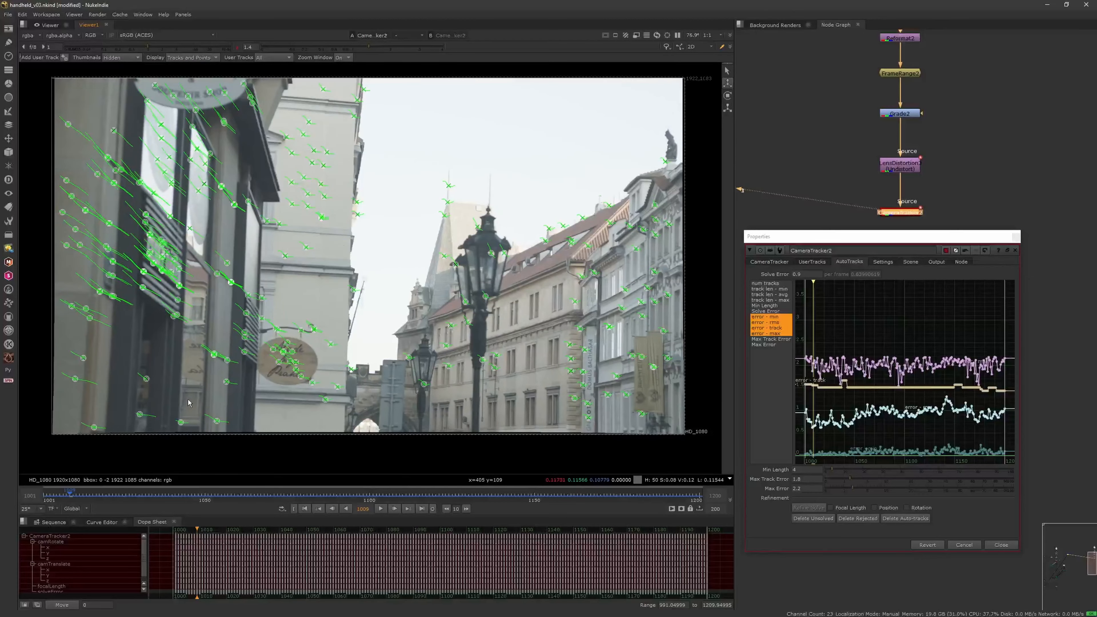
{"action": "left_click_drag", "start_coordinate": [82, 495], "coordinate": [97, 503]}
{"action": "left_click", "coordinate": [133, 495]}
{"action": "left_click_drag", "start_coordinate": [133, 498], "coordinate": [181, 496]}
{"action": "left_click_drag", "start_coordinate": [193, 494], "coordinate": [352, 491]}
{"action": "middle_click_drag", "start_coordinate": [385, 429], "coordinate": [396, 413]}
{"action": "scroll", "coordinate": [396, 413], "scroll_direction": "up", "scroll_amount": 6}
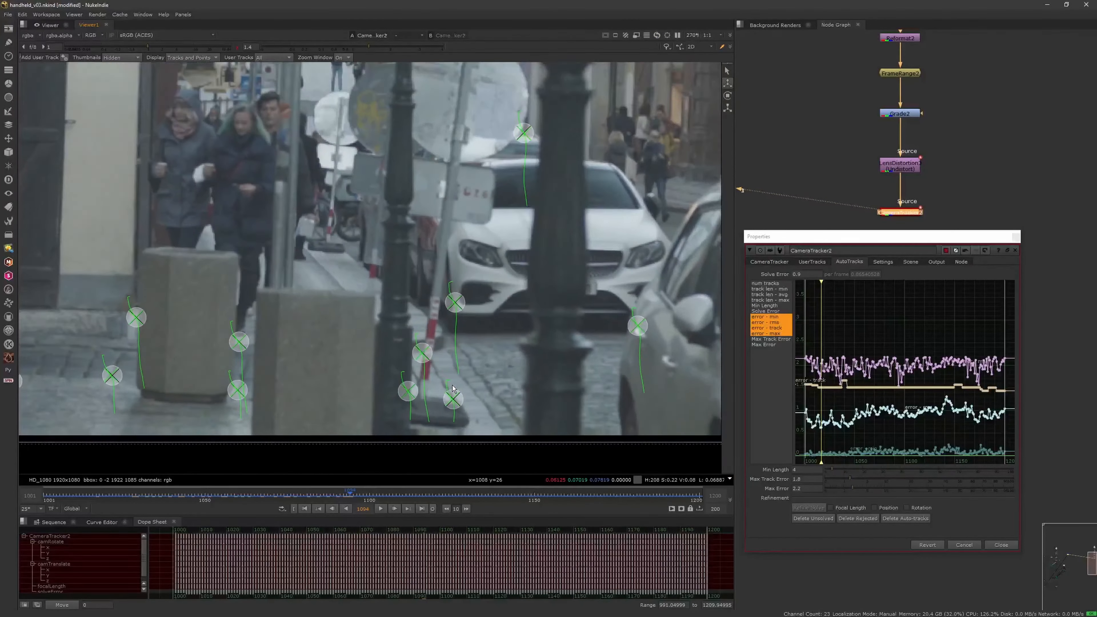
{"action": "left_click", "coordinate": [425, 341]}
{"action": "mouse_move", "coordinate": [362, 492]}
{"action": "left_mouse_down"}
{"action": "mouse_move", "coordinate": [331, 492]}
{"action": "mouse_move", "coordinate": [363, 493]}
{"action": "mouse_move", "coordinate": [344, 493]}
{"action": "left_mouse_up"}
{"action": "key", "text": "Delete"}
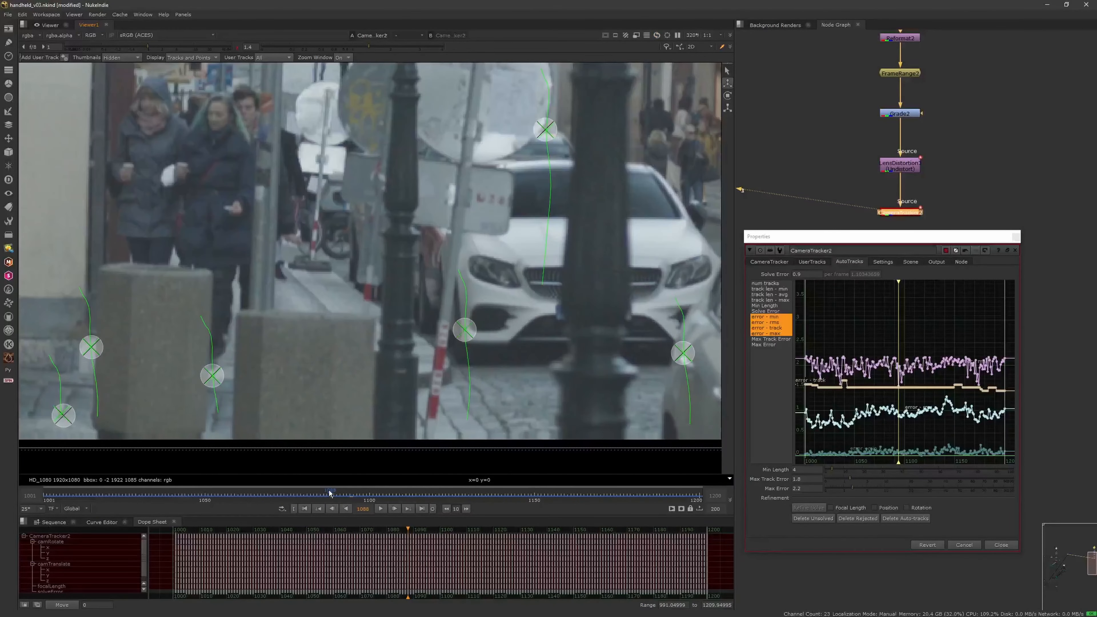
Scan the second half of the shot, delete the stray tracks floating in the sky, and reset the viewer gamma to 1.
{"action": "scroll", "coordinate": [345, 406], "scroll_direction": "down", "scroll_amount": 5}
{"action": "middle_click_drag", "start_coordinate": [346, 370], "coordinate": [352, 483]}
{"action": "left_click_drag", "start_coordinate": [348, 493], "coordinate": [581, 490]}
{"action": "scroll", "coordinate": [362, 407], "scroll_direction": "down", "scroll_amount": 2}
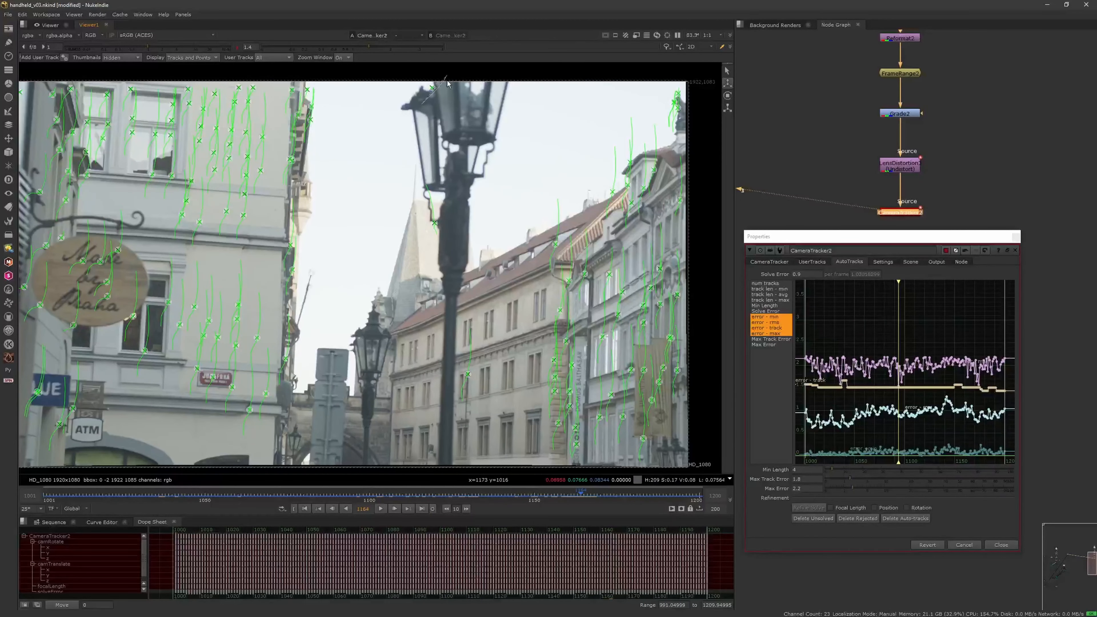
{"action": "left_click_drag", "start_coordinate": [581, 495], "coordinate": [564, 495]}
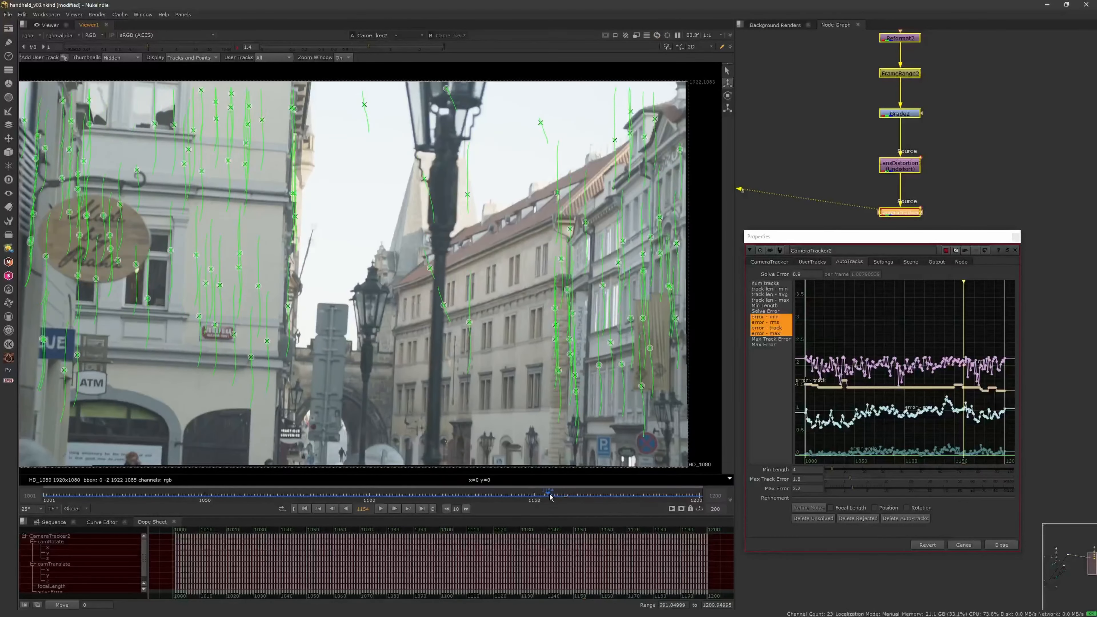
{"action": "left_click_drag", "start_coordinate": [563, 495], "coordinate": [555, 494]}
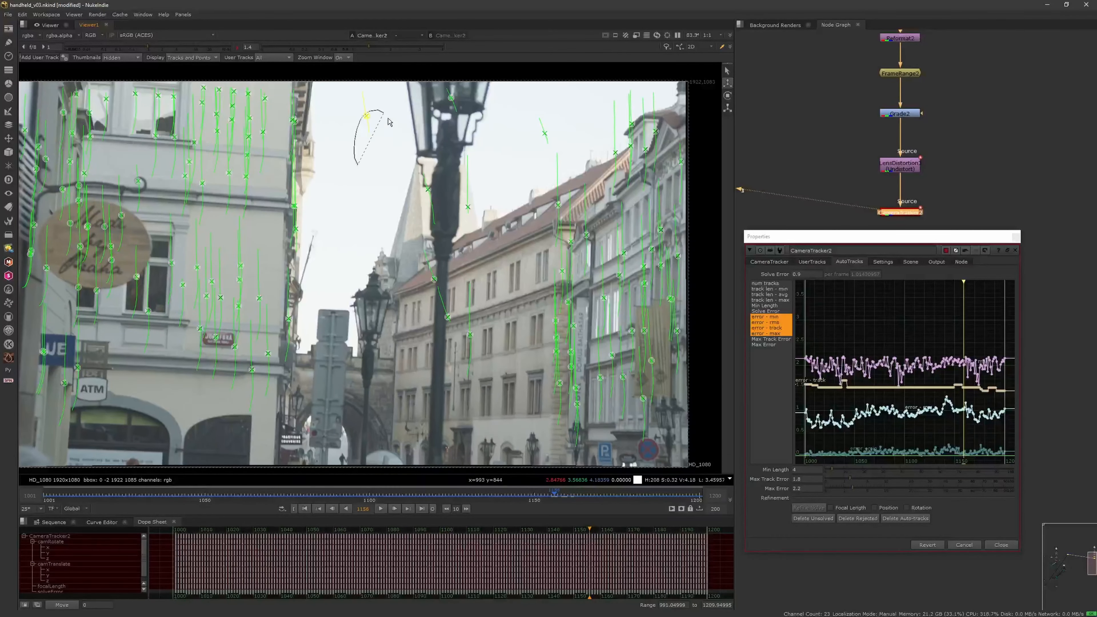
{"action": "left_click", "coordinate": [545, 133]}
{"action": "left_click_drag", "start_coordinate": [558, 494], "coordinate": [604, 496]}
{"action": "mouse_move", "coordinate": [571, 150]}
{"action": "left_mouse_down"}
{"action": "mouse_move", "coordinate": [533, 87]}
{"action": "mouse_move", "coordinate": [614, 138]}
{"action": "mouse_move", "coordinate": [573, 151]}
{"action": "left_mouse_up"}
{"action": "key", "text": "Delete"}
{"action": "left_click", "coordinate": [238, 48]}
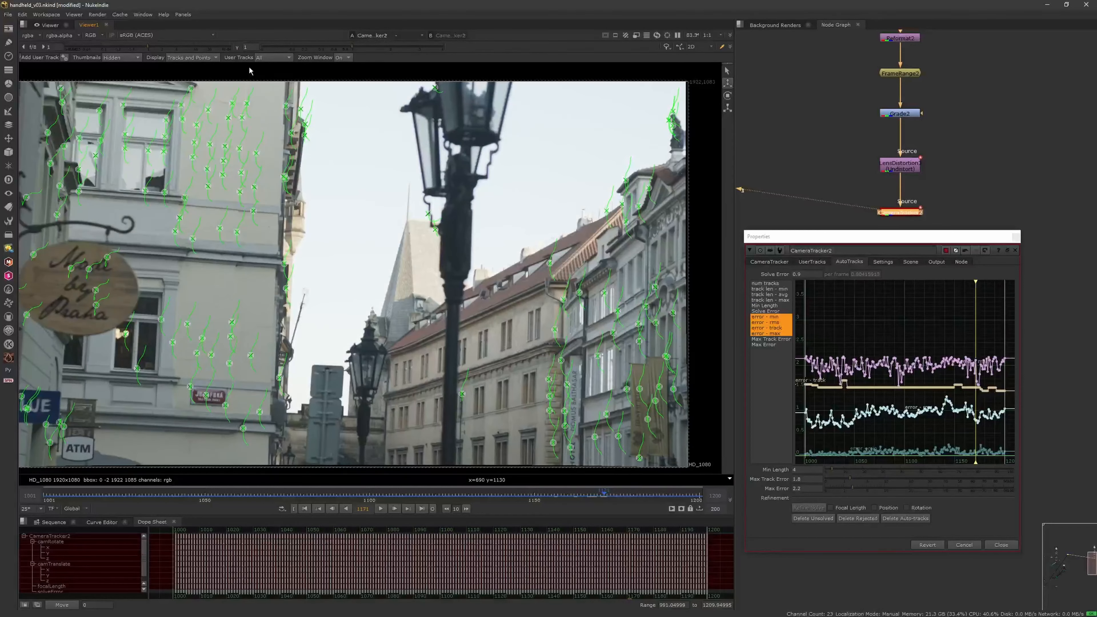
Check the last frames of the shot and delete the tracks sitting on the dark foreground lamppost.
{"action": "left_click_drag", "start_coordinate": [604, 495], "coordinate": [697, 496]}
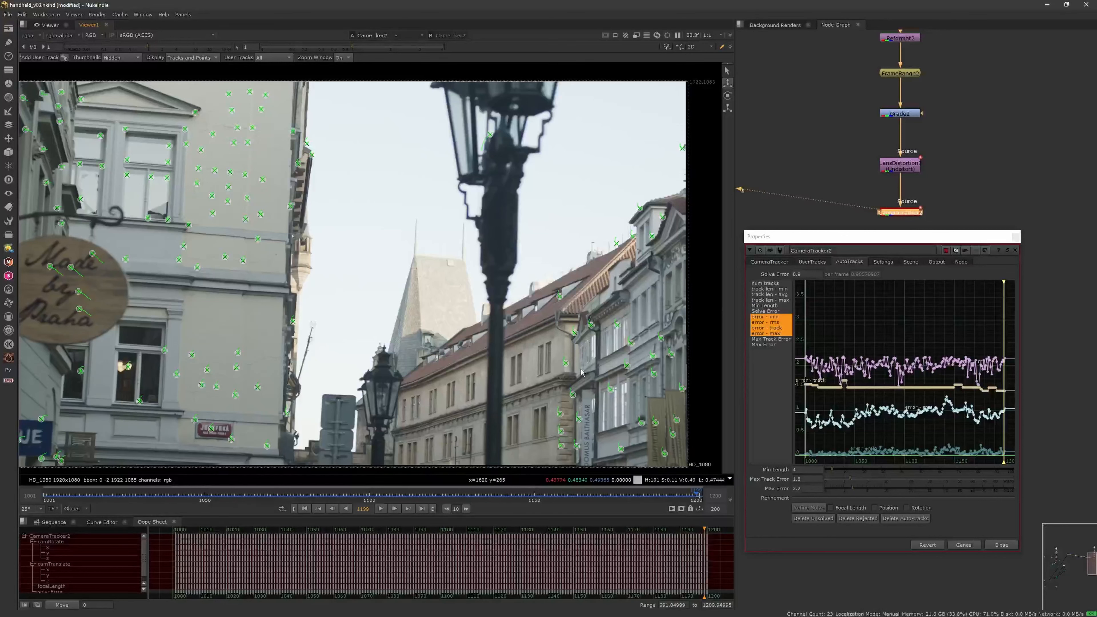
{"action": "left_click", "coordinate": [651, 496]}
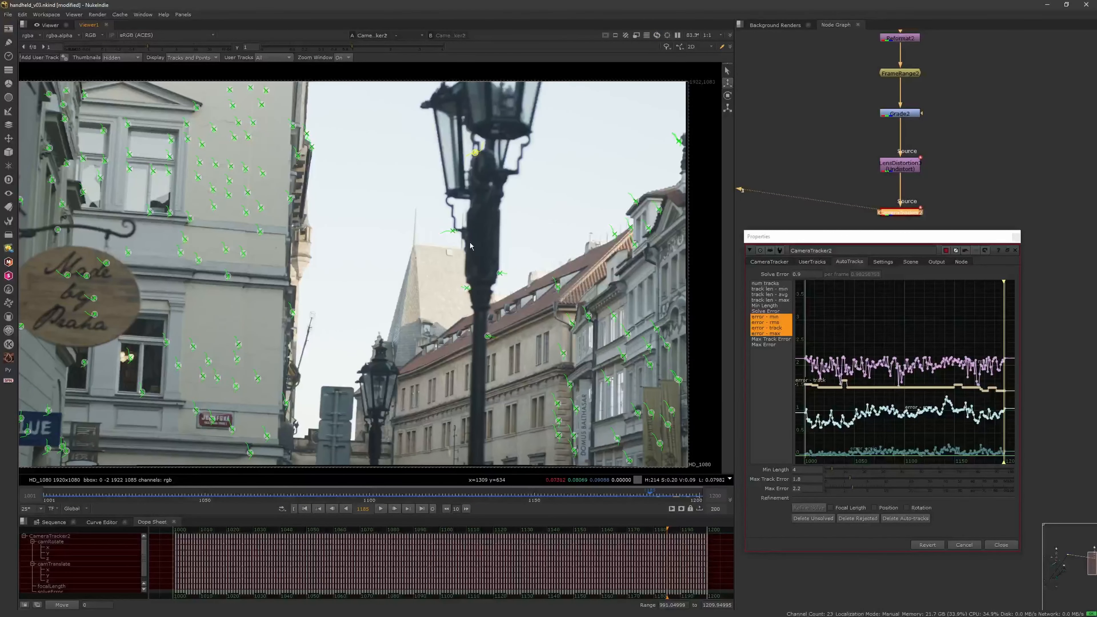
{"action": "left_click", "coordinate": [641, 499]}
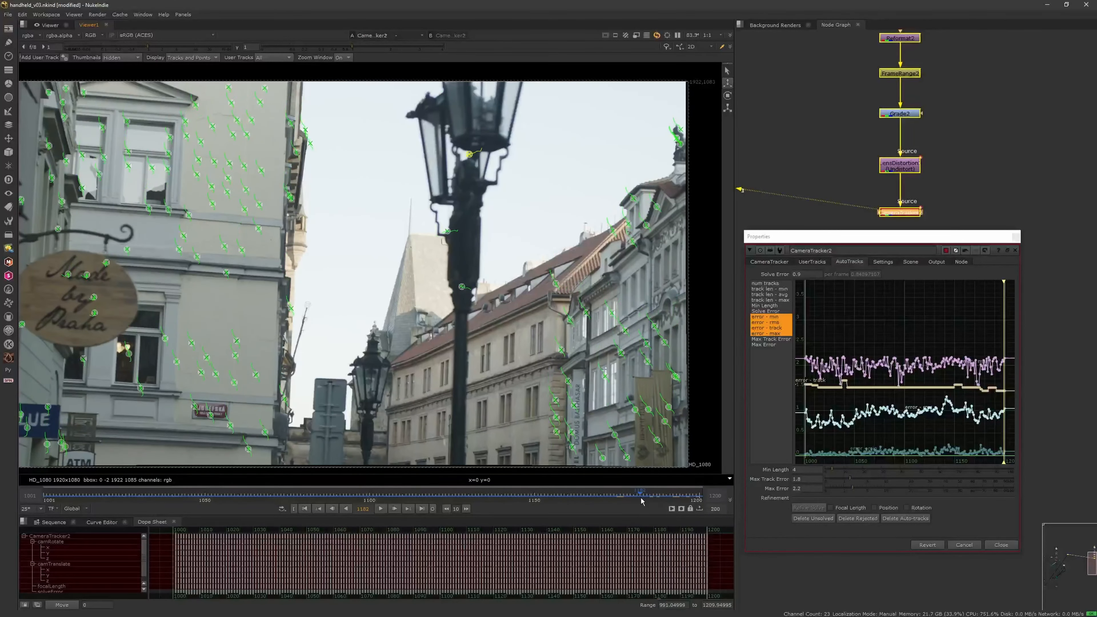
{"action": "left_click", "coordinate": [646, 497]}
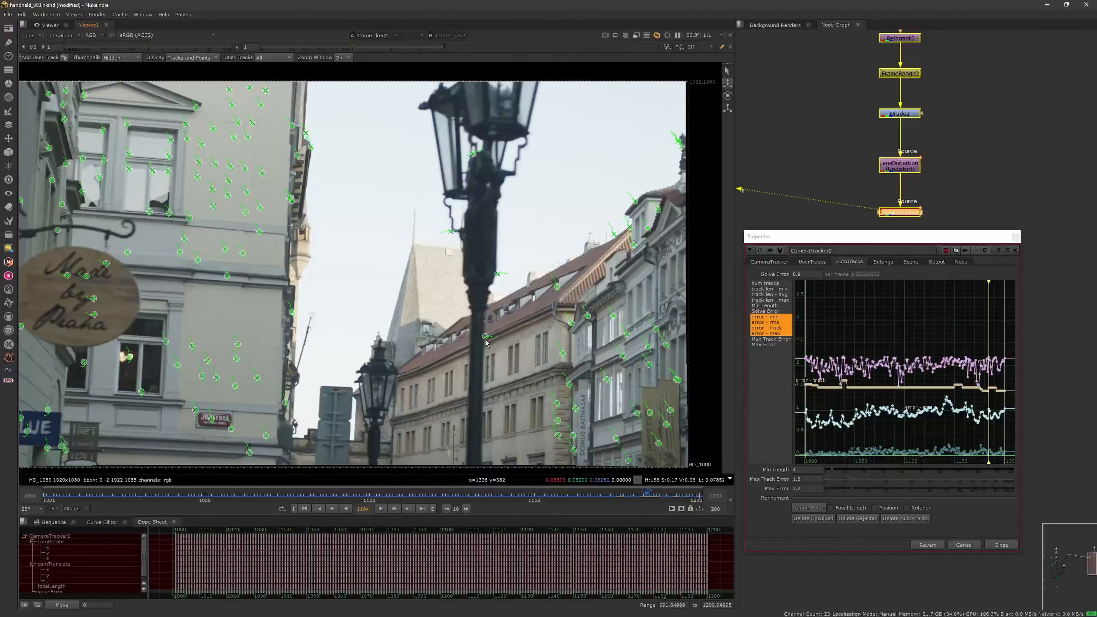
{"action": "left_click", "coordinate": [642, 496]}
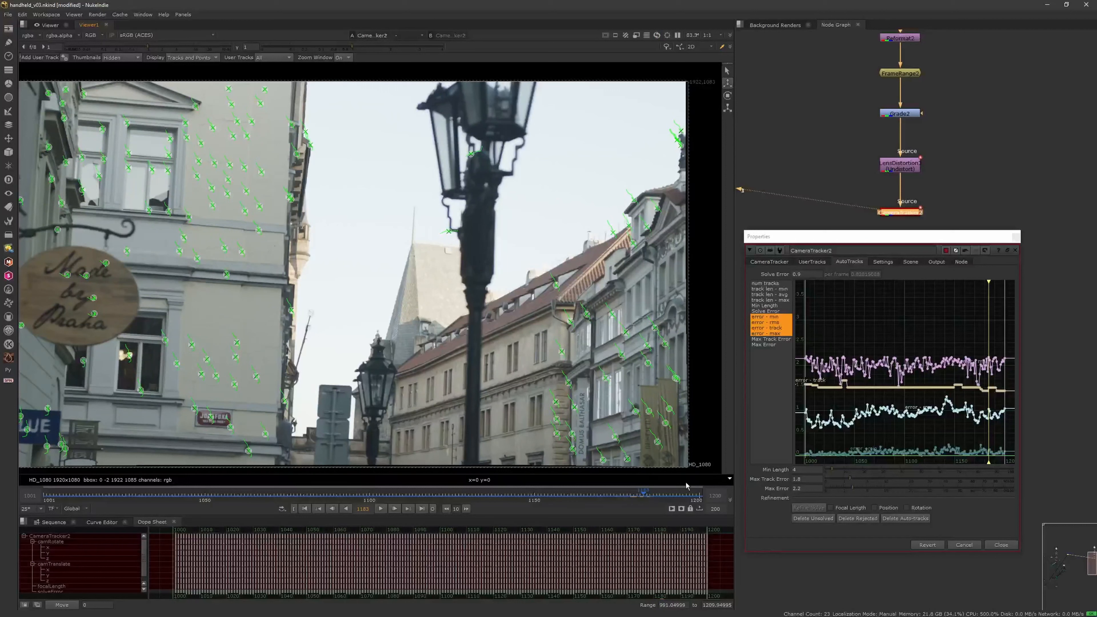
Update the CameraTracker2 solve over frames 1001-1200 and fit the auto-track error curves in the graph.
{"action": "left_click", "coordinate": [778, 262]}
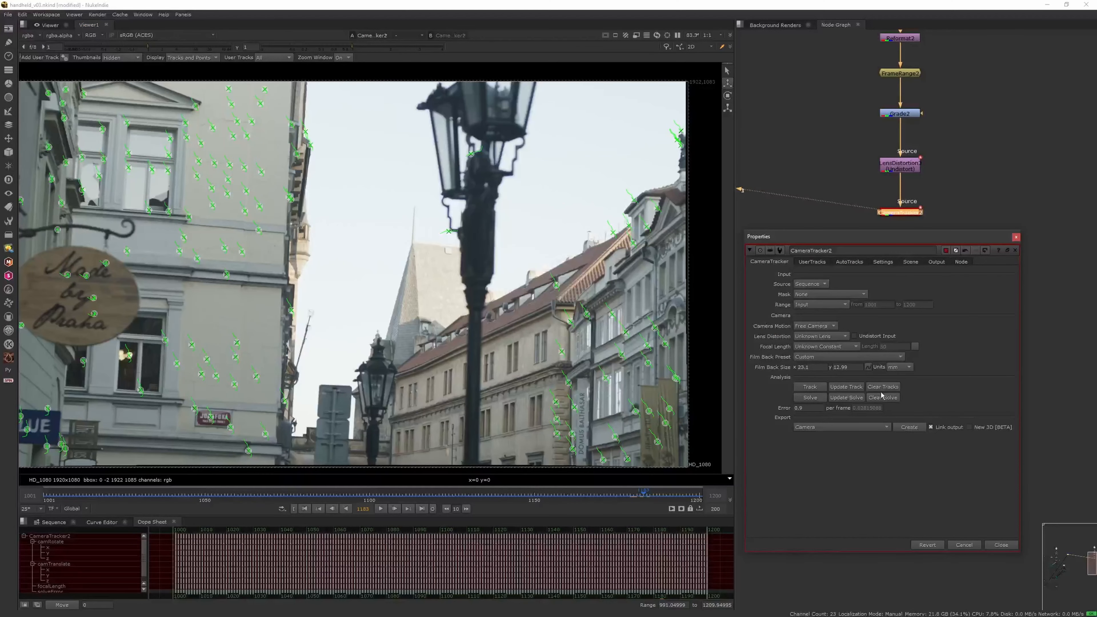
{"action": "left_click", "coordinate": [847, 397]}
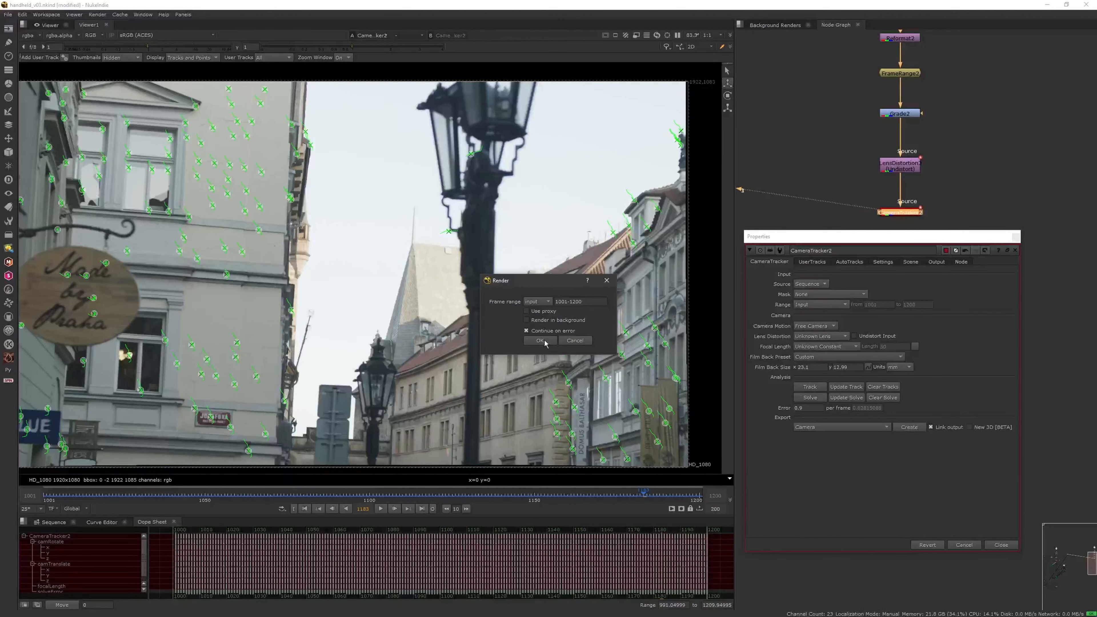
{"action": "left_click", "coordinate": [549, 345]}
{"action": "left_click", "coordinate": [861, 264]}
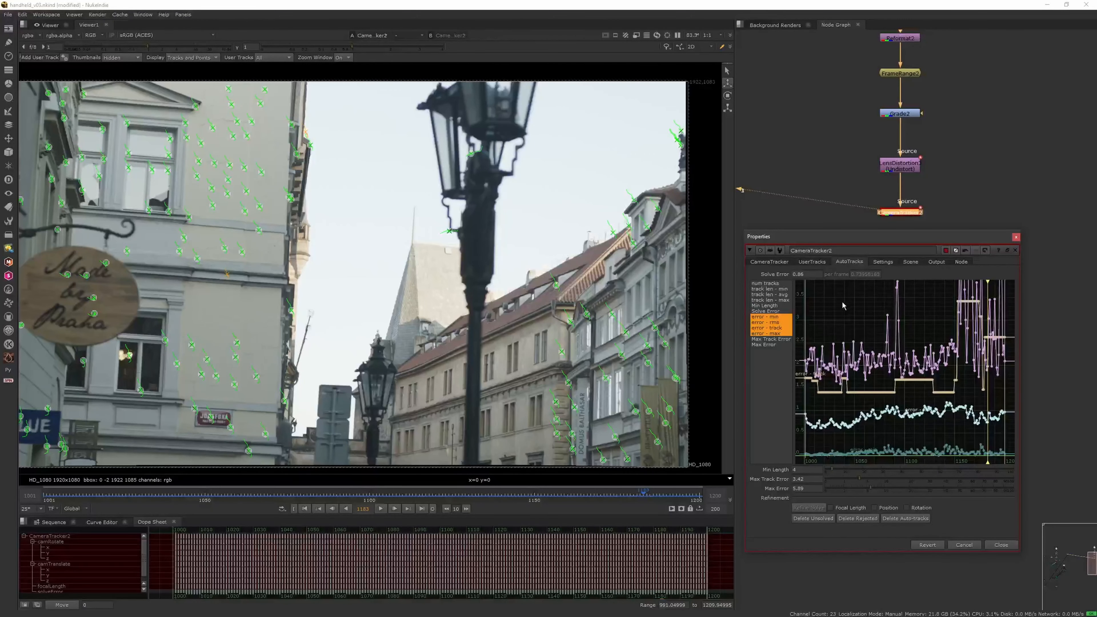
{"action": "key", "text": "f"}
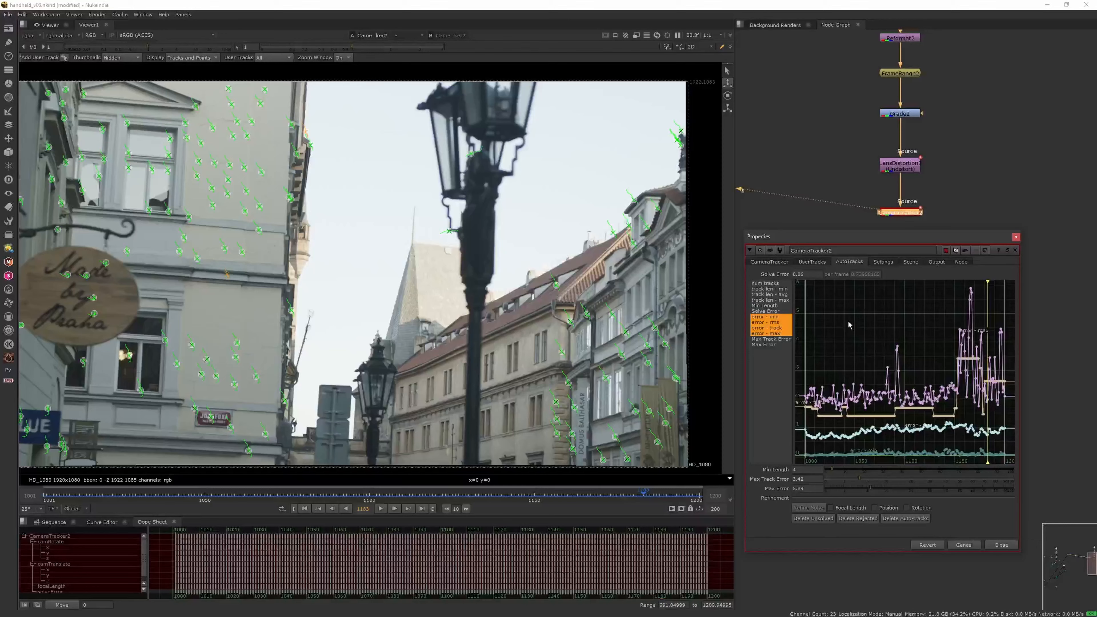
Delete the unsolved auto-tracks and then the rejected ones.
{"action": "left_click_drag", "start_coordinate": [613, 495], "coordinate": [632, 492]}
{"action": "left_click", "coordinate": [796, 518]}
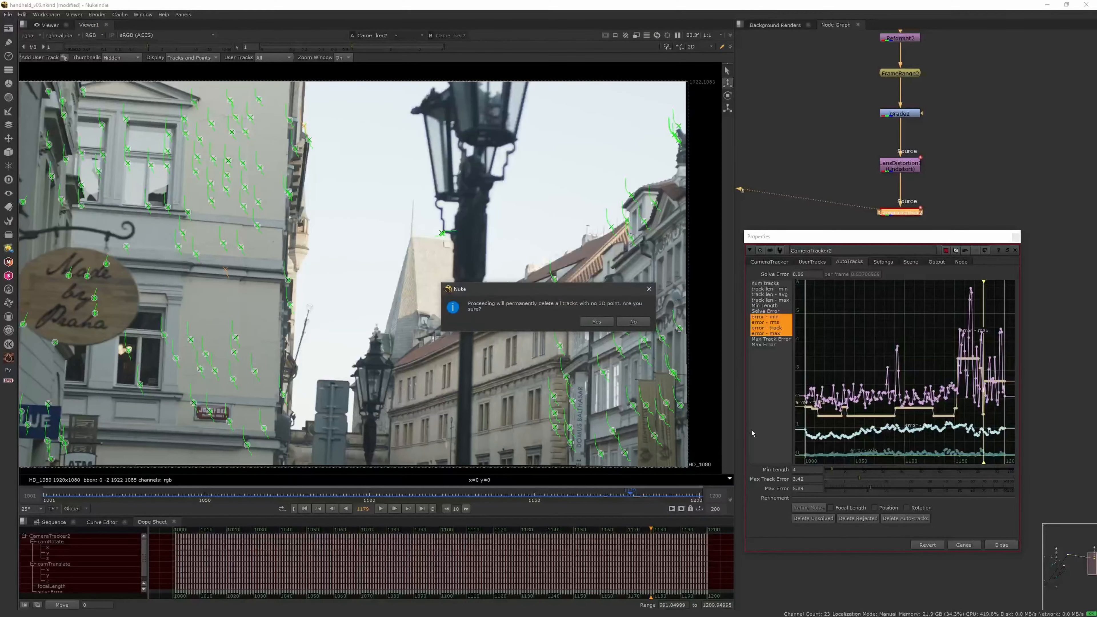
{"action": "left_click", "coordinate": [604, 327]}
{"action": "left_click", "coordinate": [848, 518]}
{"action": "key", "text": "Return"}
Set Max Track Error to 2.5 and Max Error to 3.5, and delete the rejected tracks.
{"action": "left_click_drag", "start_coordinate": [812, 482], "coordinate": [778, 477]}
{"action": "type", "text": "2.5"}
{"action": "key", "text": "Tab"}
{"action": "type", "text": "3.5"}
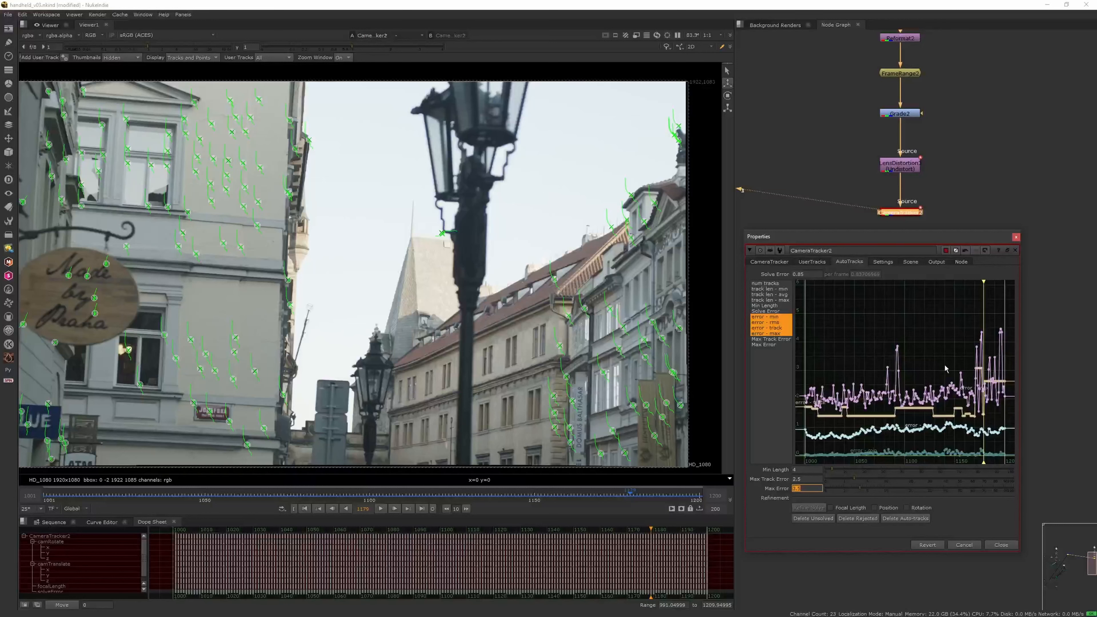
{"action": "key", "text": "Return"}
{"action": "left_click", "coordinate": [843, 518]}
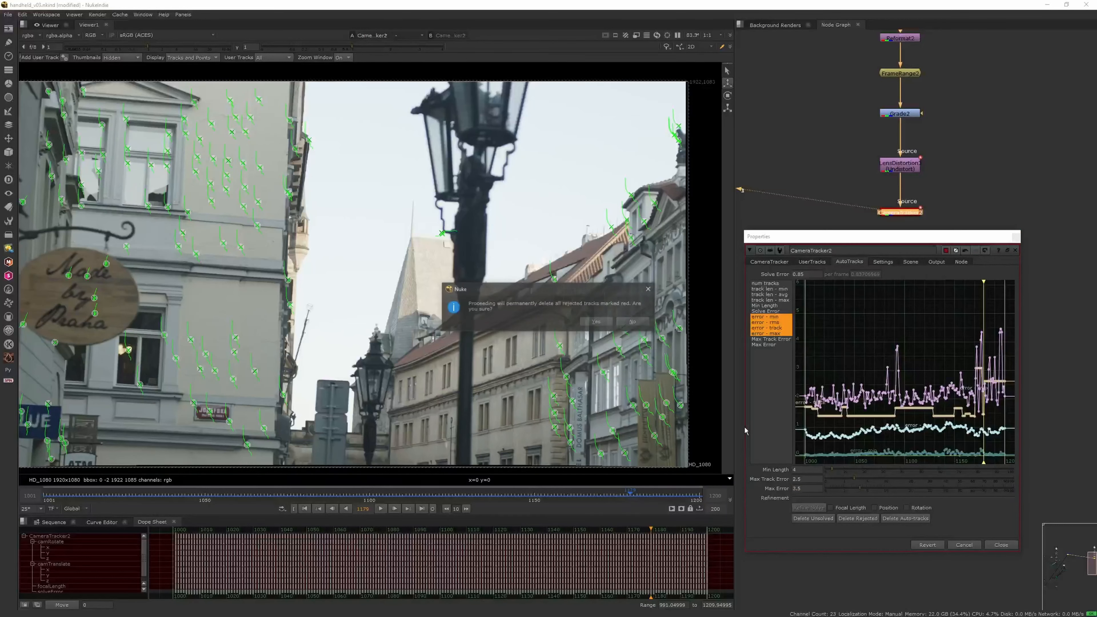
{"action": "key", "text": "Return"}
Try Max Track Error at 2 and Max Error at 3 while checking the tracks in the earlier frames.
{"action": "left_click", "coordinate": [569, 493]}
{"action": "left_click_drag", "start_coordinate": [566, 494], "coordinate": [273, 487]}
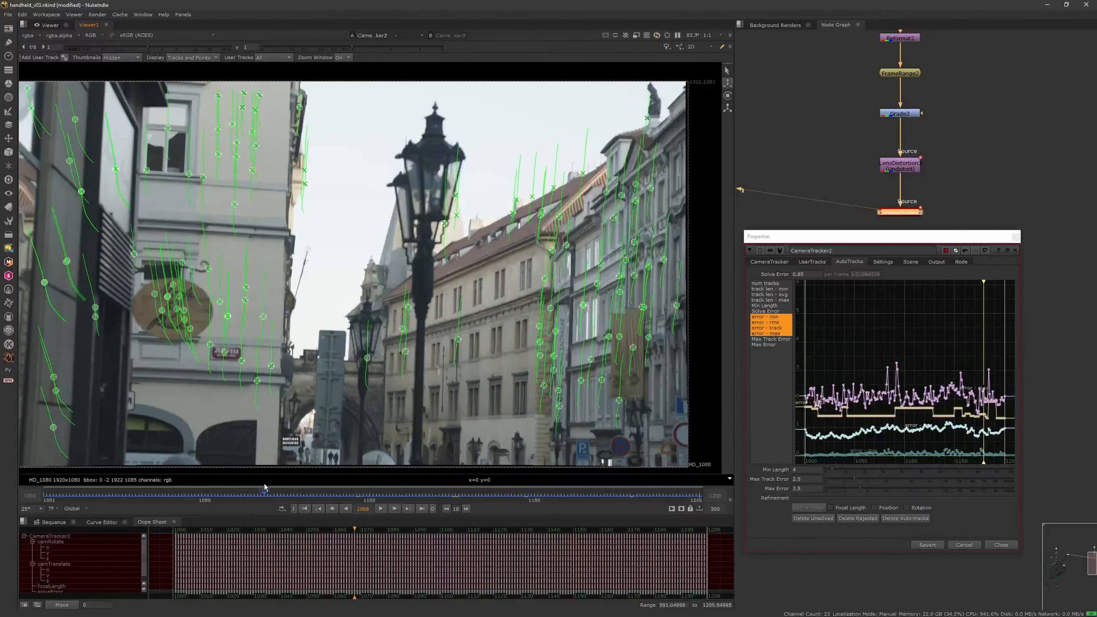
{"action": "left_click_drag", "start_coordinate": [804, 478], "coordinate": [773, 458]}
{"action": "type", "text": "2"}
{"action": "key", "text": "Tab"}
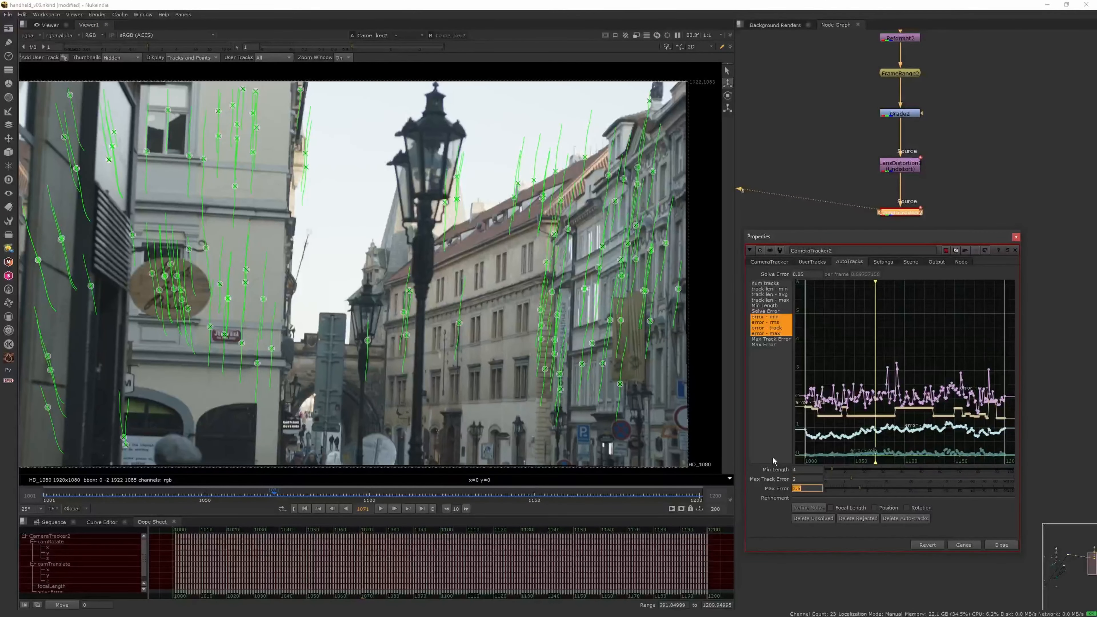
{"action": "type", "text": "3"}
{"action": "key", "text": "Return"}
{"action": "left_click_drag", "start_coordinate": [296, 489], "coordinate": [183, 490]}
Set Max Track Error to 1.8 and Max Error to 2.5, and delete the rejected tracks.
{"action": "left_click", "coordinate": [787, 479]}
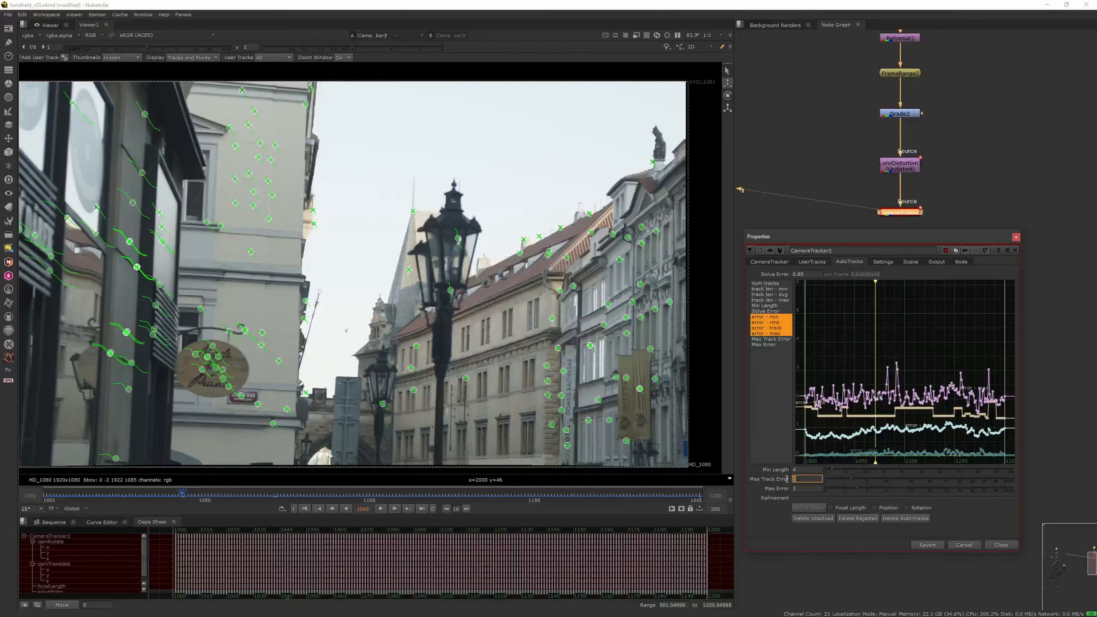
{"action": "type", "text": "1.8"}
{"action": "key", "text": "Tab"}
{"action": "type", "text": "2.5"}
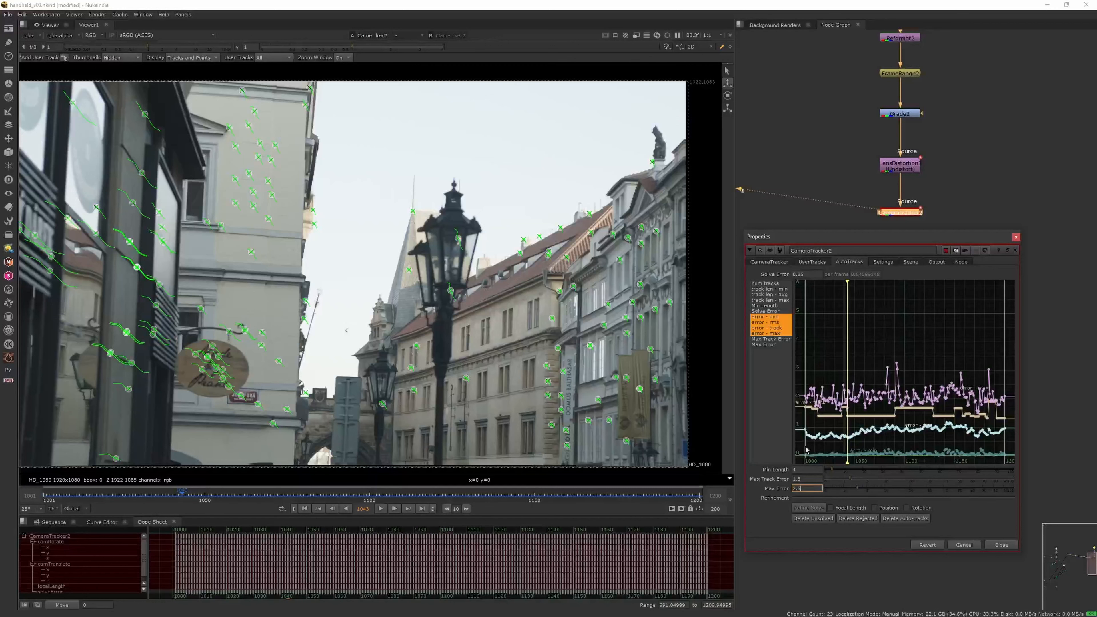
{"action": "key", "text": "Return"}
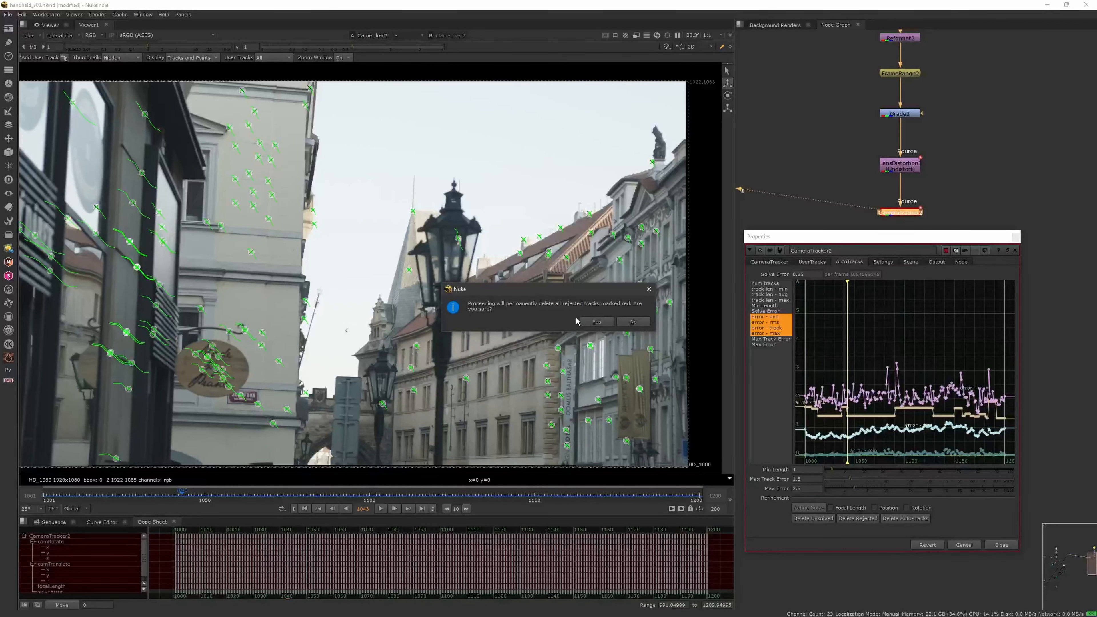
Lower Max Track Error to 1.5 and Max Error to 2.2, and delete the rejected and unsolved tracks.
{"action": "left_click_drag", "start_coordinate": [343, 499], "coordinate": [386, 499]}
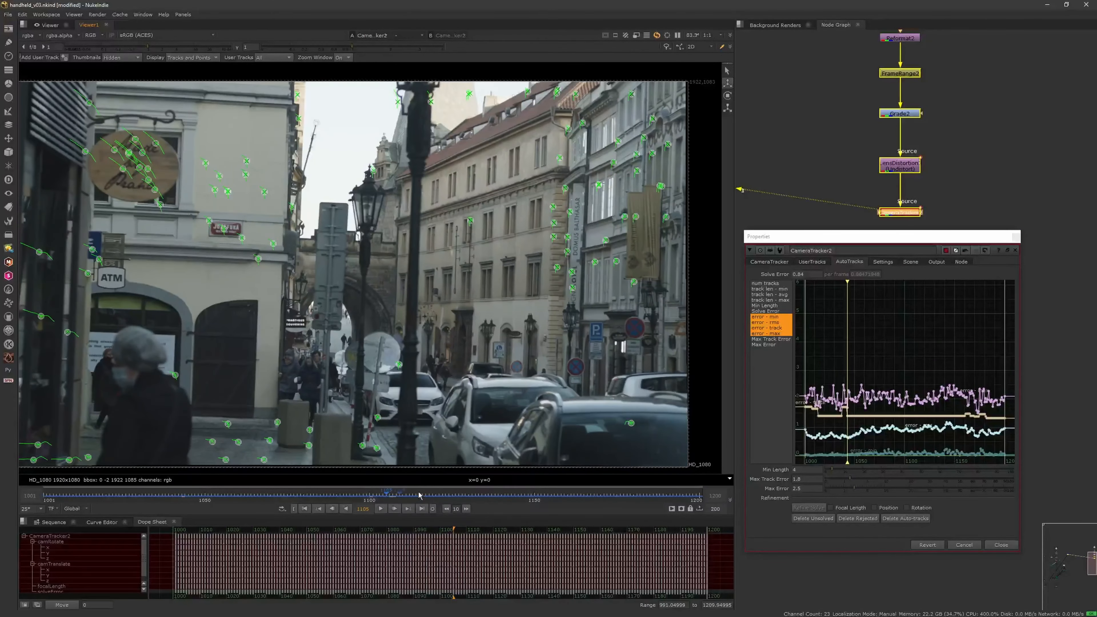
{"action": "left_click", "coordinate": [790, 488]}
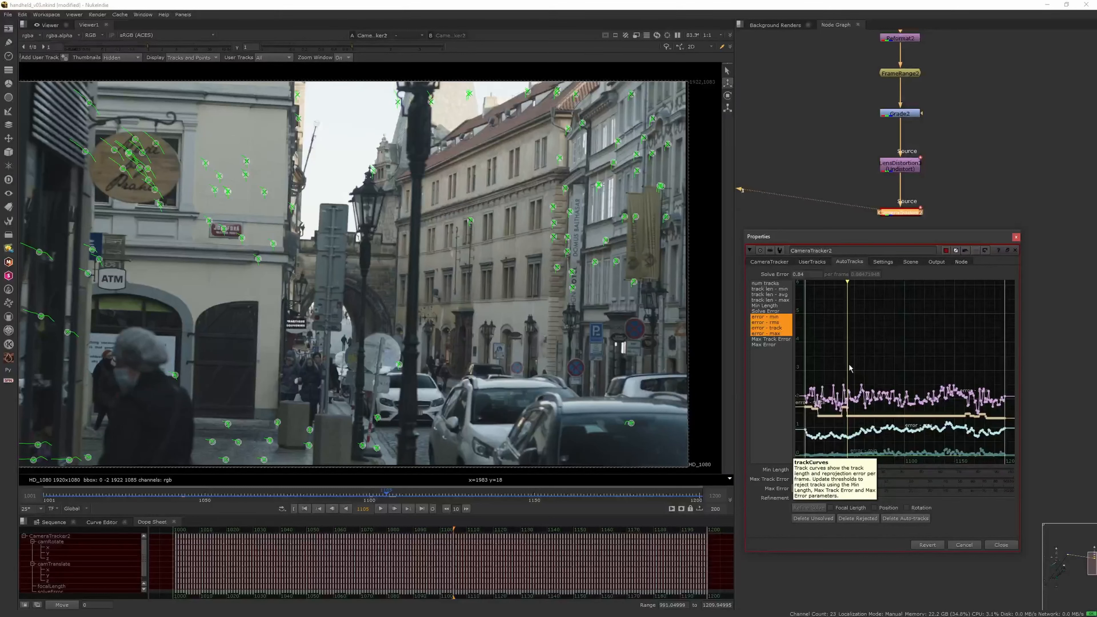
{"action": "left_click", "coordinate": [785, 480]}
{"action": "key", "text": "Tab"}
{"action": "type", "text": "2.2"}
{"action": "key", "text": "Return"}
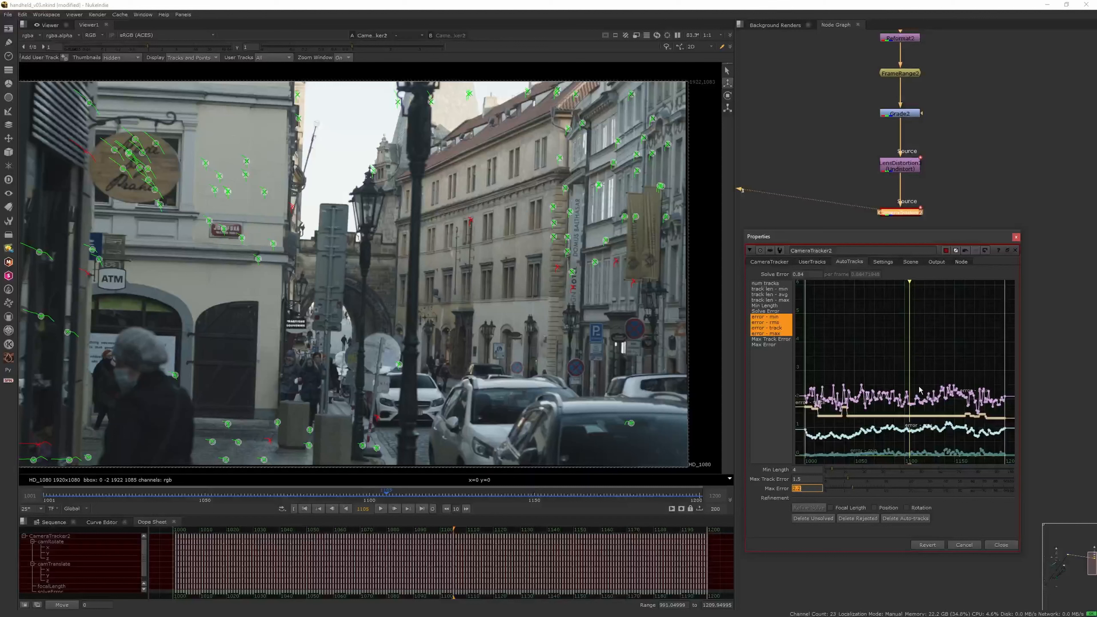
{"action": "left_click", "coordinate": [860, 519]}
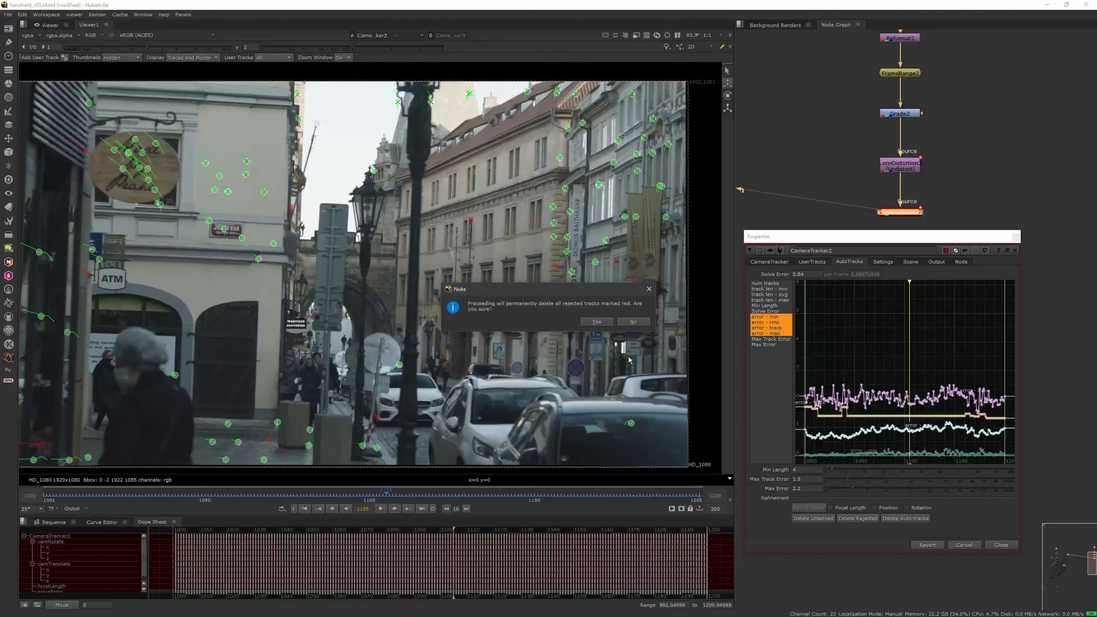
{"action": "left_click", "coordinate": [591, 328]}
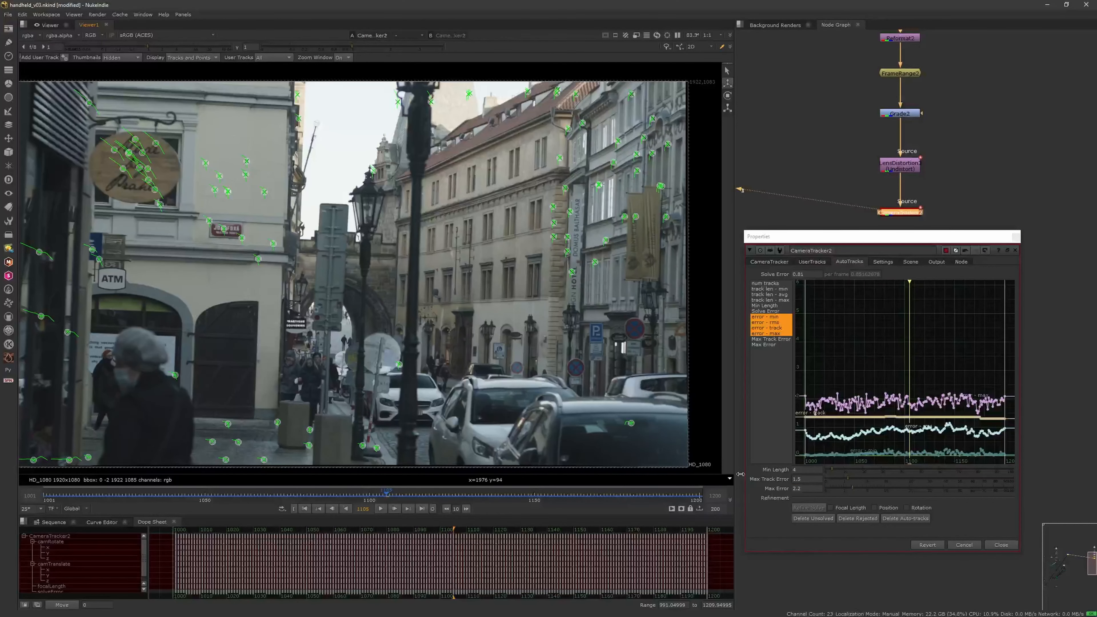
{"action": "left_click", "coordinate": [815, 519]}
{"action": "left_click", "coordinate": [596, 321]}
Export the CameraTracker2 solve as a linked Scene with camera and point cloud, and close the tracker's properties.
{"action": "mouse_move", "coordinate": [386, 493]}
{"action": "left_mouse_down"}
{"action": "mouse_move", "coordinate": [259, 494]}
{"action": "mouse_move", "coordinate": [388, 486]}
{"action": "left_mouse_up"}
{"action": "left_click_drag", "start_coordinate": [900, 239], "coordinate": [659, 167]}
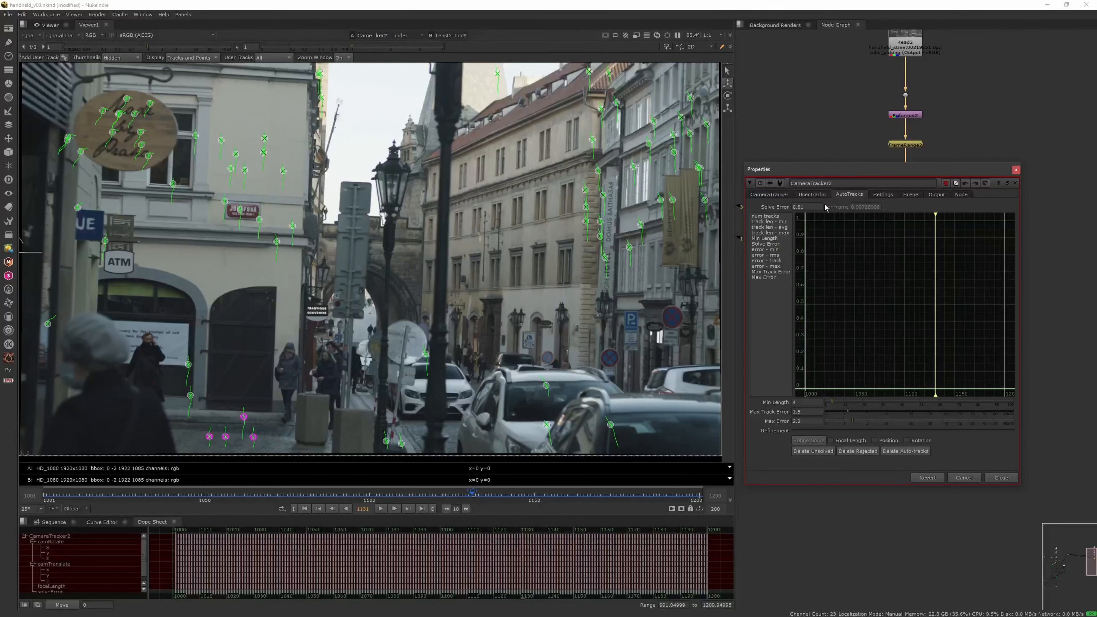
{"action": "left_click", "coordinate": [784, 195]}
{"action": "left_click_drag", "start_coordinate": [888, 172], "coordinate": [595, 161]}
{"action": "middle_click_drag", "start_coordinate": [906, 198], "coordinate": [928, 200]}
{"action": "scroll", "coordinate": [929, 201], "scroll_direction": "up", "scroll_amount": 1}
{"action": "left_click", "coordinate": [927, 230]}
{"action": "left_click_drag", "start_coordinate": [928, 232], "coordinate": [928, 228]}
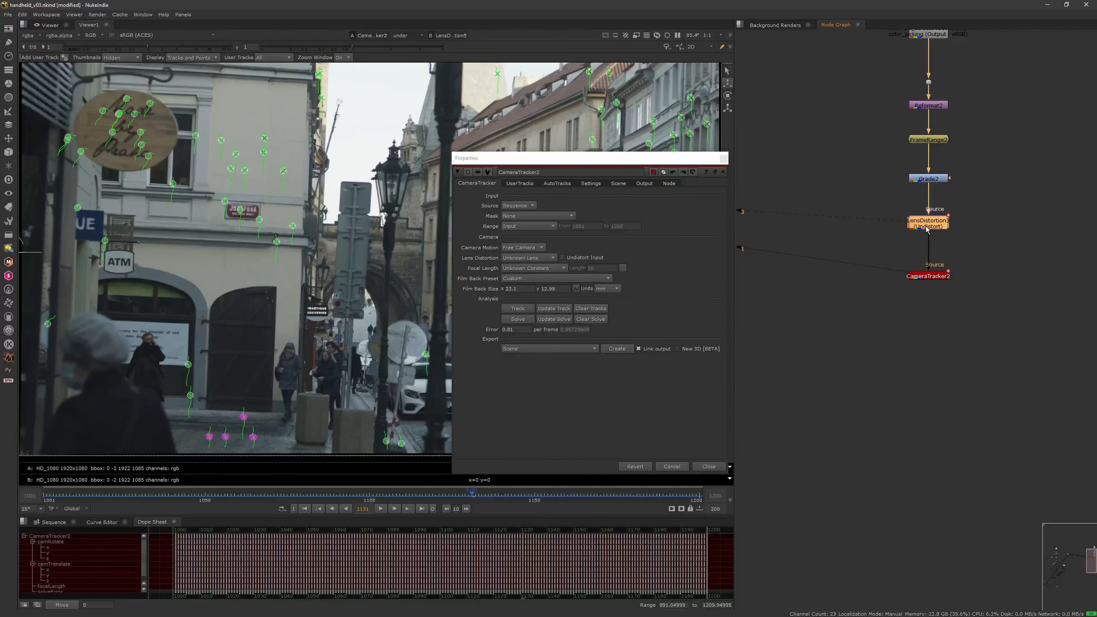
{"action": "left_click", "coordinate": [620, 350]}
{"action": "left_click", "coordinate": [723, 158]}
Display Scene2 over the undistorted footage through Camera2 and lock the 3D view to that camera.
{"action": "left_click", "coordinate": [927, 356]}
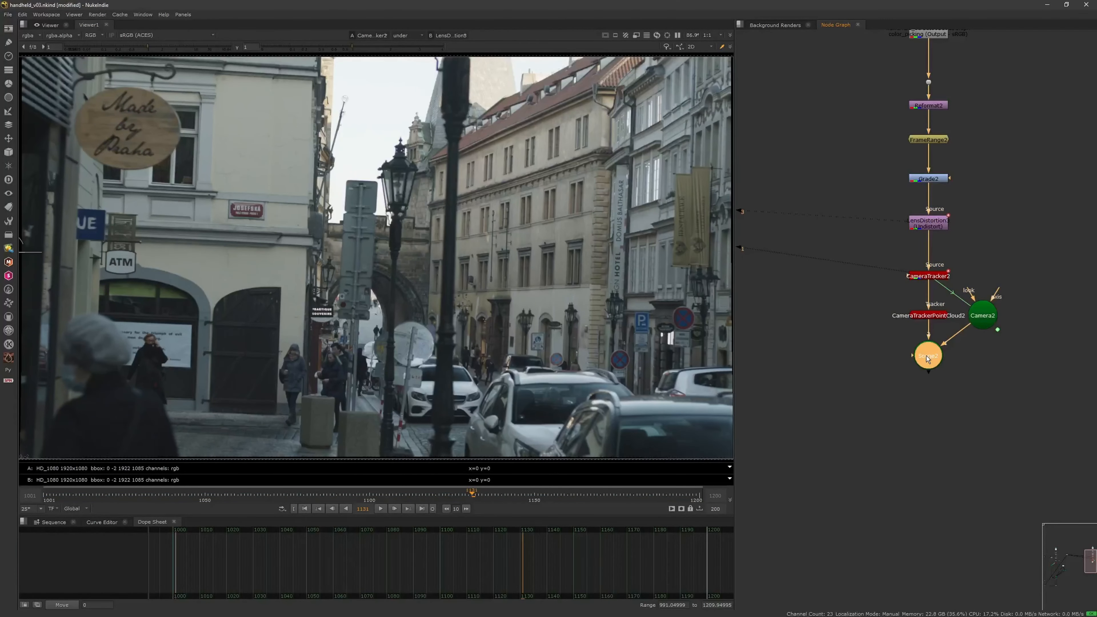
{"action": "key", "text": "1"}
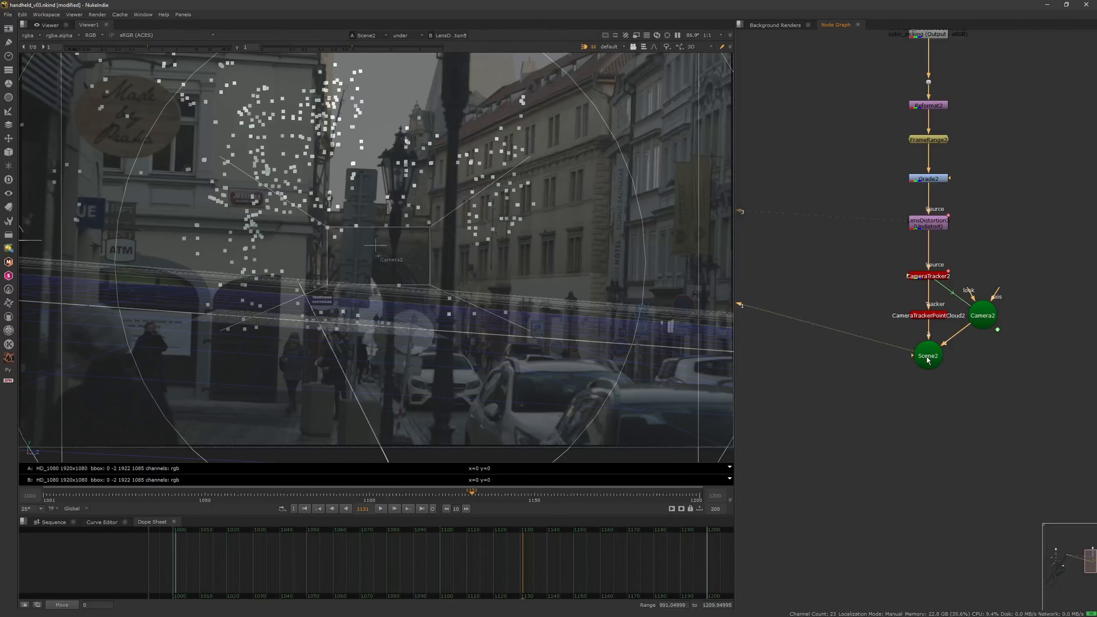
{"action": "left_click", "coordinate": [625, 46]}
{"action": "left_click", "coordinate": [629, 66]}
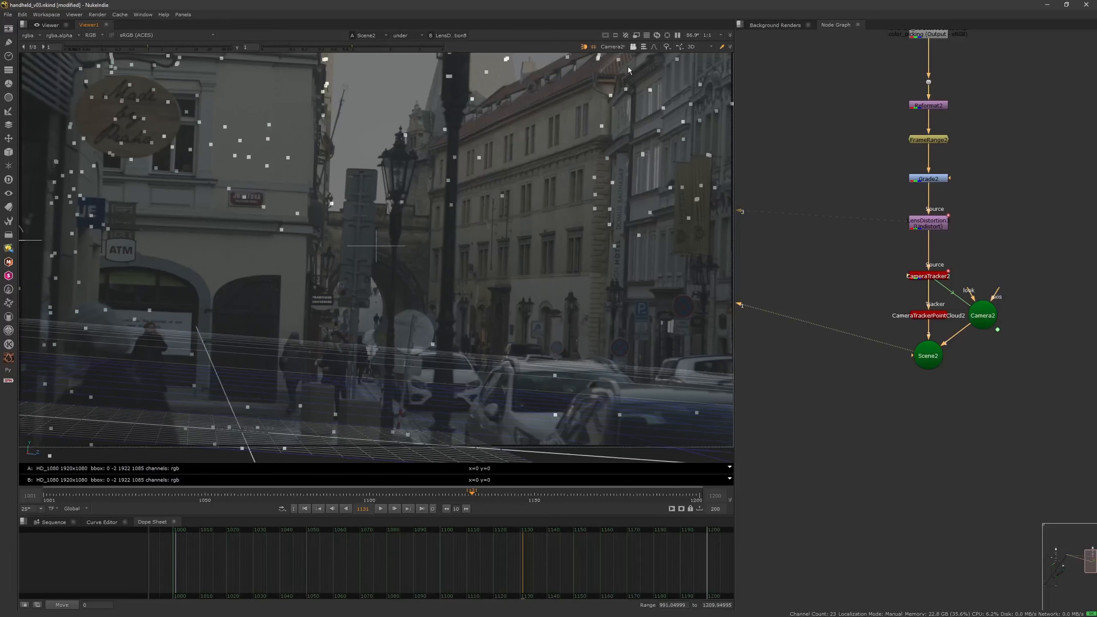
{"action": "left_click", "coordinate": [633, 46]}
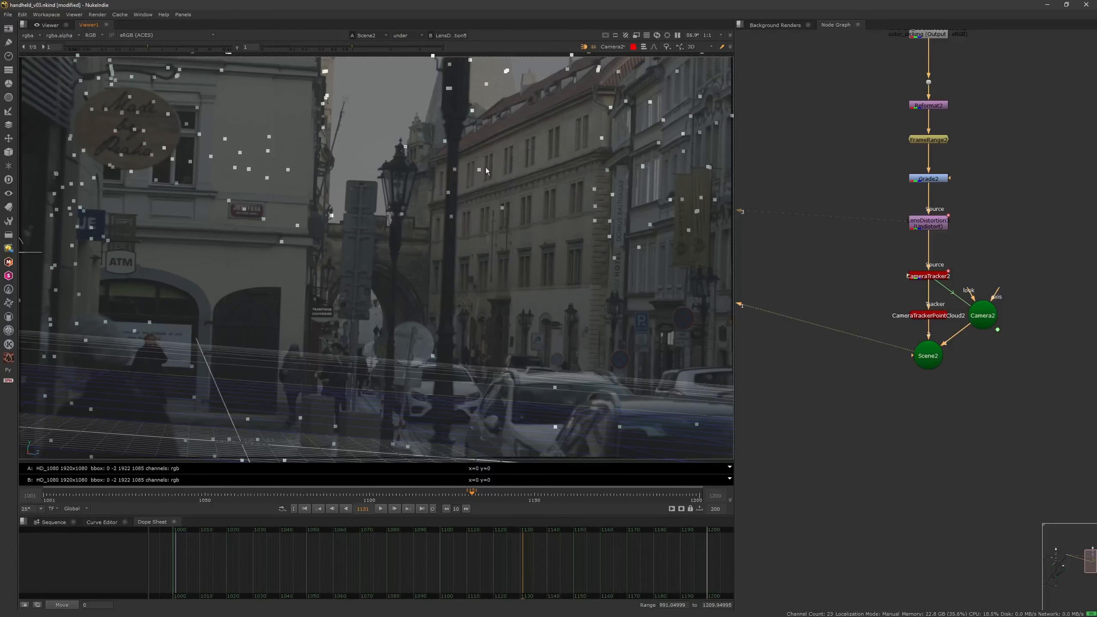
Toggle the viewer wipe to compare the solved point cloud with the undistorted footage.
{"action": "key", "text": "w"}
{"action": "key", "text": "w"}
{"action": "key", "text": "w"}
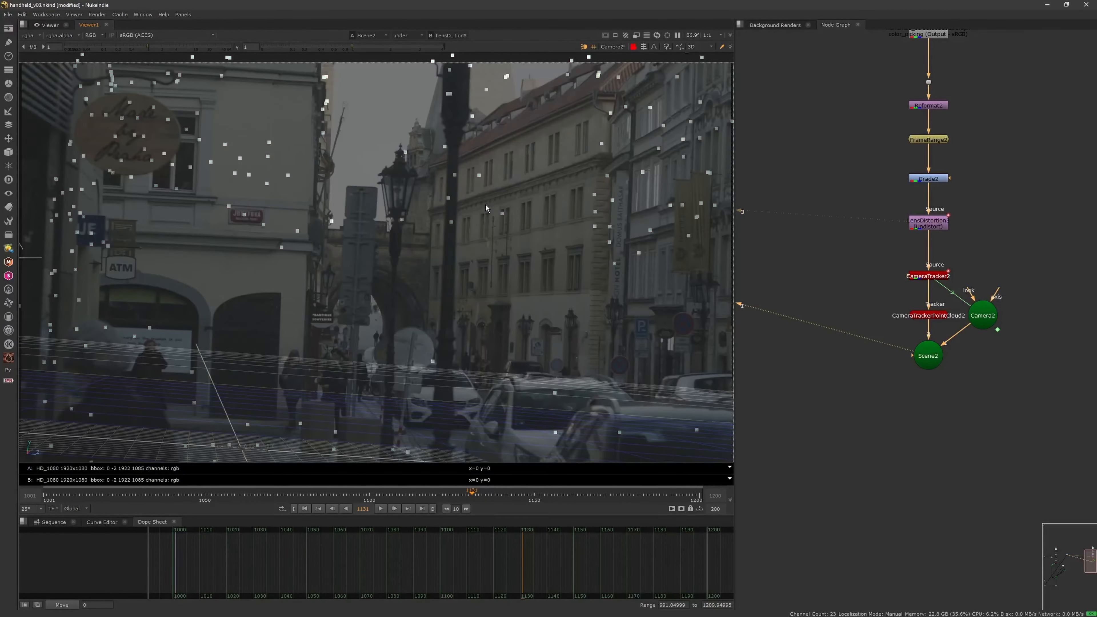
{"action": "key", "text": "w"}
{"action": "key", "text": "w"}
{"action": "key", "text": "w"}
{"action": "left_click", "coordinate": [922, 227]}
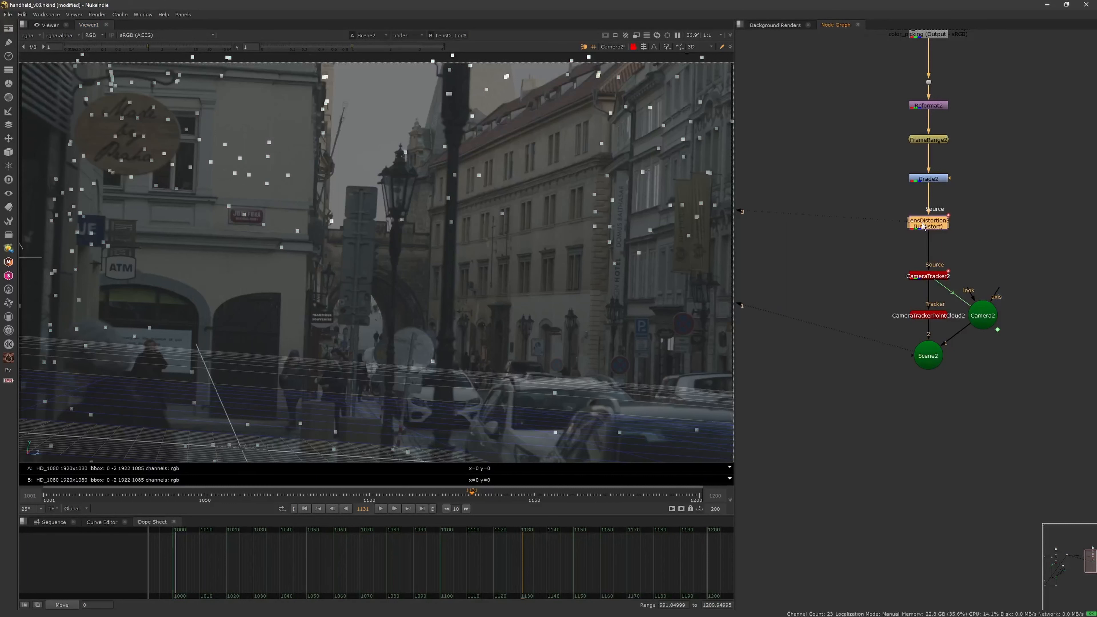
{"action": "left_click", "coordinate": [922, 358]}
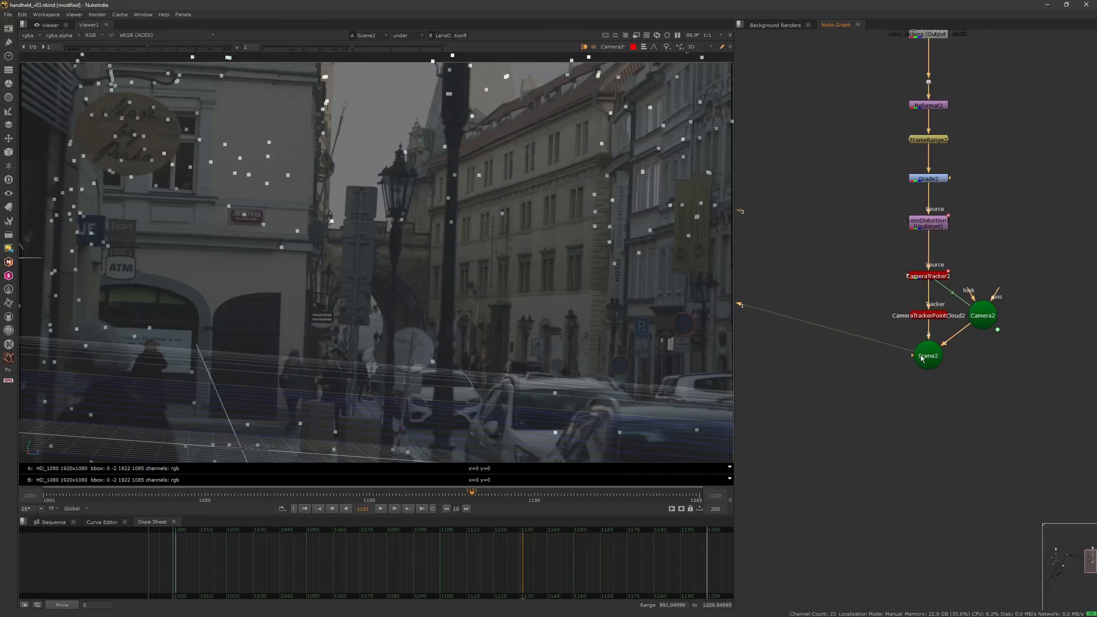
Open CameraTracker2's scene transform settings and rotate the solved scene about 2 degrees around Y.
{"action": "left_click_drag", "start_coordinate": [258, 487], "coordinate": [425, 500]}
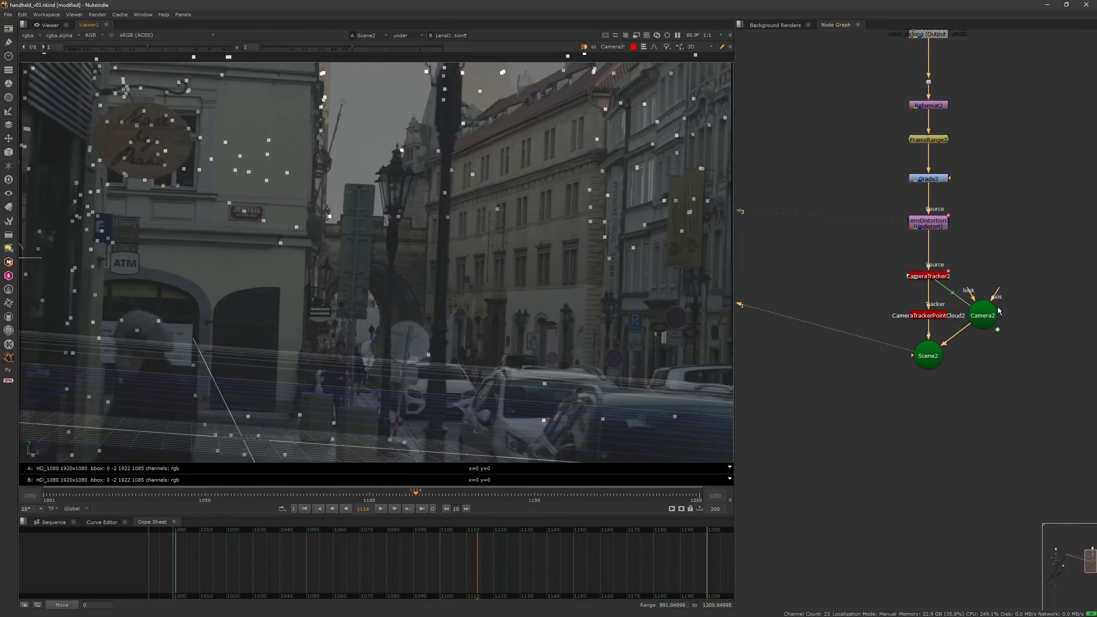
{"action": "left_click", "coordinate": [987, 313]}
{"action": "double_click", "coordinate": [928, 276]}
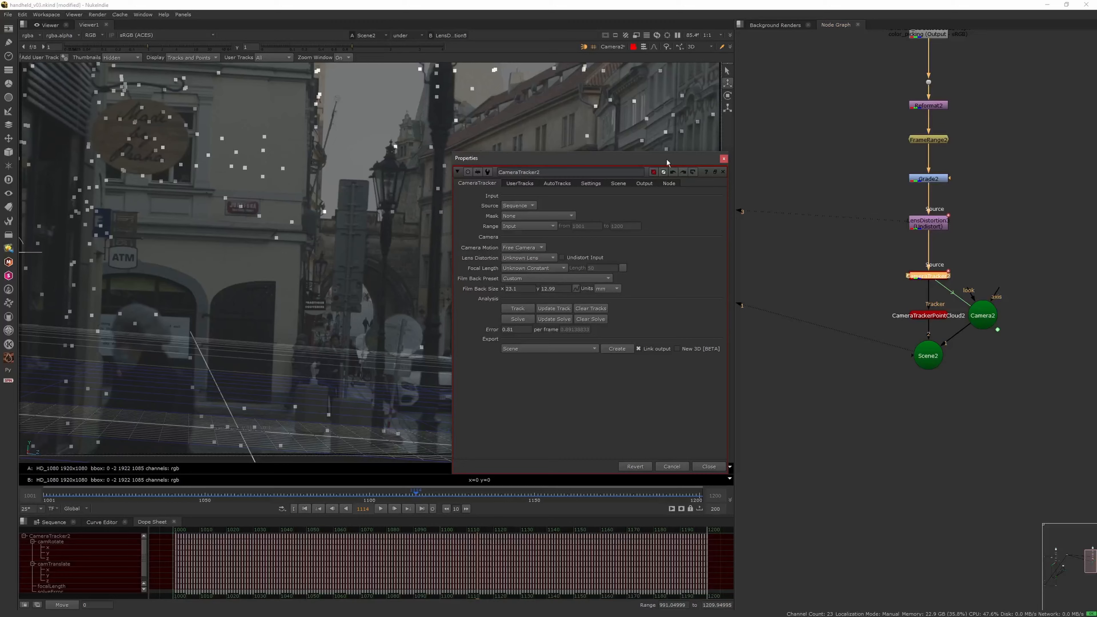
{"action": "left_click_drag", "start_coordinate": [667, 162], "coordinate": [932, 130]}
{"action": "left_click", "coordinate": [885, 151]}
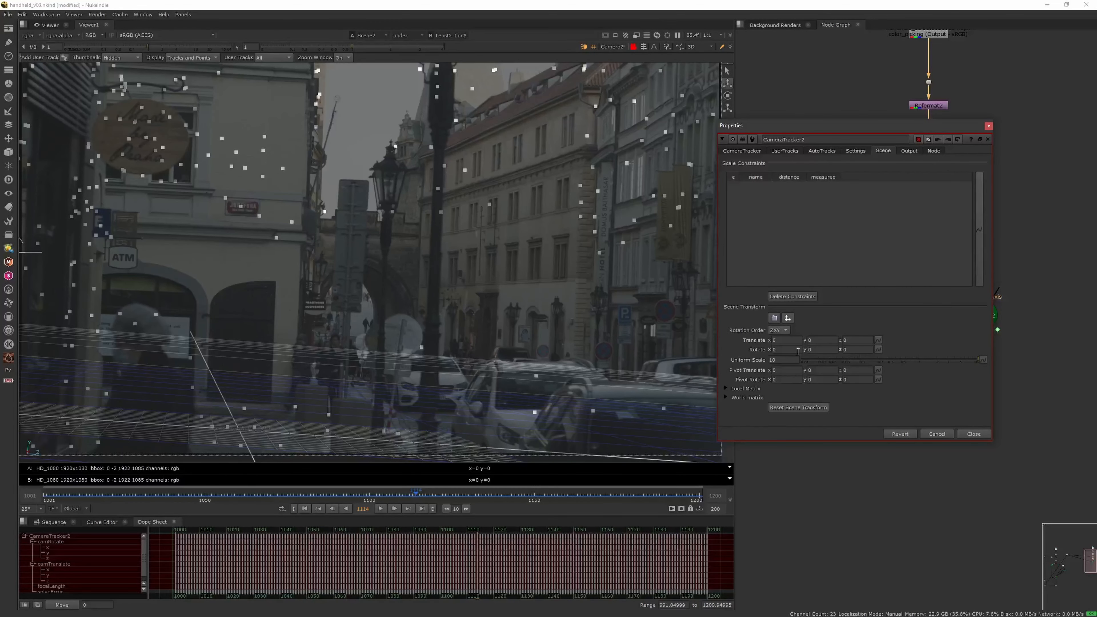
{"action": "left_click_drag", "start_coordinate": [832, 348], "coordinate": [944, 351]}
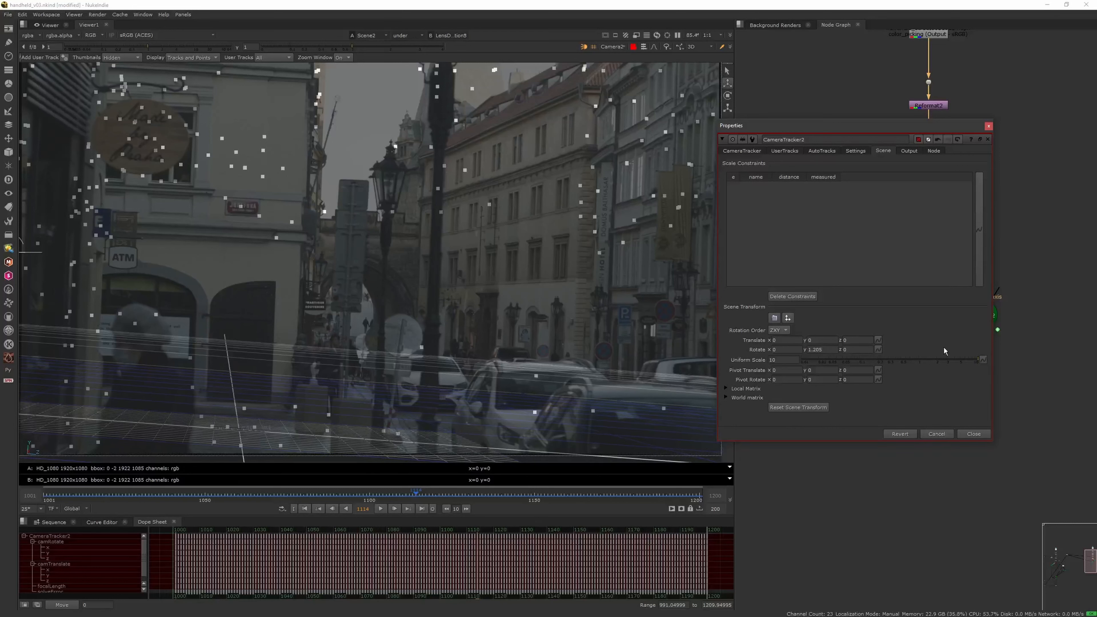
{"action": "left_click_drag", "start_coordinate": [821, 351], "coordinate": [881, 348]}
{"action": "left_click_drag", "start_coordinate": [787, 340], "coordinate": [895, 340]}
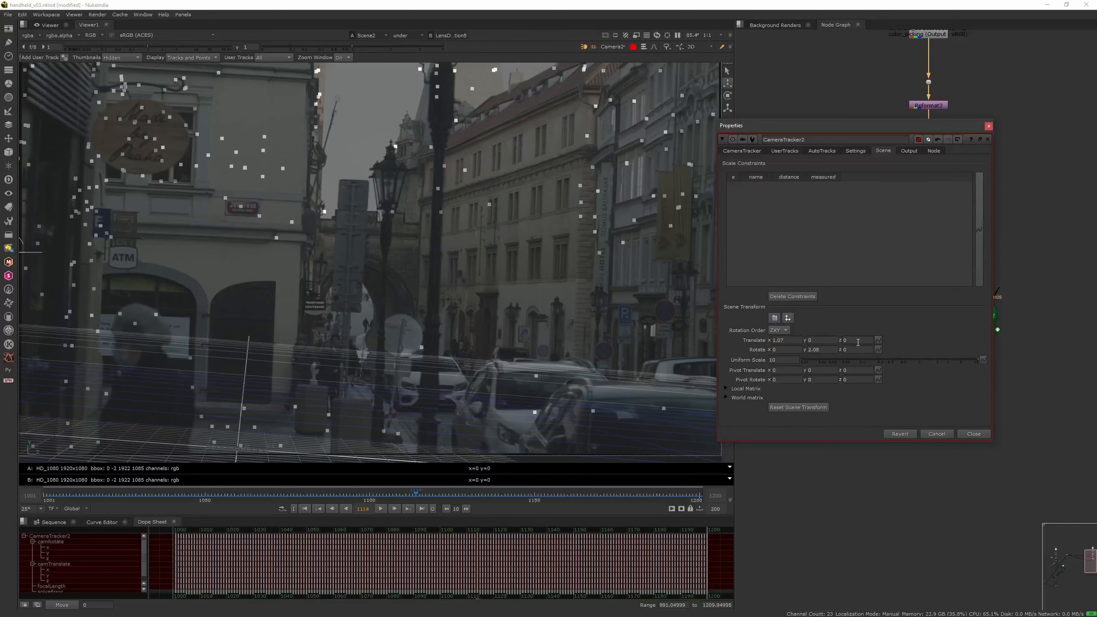
{"action": "key", "text": "ctrl+z"}
{"action": "left_click_drag", "start_coordinate": [819, 341], "coordinate": [937, 329]}
{"action": "key", "text": "ctrl+z"}
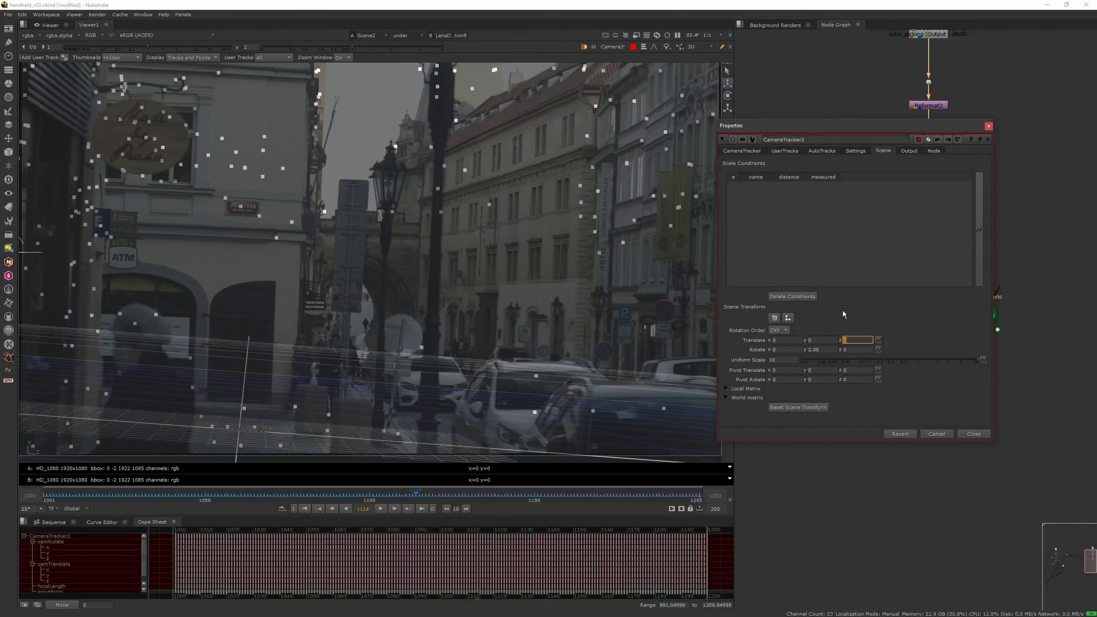
Set the scene's Translate Z to 9.3 and Rotate Y to 5.6.
{"action": "key", "text": "Left"}
{"action": "key", "text": "Up"}
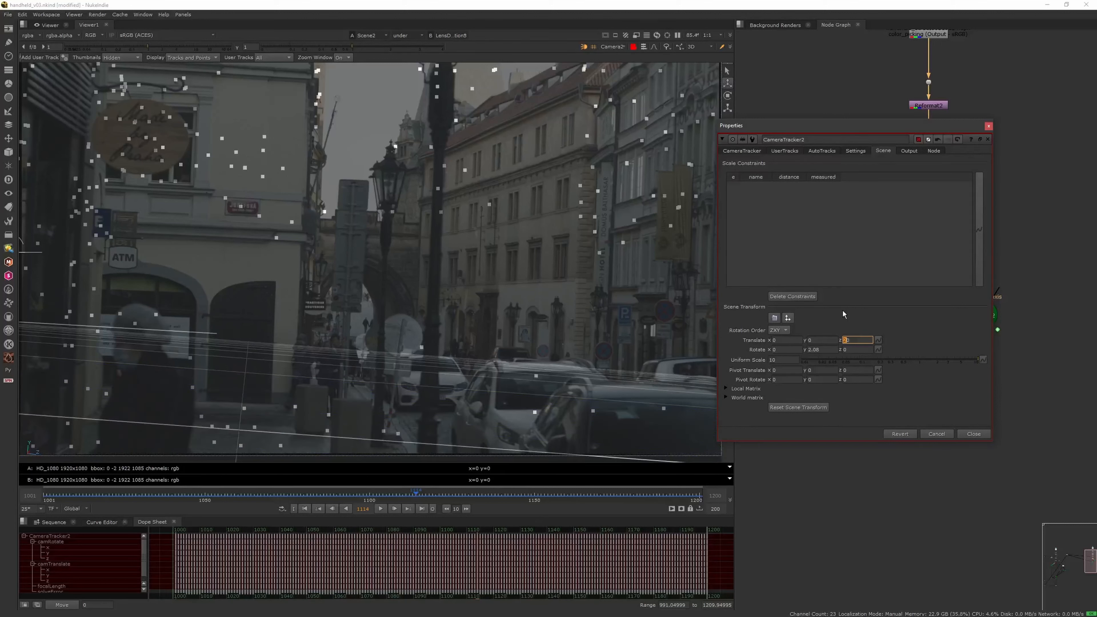
{"action": "key", "text": "Down"}
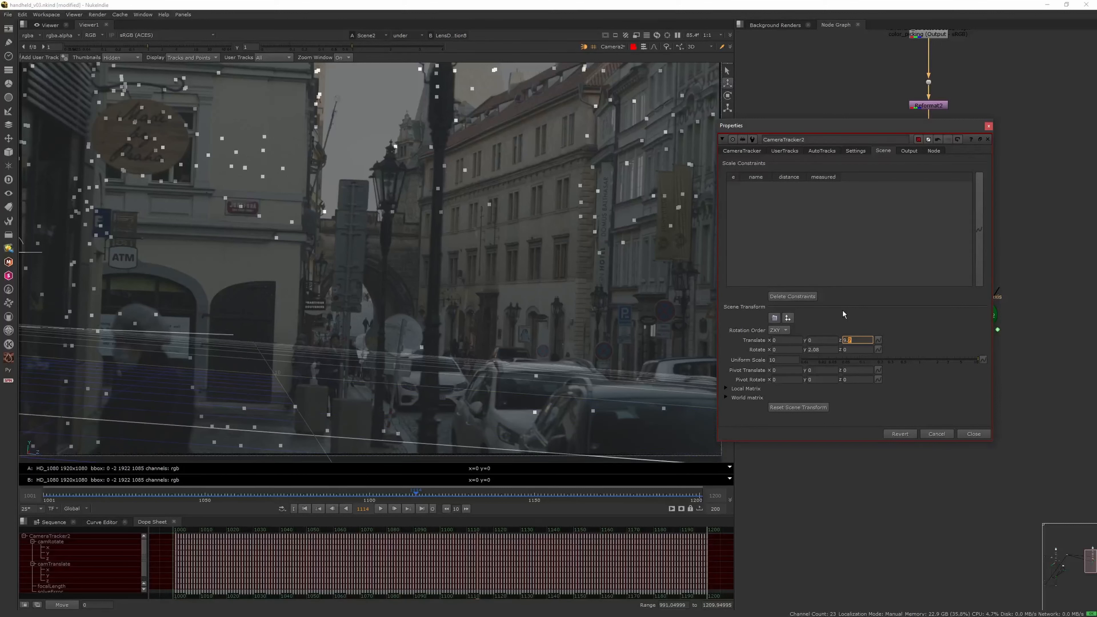
{"action": "key", "text": "Down"}
{"action": "key", "text": "Up"}
{"action": "key", "text": "Up"}
{"action": "key", "text": "Up"}
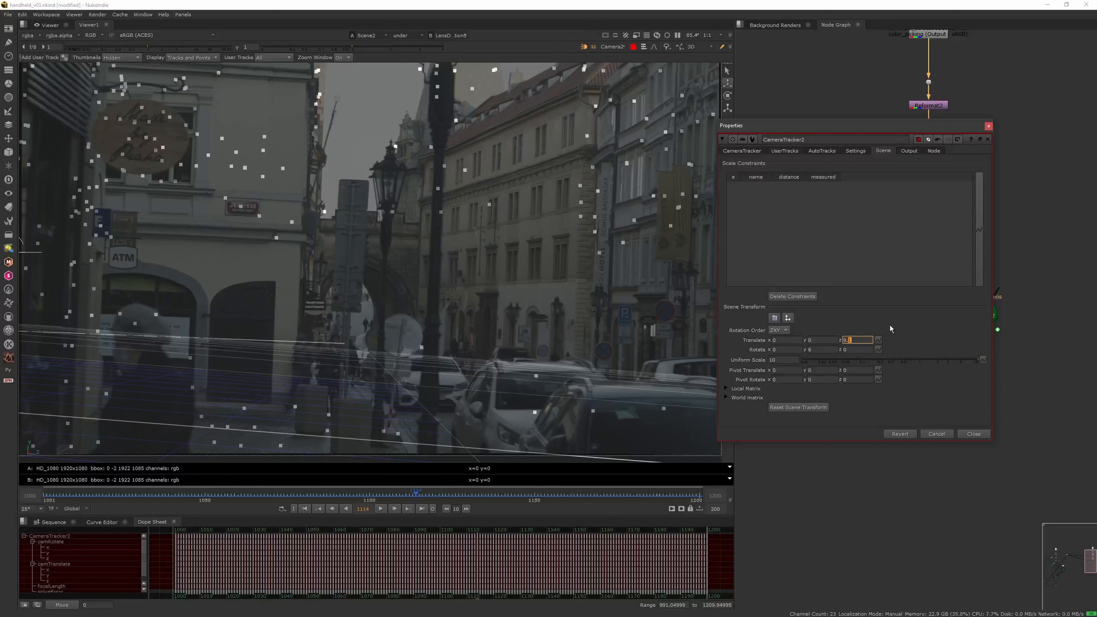
{"action": "left_click", "coordinate": [821, 349]}
{"action": "key", "text": "Down"}
{"action": "key", "text": "Down"}
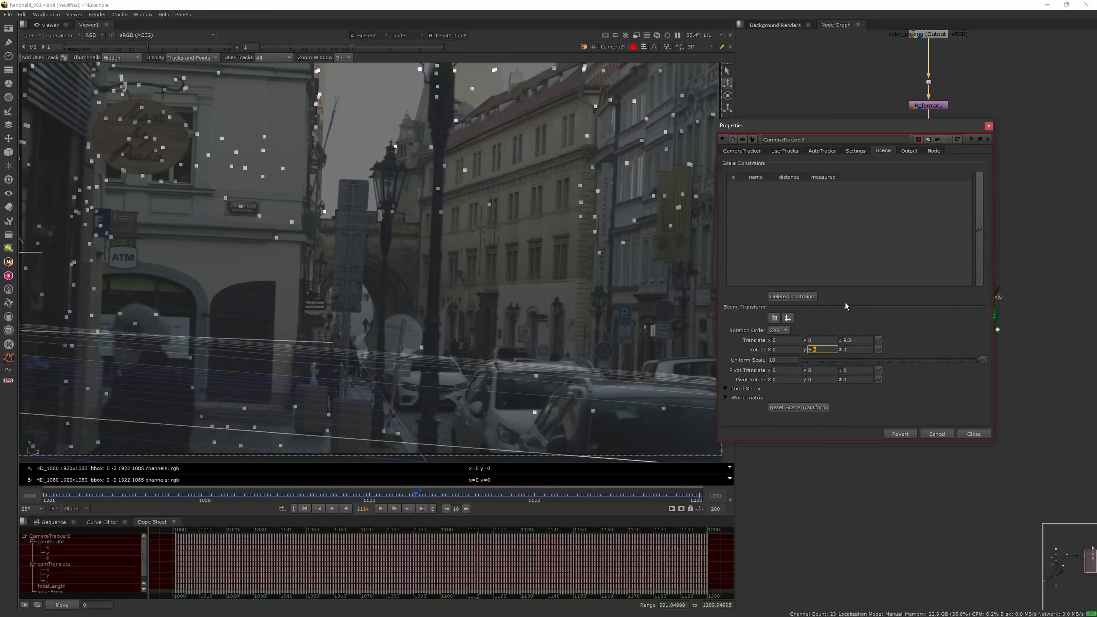
Set the solved scene's Uniform Scale to 100 and its Rotate Y to 4.6.
{"action": "left_click", "coordinate": [779, 360]}
{"action": "key", "text": "Return"}
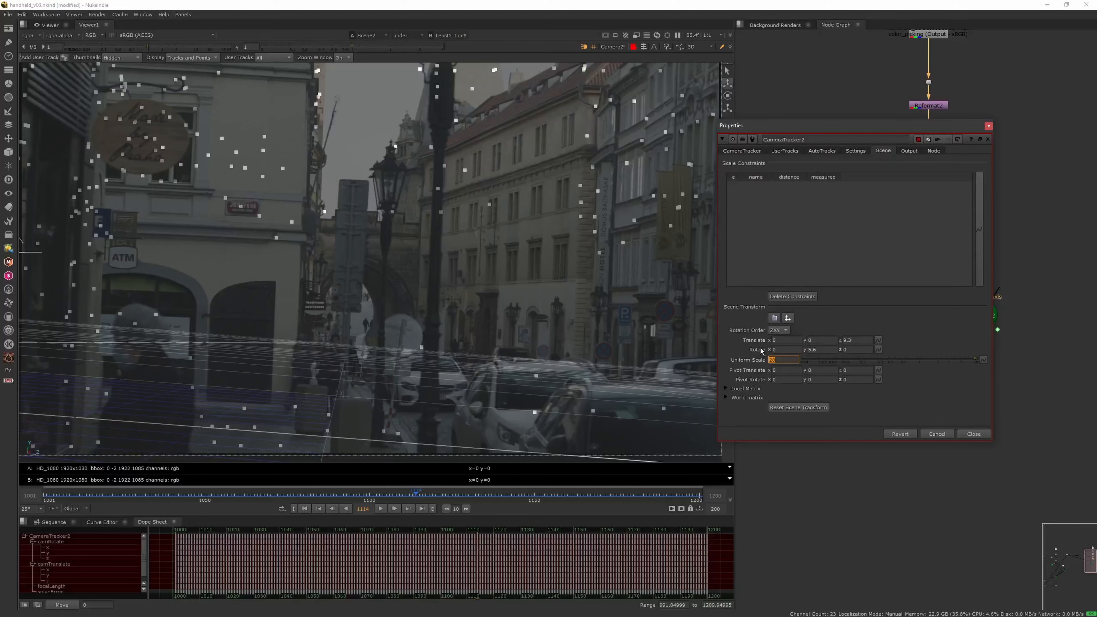
{"action": "type", "text": "100"}
{"action": "key", "text": "Return"}
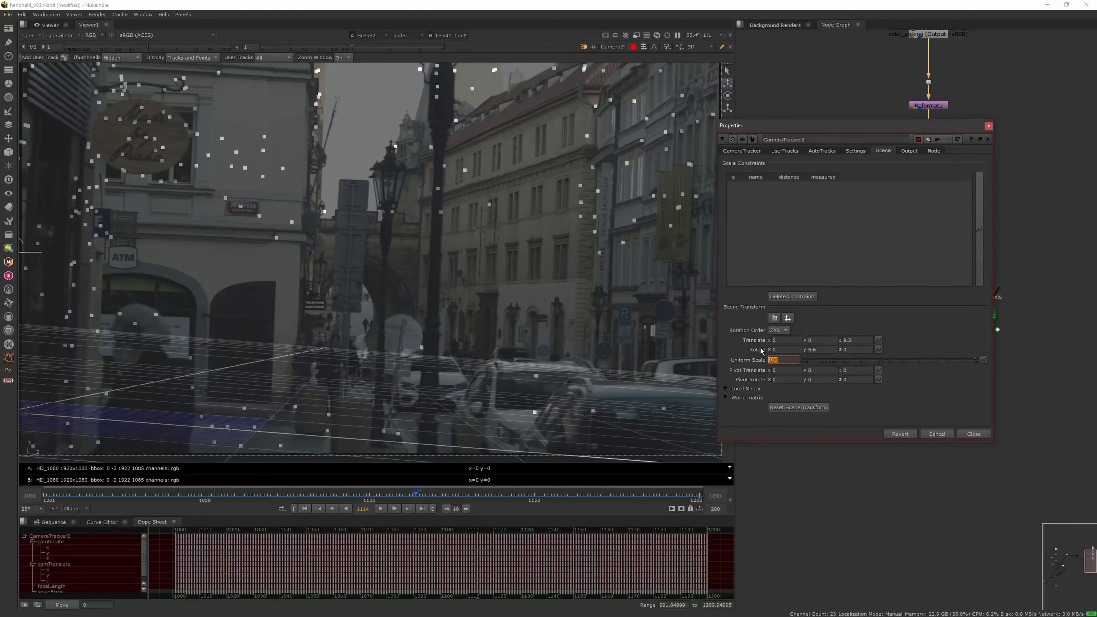
{"action": "key", "text": "Down"}
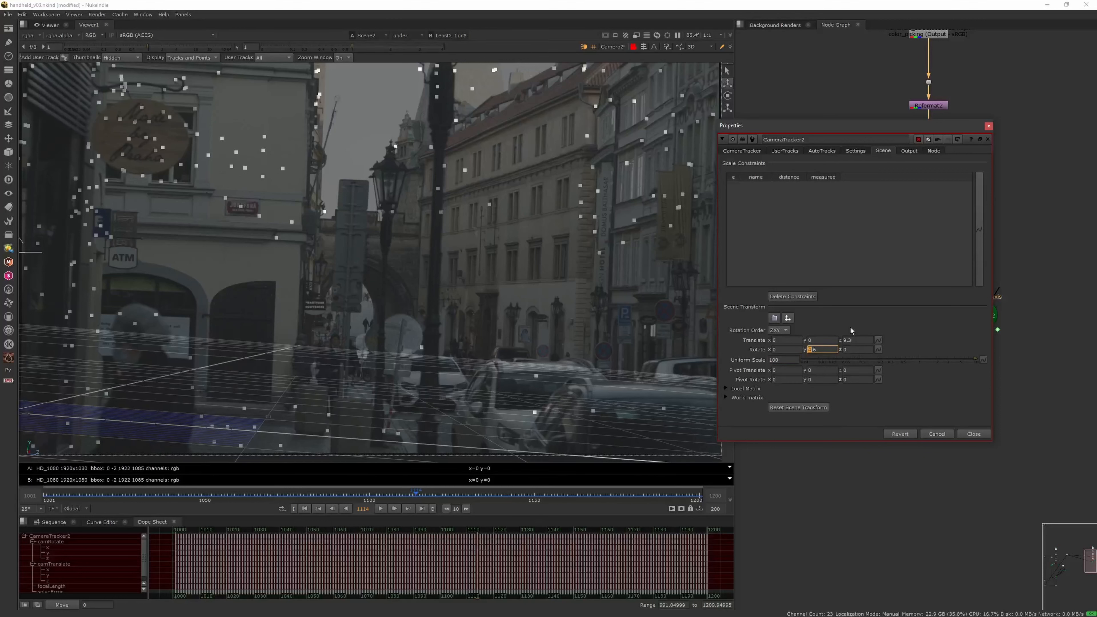
Set the scene's Translate Z to -6.31 and play back the shot to check the grid against the street.
{"action": "left_click", "coordinate": [908, 298]}
{"action": "left_click", "coordinate": [871, 339]}
{"action": "key", "text": "Down"}
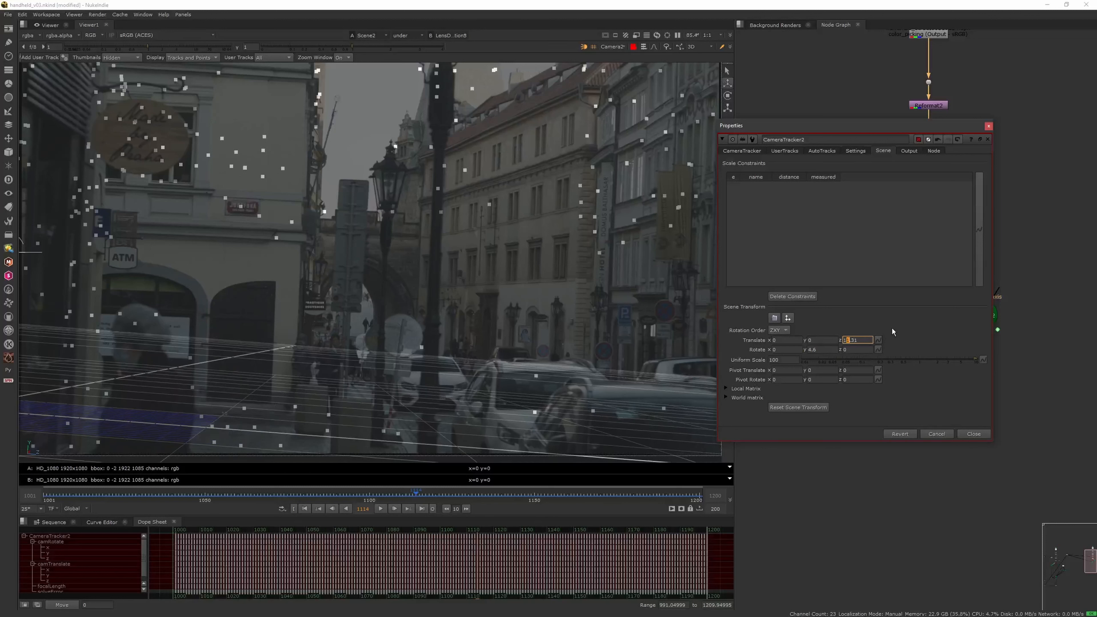
{"action": "key", "text": "Down"}
{"action": "key", "text": "Down"}
{"action": "key", "text": "Down"}
{"action": "key", "text": "Down"}
{"action": "key", "text": "Down"}
{"action": "key", "text": "Down"}
{"action": "key", "text": "Down"}
{"action": "key", "text": "Down"}
{"action": "key", "text": "Down"}
{"action": "key", "text": "Down"}
{"action": "key", "text": "Down"}
{"action": "key", "text": "Down"}
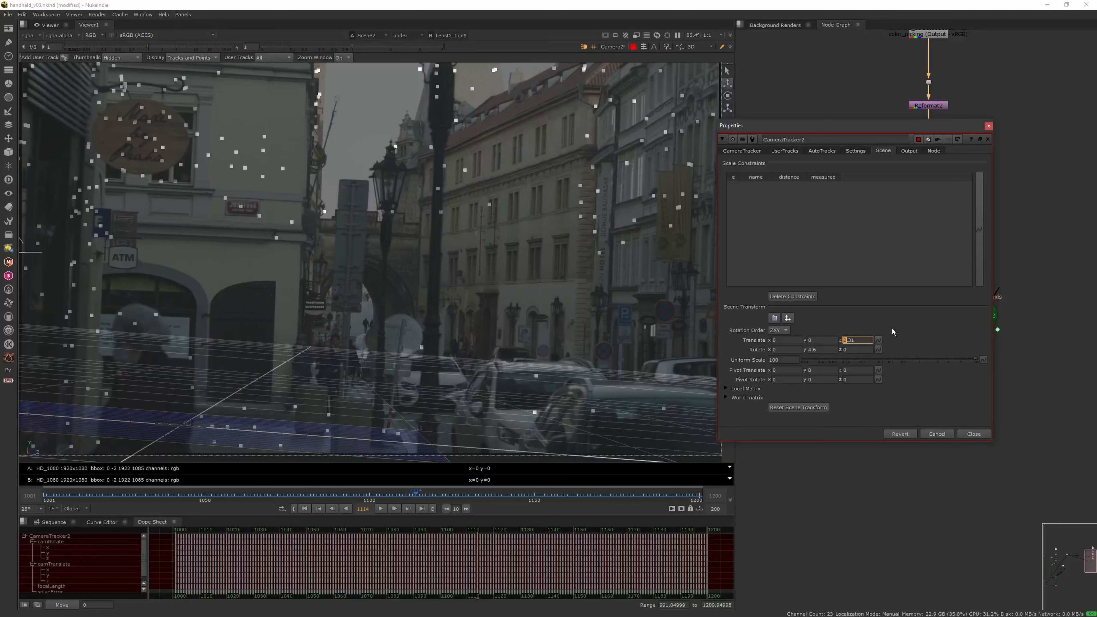
{"action": "key", "text": "Down"}
{"action": "key", "text": "Down"}
{"action": "key", "text": "Down"}
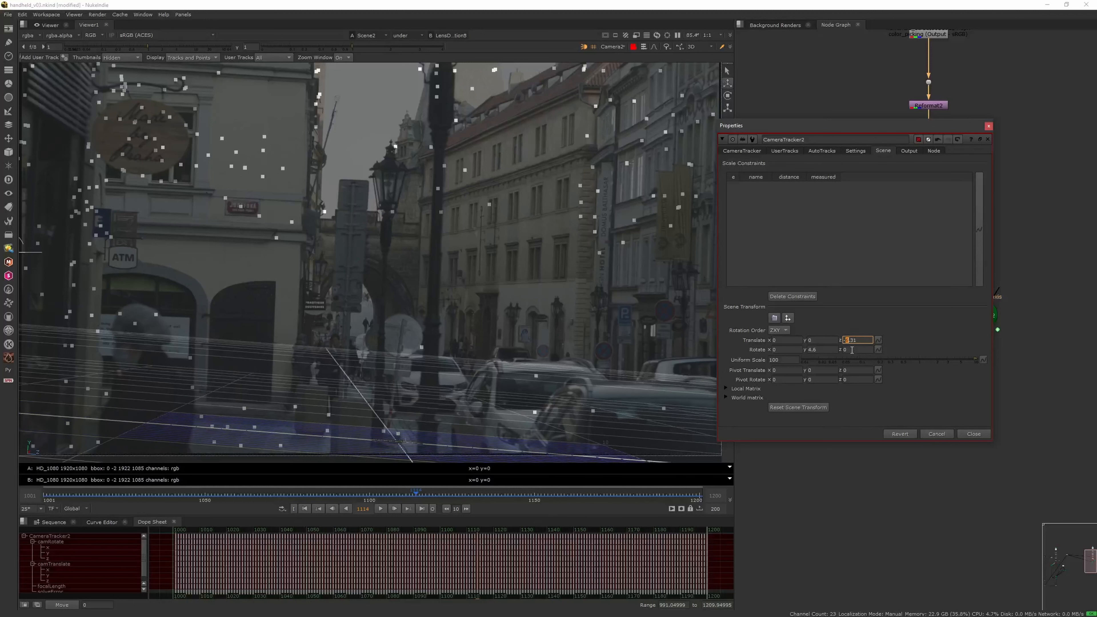
{"action": "left_click_drag", "start_coordinate": [383, 491], "coordinate": [332, 493]}
{"action": "left_click", "coordinate": [380, 510]}
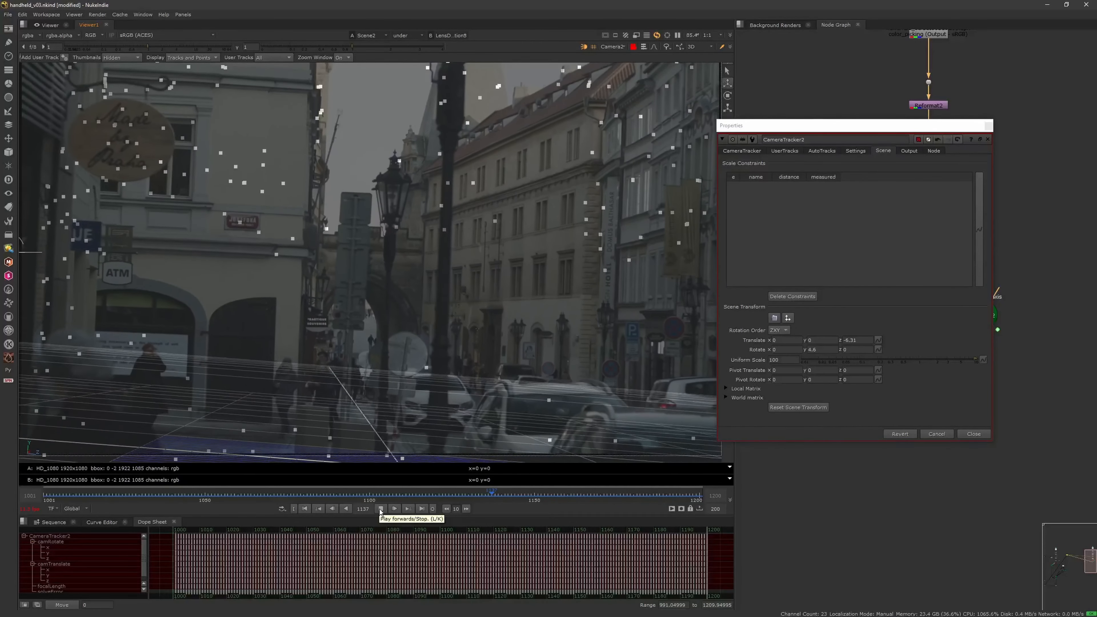
{"action": "left_click_drag", "start_coordinate": [347, 495], "coordinate": [392, 495]}
Refine the scene transform to Translate Z -7.24, Rotate X 1.84 and Rotate Y 4.915, and close the tracker's properties.
{"action": "left_click", "coordinate": [844, 339]}
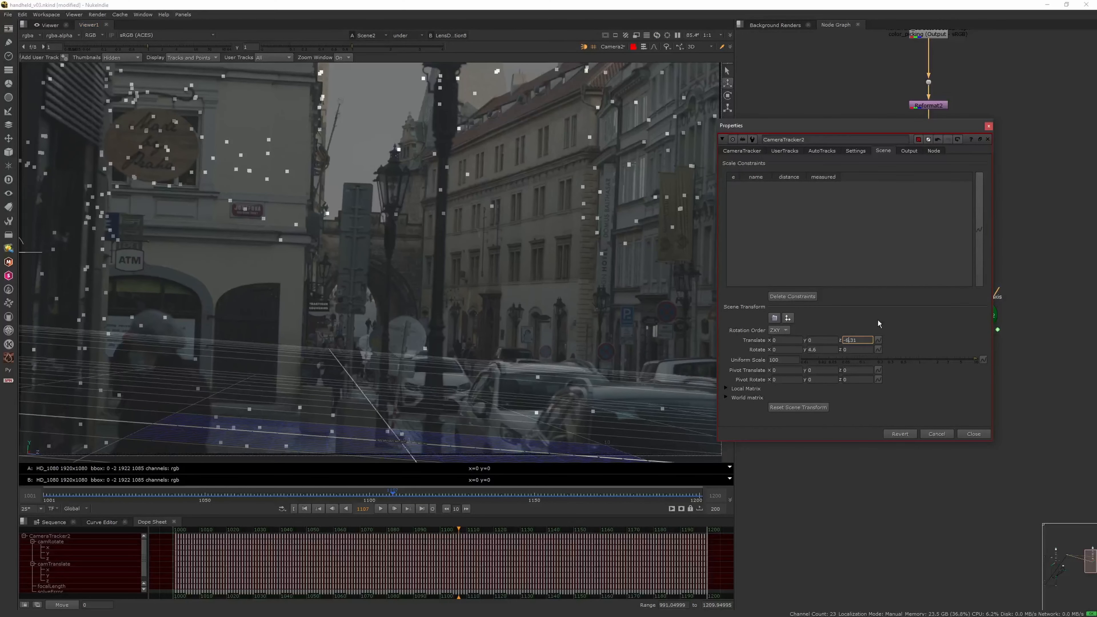
{"action": "key", "text": "Down"}
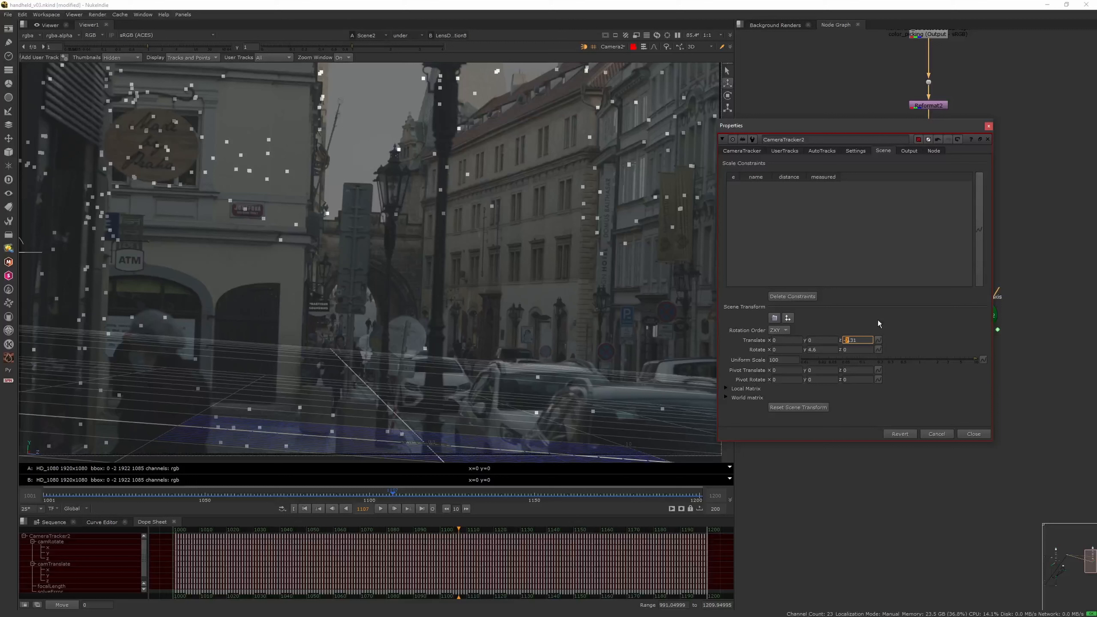
{"action": "middle_click_drag", "start_coordinate": [828, 349], "coordinate": [904, 344]}
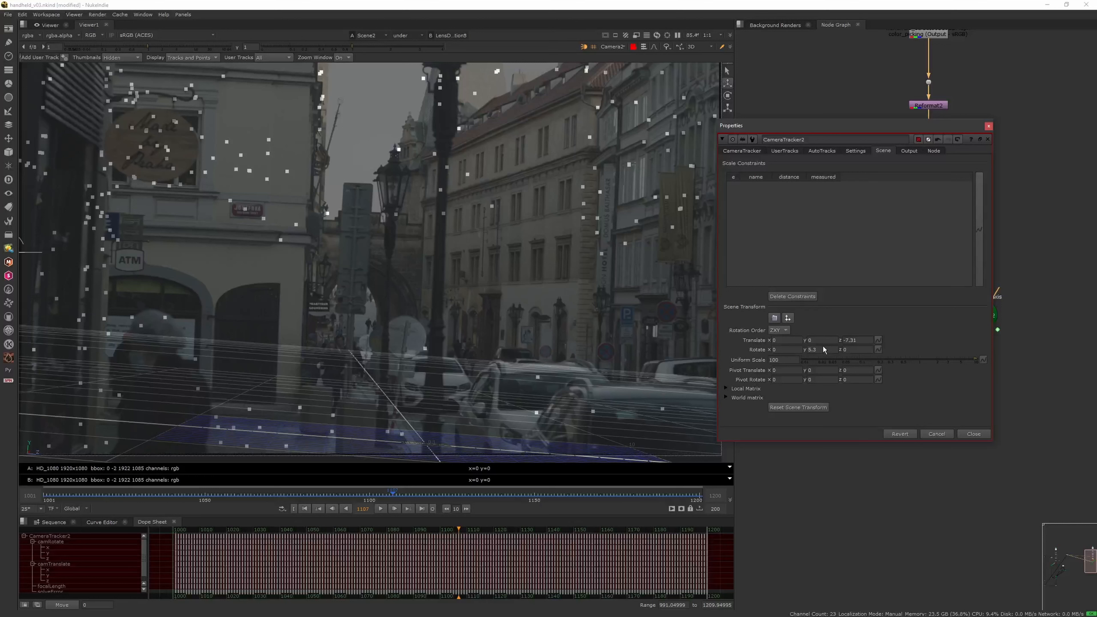
{"action": "middle_click_drag", "start_coordinate": [818, 348], "coordinate": [880, 345]}
{"action": "key", "text": "ctrl+z"}
{"action": "middle_click_drag", "start_coordinate": [793, 348], "coordinate": [854, 337]}
{"action": "middle_click_drag", "start_coordinate": [820, 349], "coordinate": [804, 349]}
{"action": "middle_click_drag", "start_coordinate": [858, 340], "coordinate": [868, 340]}
{"action": "left_click_drag", "start_coordinate": [392, 494], "coordinate": [413, 494]}
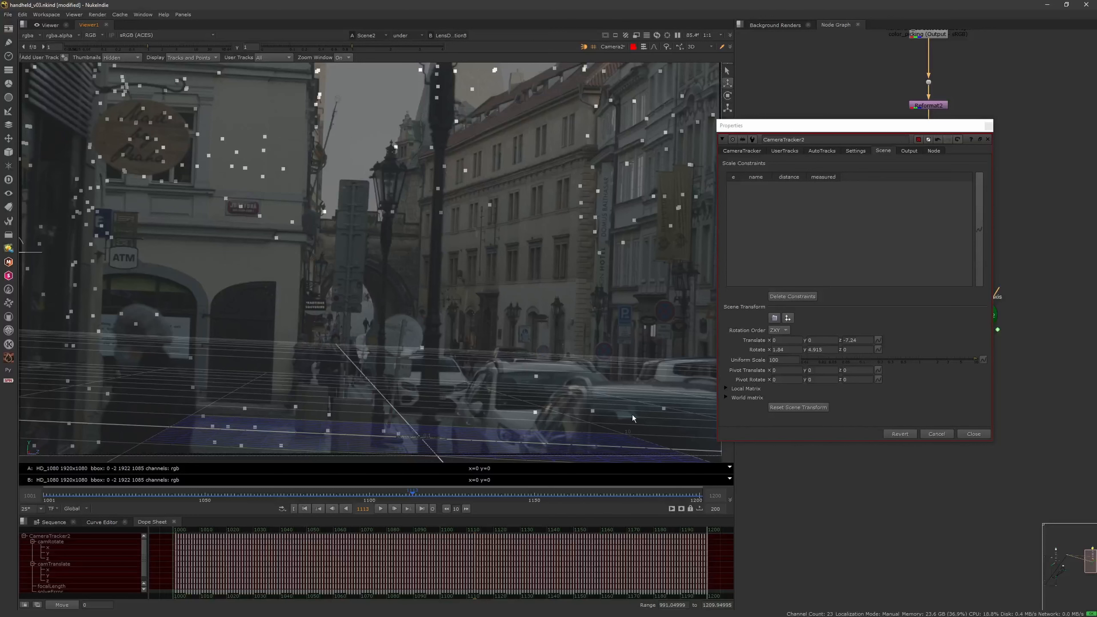
{"action": "left_click", "coordinate": [974, 433]}
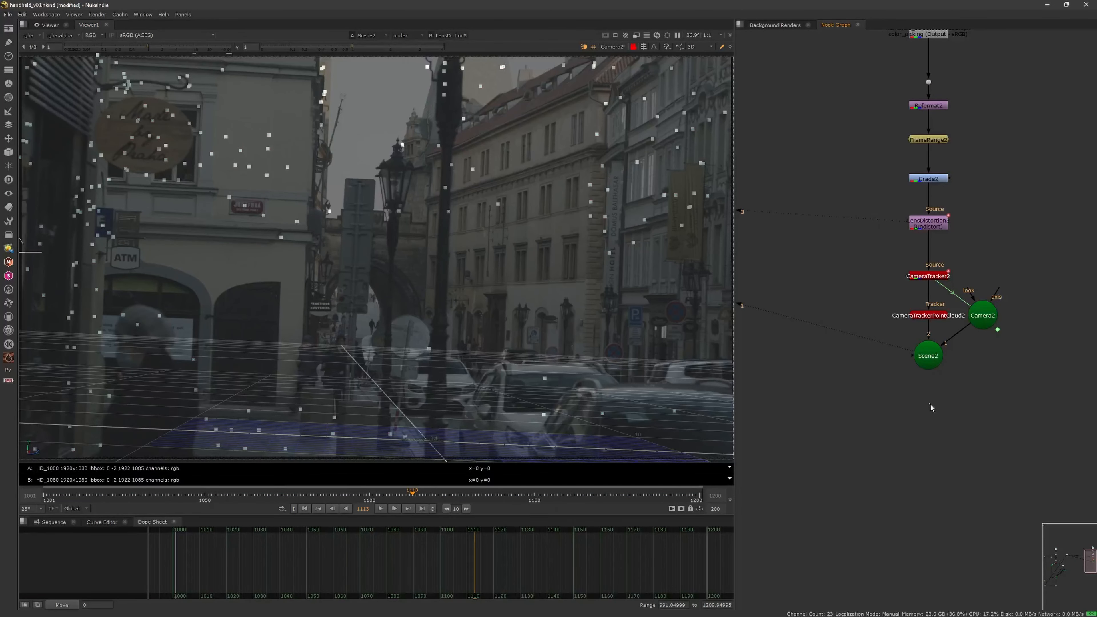
Add a ScanlineRender node below Scene2.
{"action": "key", "text": "Tab"}
{"action": "type", "text": "sxan"}
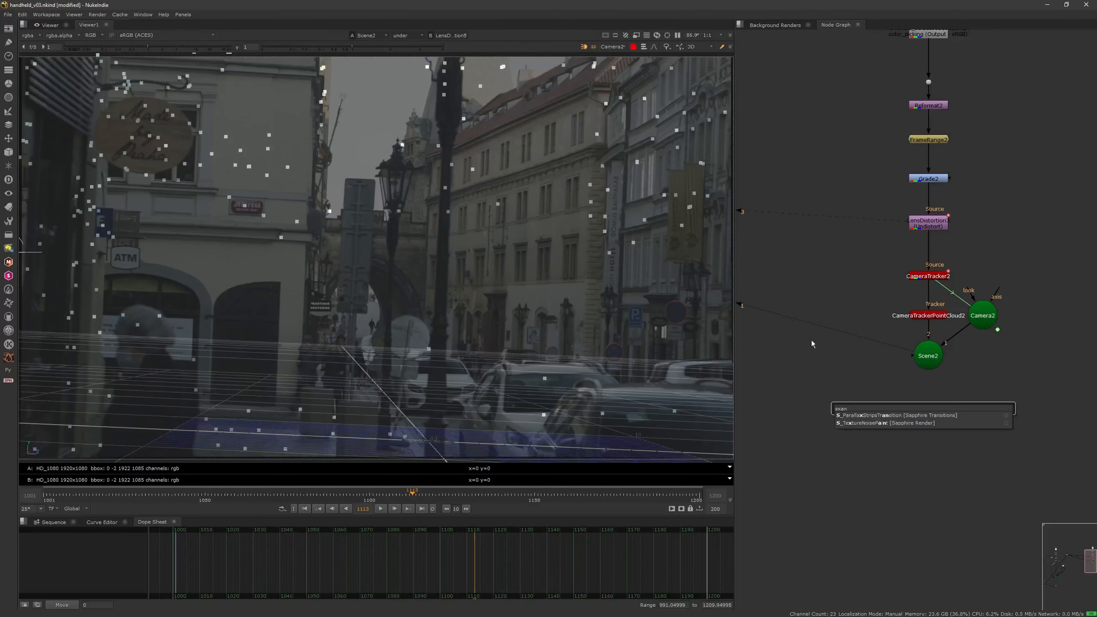
{"action": "left_click", "coordinate": [821, 406]}
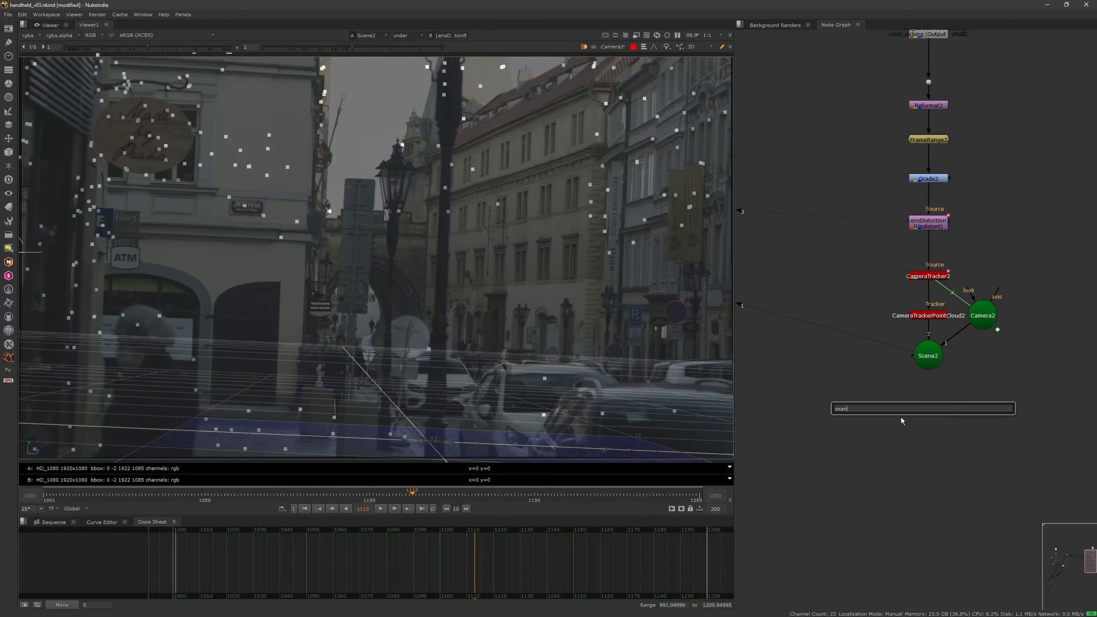
{"action": "left_click_drag", "start_coordinate": [863, 408], "coordinate": [826, 409]}
{"action": "type", "text": "scan"}
{"action": "key", "text": "Down"}
{"action": "key", "text": "Return"}
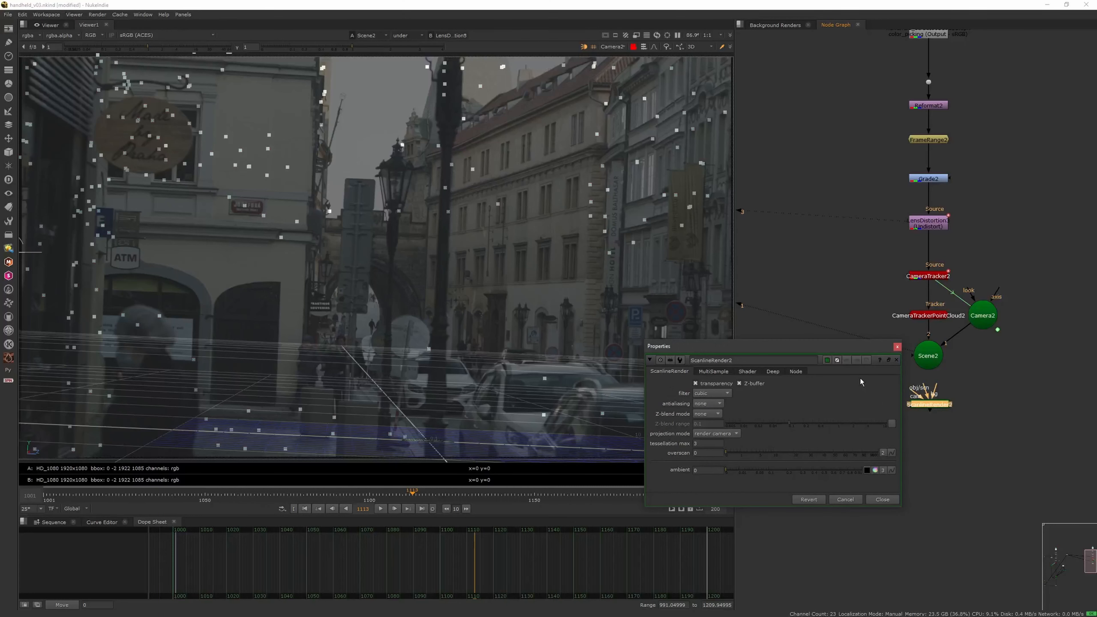
Connect Scene2 and Camera2 to ScanlineRender2 and display the render node in the viewer.
{"action": "left_click_drag", "start_coordinate": [979, 328], "coordinate": [834, 368]}
{"action": "left_click_drag", "start_coordinate": [916, 391], "coordinate": [927, 366]}
{"action": "left_click", "coordinate": [934, 404]}
{"action": "key", "text": "1"}
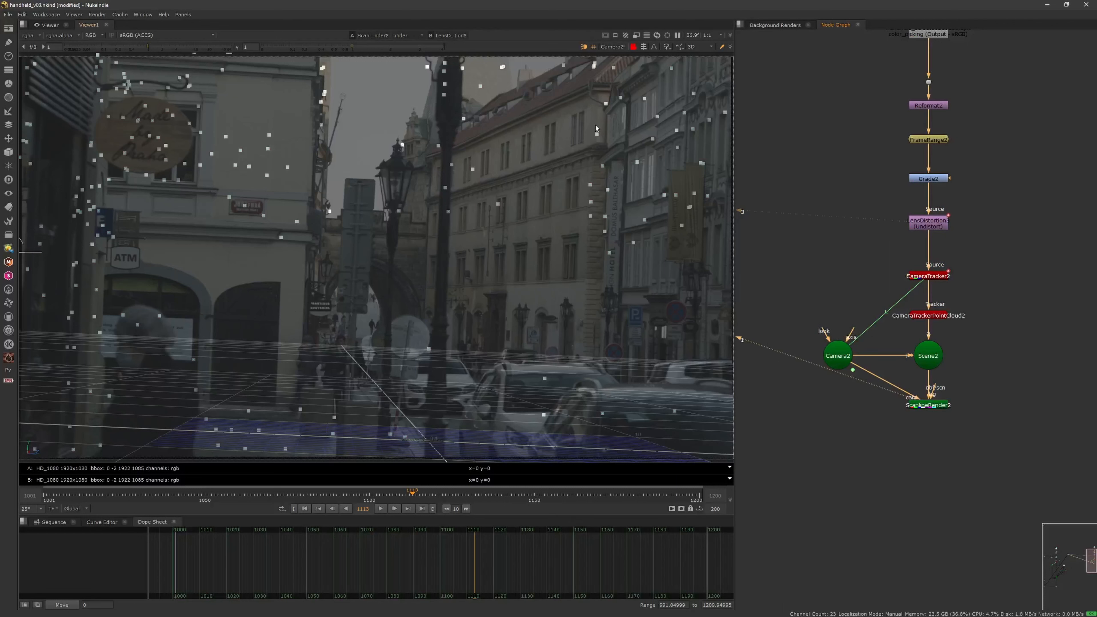
Turn off the viewer wipe and inspect the camera and point cloud from the default 3D view.
{"action": "key", "text": "w"}
{"action": "left_click", "coordinate": [625, 47]}
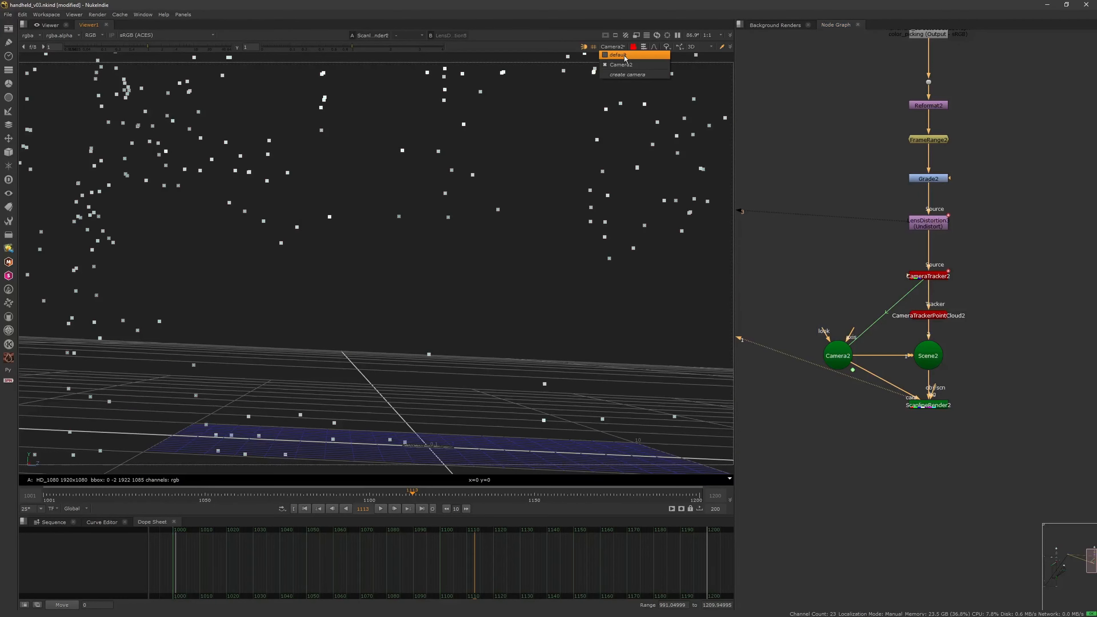
{"action": "left_click", "coordinate": [625, 56]}
{"action": "left_click_drag", "start_coordinate": [624, 154], "coordinate": [491, 297], "text": "ctrl"}
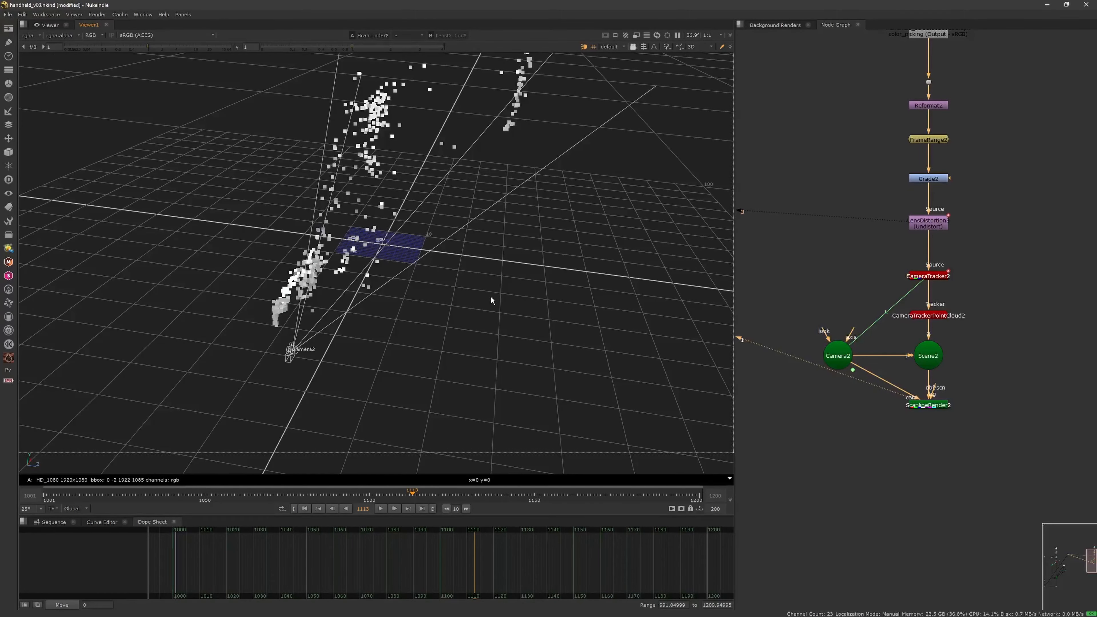
Show the scanline render in 2D and move Camera2, Scene2 and ScanlineRender2 well below the tracker nodes.
{"action": "key", "text": "Tab"}
{"action": "left_click", "coordinate": [945, 405]}
{"action": "middle_click_drag", "start_coordinate": [956, 357], "coordinate": [921, 358]}
{"action": "left_click", "coordinate": [899, 354]}
{"action": "scroll", "coordinate": [892, 351], "scroll_direction": "down", "scroll_amount": 4}
{"action": "left_click_drag", "start_coordinate": [802, 430], "coordinate": [897, 469]}
{"action": "left_click", "coordinate": [936, 418]}
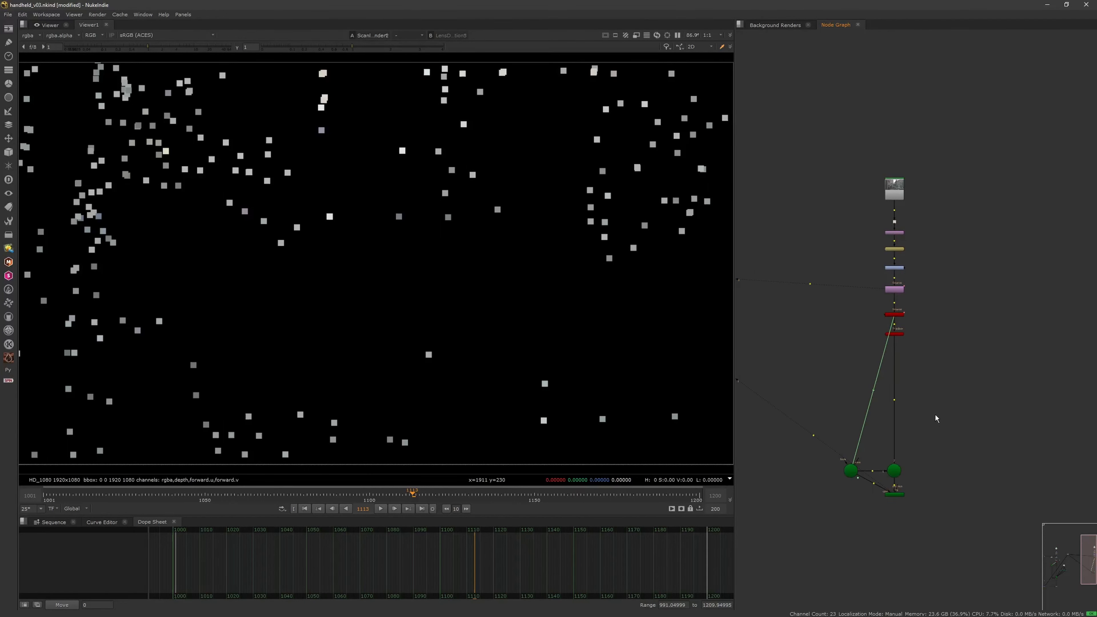
Display CameraTrackerPointCloud2 in the 3D view and check its properties.
{"action": "scroll", "coordinate": [925, 363], "scroll_direction": "up", "scroll_amount": 5}
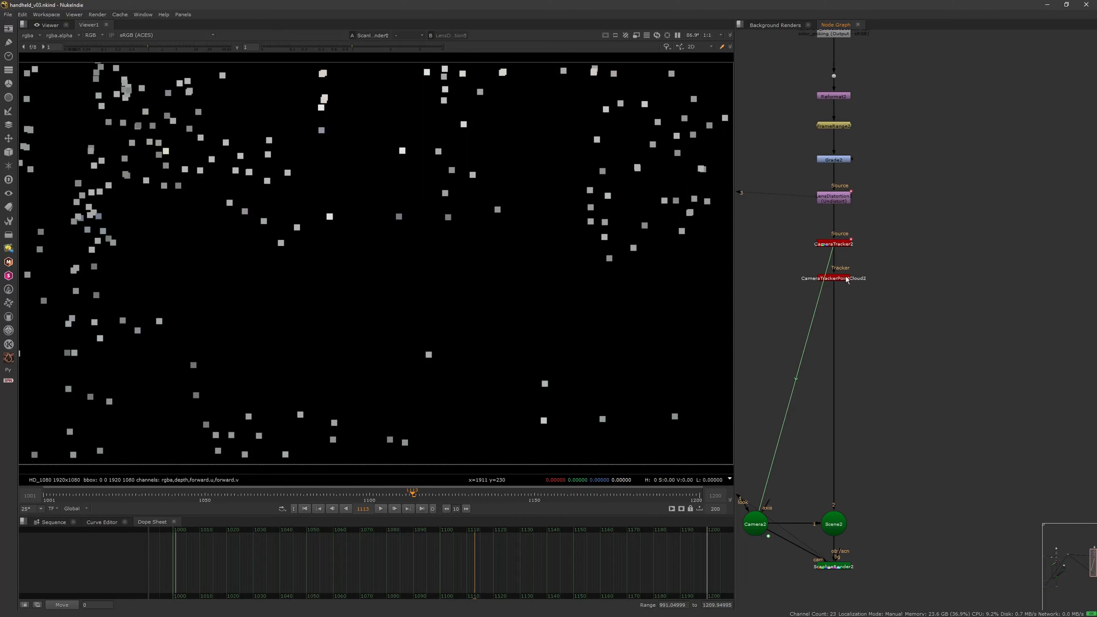
{"action": "left_click", "coordinate": [849, 279]}
{"action": "key", "text": "1"}
{"action": "double_click", "coordinate": [816, 279]}
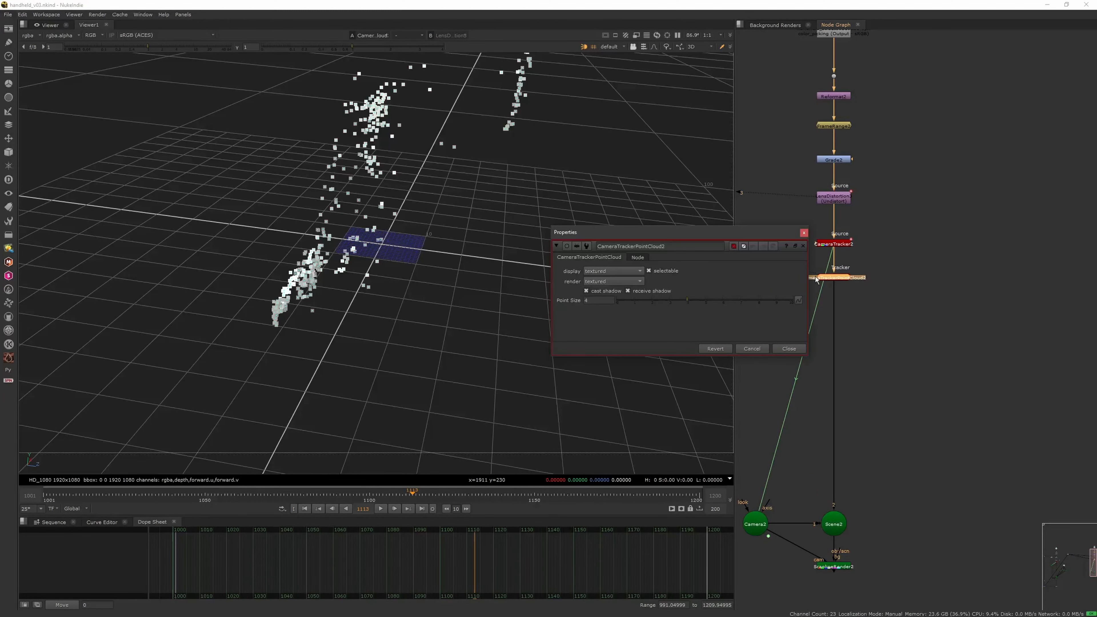
{"action": "left_click", "coordinate": [804, 232]}
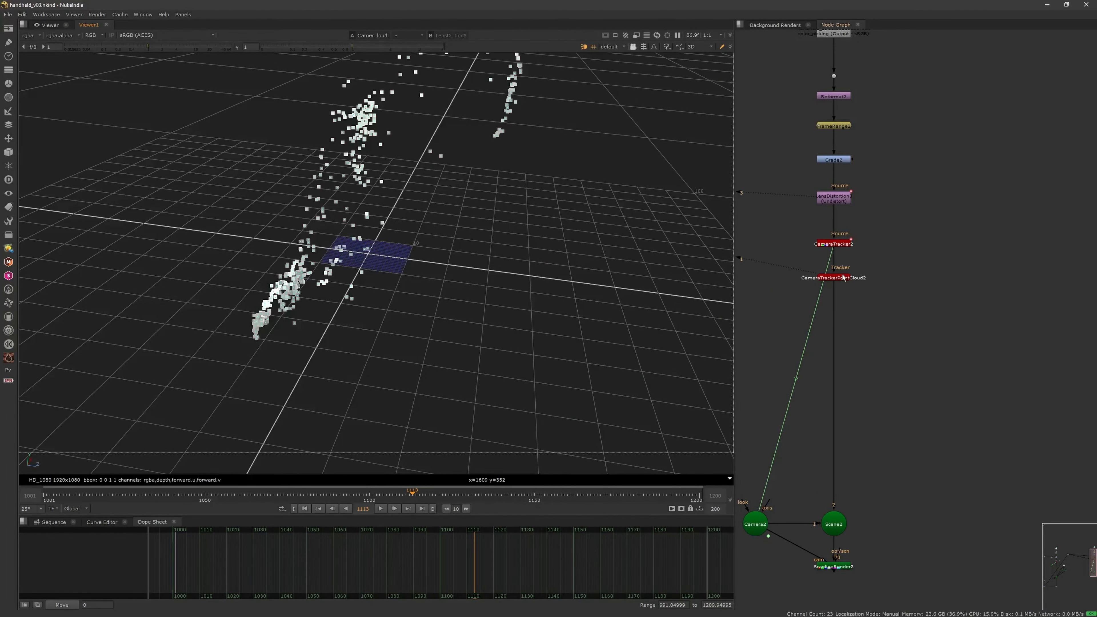
{"action": "left_click", "coordinate": [844, 278]}
{"action": "key", "text": "Tab"}
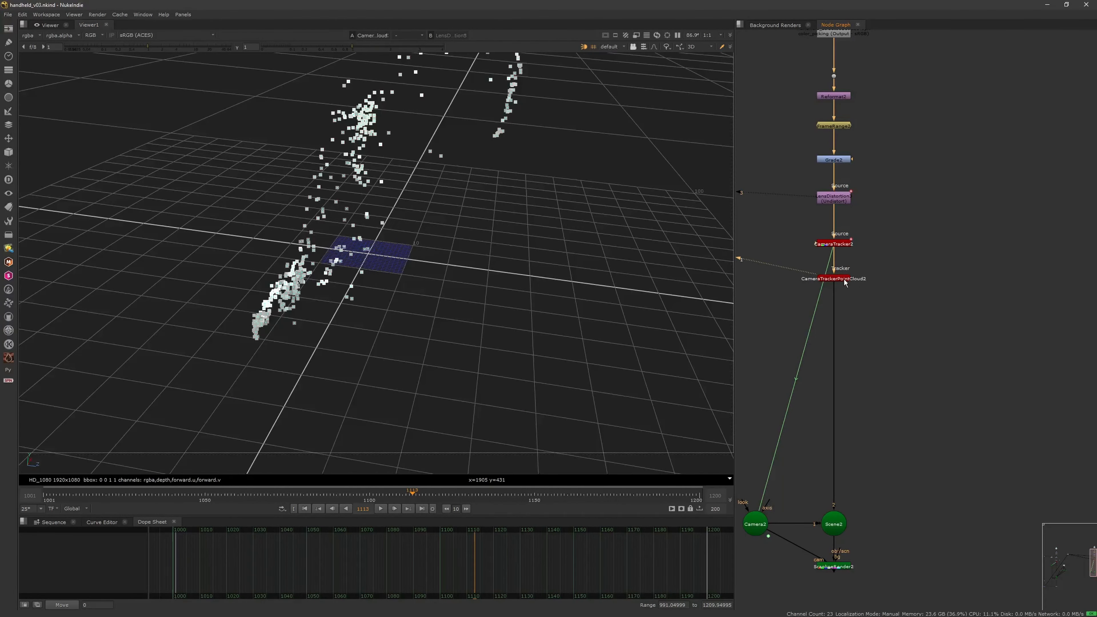
{"action": "left_click", "coordinate": [846, 279]}
Display CameraTracker2's footage with its tracks in the viewer and open its properties.
{"action": "left_click", "coordinate": [844, 250]}
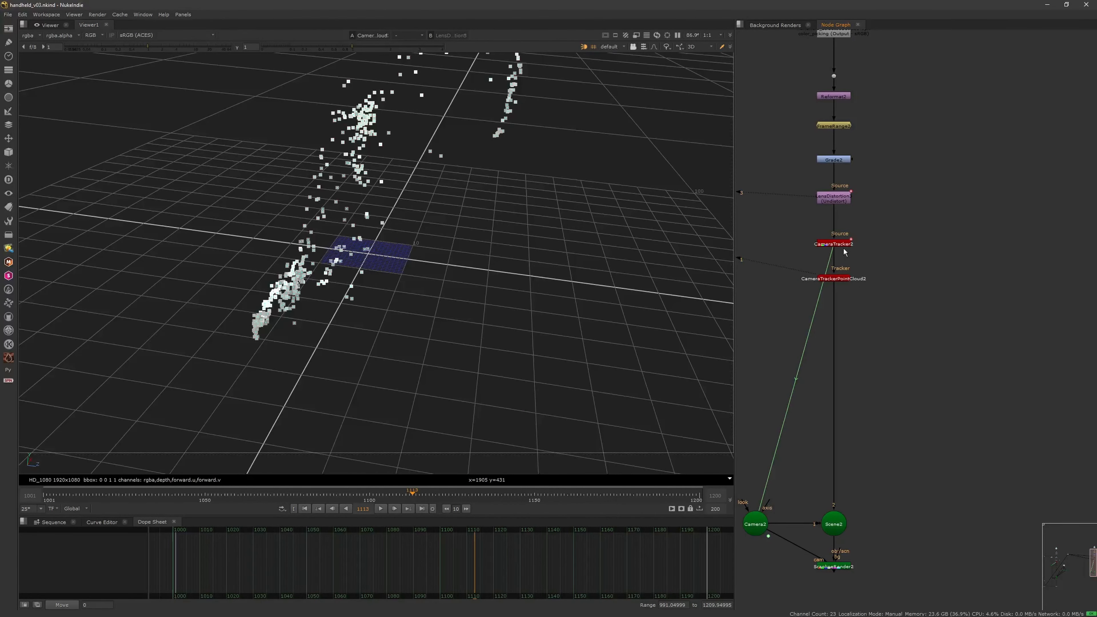
{"action": "left_click", "coordinate": [845, 245]}
{"action": "key", "text": "1"}
{"action": "double_click", "coordinate": [845, 244]}
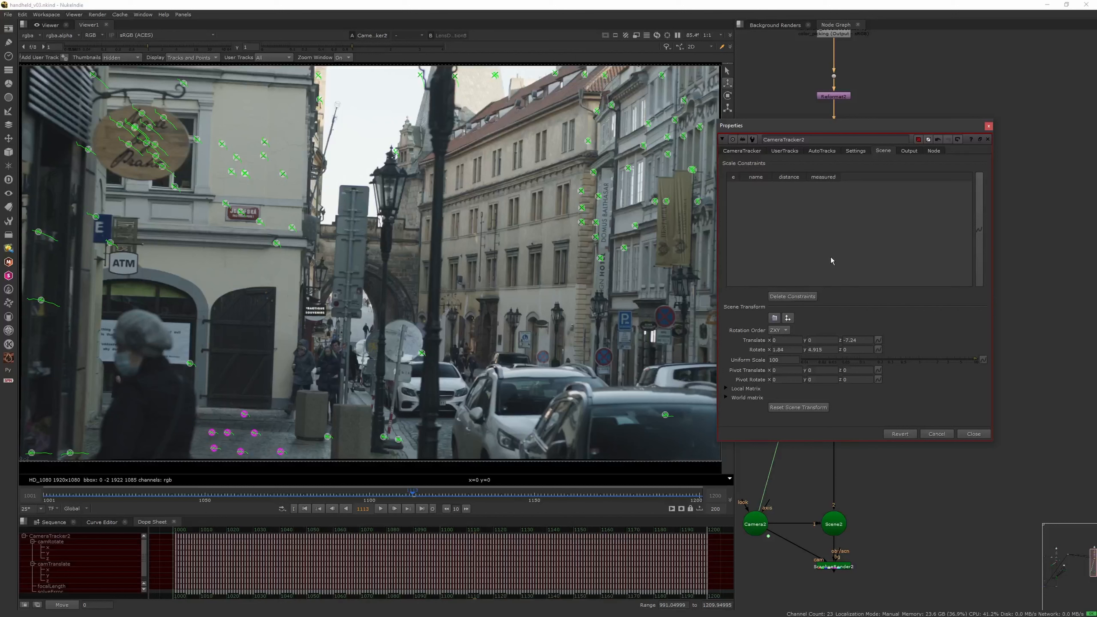
Show CameraTracker2's main tracking settings, go to frame 1121 and close its properties.
{"action": "left_click", "coordinate": [742, 151]}
{"action": "left_click_drag", "start_coordinate": [779, 129], "coordinate": [832, 125]}
{"action": "left_click_drag", "start_coordinate": [332, 493], "coordinate": [440, 503]}
{"action": "left_click", "coordinate": [1040, 121]}
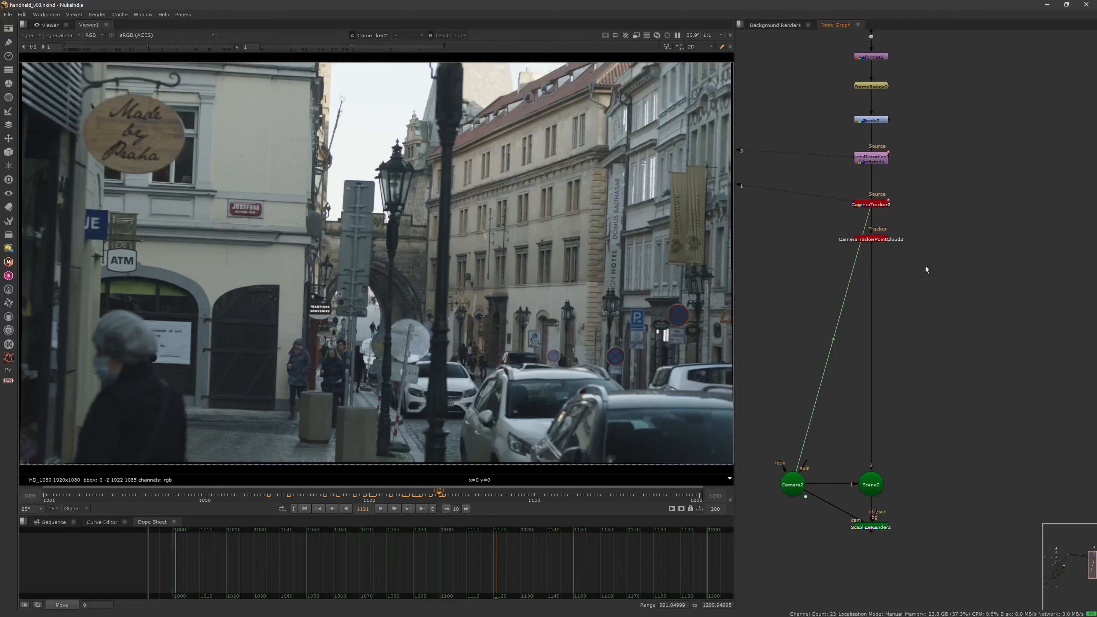
Move Camera2 up beside CameraTrackerPointCloud2, leaving a dot level with Scene2 to route its connections to Scene2 and ScanlineRender2.
{"action": "mouse_move", "coordinate": [757, 510]}
{"action": "left_mouse_down"}
{"action": "mouse_move", "coordinate": [778, 305]}
{"action": "mouse_move", "coordinate": [776, 511]}
{"action": "left_mouse_up"}
{"action": "left_click", "coordinate": [831, 272]}
{"action": "middle_click_drag", "start_coordinate": [790, 303], "coordinate": [853, 309]}
{"action": "left_click", "coordinate": [796, 321]}
{"action": "middle_click_drag", "start_coordinate": [930, 322], "coordinate": [889, 305]}
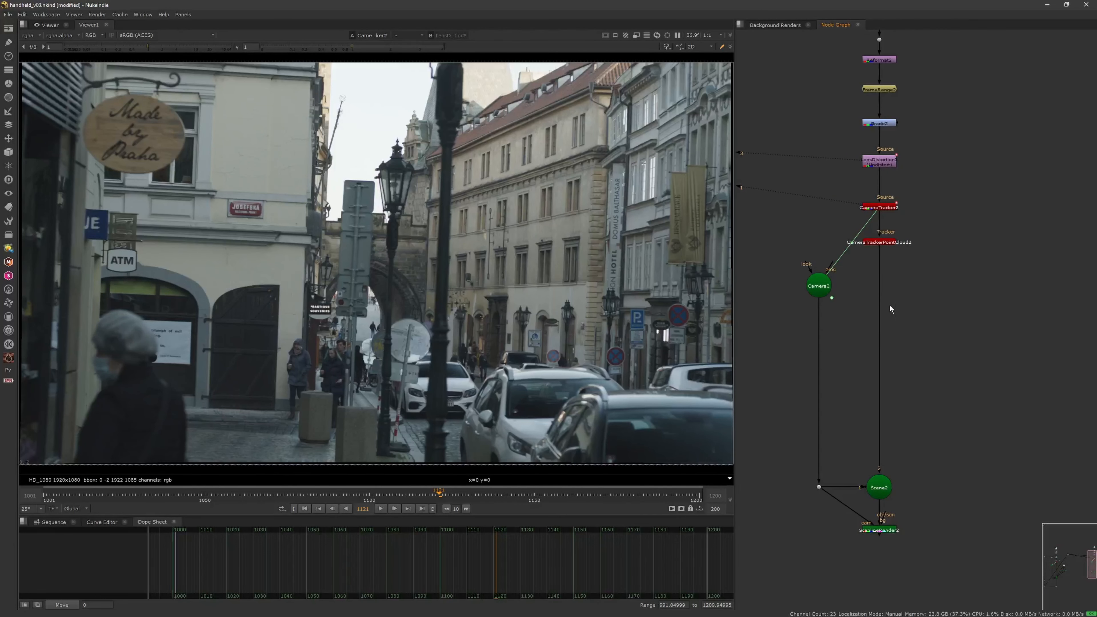
{"action": "left_click_drag", "start_coordinate": [859, 373], "coordinate": [867, 453]}
Create a ModelBuilder node beside the tracking branch and connect its cam input to Camera2 through a dot below the camera.
{"action": "middle_click_drag", "start_coordinate": [853, 372], "coordinate": [772, 395]}
{"action": "key", "text": "Tab"}
{"action": "type", "text": "model"}
{"action": "key", "text": "Return"}
{"action": "left_click_drag", "start_coordinate": [913, 309], "coordinate": [743, 310]}
{"action": "middle_click_drag", "start_coordinate": [746, 285], "coordinate": [851, 272]}
{"action": "left_click", "coordinate": [845, 295]}
{"action": "left_click", "coordinate": [873, 280]}
{"action": "left_click_drag", "start_coordinate": [842, 315], "coordinate": [842, 330]}
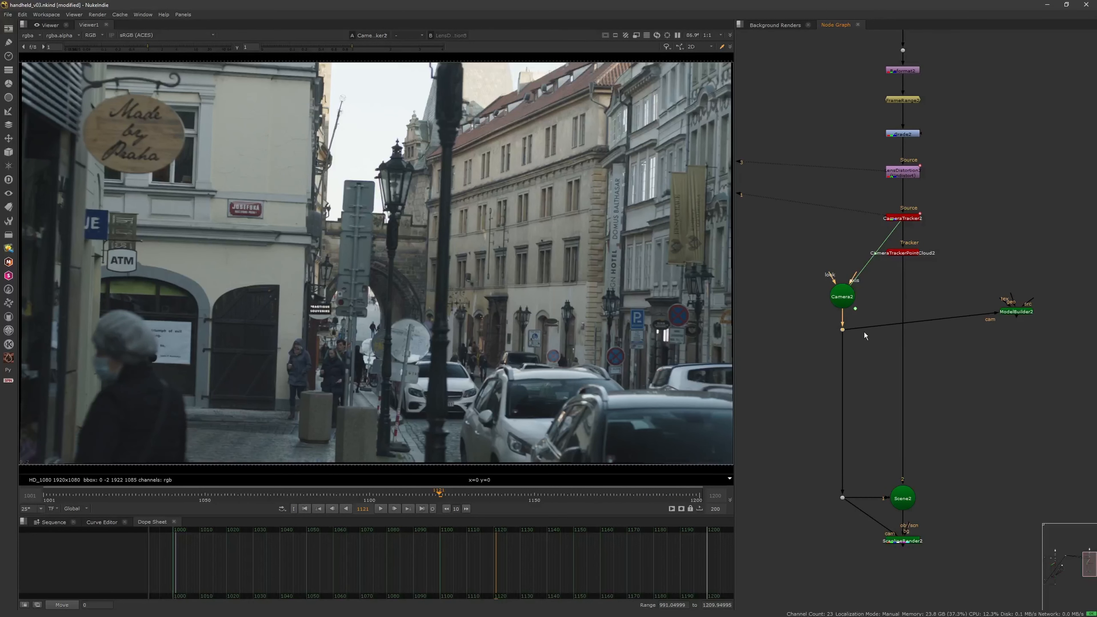
Level ModelBuilder2 with the camera dot and connect its source input to the LensDistortion node through a corner dot.
{"action": "middle_click_drag", "start_coordinate": [863, 334], "coordinate": [777, 307]}
{"action": "left_click_drag", "start_coordinate": [925, 275], "coordinate": [931, 301]}
{"action": "middle_click_drag", "start_coordinate": [972, 299], "coordinate": [944, 305]}
{"action": "scroll", "coordinate": [921, 316], "scroll_direction": "down", "scroll_amount": 3}
{"action": "scroll", "coordinate": [916, 326], "scroll_direction": "up", "scroll_amount": 3}
{"action": "left_click", "coordinate": [943, 280]}
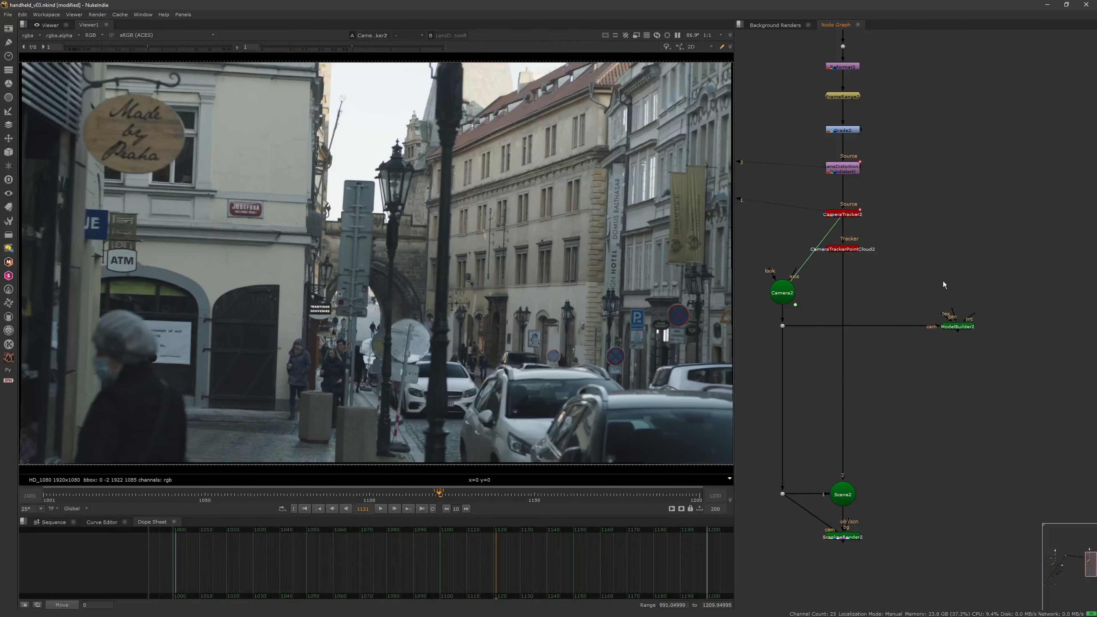
{"action": "left_click_drag", "start_coordinate": [969, 312], "coordinate": [856, 169]}
{"action": "middle_click_drag", "start_coordinate": [900, 240], "coordinate": [911, 229]}
{"action": "left_click_drag", "start_coordinate": [916, 238], "coordinate": [970, 157], "text": "ctrl"}
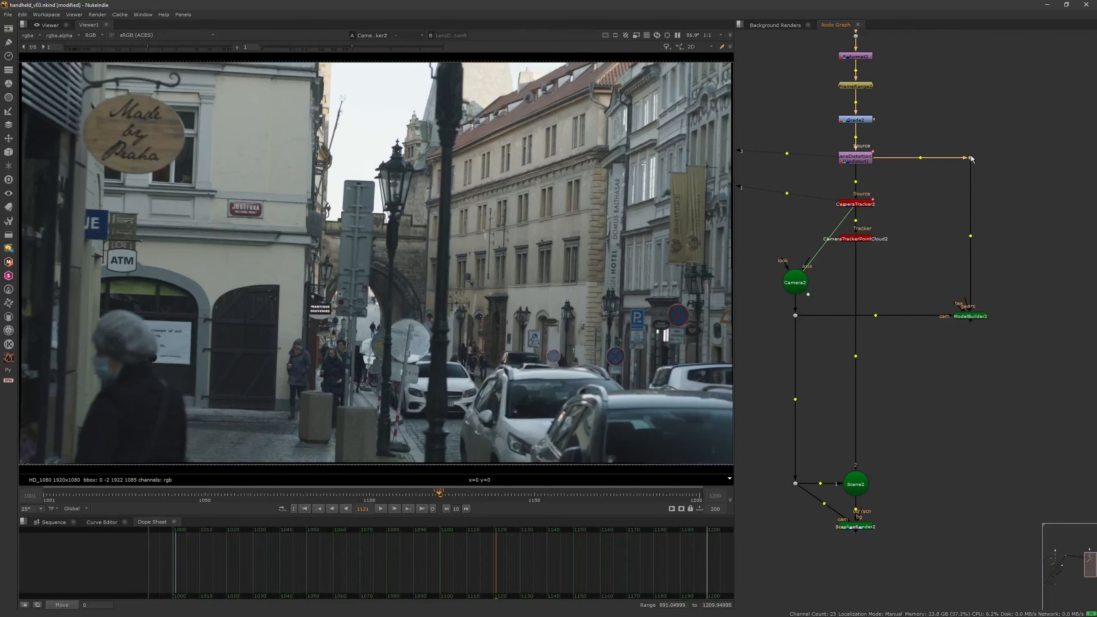
Display ModelBuilder2 in the viewer through Camera2 and open its properties clear of the viewer.
{"action": "left_click", "coordinate": [969, 317]}
{"action": "key", "text": "1"}
{"action": "left_click", "coordinate": [970, 317]}
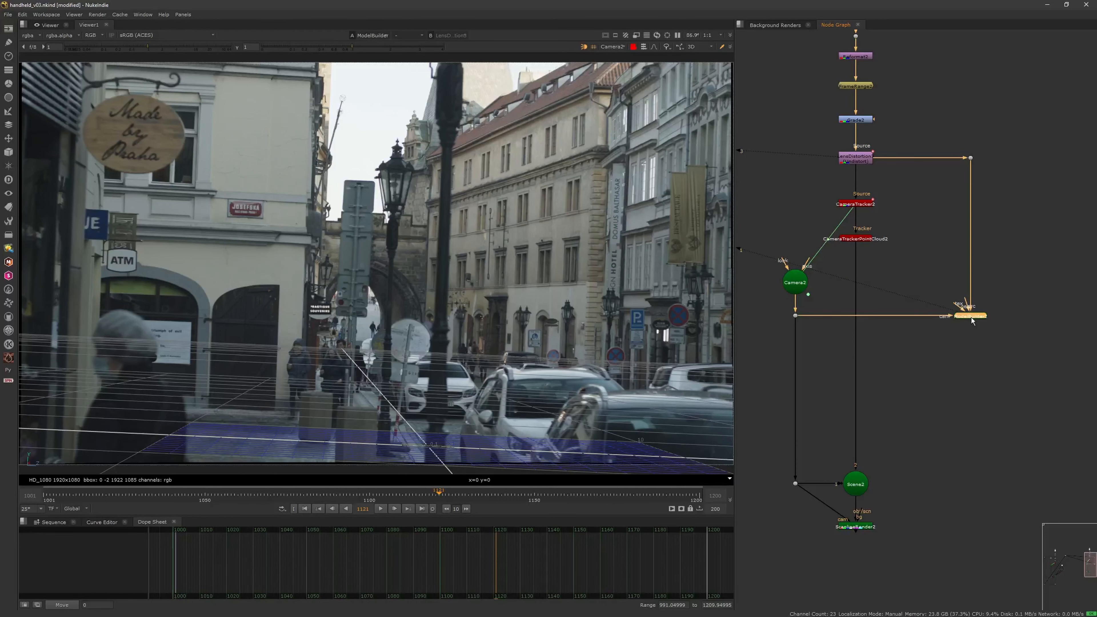
{"action": "double_click", "coordinate": [970, 316]}
{"action": "left_click_drag", "start_coordinate": [854, 229], "coordinate": [975, 229]}
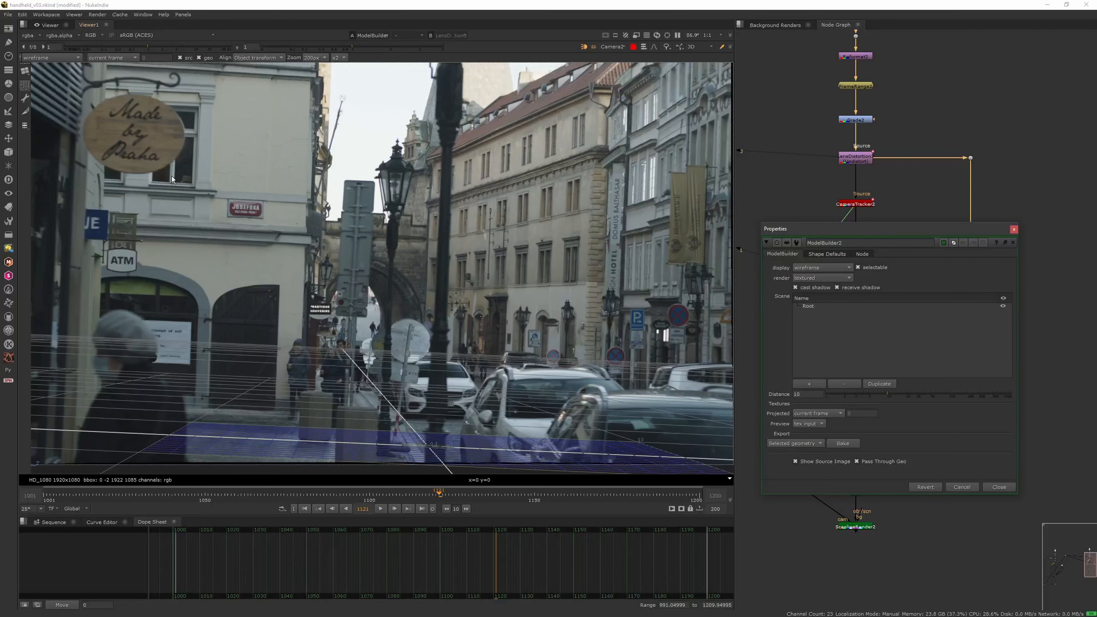
Add a card shape over the long building facade beyond the lamp posts and shrink it to roughly the facade's size.
{"action": "left_click", "coordinate": [25, 97]}
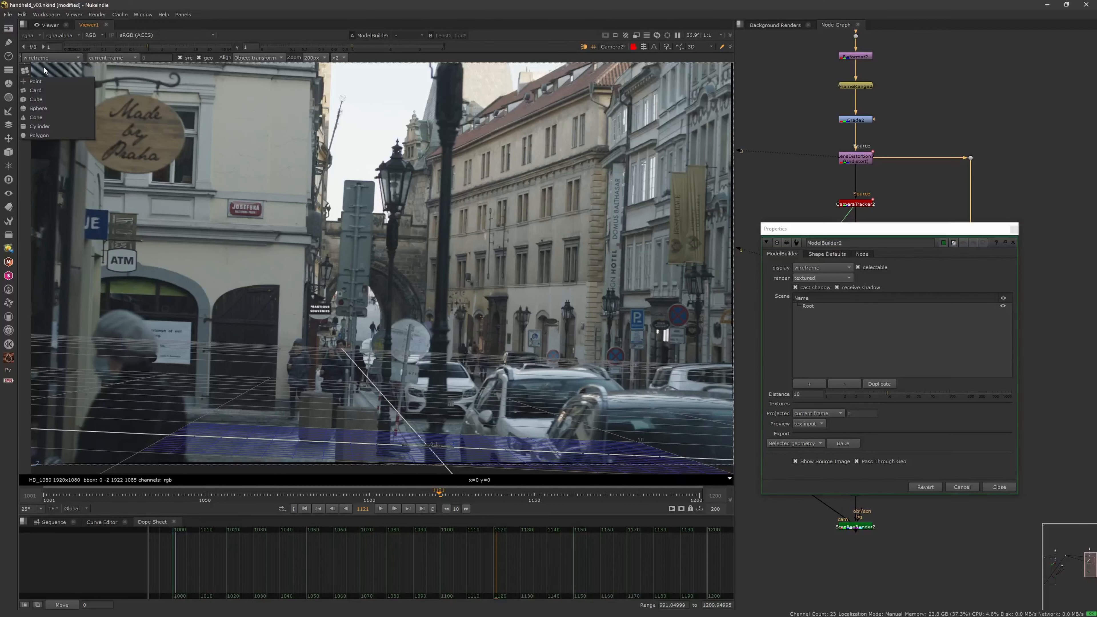
{"action": "left_click", "coordinate": [48, 92]}
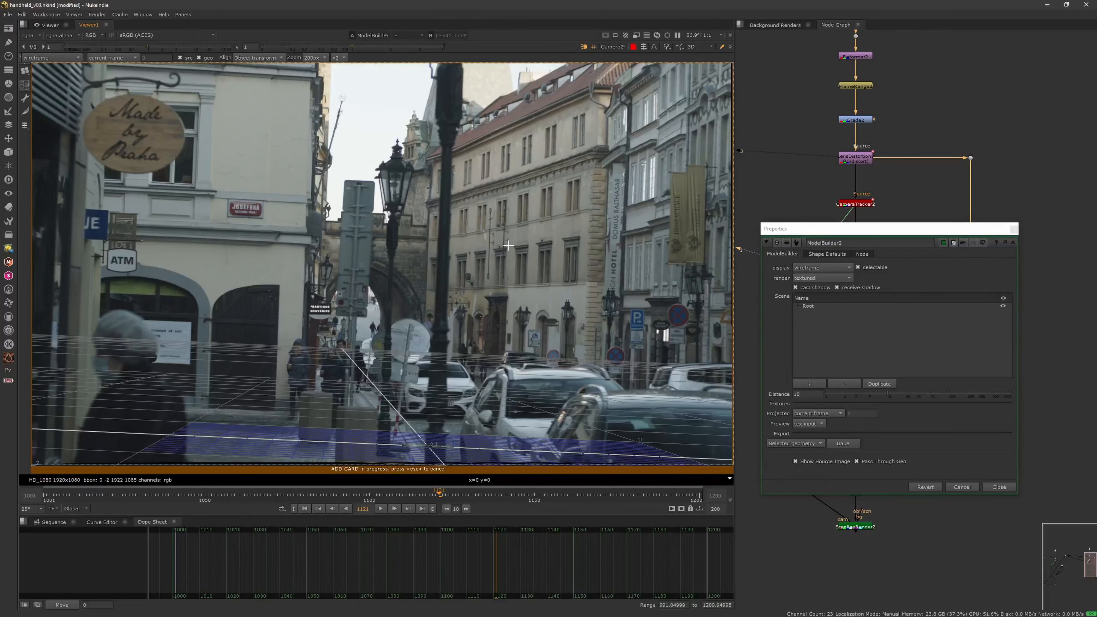
{"action": "left_click", "coordinate": [518, 255]}
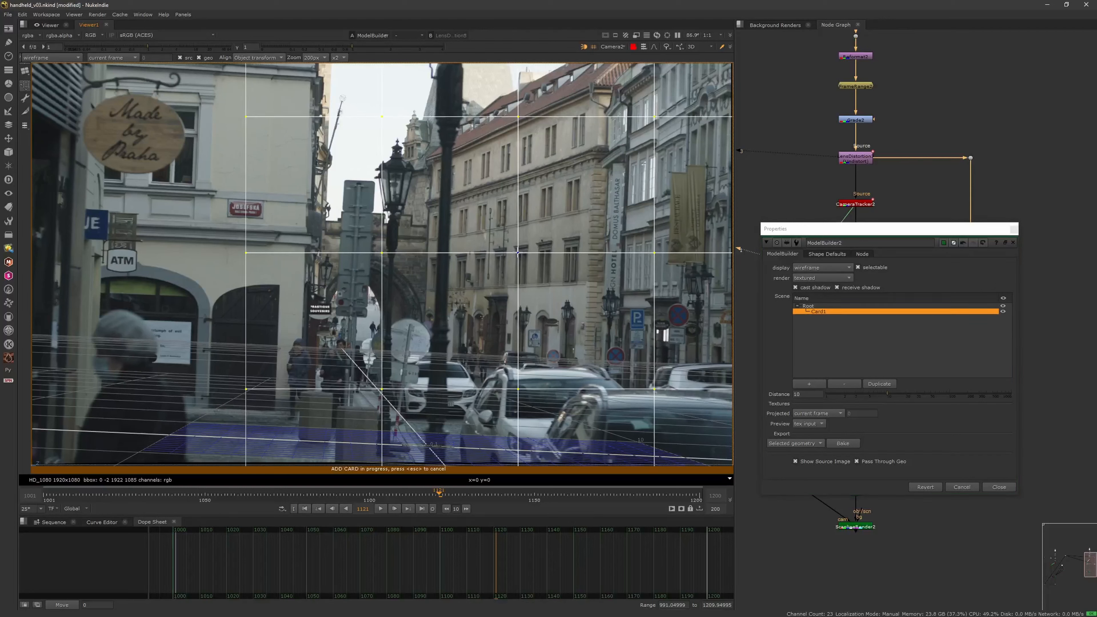
{"action": "scroll", "coordinate": [332, 275], "scroll_direction": "down", "scroll_amount": 5}
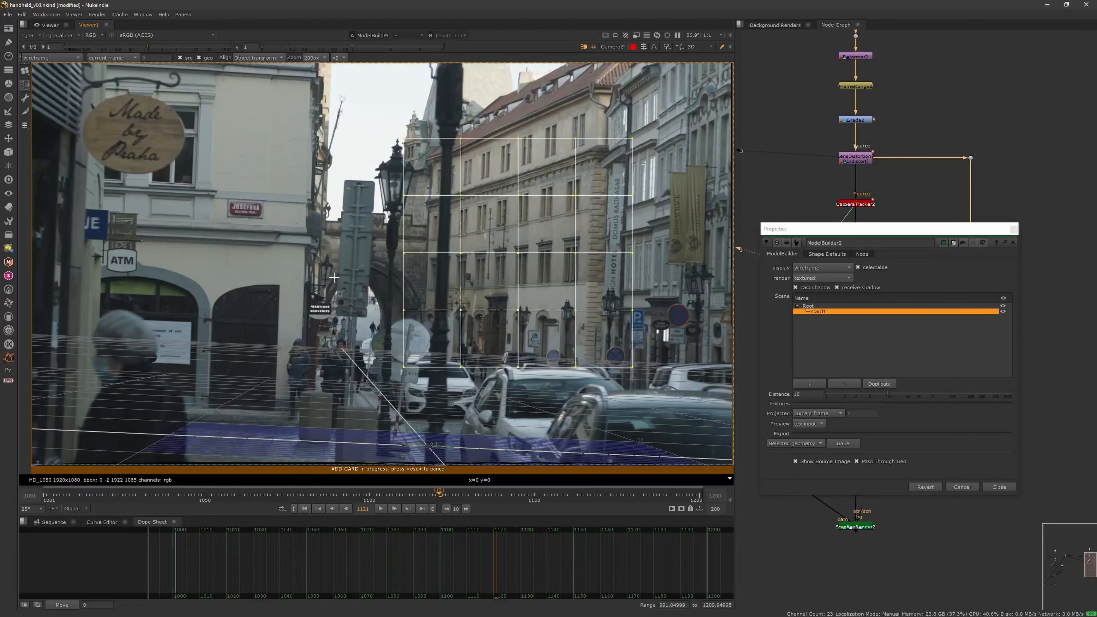
{"action": "scroll", "coordinate": [333, 276], "scroll_direction": "down", "scroll_amount": 2}
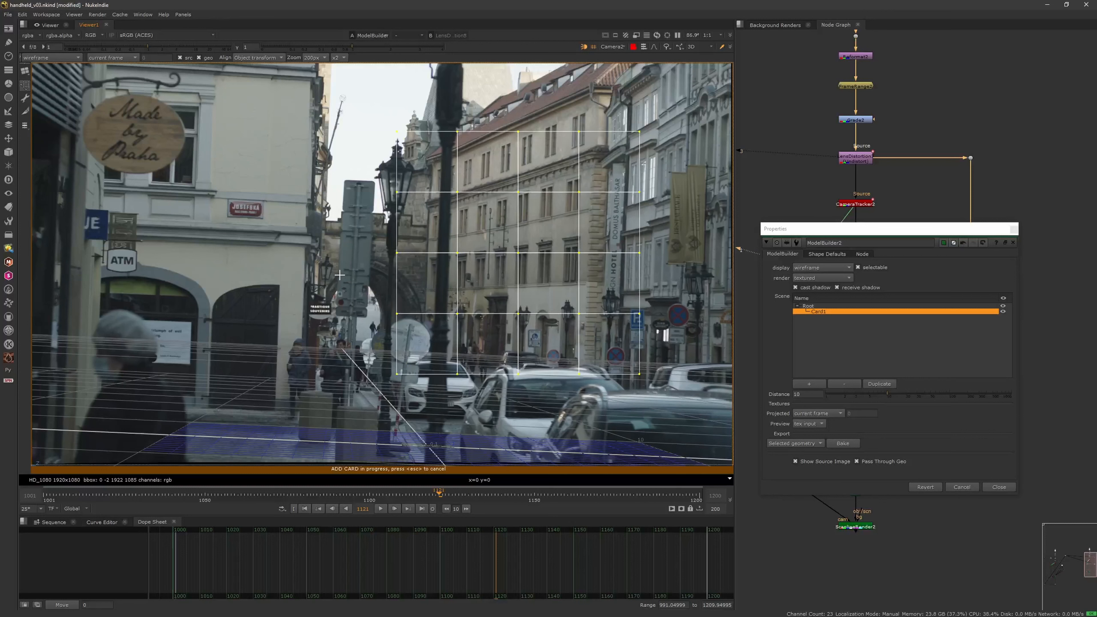
{"action": "key", "text": "Return"}
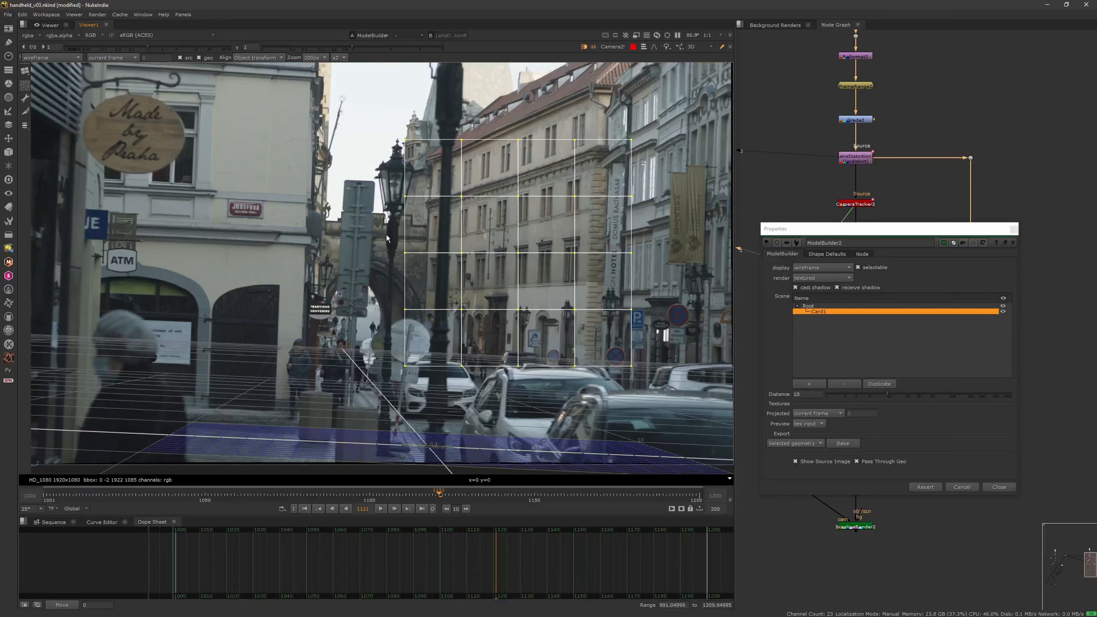
Pin Card1's four corners to the long facade at frame 1121, from the eaves to the ledge above the ground floor.
{"action": "left_click_drag", "start_coordinate": [405, 141], "coordinate": [433, 162]}
{"action": "left_click_drag", "start_coordinate": [661, 165], "coordinate": [598, 97]}
{"action": "left_click_drag", "start_coordinate": [514, 389], "coordinate": [425, 290]}
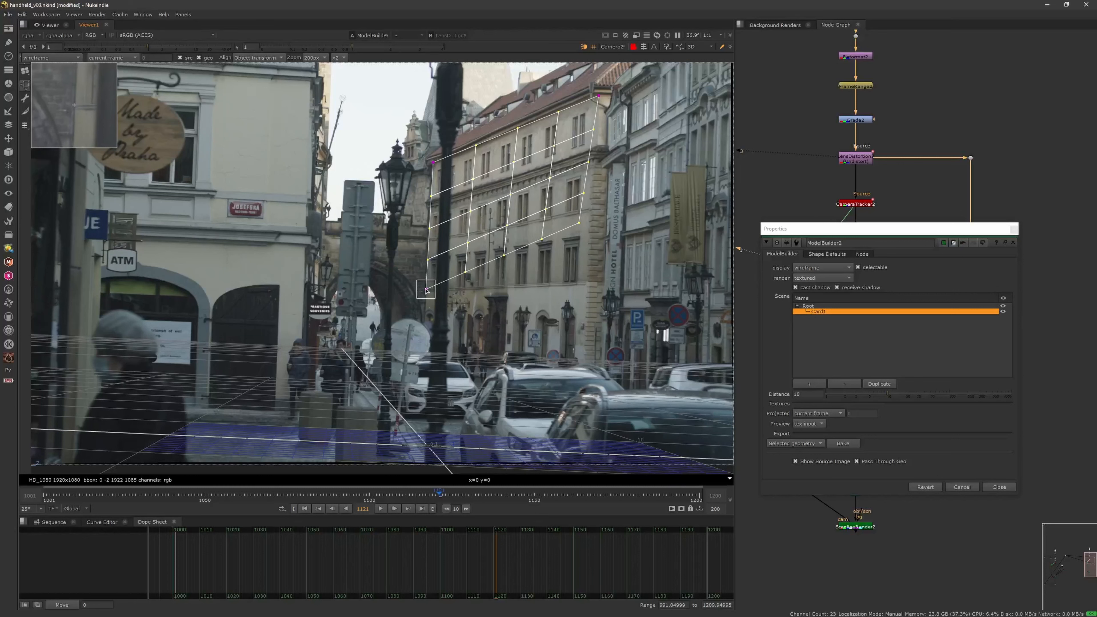
{"action": "left_click_drag", "start_coordinate": [92, 119], "coordinate": [91, 118]}
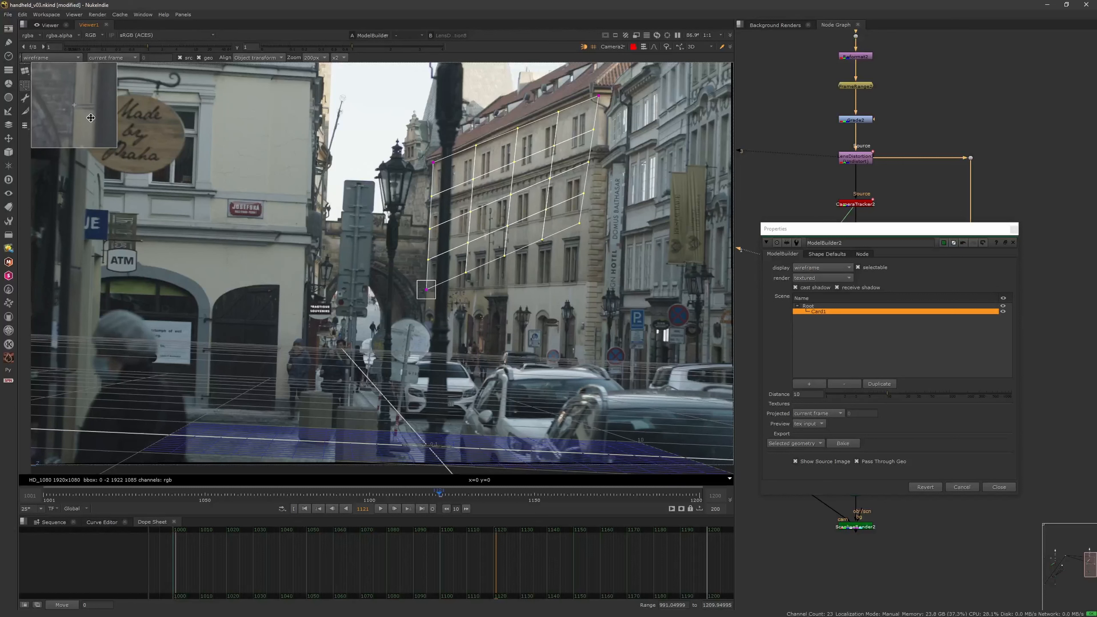
{"action": "left_click_drag", "start_coordinate": [578, 223], "coordinate": [587, 281]}
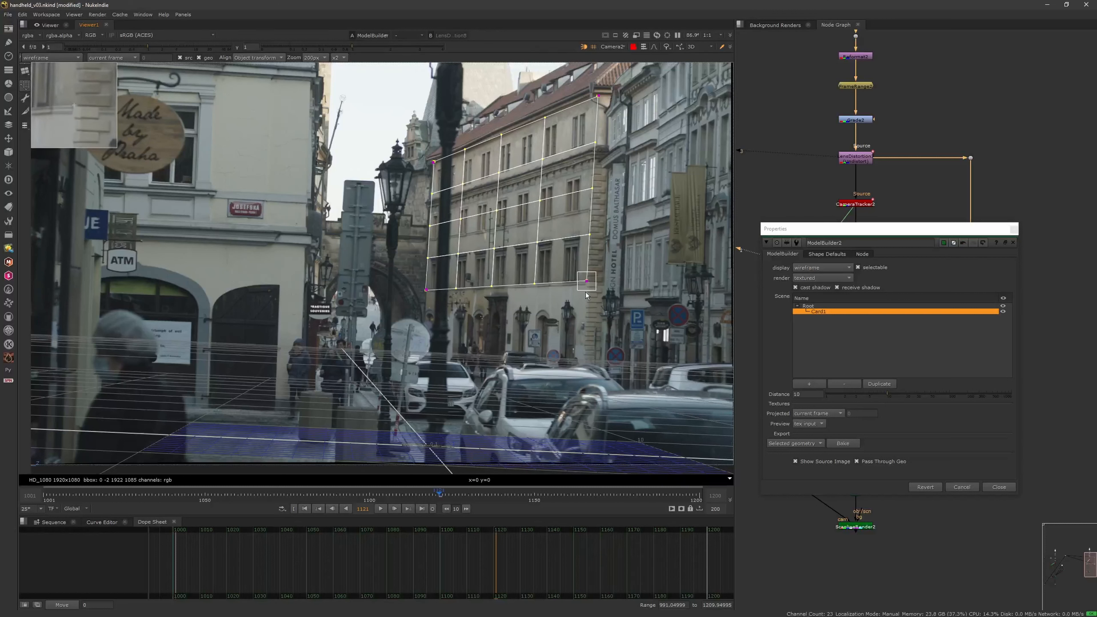
{"action": "left_click_drag", "start_coordinate": [601, 97], "coordinate": [599, 96]}
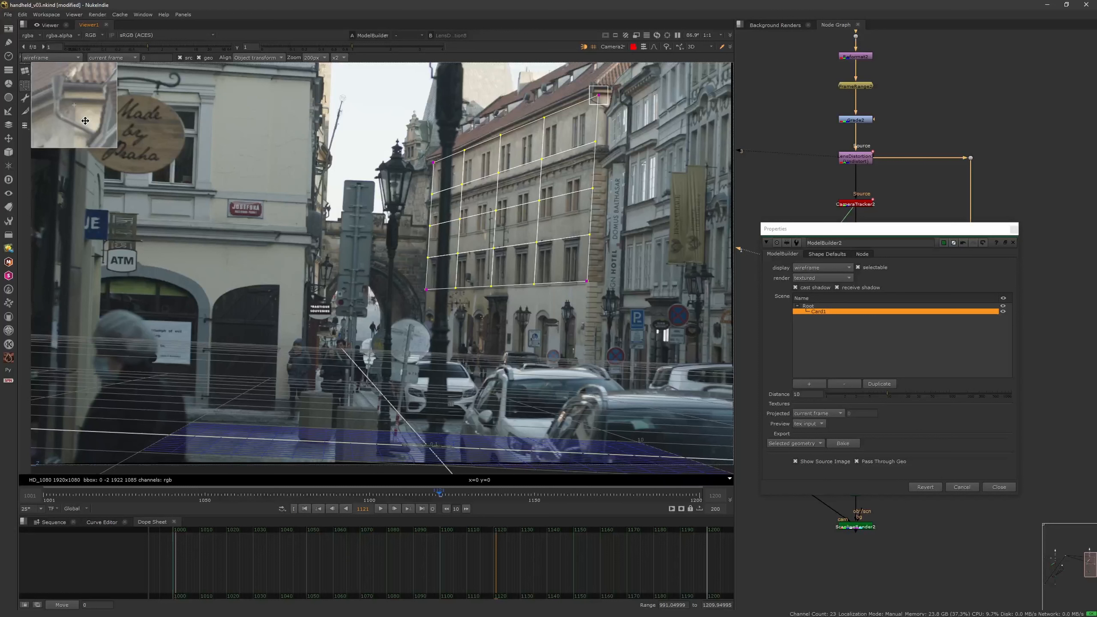
Fine-tune Card1's corners against the facade's edges at frame 1121 using the magnified view.
{"action": "left_click_drag", "start_coordinate": [433, 162], "coordinate": [433, 164]}
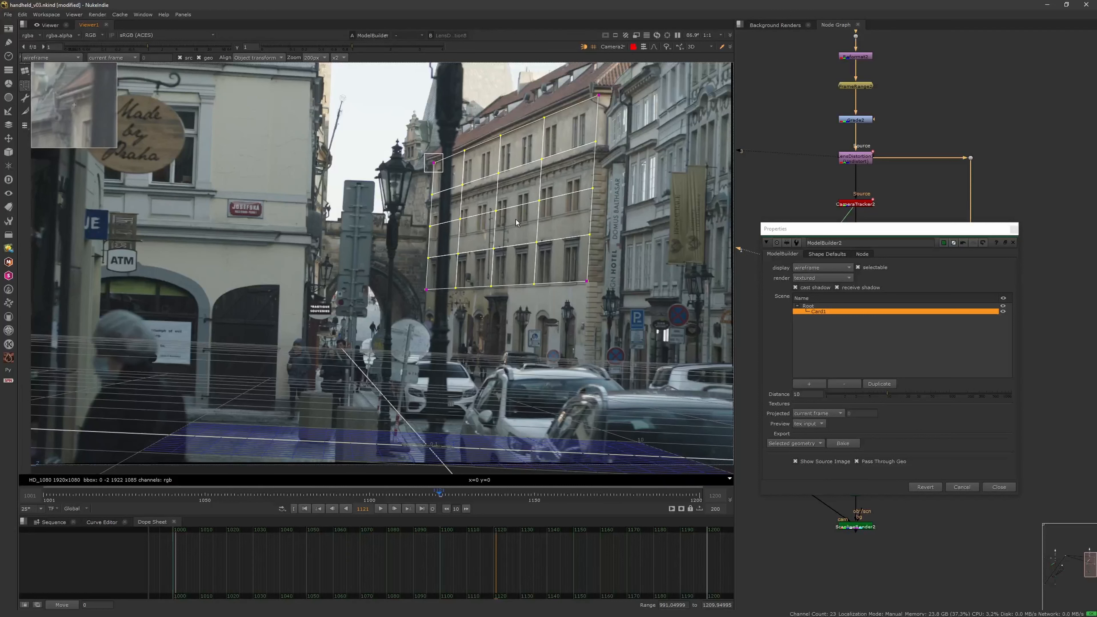
{"action": "left_click_drag", "start_coordinate": [587, 282], "coordinate": [589, 282]}
{"action": "left_click_drag", "start_coordinate": [597, 96], "coordinate": [594, 90]}
{"action": "left_click_drag", "start_coordinate": [434, 165], "coordinate": [434, 162]}
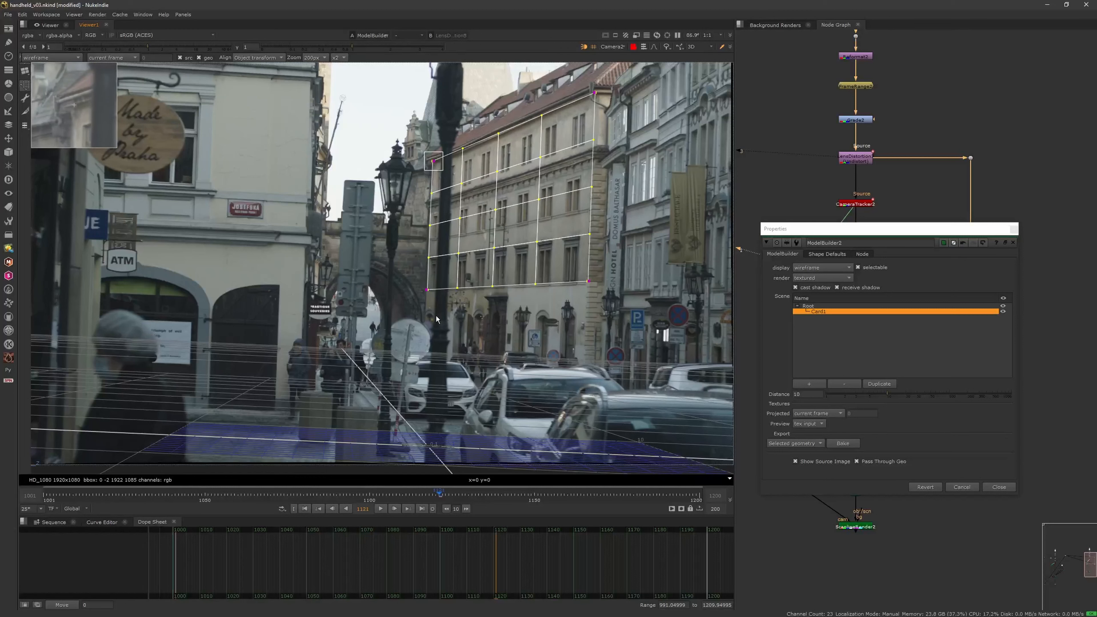
{"action": "left_click_drag", "start_coordinate": [426, 292], "coordinate": [427, 290]}
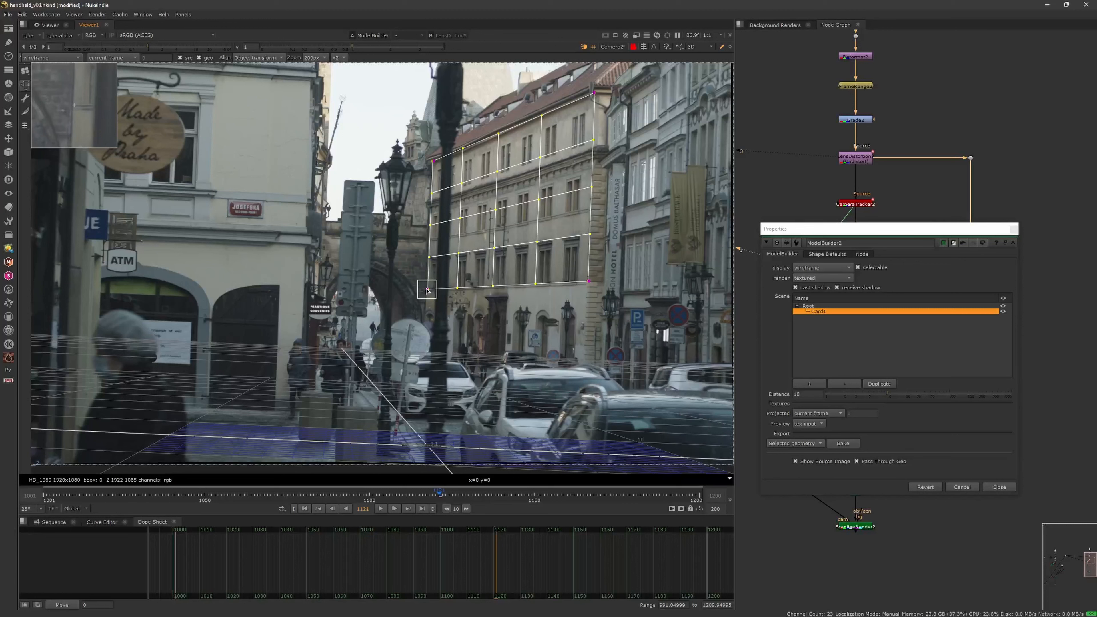
{"action": "left_click_drag", "start_coordinate": [585, 283], "coordinate": [588, 283]}
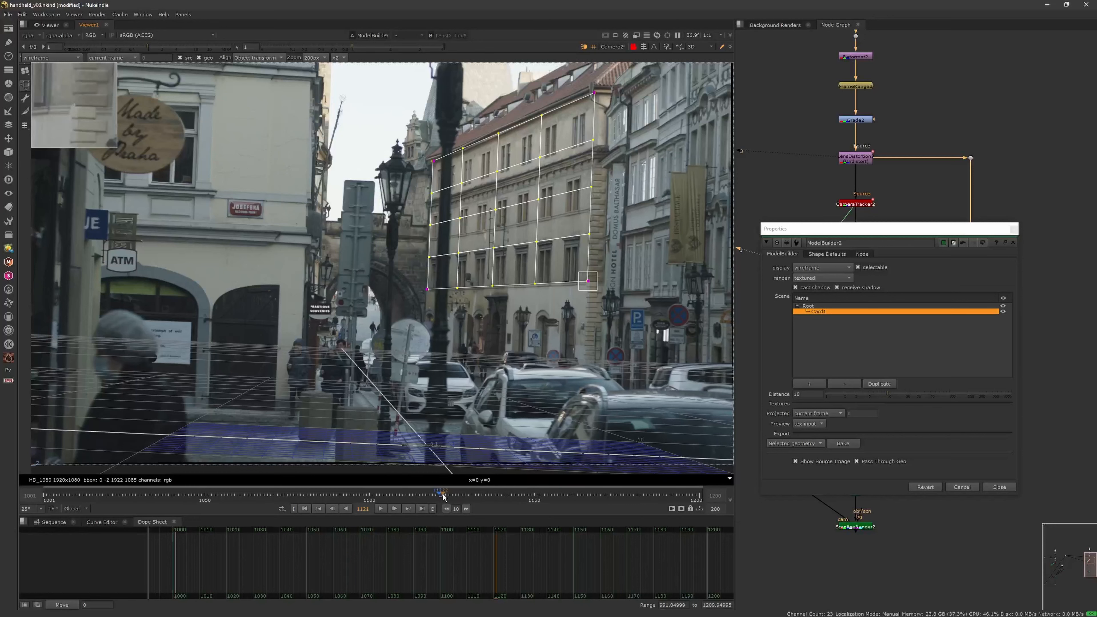
Realign all four corners of Card1 to the same facade points at frame 1072.
{"action": "left_click_drag", "start_coordinate": [438, 496], "coordinate": [278, 492]}
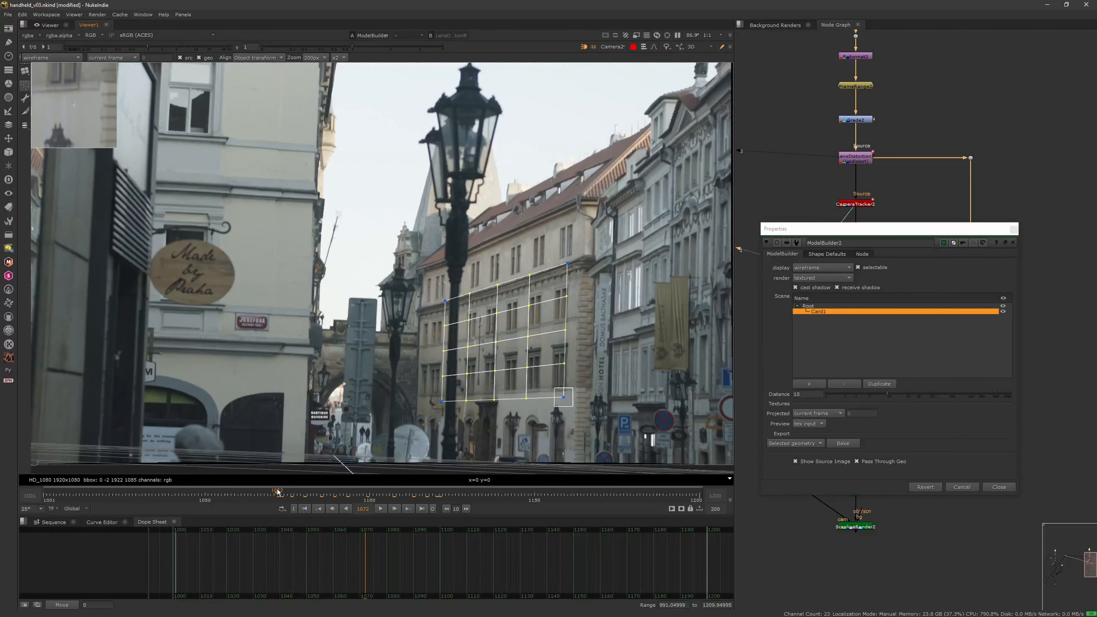
{"action": "left_click_drag", "start_coordinate": [441, 303], "coordinate": [417, 279]}
{"action": "left_click_drag", "start_coordinate": [422, 397], "coordinate": [418, 395]}
{"action": "left_click_drag", "start_coordinate": [426, 272], "coordinate": [422, 276]}
{"action": "left_click_drag", "start_coordinate": [582, 204], "coordinate": [587, 208]}
{"action": "left_click_drag", "start_coordinate": [575, 388], "coordinate": [575, 389]}
{"action": "left_click_drag", "start_coordinate": [425, 271], "coordinate": [424, 270]}
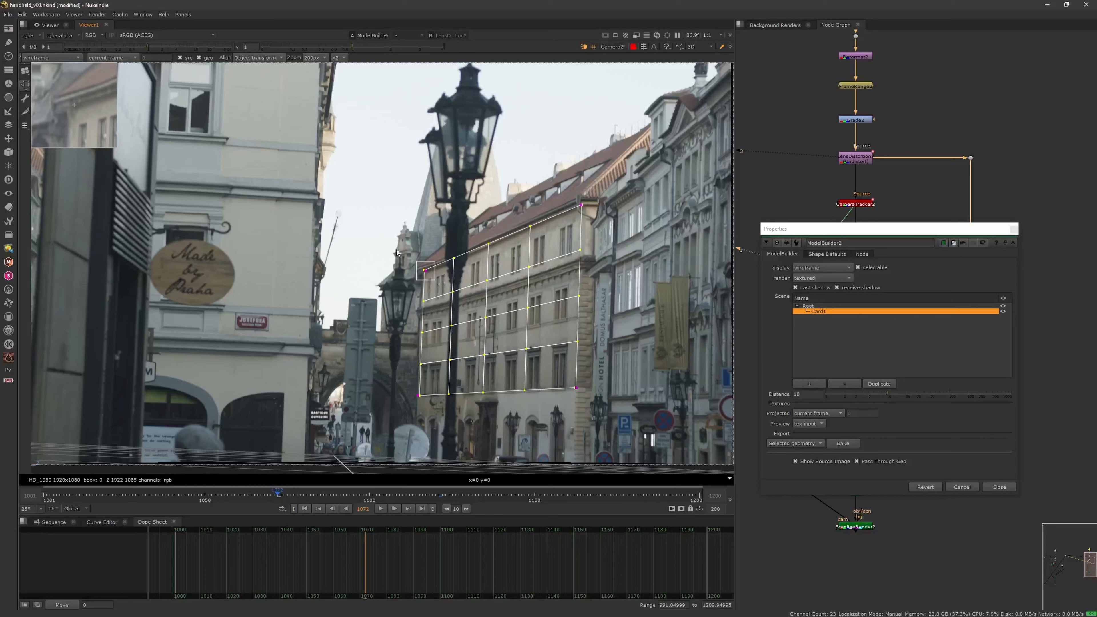
{"action": "left_click_drag", "start_coordinate": [89, 115], "coordinate": [93, 119]}
Refine all four Card1 corners on the facade at a frame near the start of the shot.
{"action": "left_click_drag", "start_coordinate": [439, 496], "coordinate": [69, 490]}
{"action": "middle_click_drag", "start_coordinate": [457, 439], "coordinate": [441, 370]}
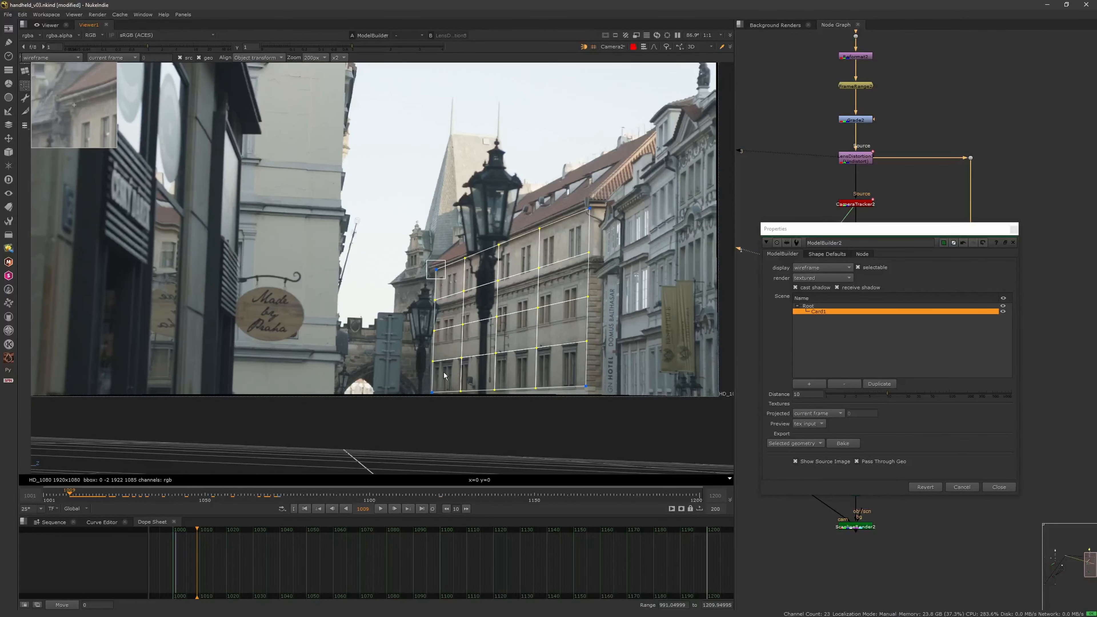
{"action": "left_click", "coordinate": [436, 271]}
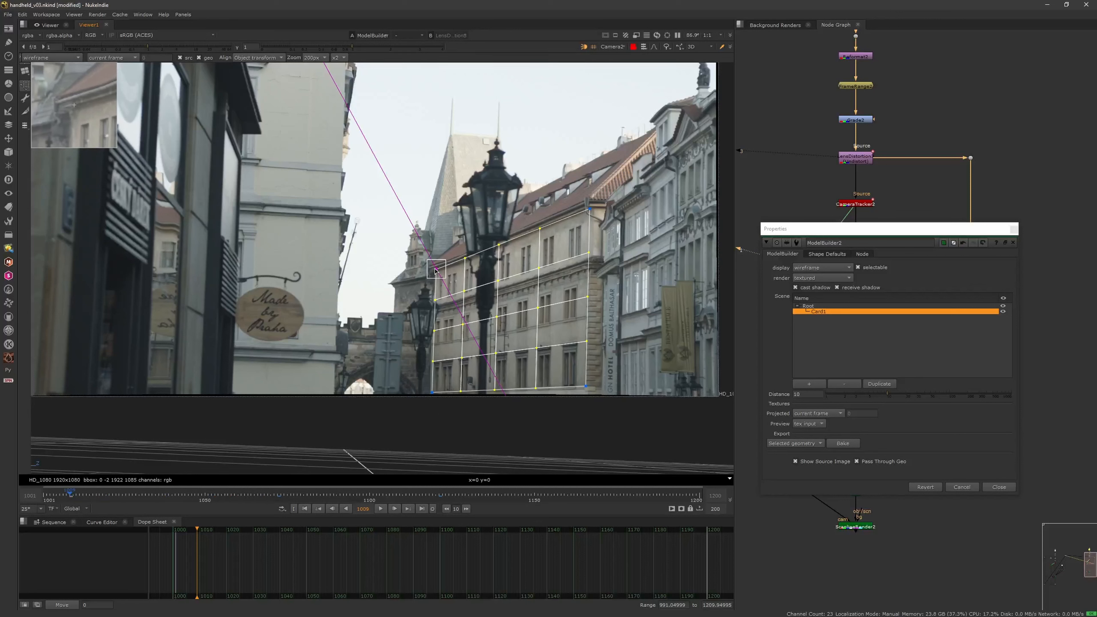
{"action": "left_click_drag", "start_coordinate": [435, 269], "coordinate": [434, 269]}
{"action": "left_click", "coordinate": [591, 209]}
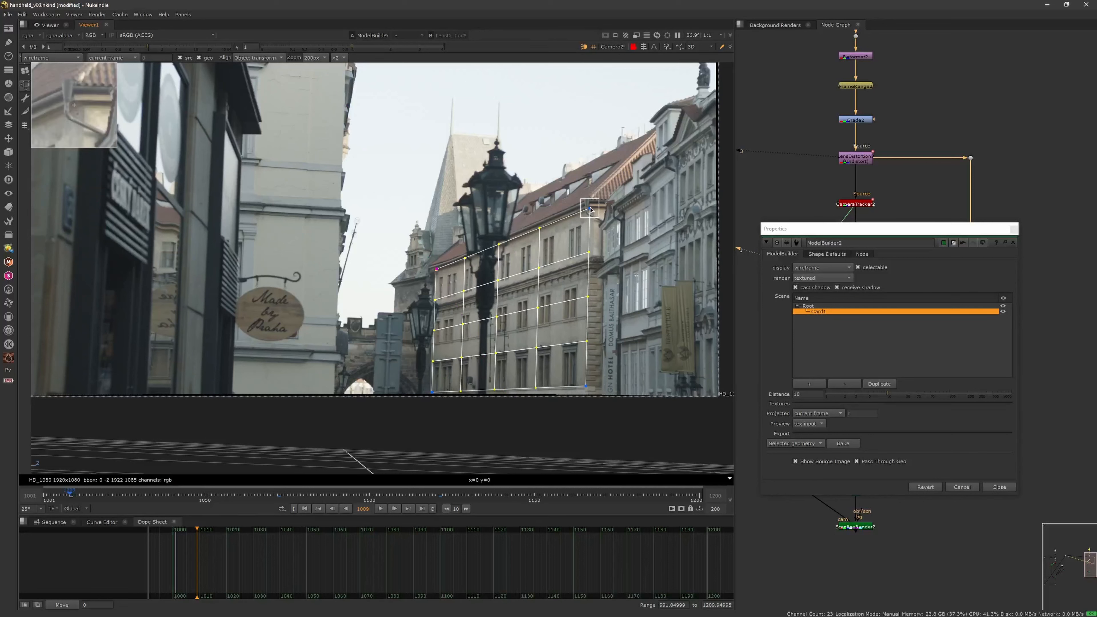
{"action": "left_click_drag", "start_coordinate": [590, 209], "coordinate": [595, 210]}
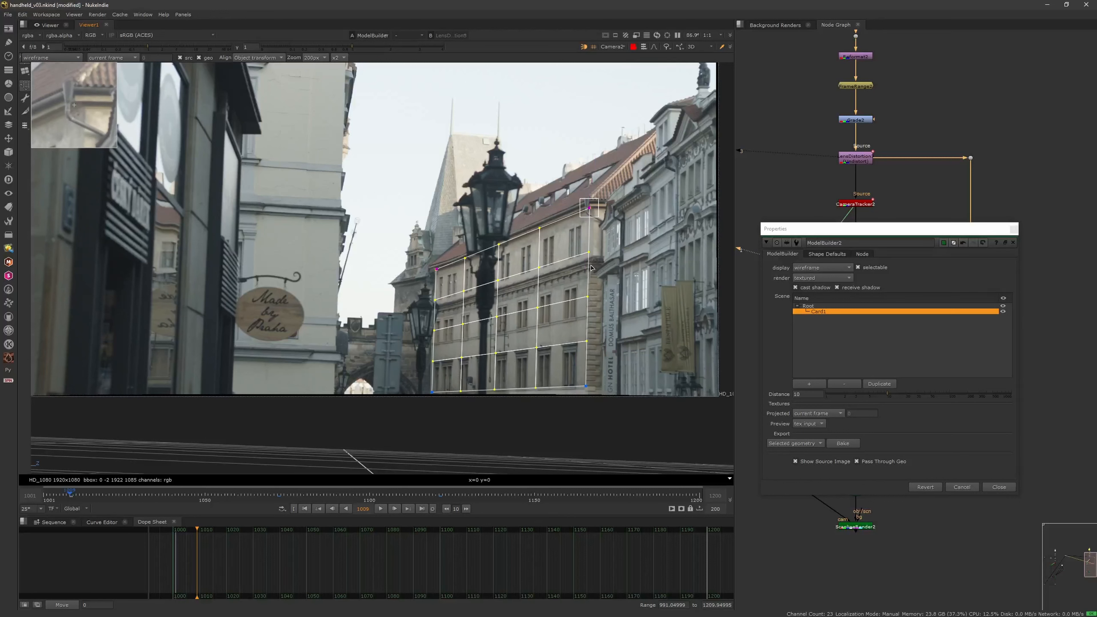
{"action": "left_click_drag", "start_coordinate": [584, 390], "coordinate": [586, 385]}
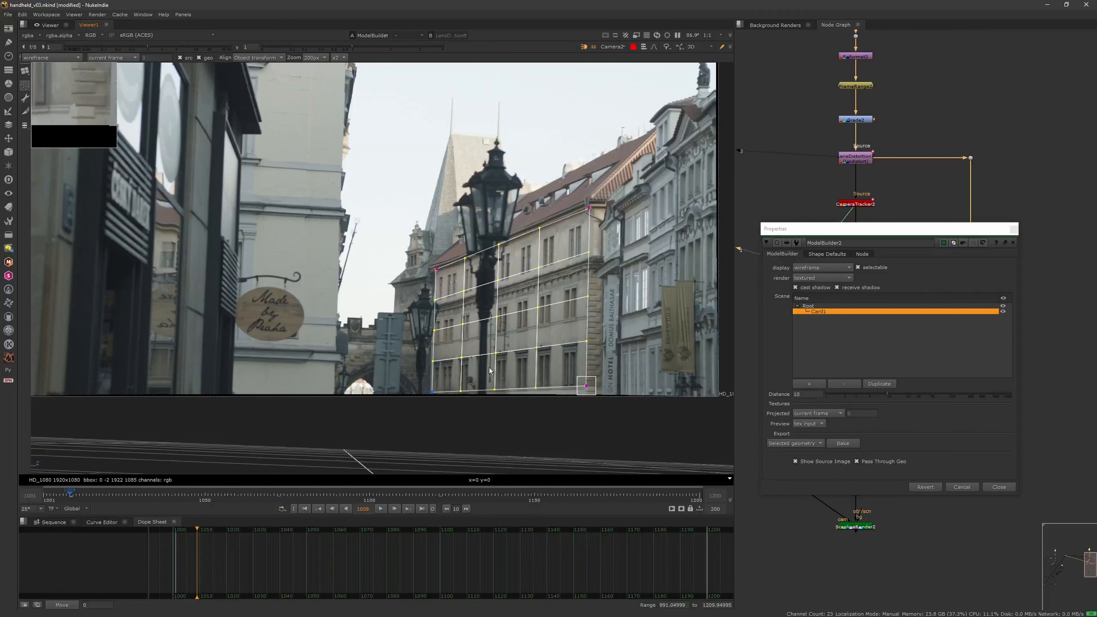
{"action": "left_click_drag", "start_coordinate": [434, 393], "coordinate": [432, 391]}
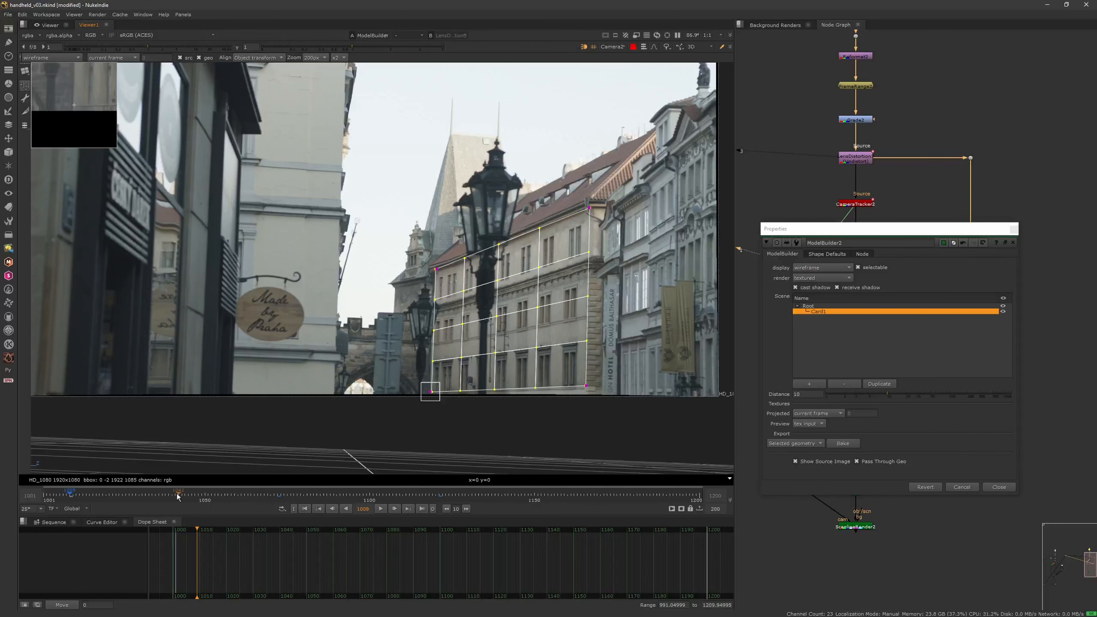
Check Card1 through the shot, then add a second card over the near building with the round sign at frame 1073.
{"action": "left_click_drag", "start_coordinate": [119, 498], "coordinate": [281, 493]}
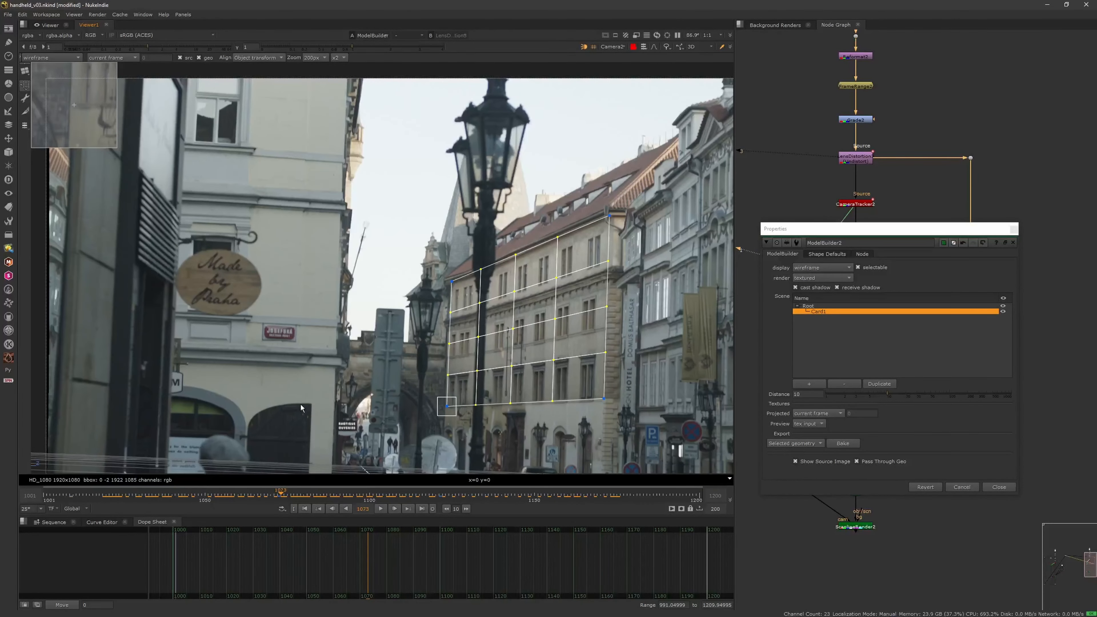
{"action": "left_click", "coordinate": [24, 71]}
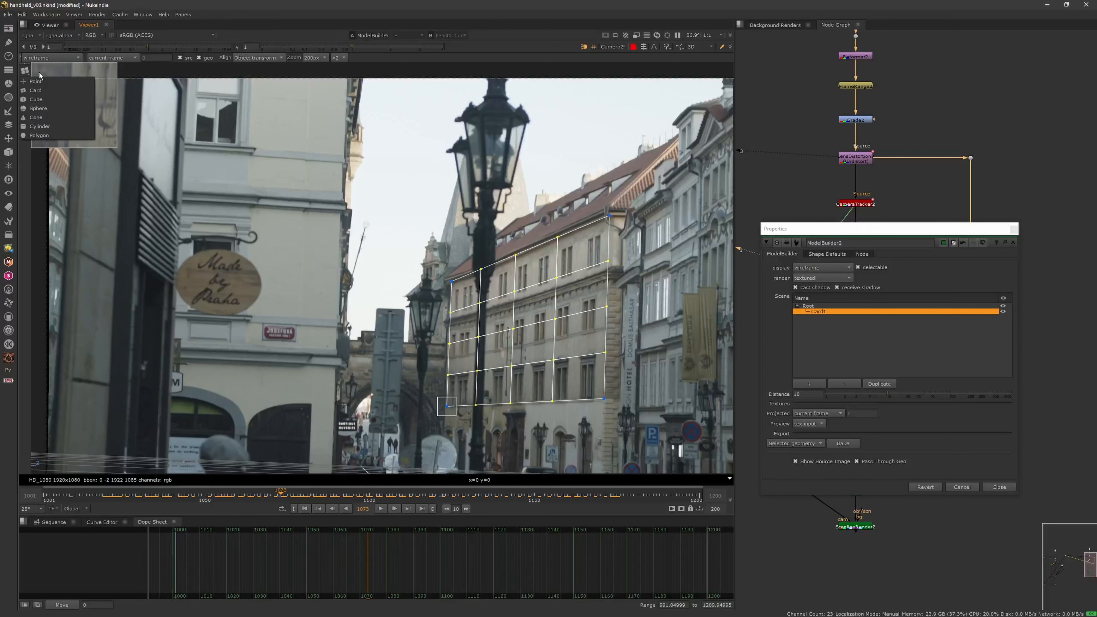
{"action": "left_click", "coordinate": [43, 91]}
{"action": "left_click", "coordinate": [277, 285]}
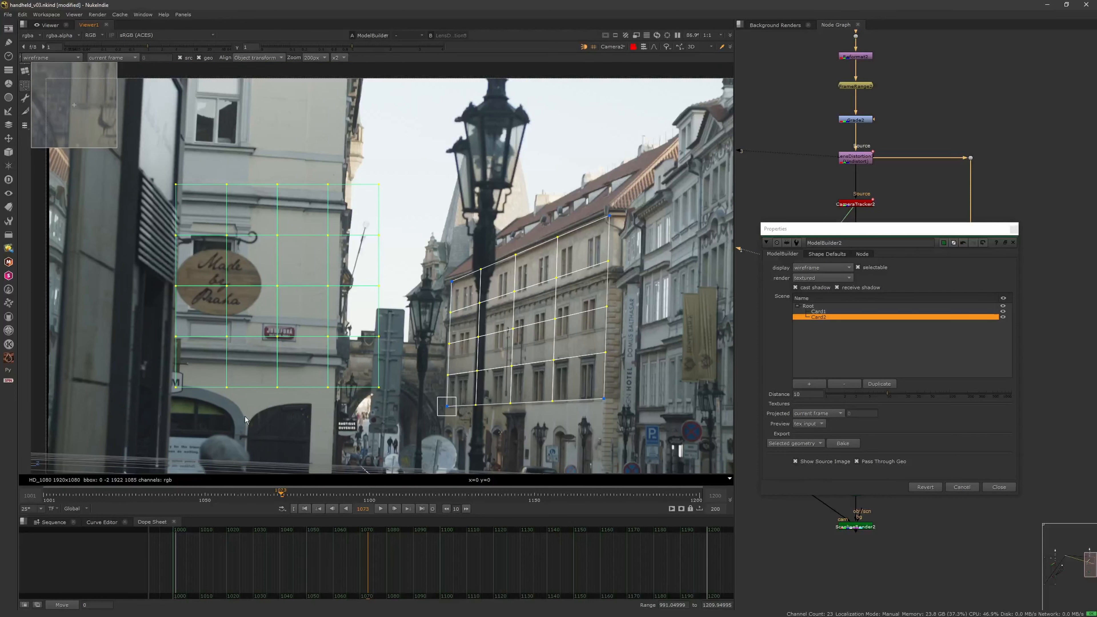
{"action": "middle_click_drag", "start_coordinate": [258, 403], "coordinate": [279, 432]}
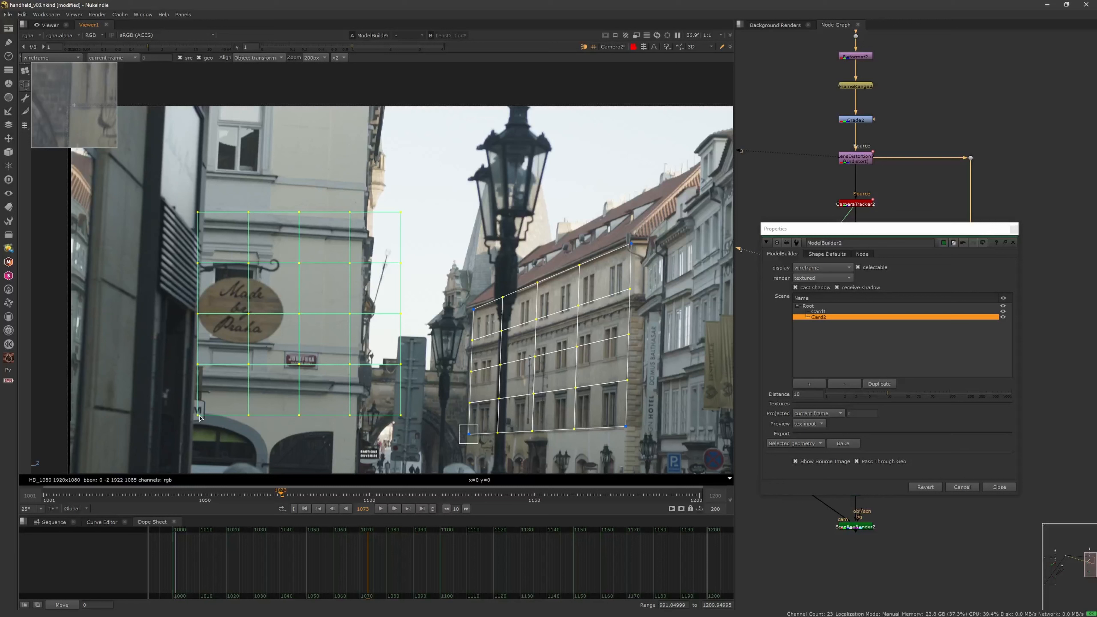
Pin Card2's corners to the near building's wall, between the upper ledge and the ledge below the street sign.
{"action": "left_click_drag", "start_coordinate": [199, 220], "coordinate": [270, 185]}
{"action": "left_click_drag", "start_coordinate": [475, 183], "coordinate": [365, 191]}
{"action": "left_click_drag", "start_coordinate": [278, 398], "coordinate": [268, 374]}
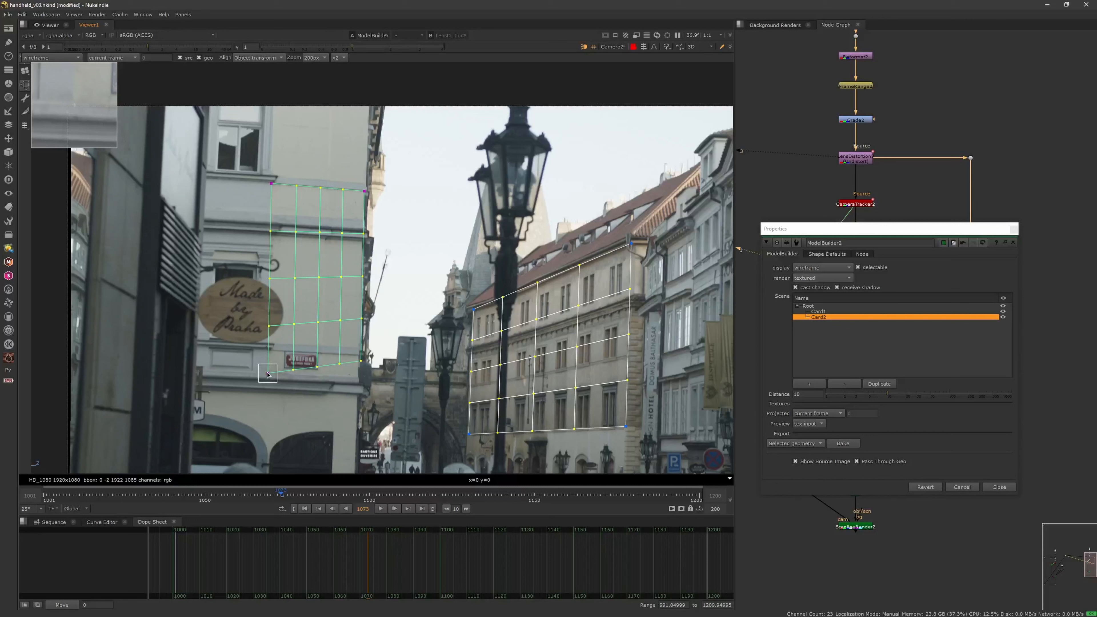
{"action": "left_click_drag", "start_coordinate": [361, 361], "coordinate": [357, 380]}
{"action": "left_click_drag", "start_coordinate": [268, 373], "coordinate": [267, 374]}
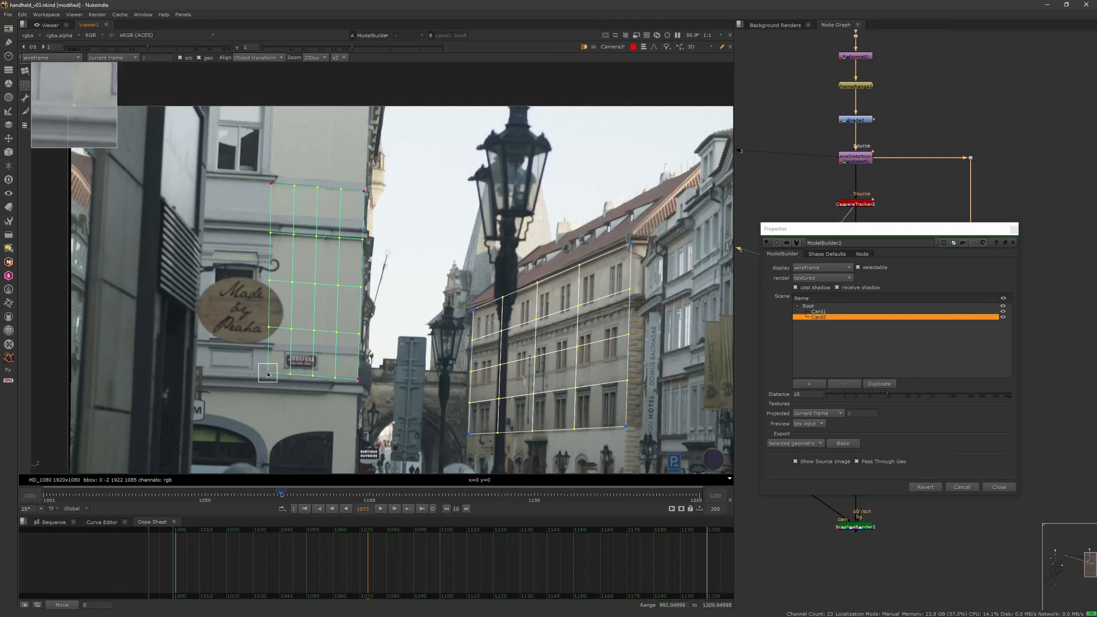
Refine Card2's four corners on the near building's wall at frame 1073.
{"action": "left_click_drag", "start_coordinate": [357, 379], "coordinate": [357, 377]}
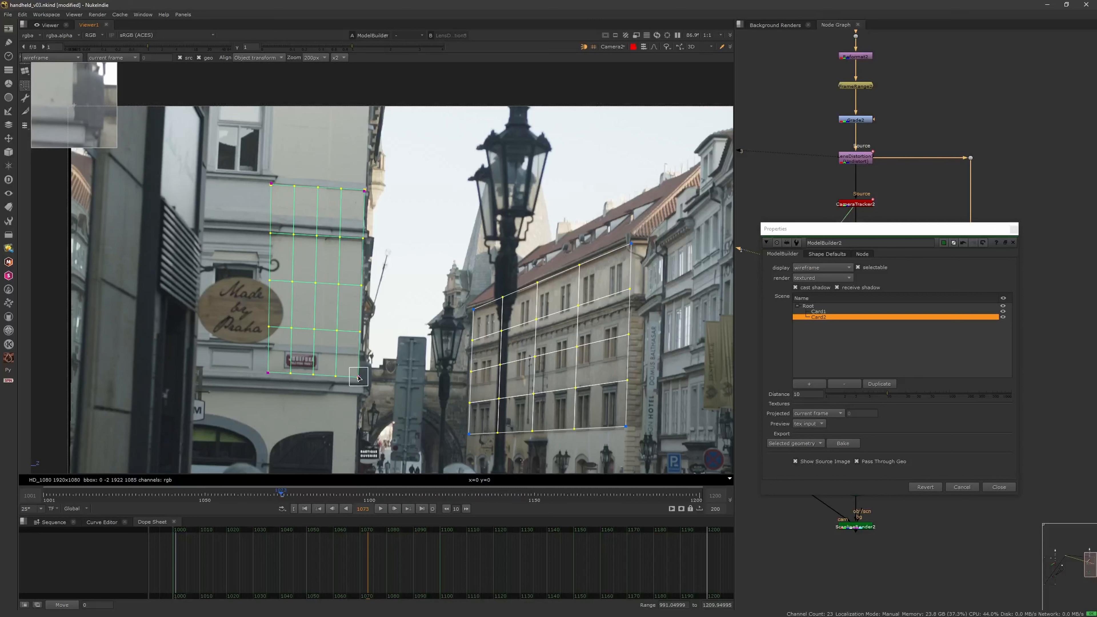
{"action": "left_click_drag", "start_coordinate": [271, 183], "coordinate": [271, 184]}
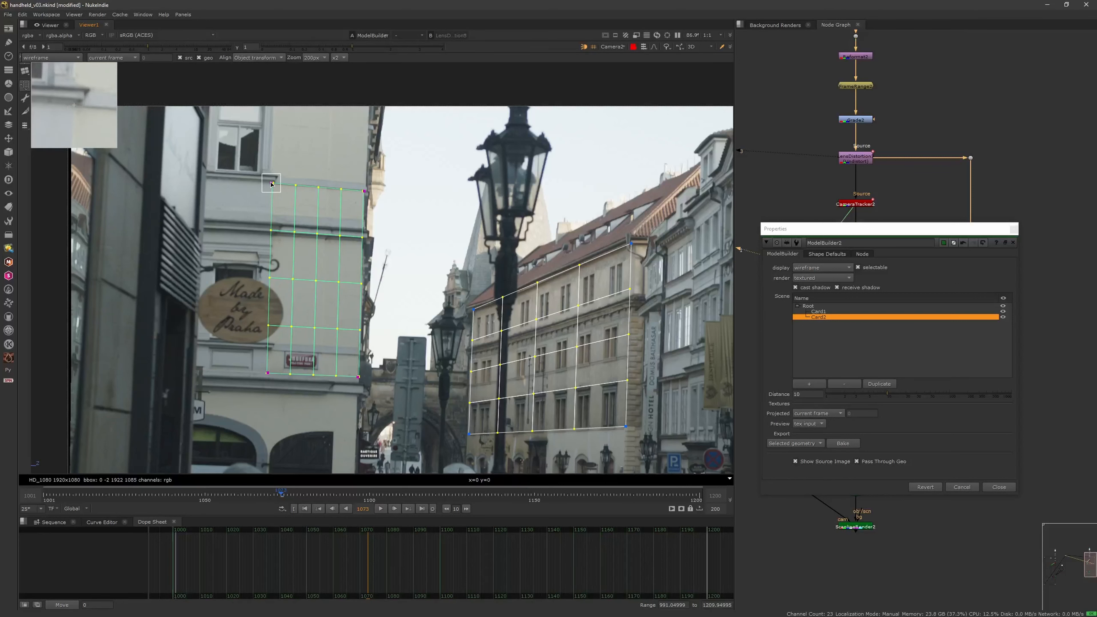
{"action": "left_click_drag", "start_coordinate": [364, 192], "coordinate": [363, 192]}
{"action": "left_click_drag", "start_coordinate": [267, 374], "coordinate": [267, 373]}
{"action": "left_click_drag", "start_coordinate": [358, 379], "coordinate": [357, 379]}
Realign all four Card2 corners to the same wall points at an earlier frame.
{"action": "left_click_drag", "start_coordinate": [314, 489], "coordinate": [221, 495]}
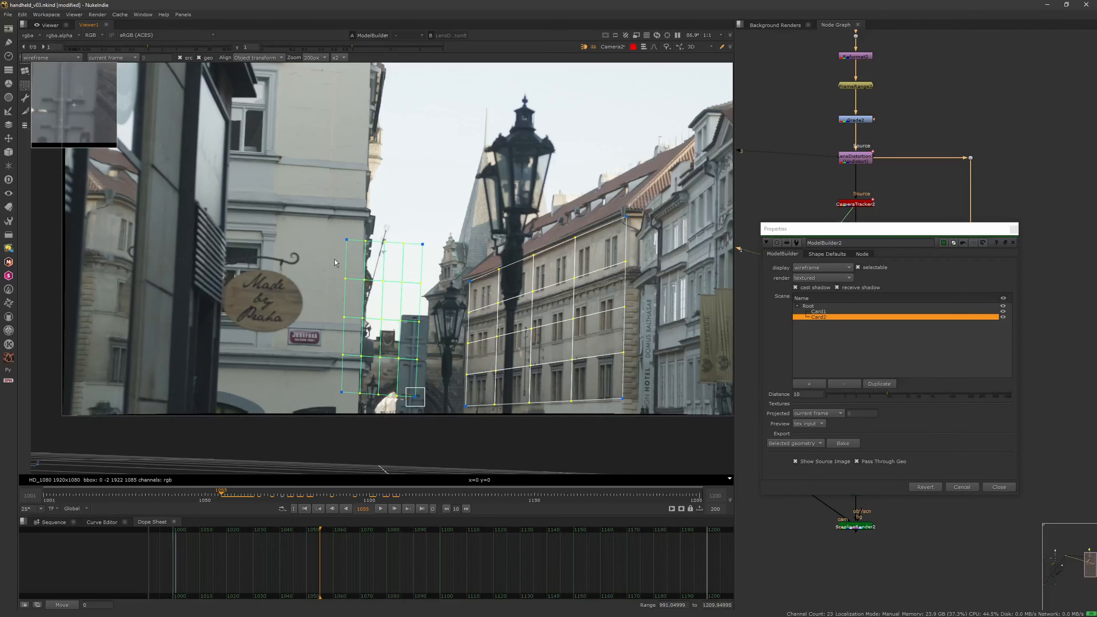
{"action": "left_click_drag", "start_coordinate": [348, 243], "coordinate": [240, 199]}
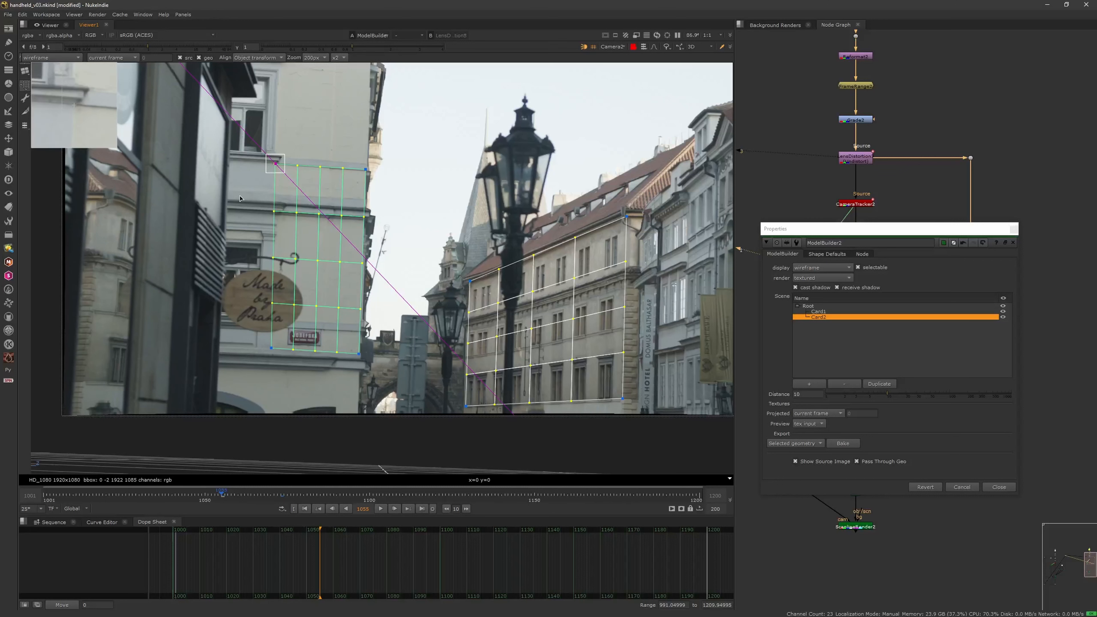
{"action": "left_click_drag", "start_coordinate": [366, 169], "coordinate": [367, 171]}
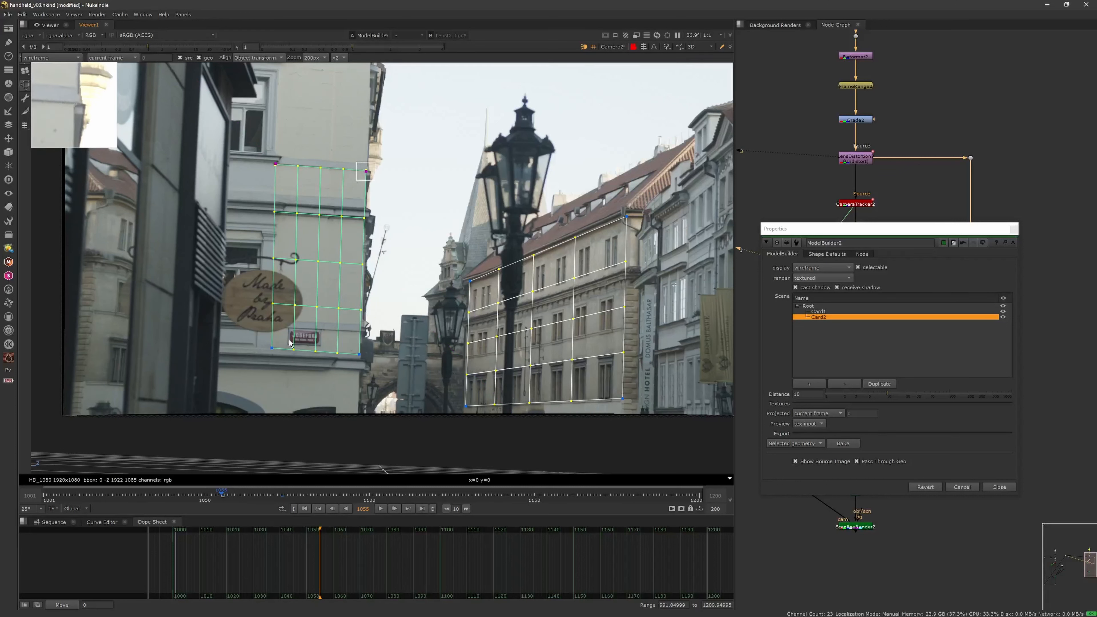
{"action": "left_click", "coordinate": [272, 350]}
{"action": "left_click_drag", "start_coordinate": [272, 352], "coordinate": [274, 346]}
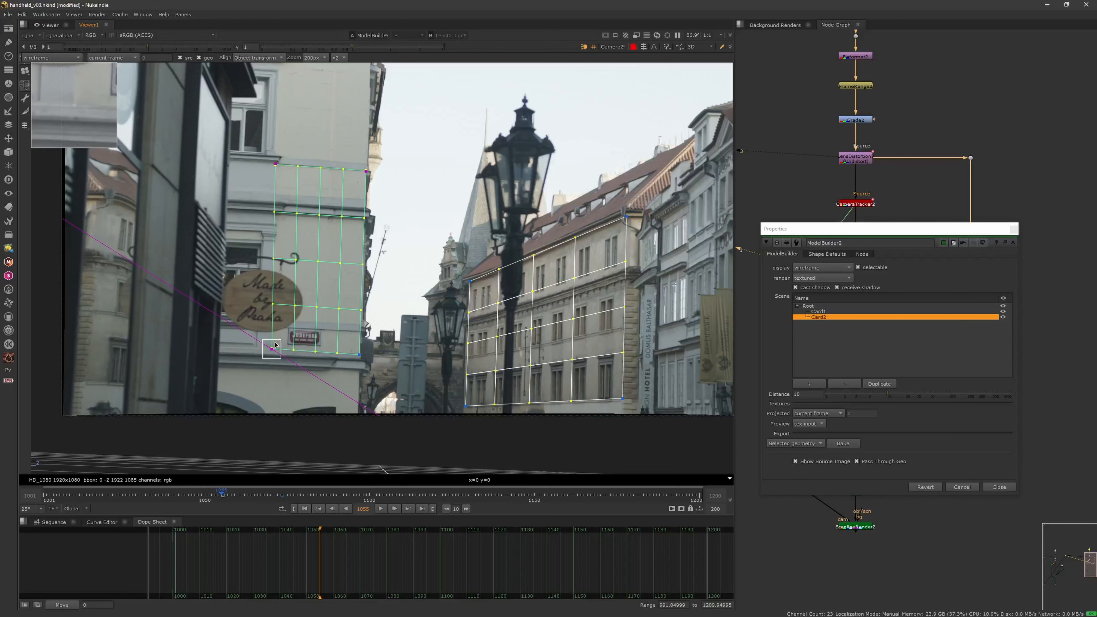
{"action": "left_click", "coordinate": [359, 354]}
Refine all four Card2 corners on the near building's wall at a frame late in the shot.
{"action": "mouse_move", "coordinate": [240, 496]}
{"action": "left_mouse_down"}
{"action": "mouse_move", "coordinate": [576, 500]}
{"action": "mouse_move", "coordinate": [561, 500]}
{"action": "left_mouse_up"}
{"action": "middle_click_drag", "start_coordinate": [354, 289], "coordinate": [382, 268]}
{"action": "left_click_drag", "start_coordinate": [368, 196], "coordinate": [369, 199]}
{"action": "left_click_drag", "start_coordinate": [75, 122], "coordinate": [85, 131]}
{"action": "left_click", "coordinate": [267, 193]}
{"action": "left_click", "coordinate": [262, 402]}
{"action": "left_click", "coordinate": [360, 407]}
Play through the shot to check that Card2 stays locked to the near building's wall.
{"action": "left_click_drag", "start_coordinate": [524, 495], "coordinate": [321, 495]}
{"action": "scroll", "coordinate": [387, 408], "scroll_direction": "down", "scroll_amount": 3}
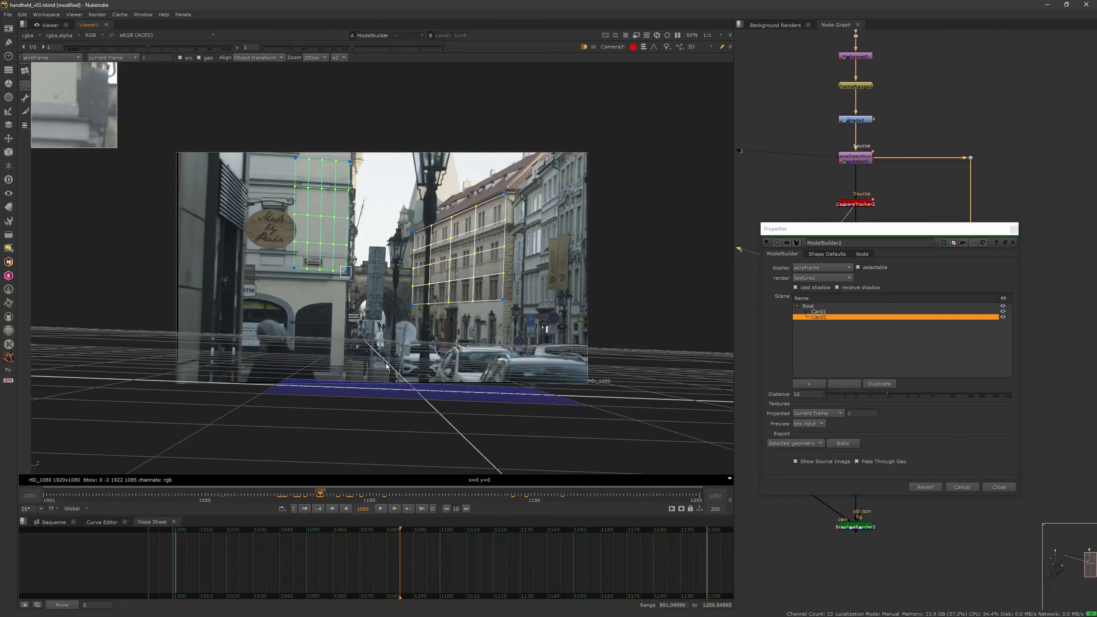
{"action": "scroll", "coordinate": [448, 365], "scroll_direction": "up", "scroll_amount": 1}
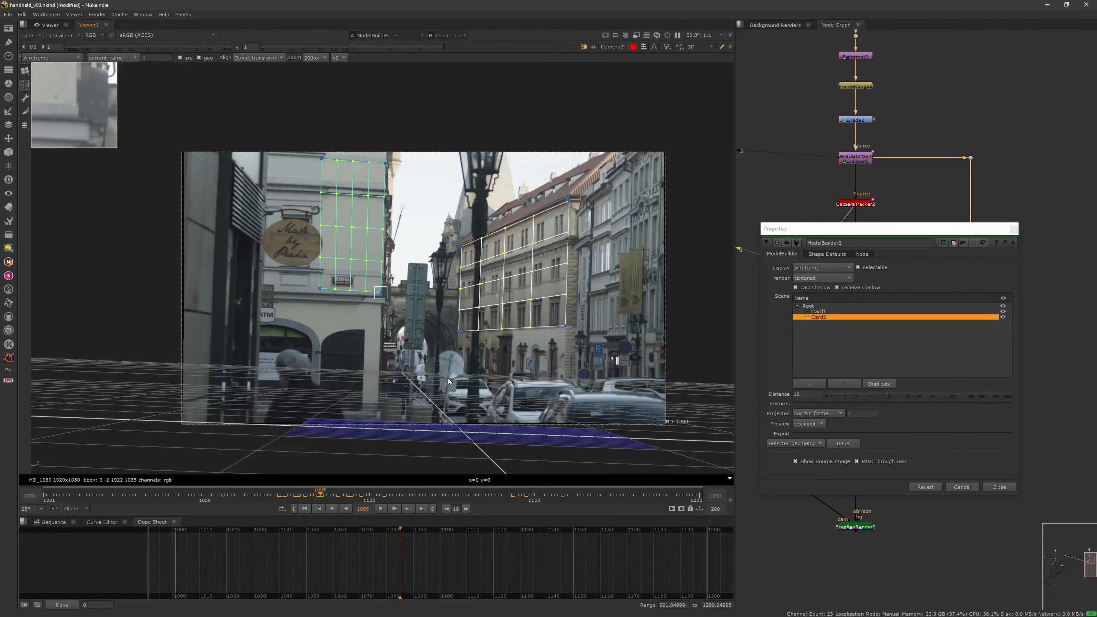
{"action": "scroll", "coordinate": [449, 380], "scroll_direction": "up", "scroll_amount": 2}
{"action": "scroll", "coordinate": [531, 372], "scroll_direction": "up", "scroll_amount": 3}
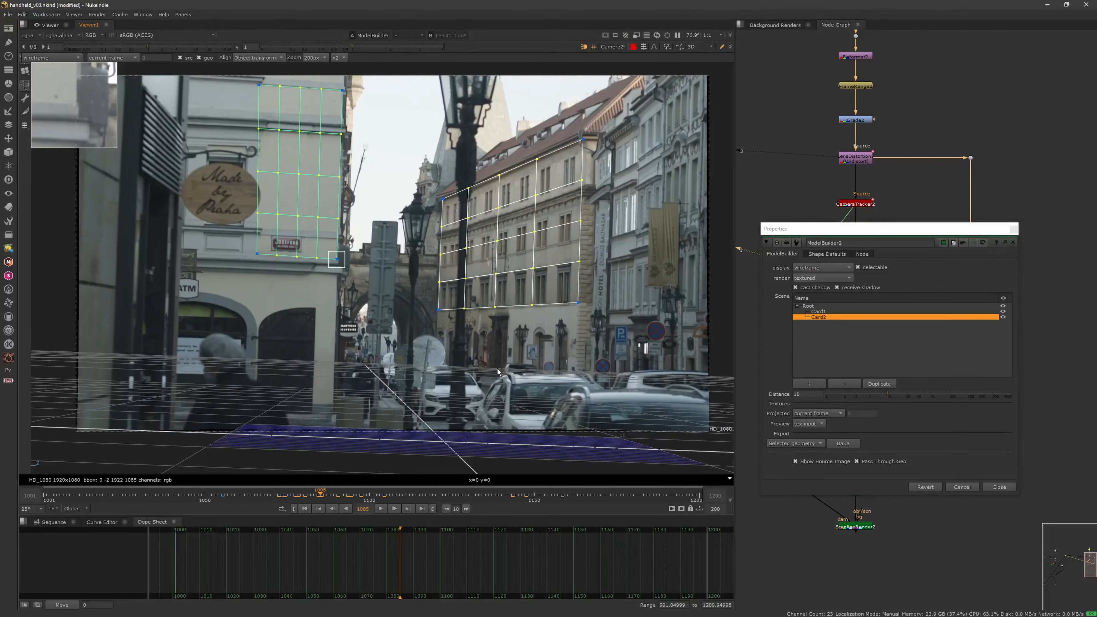
{"action": "scroll", "coordinate": [531, 372], "scroll_direction": "down", "scroll_amount": 5}
{"action": "scroll", "coordinate": [530, 371], "scroll_direction": "up", "scroll_amount": 2}
{"action": "scroll", "coordinate": [531, 374], "scroll_direction": "up", "scroll_amount": 2}
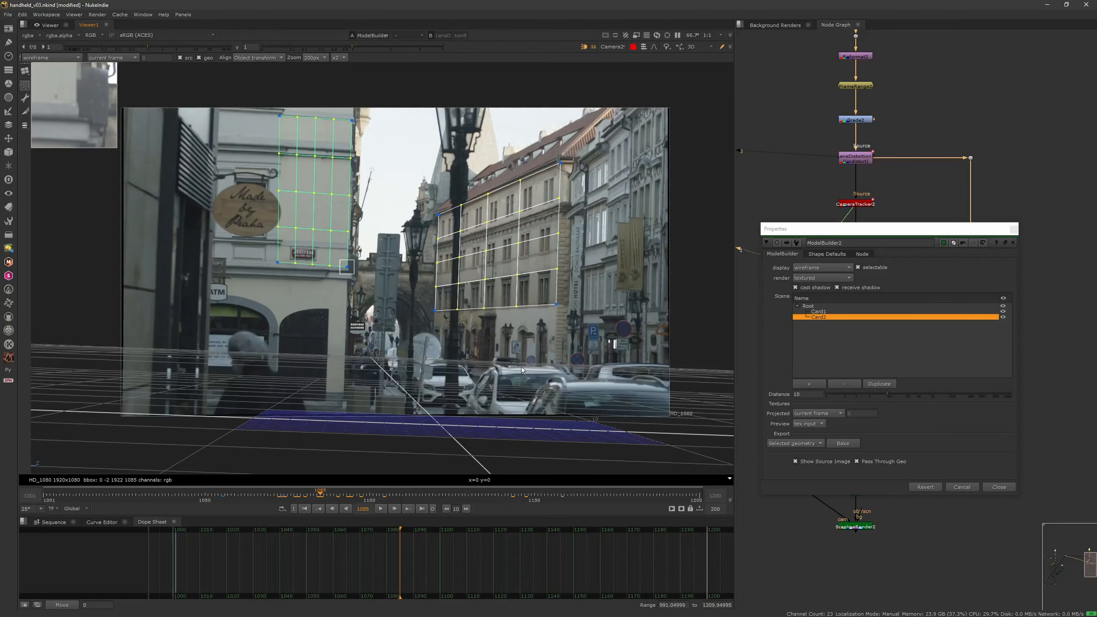
{"action": "left_click", "coordinate": [381, 505]}
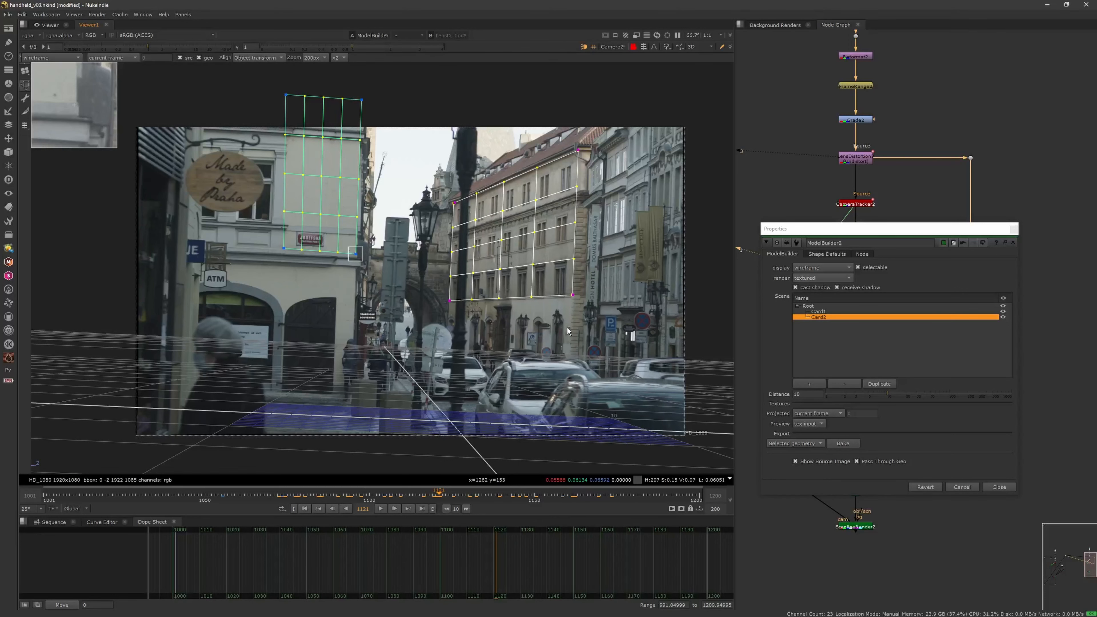
Examine both cards' placement relative to the camera in the free 3D view, return to the 2D image and close ModelBuilder2's properties.
{"action": "left_click", "coordinate": [633, 46]}
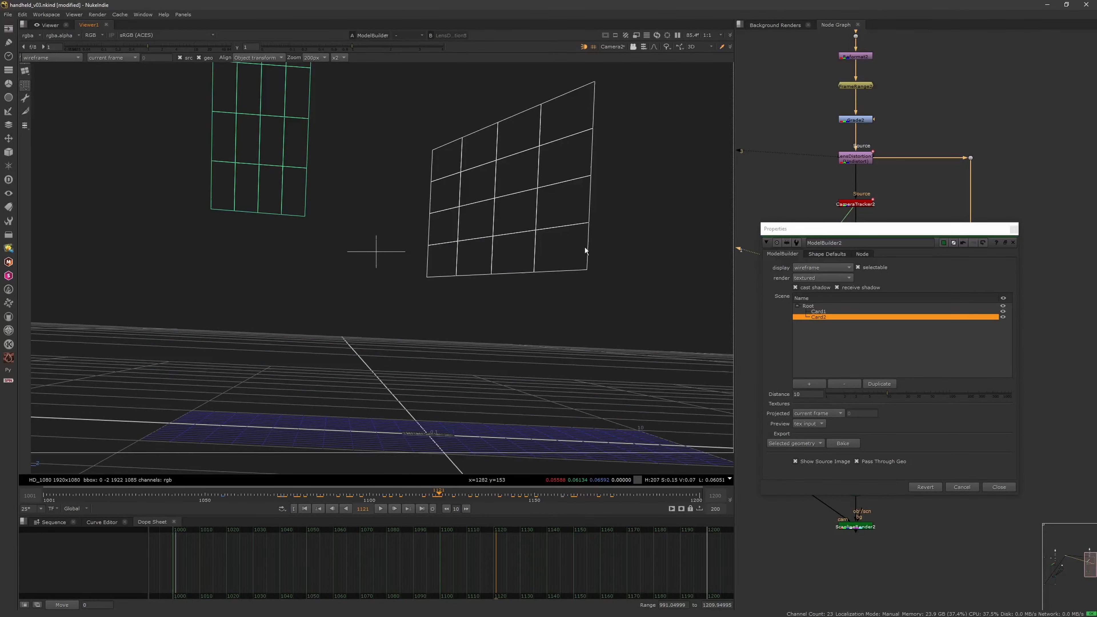
{"action": "middle_click_drag", "start_coordinate": [587, 250], "coordinate": [471, 301], "text": "alt"}
{"action": "mouse_move", "coordinate": [471, 301]}
{"action": "left_mouse_down", "text": "ctrl"}
{"action": "mouse_move", "coordinate": [456, 337]}
{"action": "mouse_move", "coordinate": [467, 315]}
{"action": "mouse_move", "coordinate": [453, 306]}
{"action": "mouse_move", "coordinate": [483, 300]}
{"action": "left_mouse_up", "text": "ctrl"}
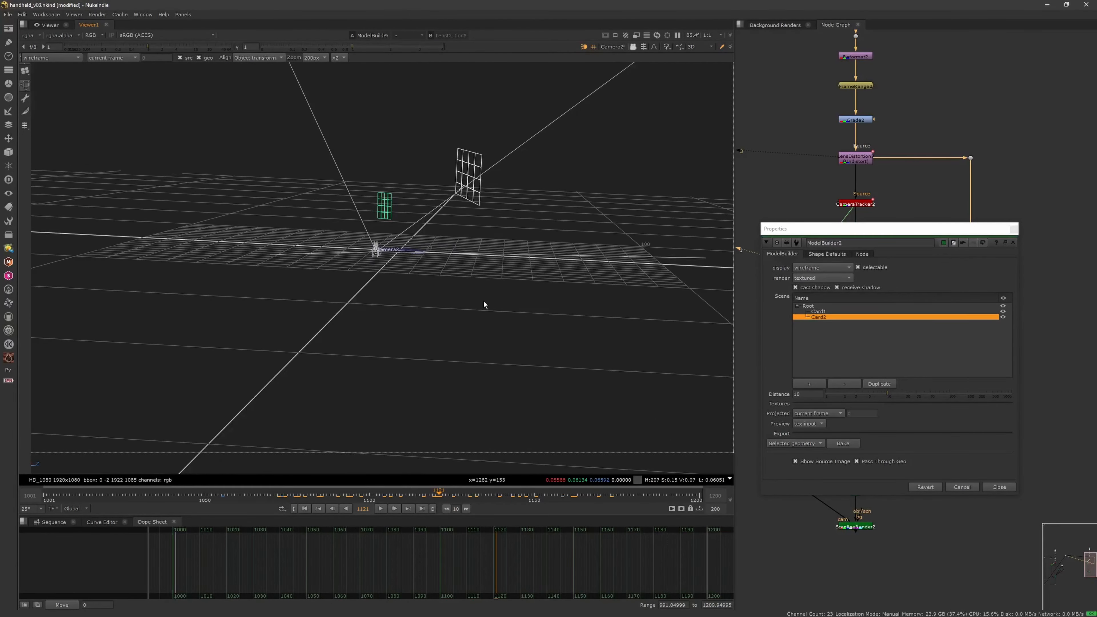
{"action": "key", "text": "Tab"}
{"action": "left_click", "coordinate": [1012, 243]}
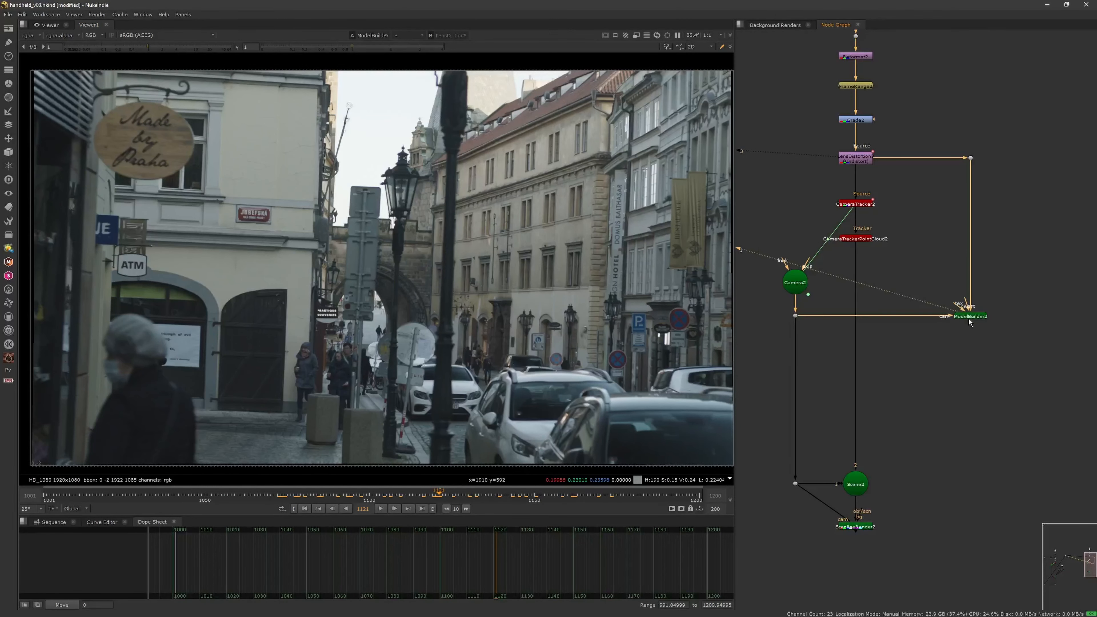
Reopen ModelBuilder2 and add a new card over the near building's wall at frame 1162.
{"action": "double_click", "coordinate": [969, 319]}
{"action": "left_click_drag", "start_coordinate": [453, 500], "coordinate": [574, 495]}
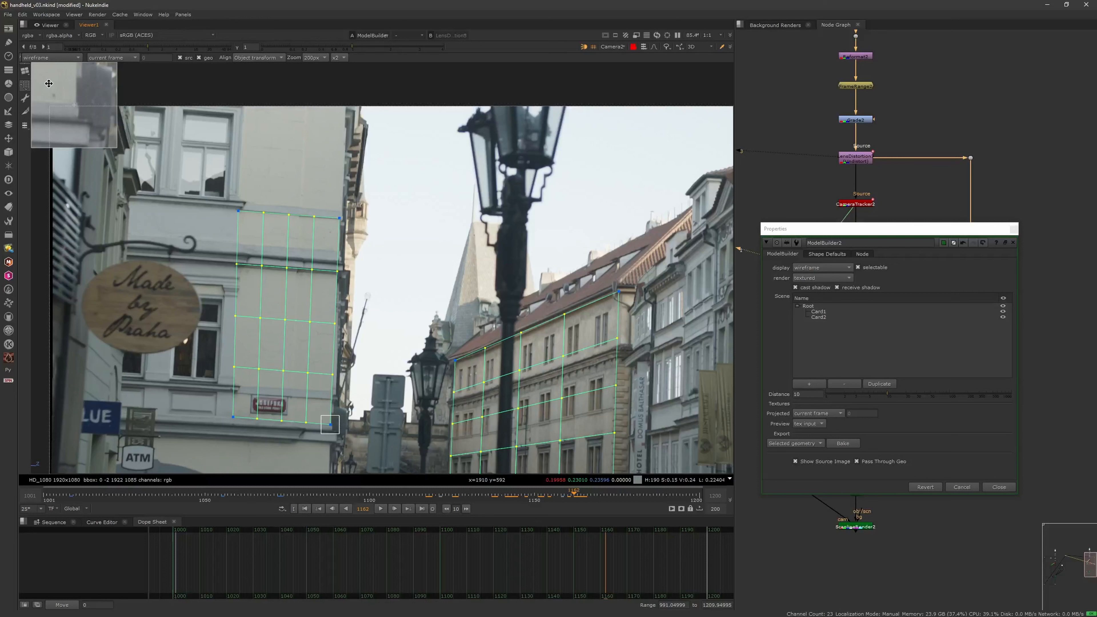
{"action": "left_click", "coordinate": [24, 72]}
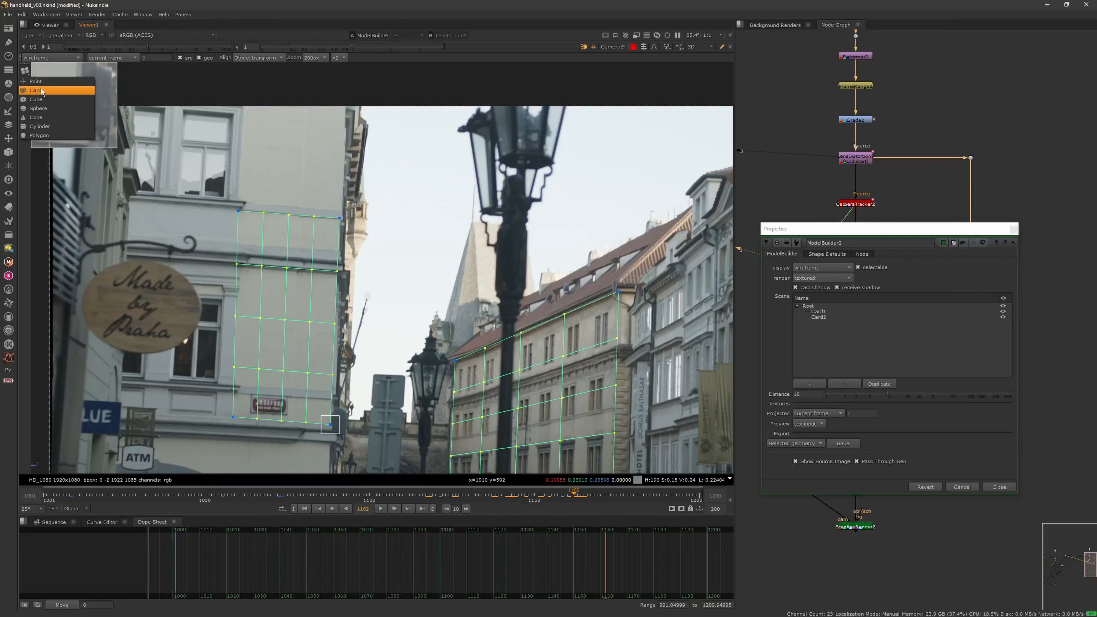
{"action": "left_click", "coordinate": [48, 82]}
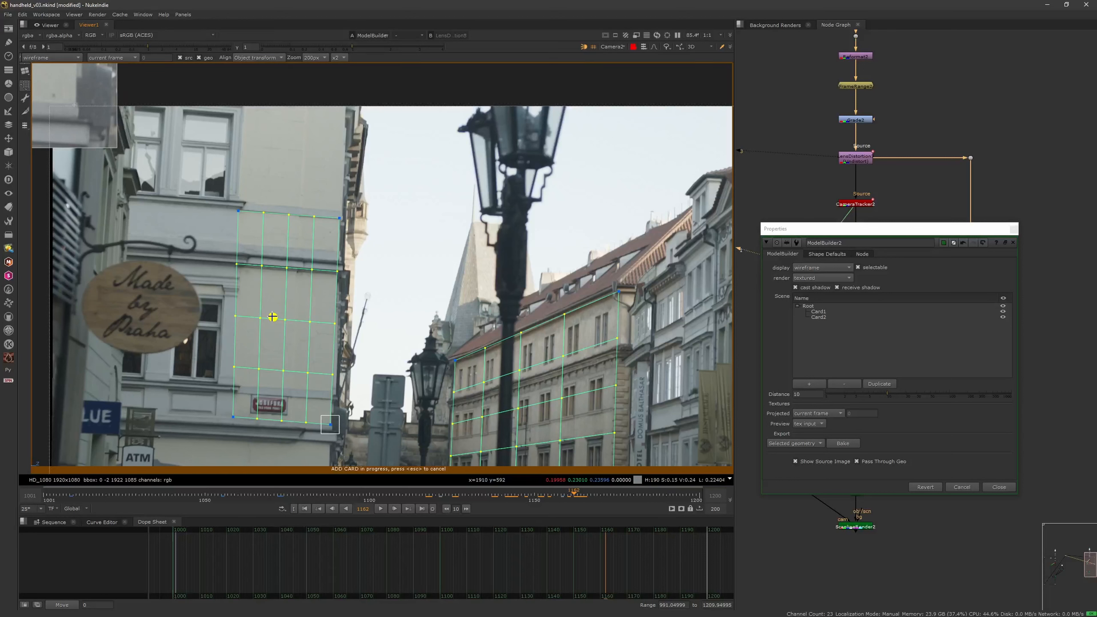
{"action": "left_click", "coordinate": [267, 305]}
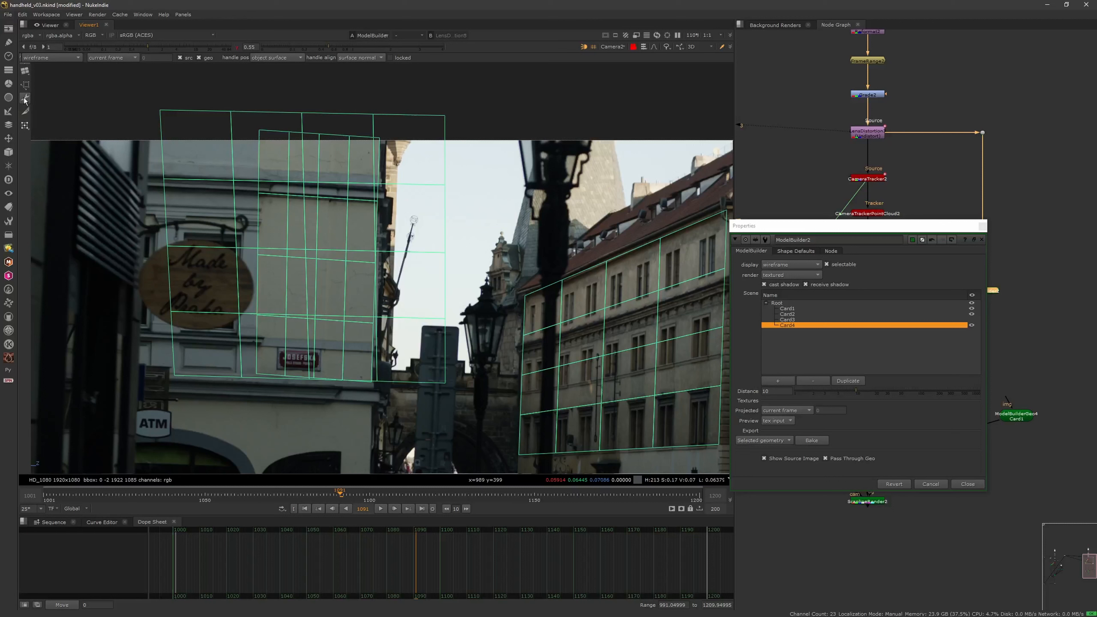
Hide Card2, select Card4 and switch the viewer to vertex selection.
{"action": "left_click", "coordinate": [801, 315]}
{"action": "left_click", "coordinate": [797, 327]}
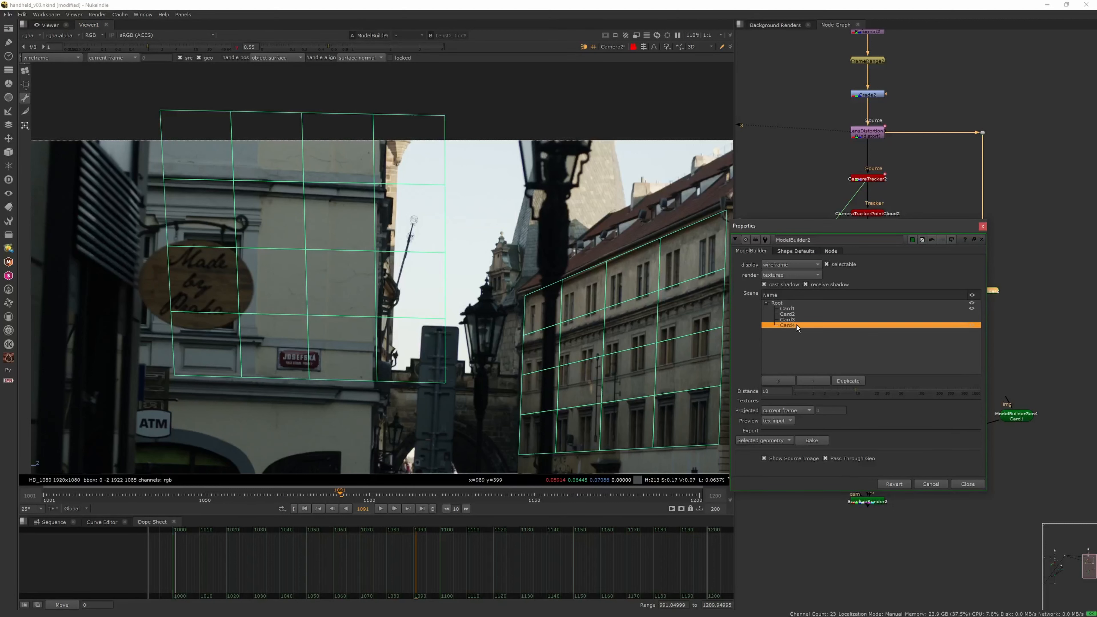
{"action": "right_click", "coordinate": [430, 128]}
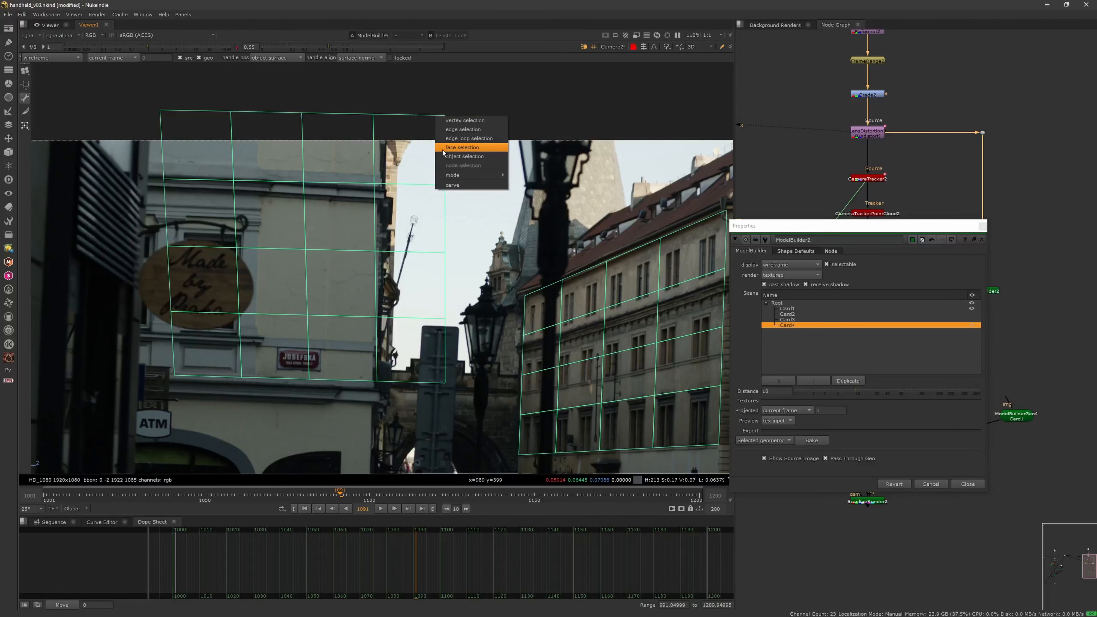
{"action": "left_click", "coordinate": [450, 121]}
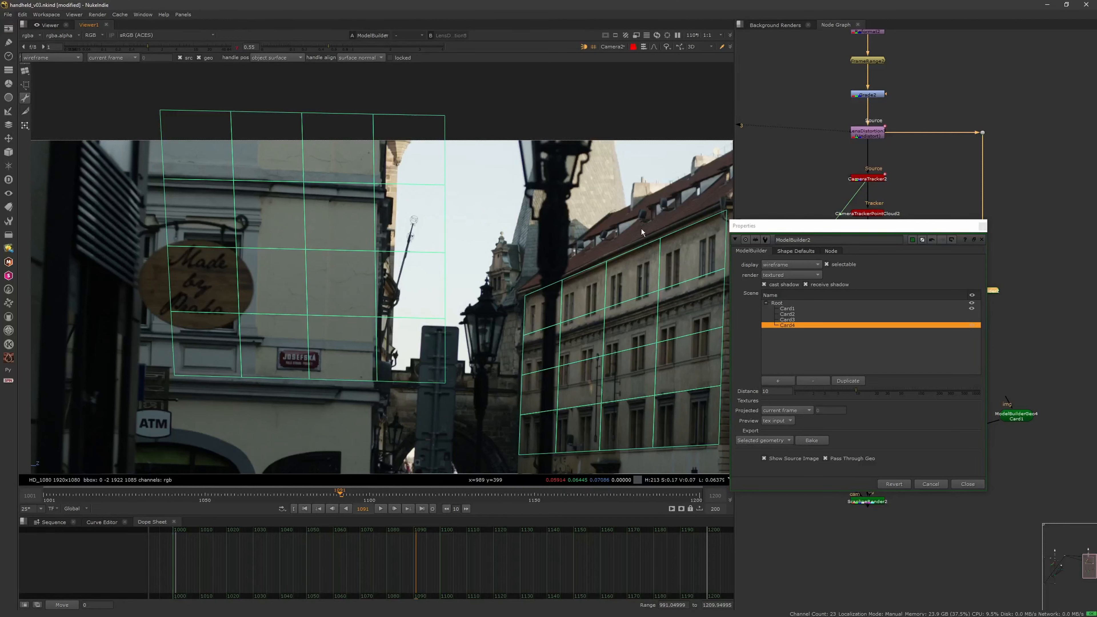
{"action": "left_click", "coordinate": [800, 330]}
{"action": "left_click", "coordinate": [800, 324]}
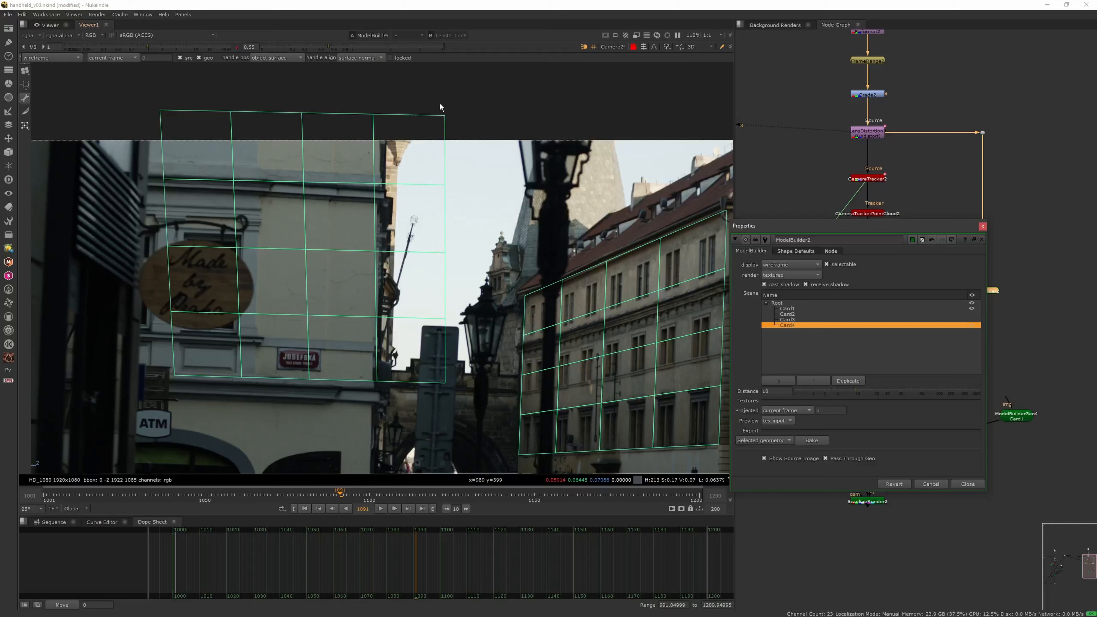
{"action": "mouse_move", "coordinate": [460, 99]}
{"action": "left_mouse_down"}
{"action": "mouse_move", "coordinate": [416, 174]}
{"action": "mouse_move", "coordinate": [442, 432]}
{"action": "mouse_move", "coordinate": [488, 277]}
{"action": "left_mouse_up"}
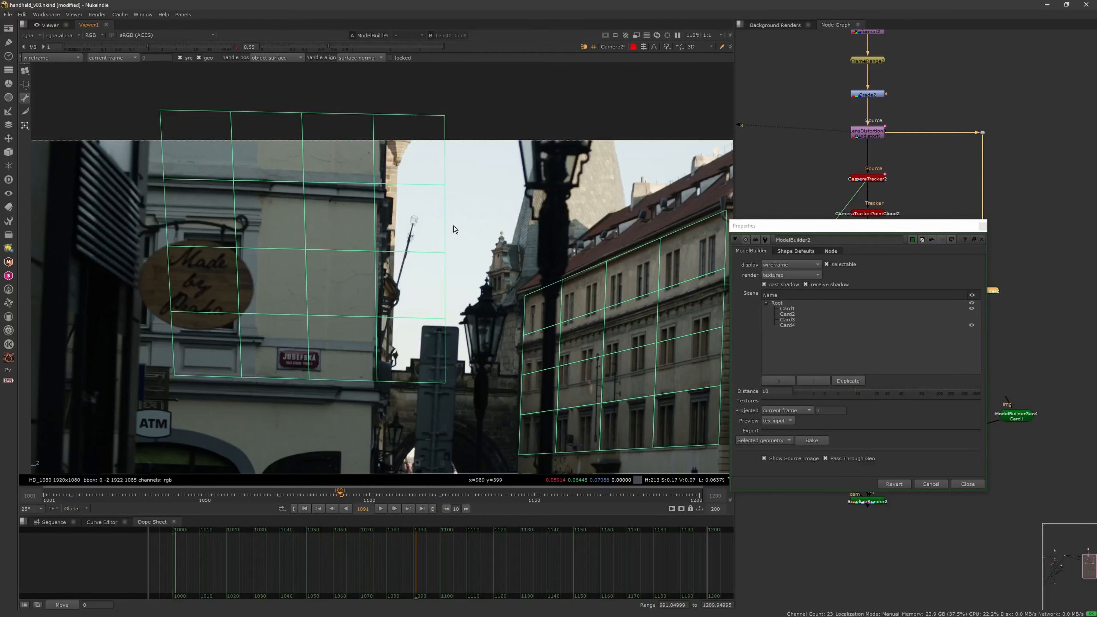
{"action": "left_click", "coordinate": [812, 325]}
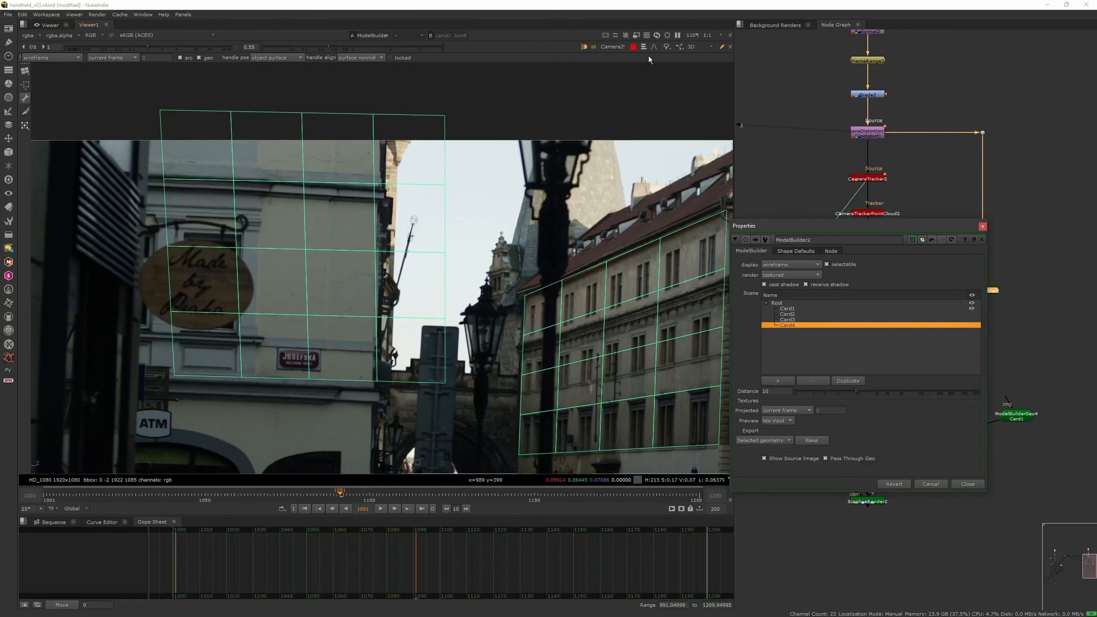
{"action": "left_click", "coordinate": [643, 47]}
{"action": "left_click", "coordinate": [651, 66]}
{"action": "mouse_move", "coordinate": [492, 84]}
{"action": "left_mouse_down"}
{"action": "mouse_move", "coordinate": [441, 150]}
{"action": "mouse_move", "coordinate": [467, 184]}
{"action": "left_mouse_up"}
{"action": "mouse_move", "coordinate": [467, 104]}
{"action": "left_mouse_down", "text": "shift"}
{"action": "mouse_move", "coordinate": [340, 288]}
{"action": "mouse_move", "coordinate": [420, 145]}
{"action": "mouse_move", "coordinate": [402, 91]}
{"action": "mouse_move", "coordinate": [421, 147]}
{"action": "left_mouse_up", "text": "shift"}
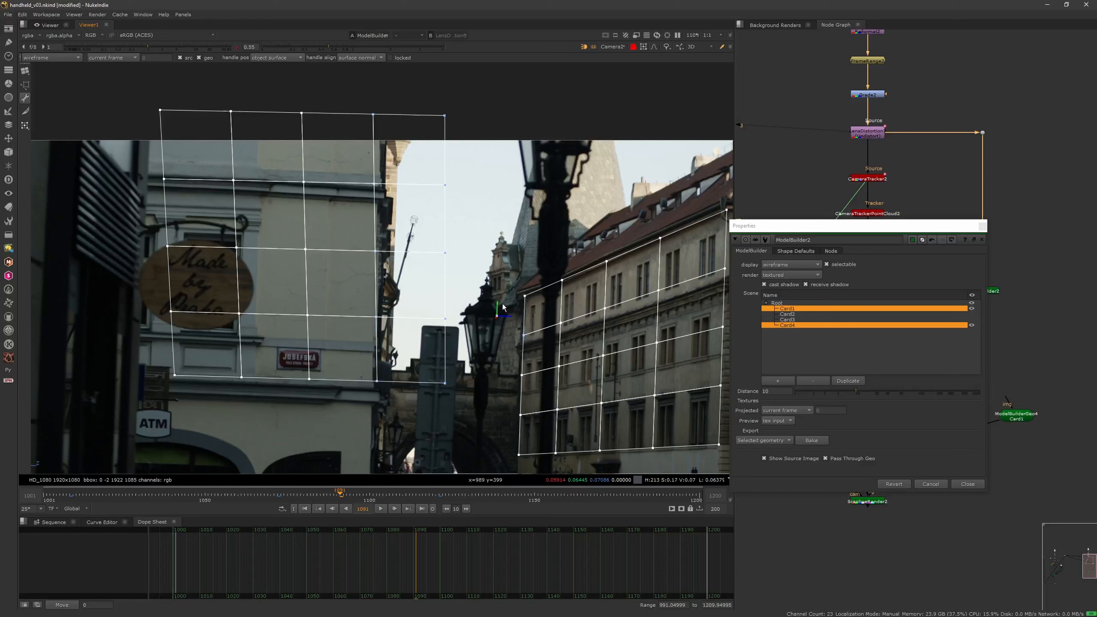
{"action": "left_click_drag", "start_coordinate": [506, 316], "coordinate": [462, 316]}
{"action": "key", "text": "ctrl+z"}
Move Card4's outer vertex columns on the street side inward to the near building's corner.
{"action": "mouse_move", "coordinate": [434, 100]}
{"action": "left_mouse_down"}
{"action": "mouse_move", "coordinate": [345, 138]}
{"action": "mouse_move", "coordinate": [431, 108]}
{"action": "mouse_move", "coordinate": [468, 195]}
{"action": "mouse_move", "coordinate": [454, 315]}
{"action": "left_mouse_up"}
{"action": "left_click_drag", "start_coordinate": [402, 254], "coordinate": [354, 254]}
{"action": "mouse_move", "coordinate": [401, 102]}
{"action": "left_mouse_down"}
{"action": "mouse_move", "coordinate": [365, 138]}
{"action": "mouse_move", "coordinate": [417, 427]}
{"action": "mouse_move", "coordinate": [393, 326]}
{"action": "left_mouse_up"}
{"action": "left_click_drag", "start_coordinate": [387, 259], "coordinate": [366, 251]}
Align the individual vertices of Card4's street-side edge with the near building's vertical corner.
{"action": "left_click", "coordinate": [386, 300]}
{"action": "left_click", "coordinate": [371, 317]}
{"action": "left_click_drag", "start_coordinate": [364, 317], "coordinate": [363, 318]}
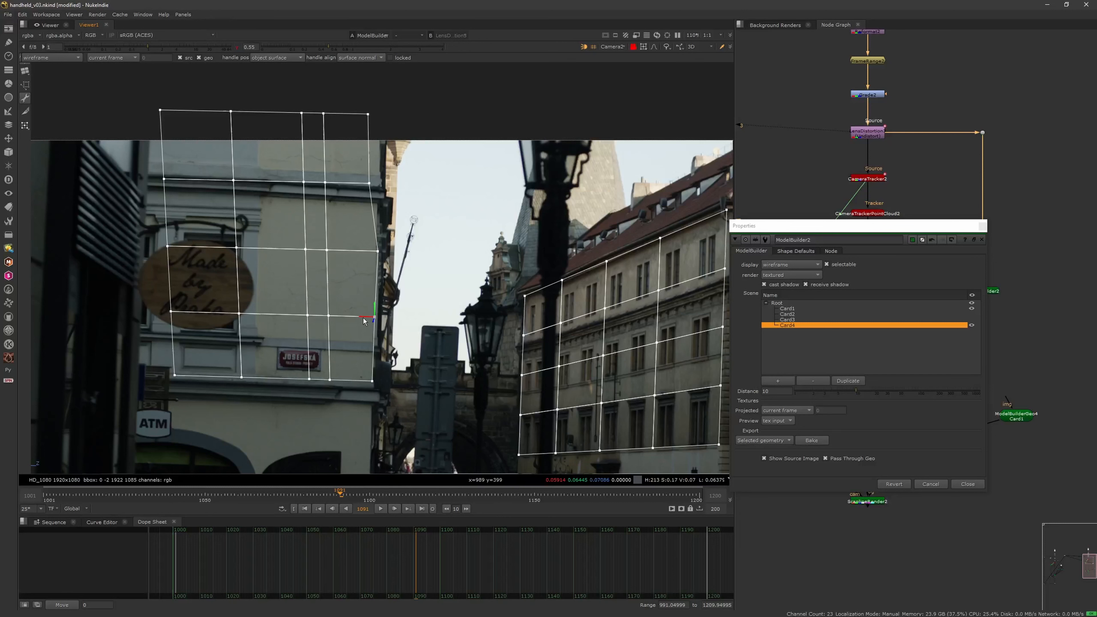
{"action": "left_click", "coordinate": [370, 182]}
{"action": "left_click_drag", "start_coordinate": [356, 183], "coordinate": [365, 183]}
{"action": "mouse_move", "coordinate": [370, 100]}
{"action": "left_mouse_down"}
{"action": "mouse_move", "coordinate": [379, 121]}
{"action": "mouse_move", "coordinate": [370, 121]}
{"action": "left_mouse_up"}
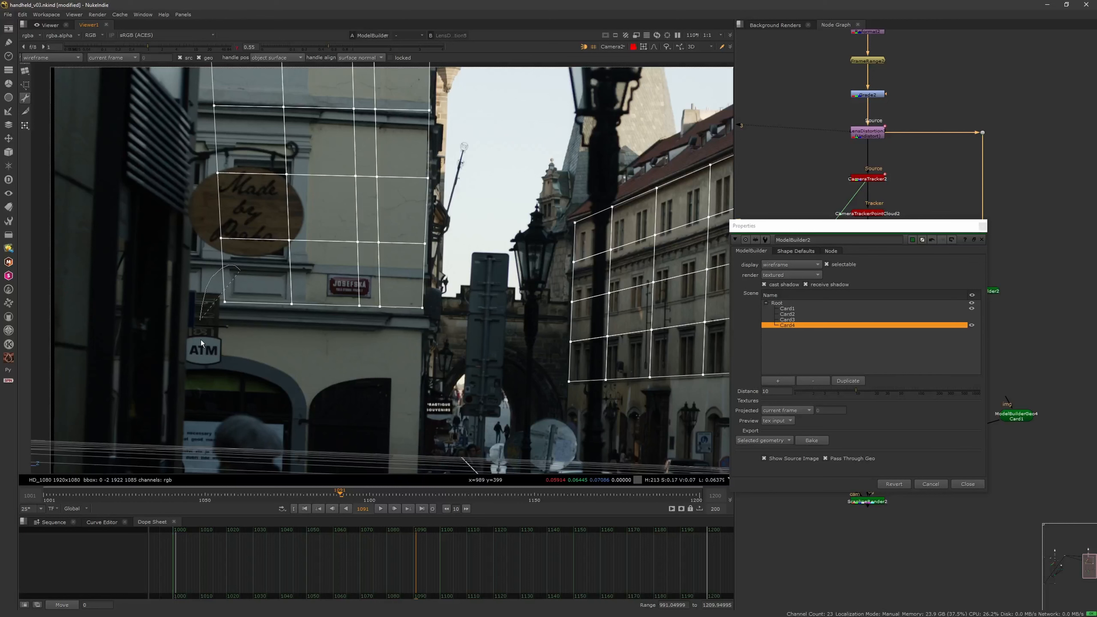
Extend Card4 down to street level by lowering its bottom row of vertices.
{"action": "left_click_drag", "start_coordinate": [200, 340], "coordinate": [435, 293]}
{"action": "middle_click_drag", "start_coordinate": [402, 310], "coordinate": [395, 236]}
{"action": "left_click_drag", "start_coordinate": [329, 247], "coordinate": [318, 453]}
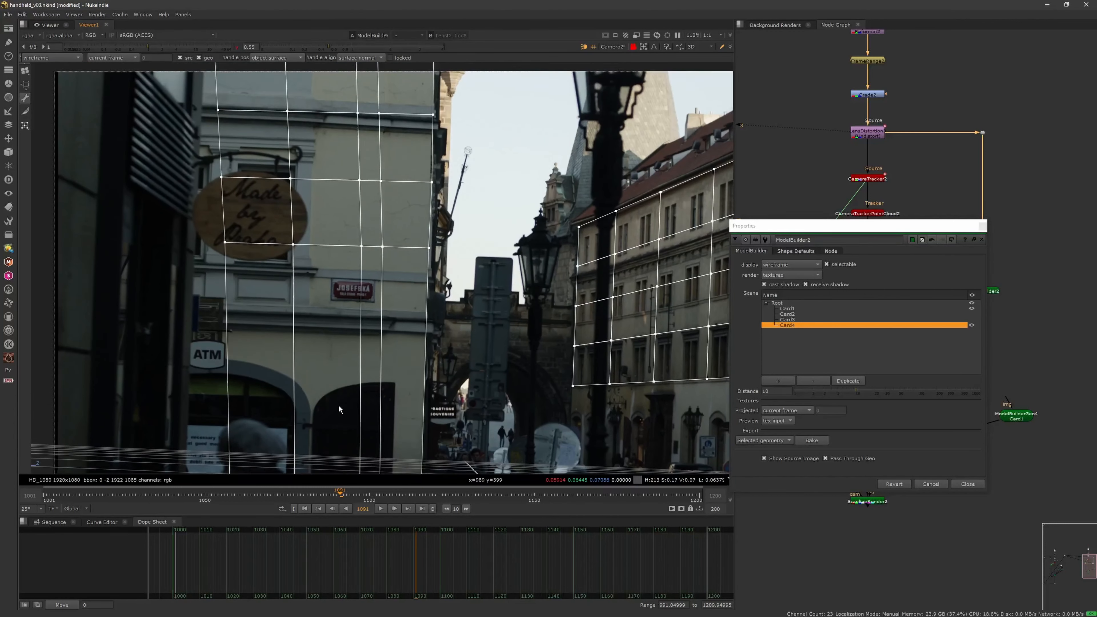
{"action": "middle_click_drag", "start_coordinate": [338, 226], "coordinate": [343, 269]}
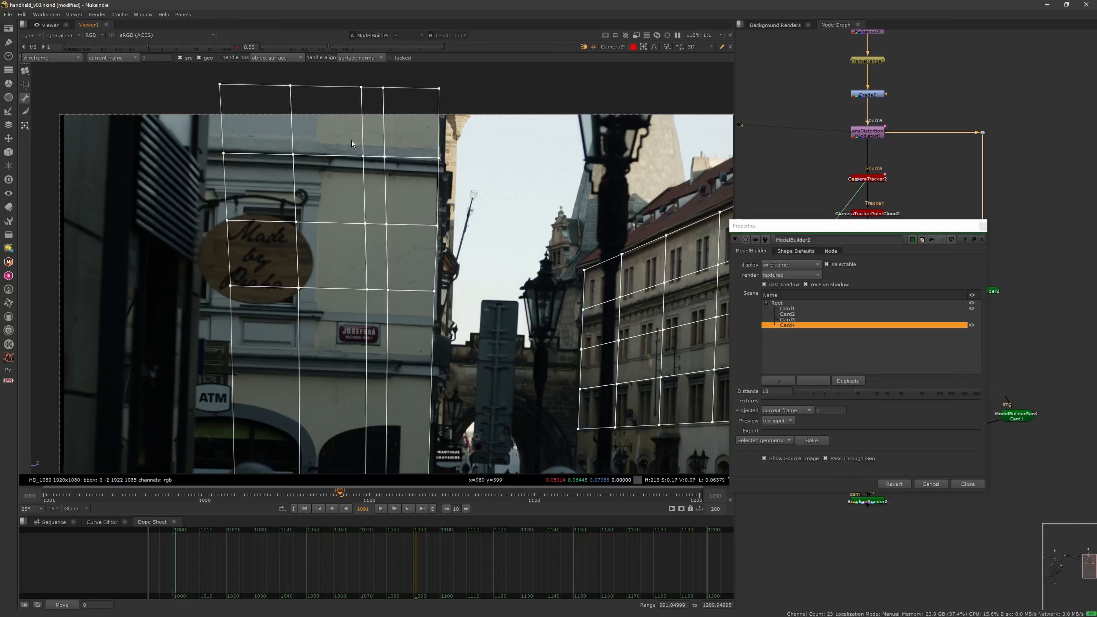
Shift the vertices of Card4's middle column away from the building's corner to even out the column spacing.
{"action": "left_click_drag", "start_coordinate": [368, 79], "coordinate": [367, 82]}
{"action": "left_click_drag", "start_coordinate": [350, 124], "coordinate": [335, 125]}
{"action": "left_click", "coordinate": [362, 220]}
{"action": "mouse_move", "coordinate": [356, 255]}
{"action": "left_mouse_down"}
{"action": "mouse_move", "coordinate": [338, 258]}
{"action": "mouse_move", "coordinate": [373, 257]}
{"action": "left_mouse_up"}
{"action": "left_click", "coordinate": [388, 272]}
{"action": "middle_click_drag", "start_coordinate": [381, 465], "coordinate": [377, 292]}
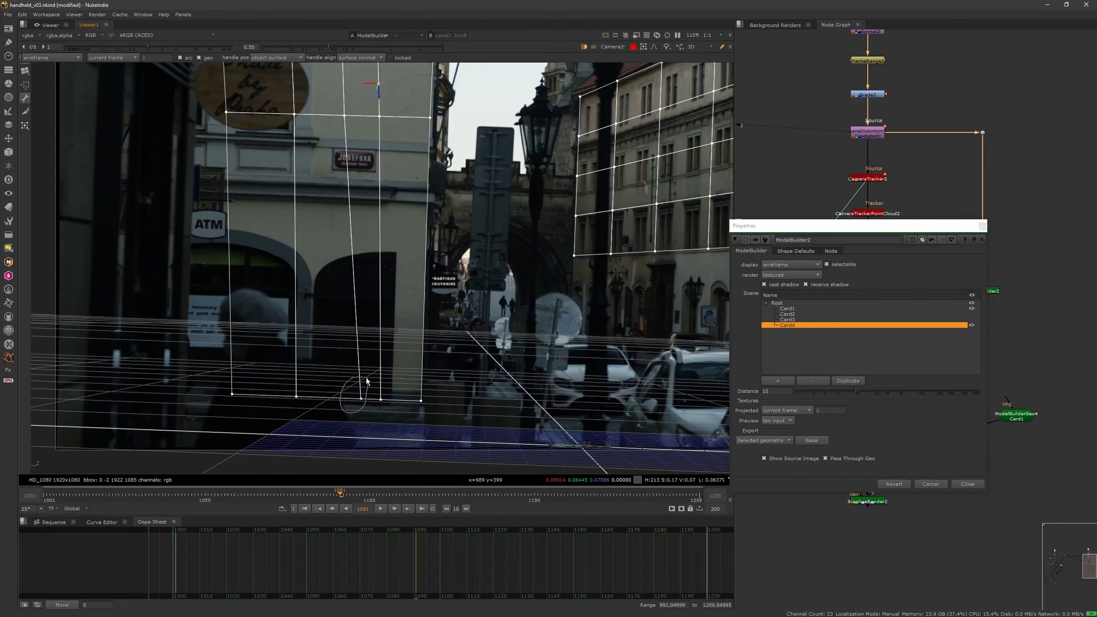
{"action": "left_click_drag", "start_coordinate": [351, 401], "coordinate": [327, 404]}
{"action": "scroll", "coordinate": [357, 332], "scroll_direction": "down", "scroll_amount": 3}
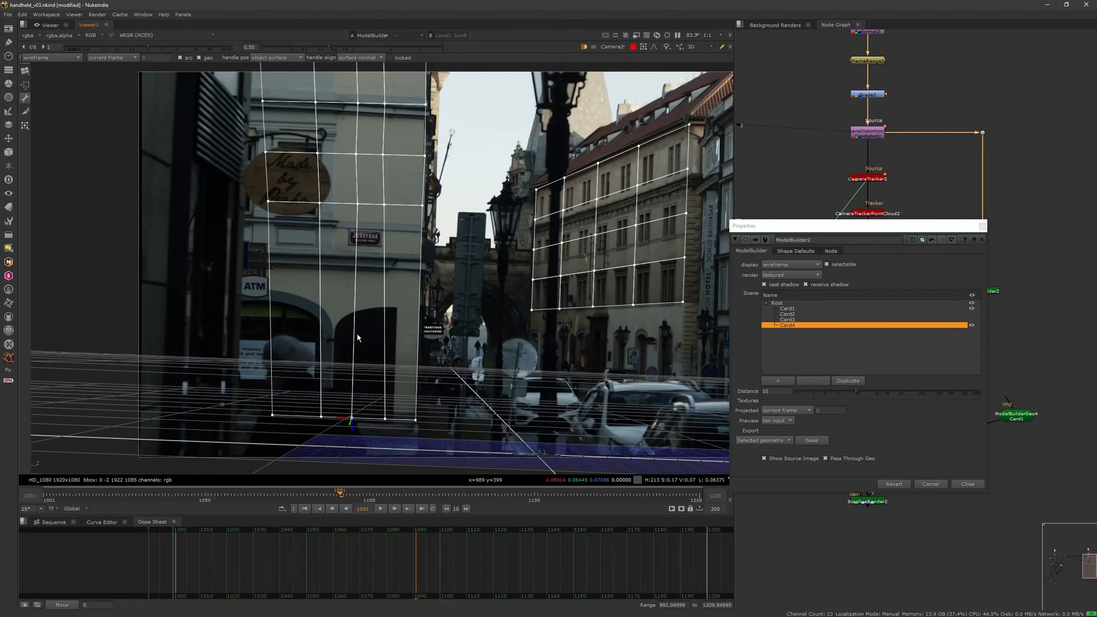
Raise Card4's top-row vertices to extend the card up the near building's facade at frame 1046.
{"action": "left_click_drag", "start_coordinate": [361, 500], "coordinate": [193, 497]}
{"action": "left_click", "coordinate": [378, 225]}
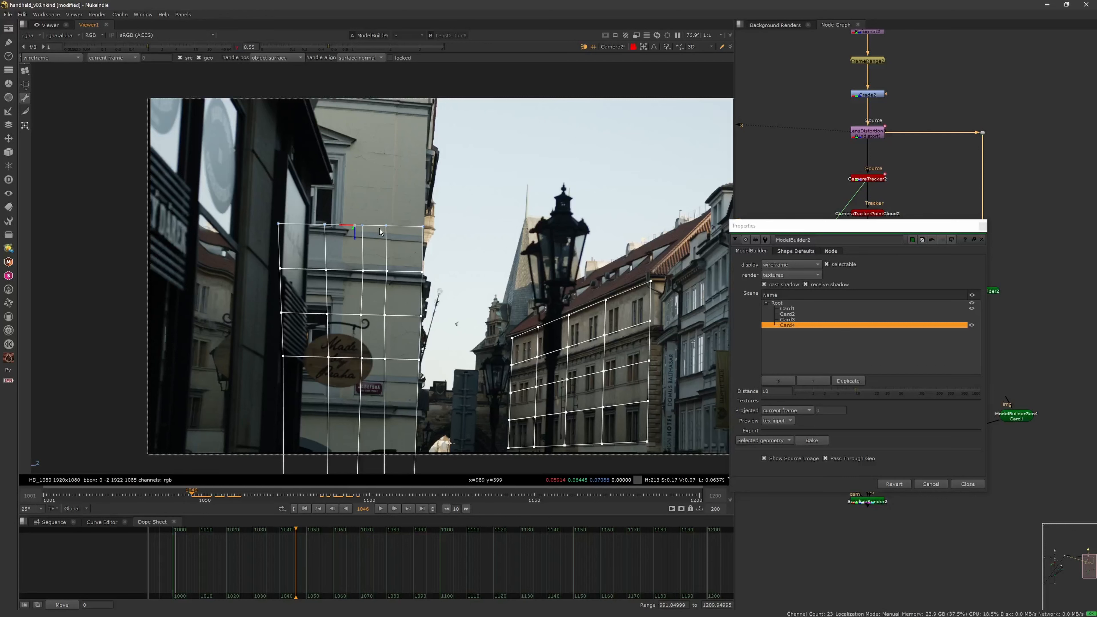
{"action": "left_click_drag", "start_coordinate": [353, 229], "coordinate": [376, 115]}
{"action": "scroll", "coordinate": [422, 111], "scroll_direction": "up", "scroll_amount": 2}
{"action": "left_click", "coordinate": [345, 117]}
{"action": "left_click_drag", "start_coordinate": [344, 126], "coordinate": [382, 437]}
{"action": "left_click", "coordinate": [301, 117]}
{"action": "left_click", "coordinate": [245, 116]}
Check Card4 later in the shot, bake it as selected geometry and close ModelBuilder2's properties.
{"action": "left_click_drag", "start_coordinate": [260, 486], "coordinate": [510, 488]}
{"action": "left_click_drag", "start_coordinate": [915, 226], "coordinate": [795, 131]}
{"action": "left_click", "coordinate": [691, 345]}
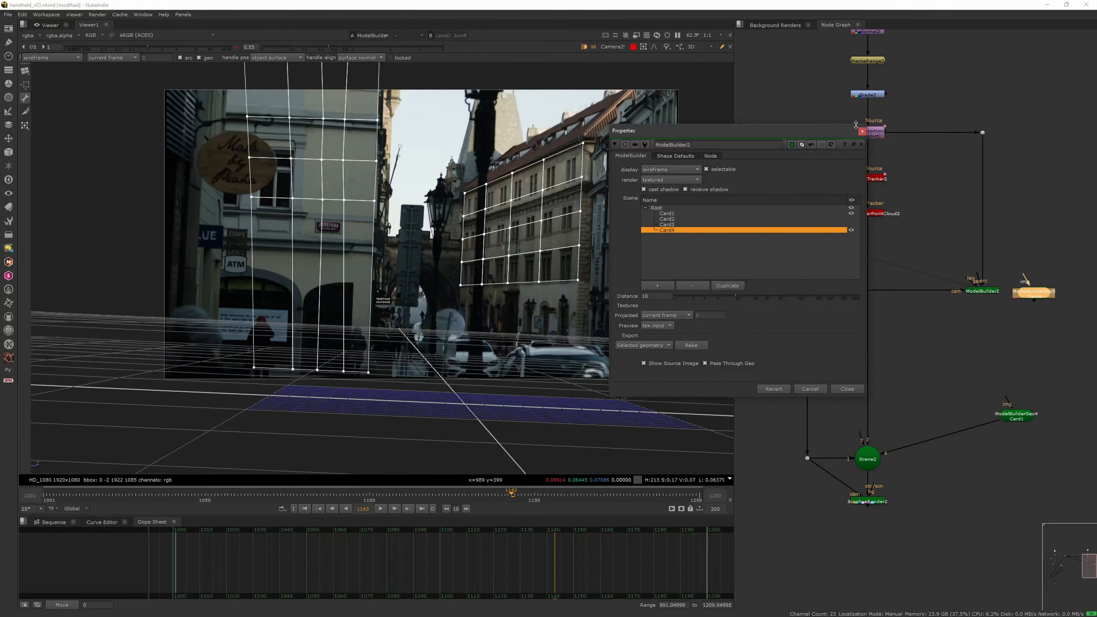
{"action": "left_click", "coordinate": [862, 131]}
View Scene2 with its point cloud and baked facade card, switching from Camera2 to the default 3D view.
{"action": "left_click", "coordinate": [867, 458]}
{"action": "key", "text": "1"}
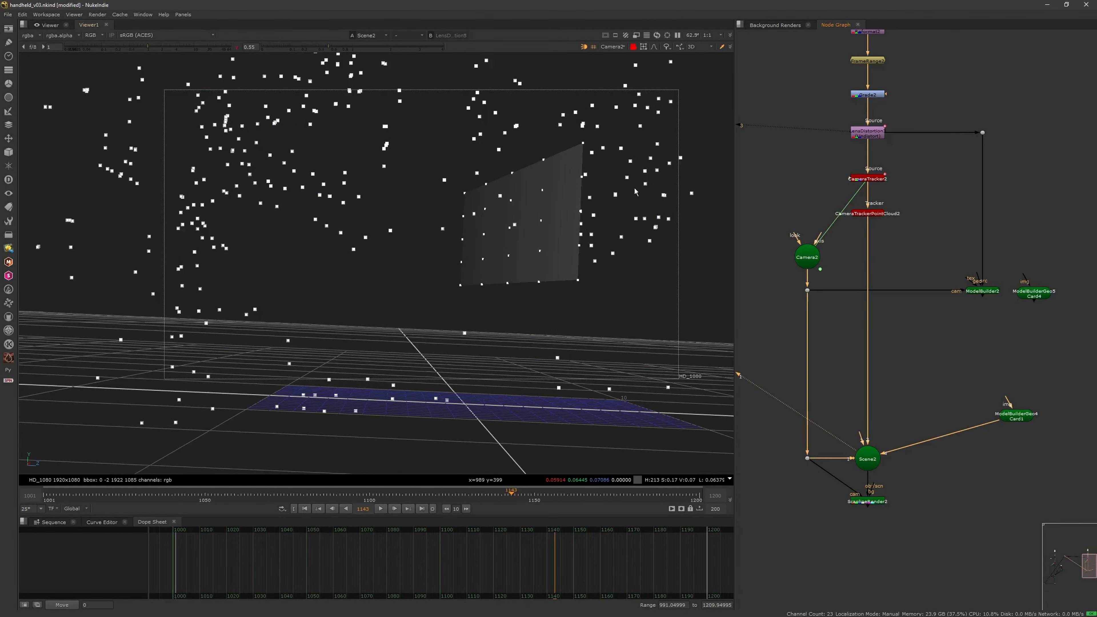
{"action": "left_click", "coordinate": [633, 47]}
{"action": "left_click", "coordinate": [613, 47]}
{"action": "left_click", "coordinate": [613, 55]}
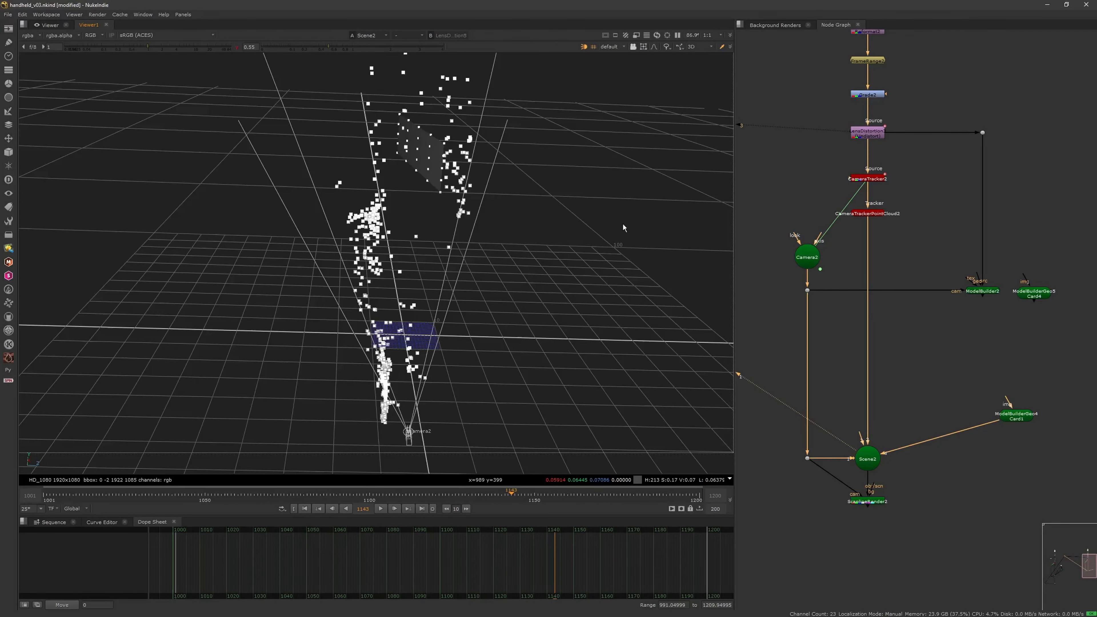
Connect the baked Card4 geometry to Scene2, place its node beside Card1's and set the 3D view to node selection.
{"action": "left_click_drag", "start_coordinate": [1035, 303], "coordinate": [905, 443]}
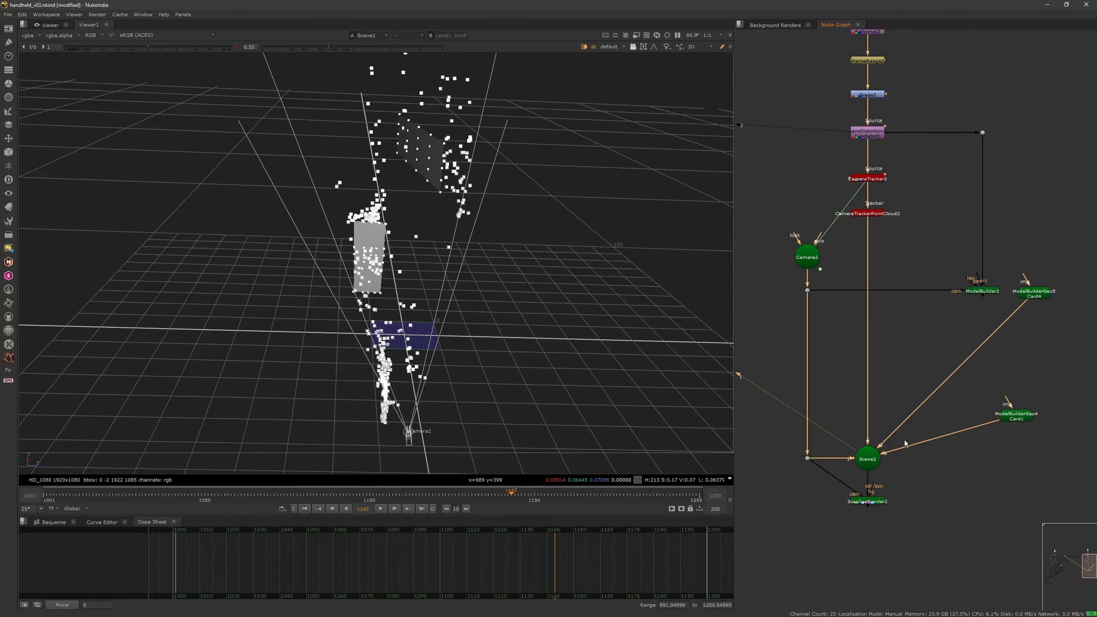
{"action": "left_click_drag", "start_coordinate": [1026, 296], "coordinate": [925, 412]}
{"action": "left_click_drag", "start_coordinate": [475, 277], "coordinate": [657, 129], "text": "ctrl"}
{"action": "left_click", "coordinate": [646, 49]}
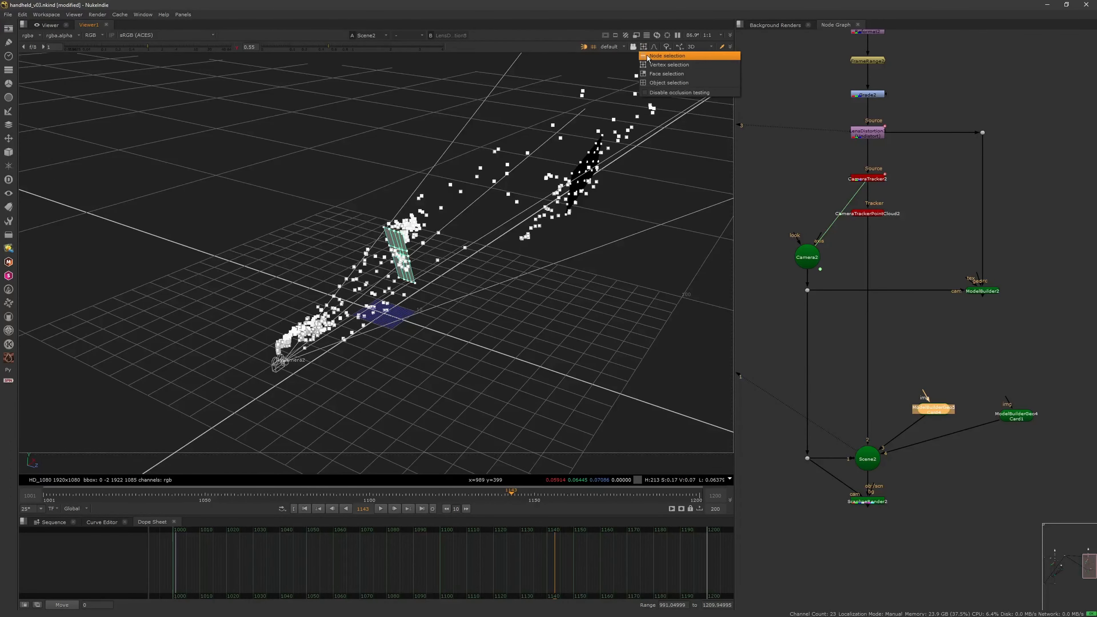
{"action": "left_click", "coordinate": [646, 58]}
{"action": "scroll", "coordinate": [514, 298], "scroll_direction": "down", "scroll_amount": 2}
{"action": "left_click_drag", "start_coordinate": [515, 299], "coordinate": [665, 294], "text": "ctrl"}
Add a CheckerBoard node and connect it as the image texture of both the Card4 and Card1 geometry nodes.
{"action": "middle_click_drag", "start_coordinate": [934, 346], "coordinate": [932, 314]}
{"action": "left_click", "coordinate": [933, 315]}
{"action": "key", "text": "Tab"}
{"action": "type", "text": "chec"}
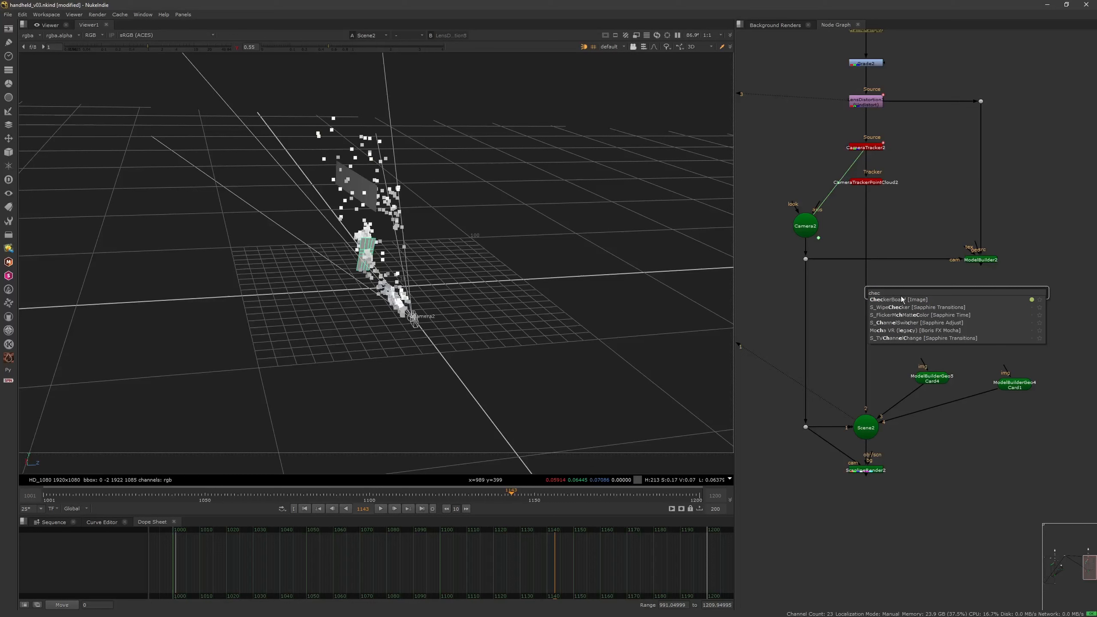
{"action": "key", "text": "Return"}
{"action": "left_click_drag", "start_coordinate": [954, 294], "coordinate": [954, 316]}
{"action": "left_click_drag", "start_coordinate": [923, 362], "coordinate": [953, 319]}
{"action": "left_click_drag", "start_coordinate": [1005, 368], "coordinate": [962, 317]}
View ScanlineRender2's output and disable the CameraTrackerPointCloud2 node, checking the textured cards around frame 1099.
{"action": "left_click", "coordinate": [878, 469]}
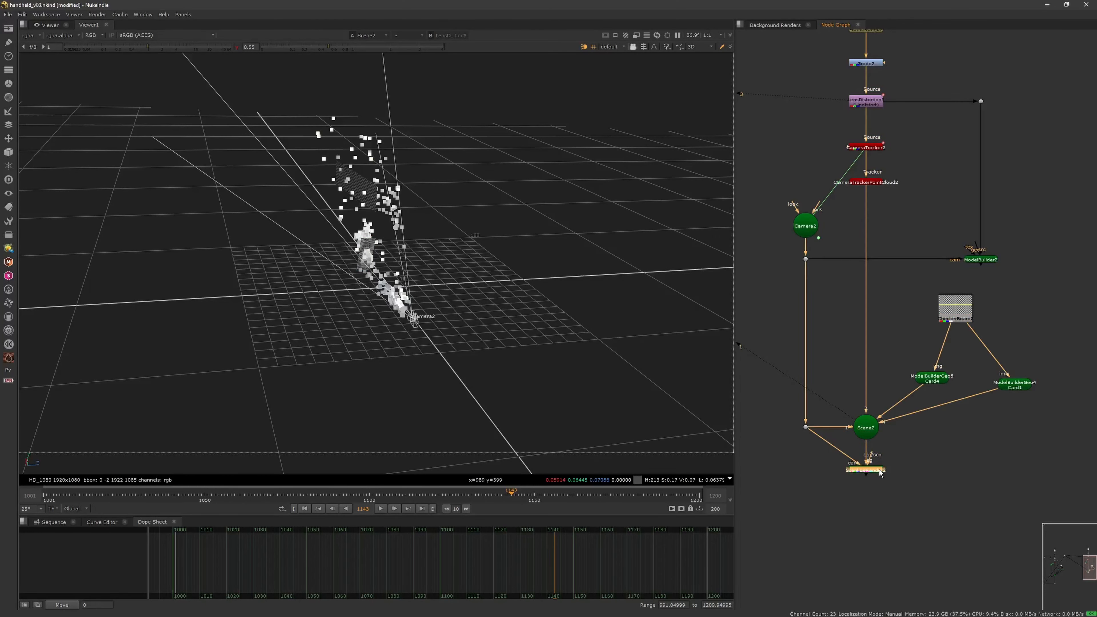
{"action": "left_click", "coordinate": [878, 103]}
{"action": "left_click", "coordinate": [867, 470]}
{"action": "key", "text": "1"}
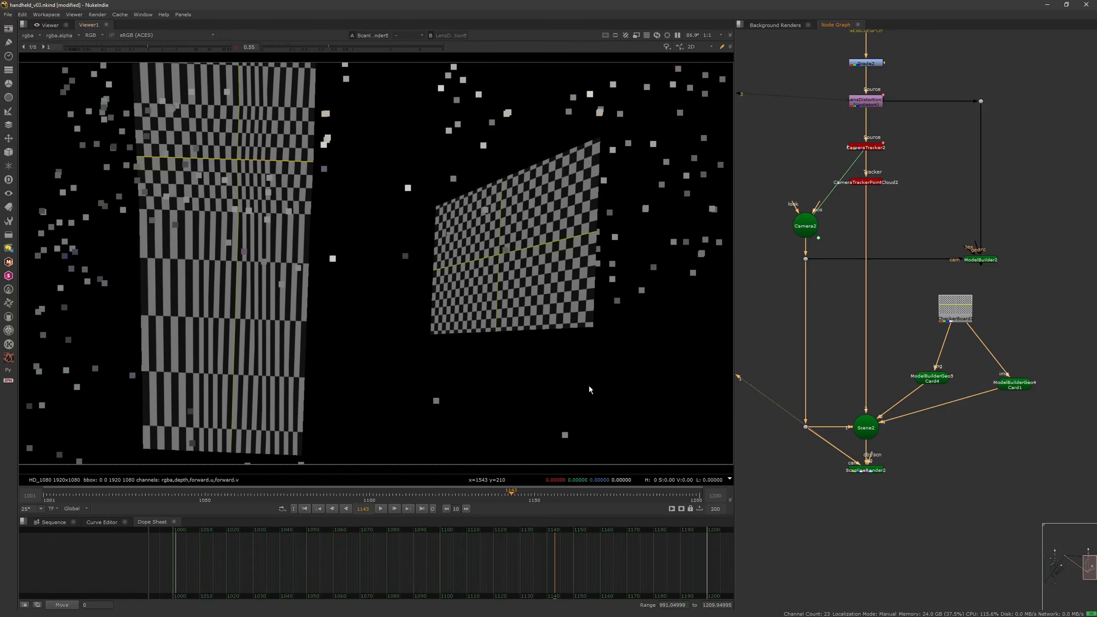
{"action": "key", "text": "minus"}
{"action": "left_click", "coordinate": [881, 182]}
{"action": "key", "text": "d"}
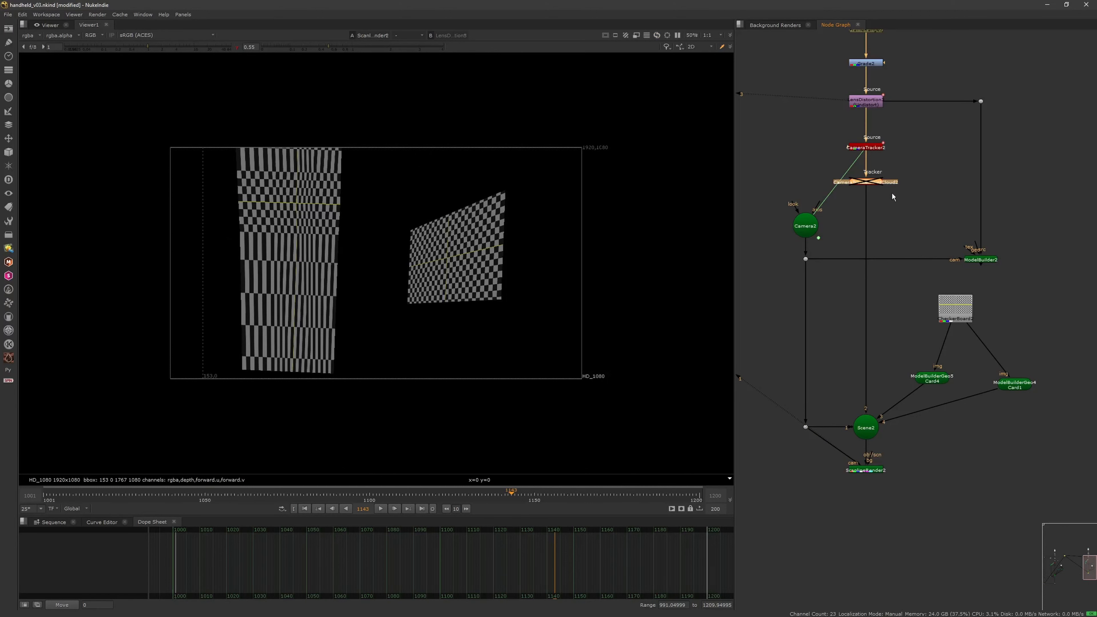
{"action": "mouse_move", "coordinate": [362, 490]}
{"action": "left_mouse_down"}
{"action": "mouse_move", "coordinate": [144, 490]}
{"action": "mouse_move", "coordinate": [620, 495]}
{"action": "mouse_move", "coordinate": [366, 490]}
{"action": "left_mouse_up"}
Paste a copy of the upstream LensDistortion node directly after ScanlineRender2.
{"action": "middle_click_drag", "start_coordinate": [861, 434], "coordinate": [887, 355]}
{"action": "scroll", "coordinate": [885, 377], "scroll_direction": "up", "scroll_amount": 3}
{"action": "scroll", "coordinate": [938, 257], "scroll_direction": "down", "scroll_amount": 5}
{"action": "scroll", "coordinate": [936, 228], "scroll_direction": "up", "scroll_amount": 4}
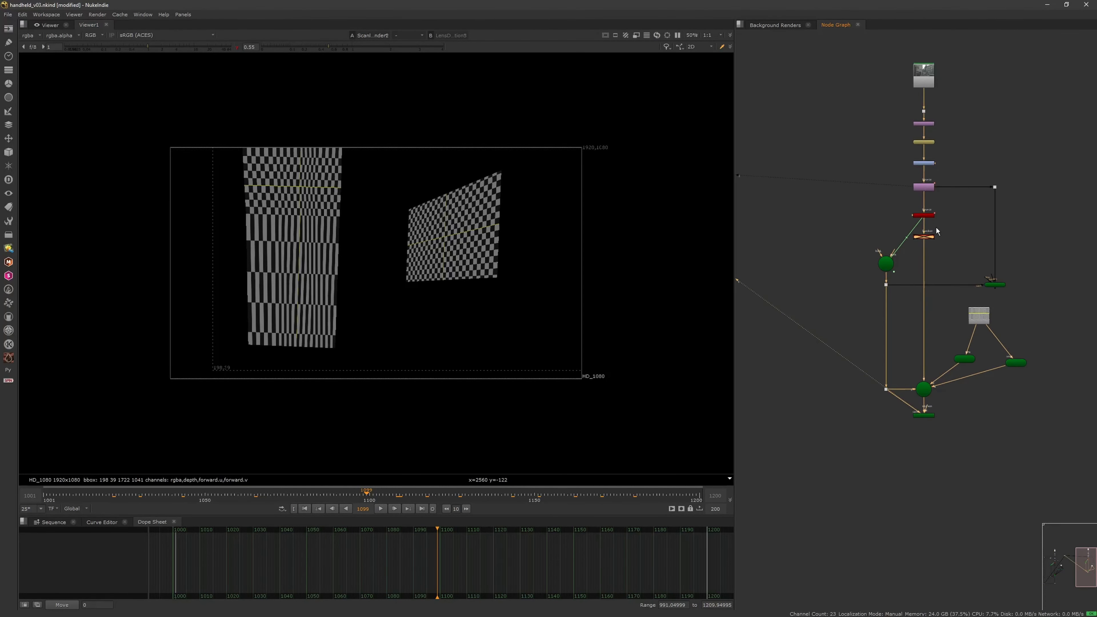
{"action": "left_click", "coordinate": [875, 215]}
{"action": "middle_click_drag", "start_coordinate": [890, 346], "coordinate": [878, 190]}
{"action": "left_click", "coordinate": [858, 457]}
{"action": "key", "text": "ctrl+v"}
{"action": "left_click_drag", "start_coordinate": [853, 432], "coordinate": [854, 425]}
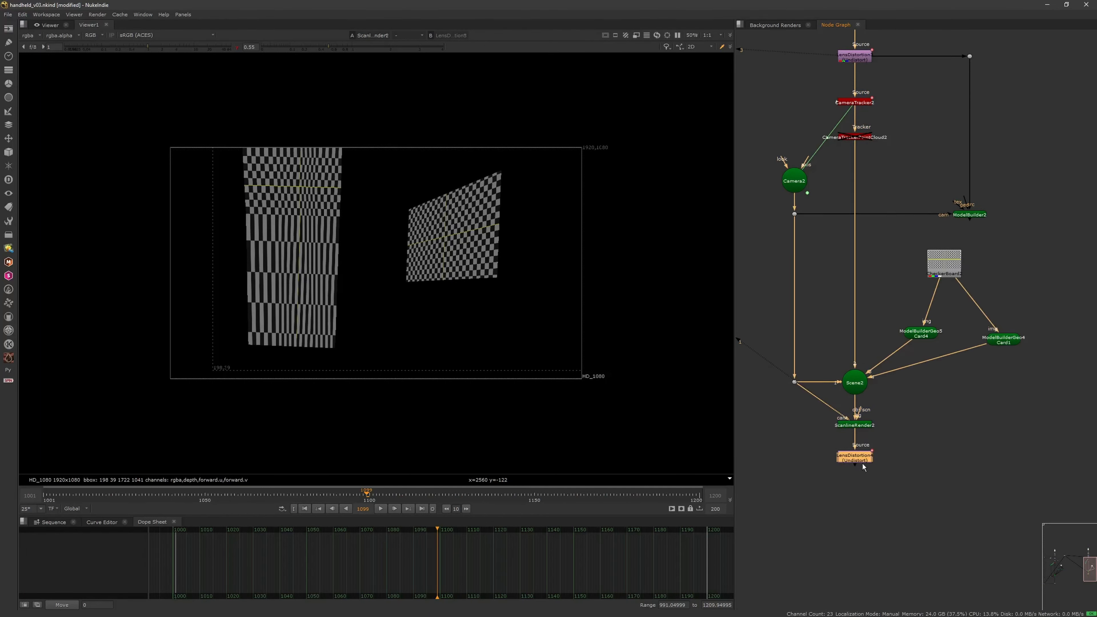
View the pasted LensDistortion node below ScanlineRender2 and set its output mode to Redistort.
{"action": "left_click_drag", "start_coordinate": [862, 464], "coordinate": [863, 478]}
{"action": "key", "text": "1"}
{"action": "double_click", "coordinate": [865, 475]}
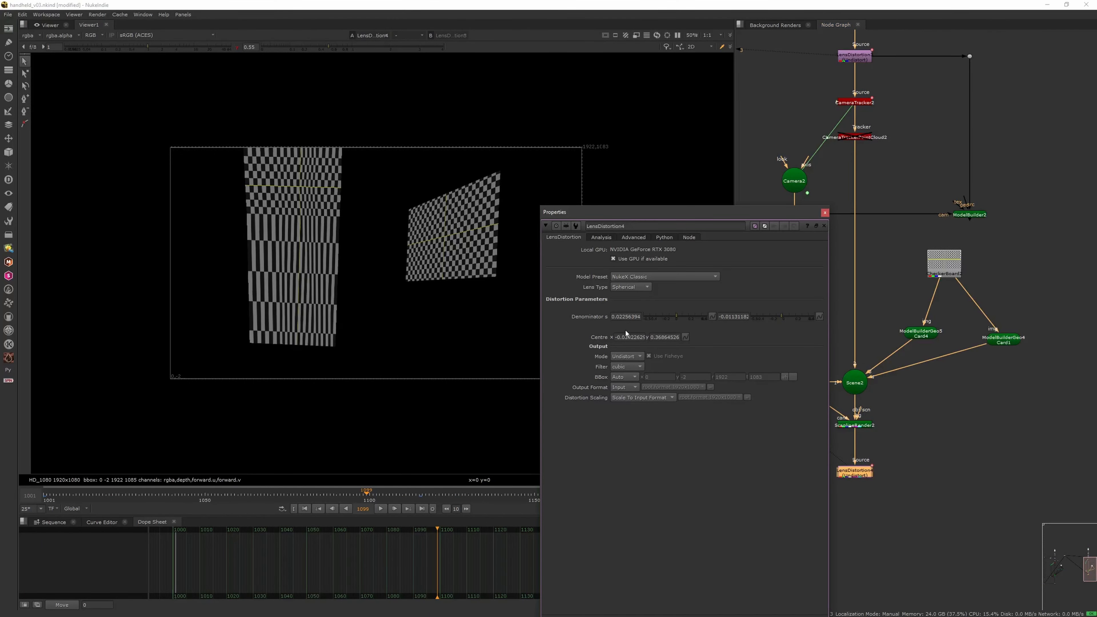
{"action": "left_click", "coordinate": [636, 365]}
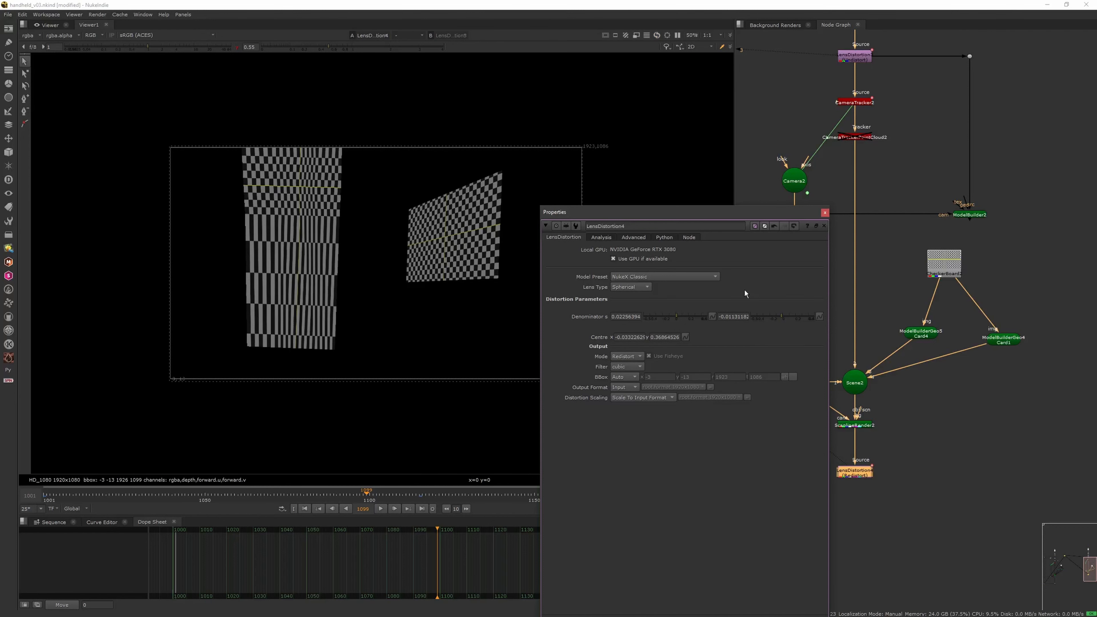
{"action": "left_click", "coordinate": [822, 212]}
Branch the plate from the yellow node above the lens undistortion, routing it through two Dots down beside the tree.
{"action": "scroll", "coordinate": [920, 296], "scroll_direction": "down", "scroll_amount": 8}
{"action": "scroll", "coordinate": [868, 327], "scroll_direction": "up", "scroll_amount": 6}
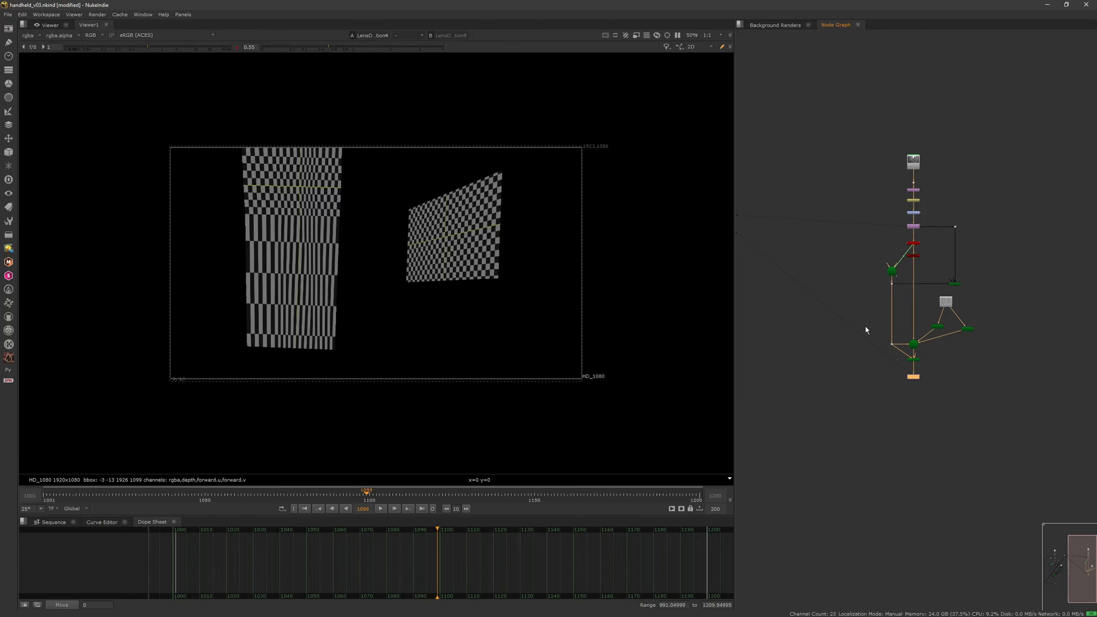
{"action": "middle_click_drag", "start_coordinate": [859, 302], "coordinate": [861, 302]}
{"action": "left_click", "coordinate": [834, 239]}
{"action": "key", "text": "period"}
{"action": "left_click_drag", "start_coordinate": [820, 215], "coordinate": [955, 195]}
{"action": "left_click", "coordinate": [954, 190]}
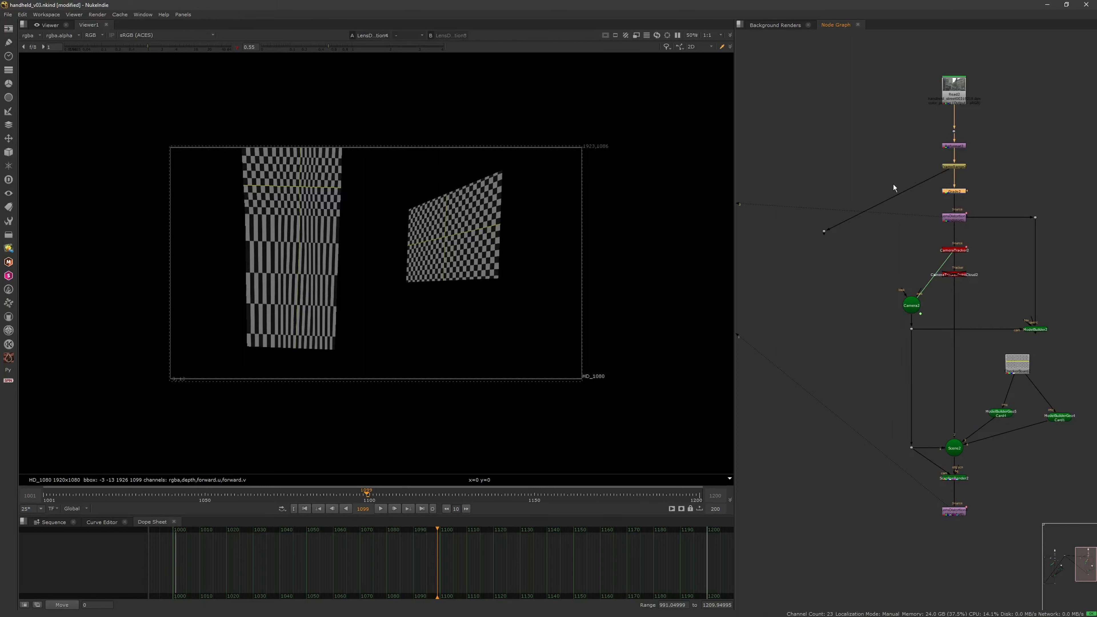
{"action": "left_click_drag", "start_coordinate": [827, 233], "coordinate": [813, 174]}
{"action": "left_click", "coordinate": [816, 492]}
{"action": "key", "text": "period"}
{"action": "left_click", "coordinate": [812, 167], "text": "shift"}
{"action": "key", "text": "y"}
Merge the redistorted card render over the branched plate below the lower Dot and view the composite.
{"action": "middle_click_drag", "start_coordinate": [856, 521], "coordinate": [836, 414]}
{"action": "left_click", "coordinate": [837, 415]}
{"action": "left_click_drag", "start_coordinate": [798, 387], "coordinate": [797, 452]}
{"action": "left_click", "coordinate": [816, 425]}
{"action": "key", "text": "m"}
{"action": "key", "text": "y"}
{"action": "left_click", "coordinate": [764, 382]}
{"action": "left_click", "coordinate": [780, 413]}
{"action": "key", "text": "1"}
{"action": "left_click", "coordinate": [770, 384]}
{"action": "left_click", "coordinate": [767, 415]}
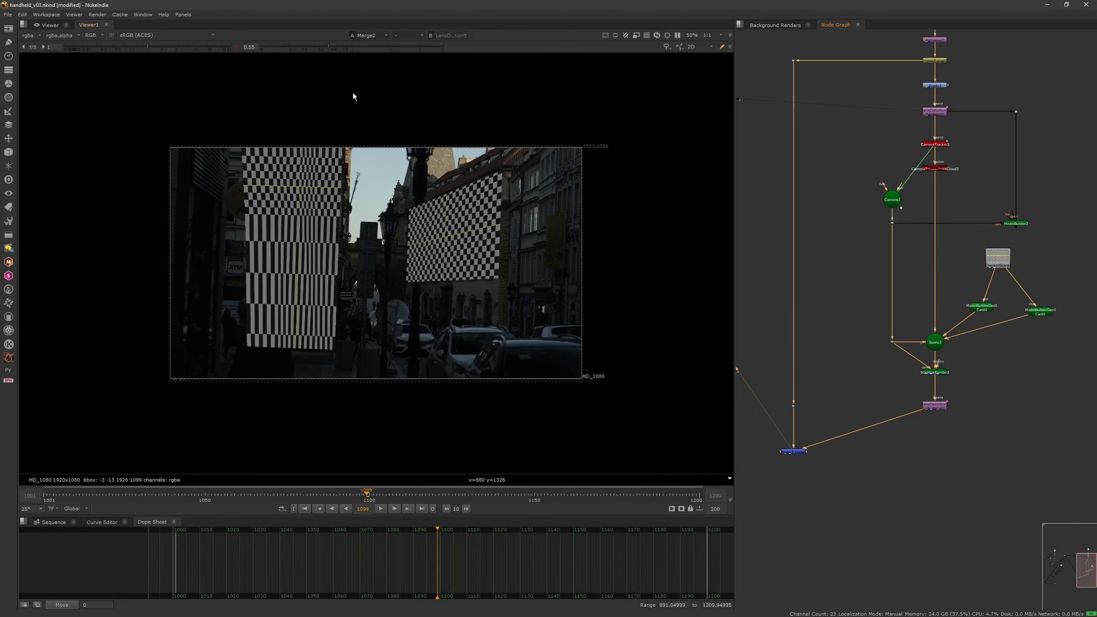
Reset the viewer gamma to 1 and frame the composite.
{"action": "left_click", "coordinate": [239, 47]}
{"action": "middle_click_drag", "start_coordinate": [326, 226], "coordinate": [410, 227], "text": "alt"}
{"action": "middle_click_drag", "start_coordinate": [410, 226], "coordinate": [397, 269]}
Lower Merge2's mix to about 0.395 and align the redistorting LensDistortion node level with the merge.
{"action": "double_click", "coordinate": [798, 452]}
{"action": "left_click_drag", "start_coordinate": [675, 502], "coordinate": [651, 505]}
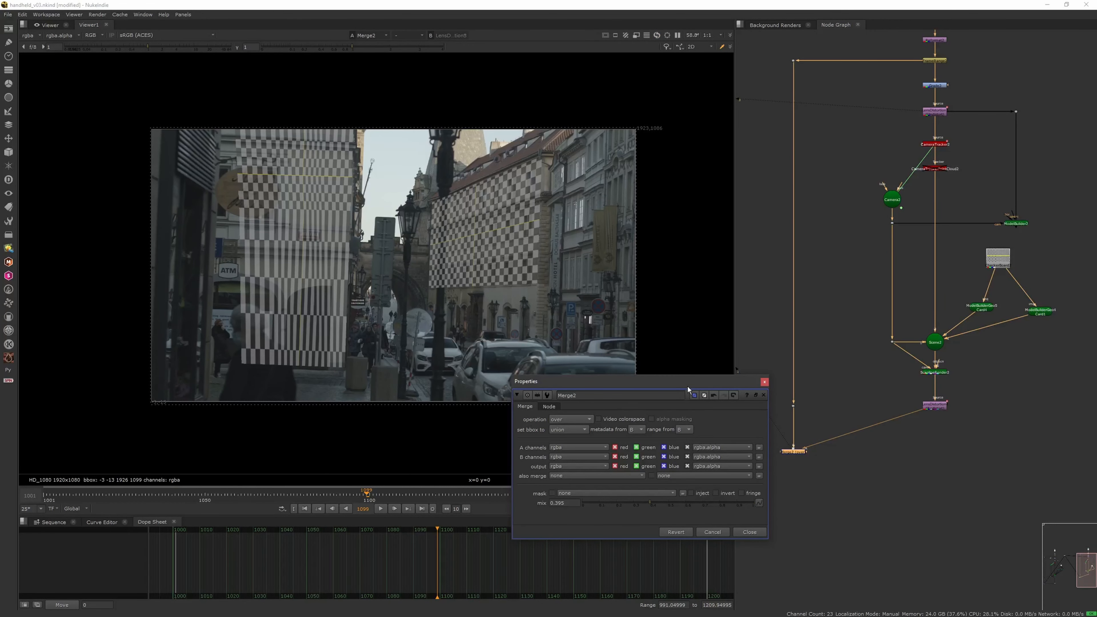
{"action": "left_click", "coordinate": [764, 382]}
{"action": "left_click_drag", "start_coordinate": [940, 407], "coordinate": [940, 452]}
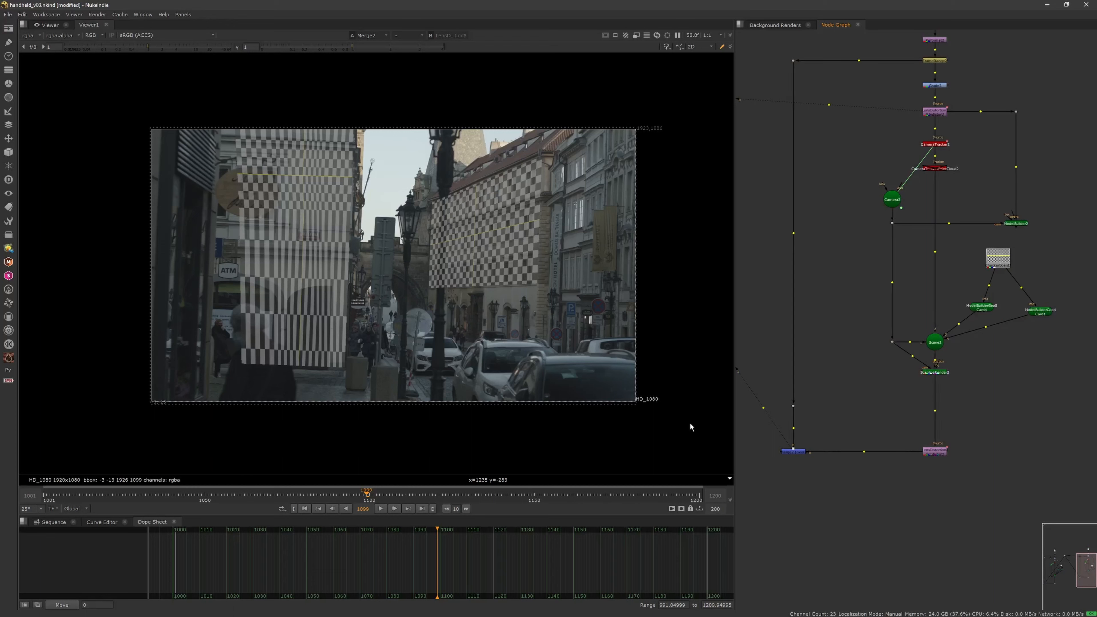
Play and scrub the composite through the shot to examine how the checkerboard cards stick to the facades.
{"action": "left_click", "coordinate": [380, 509]}
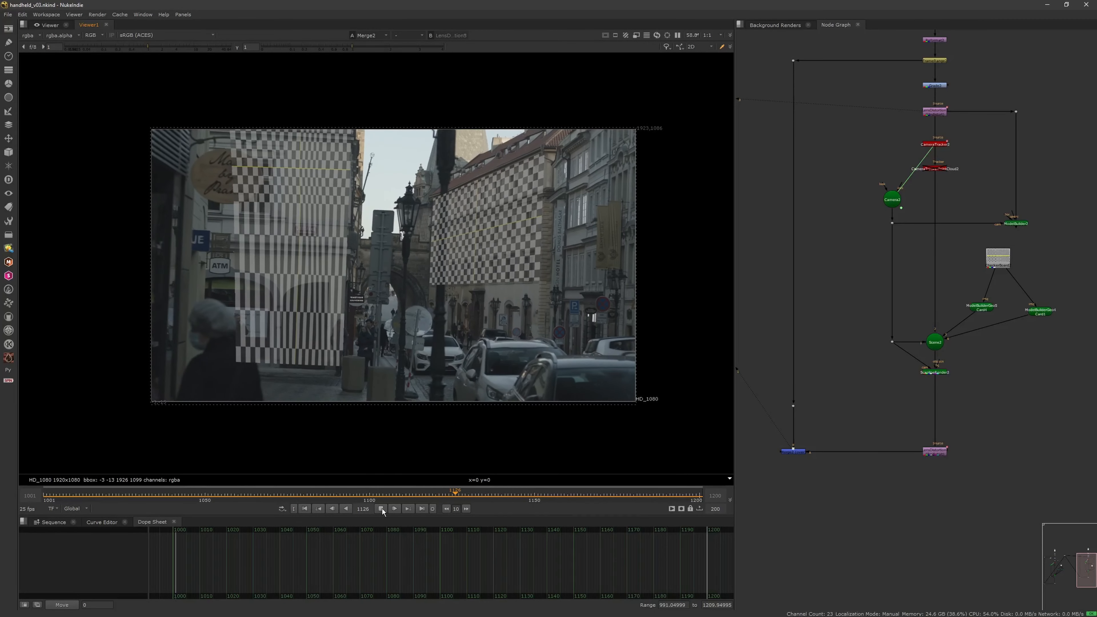
{"action": "left_click", "coordinate": [381, 509]}
{"action": "left_click", "coordinate": [325, 494]}
{"action": "left_click_drag", "start_coordinate": [317, 494], "coordinate": [129, 495]}
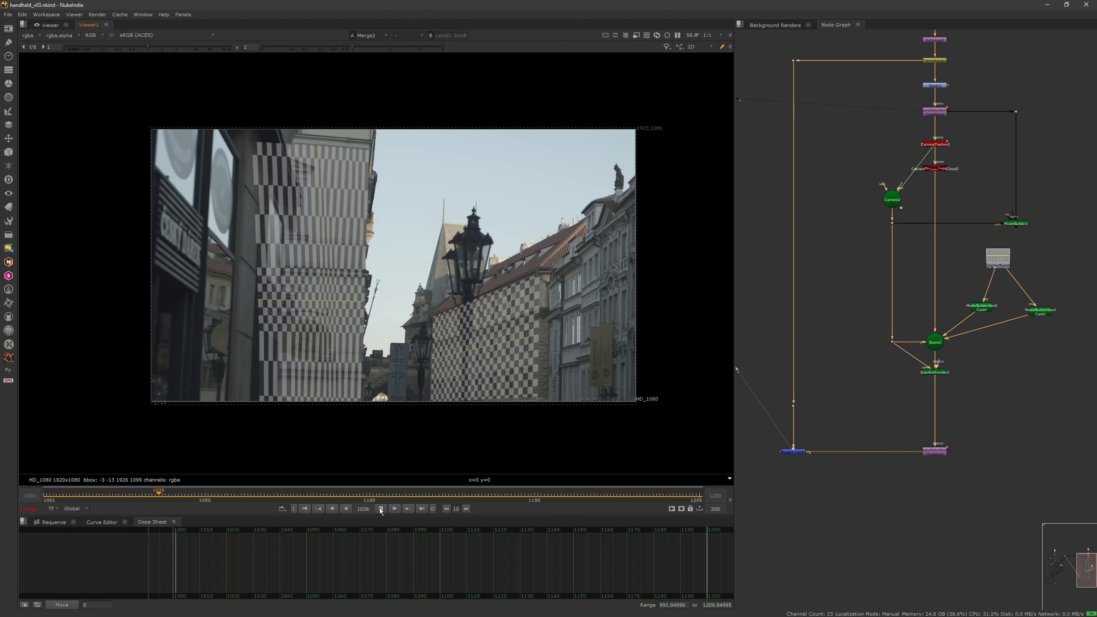
{"action": "left_click", "coordinate": [381, 508]}
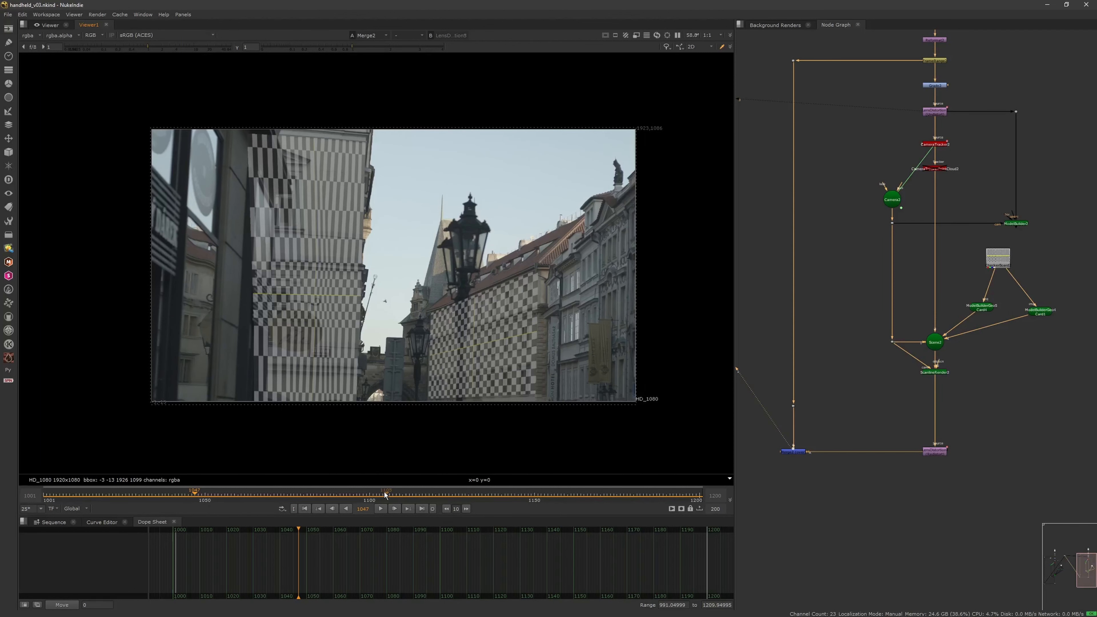
{"action": "left_click_drag", "start_coordinate": [387, 496], "coordinate": [172, 496]}
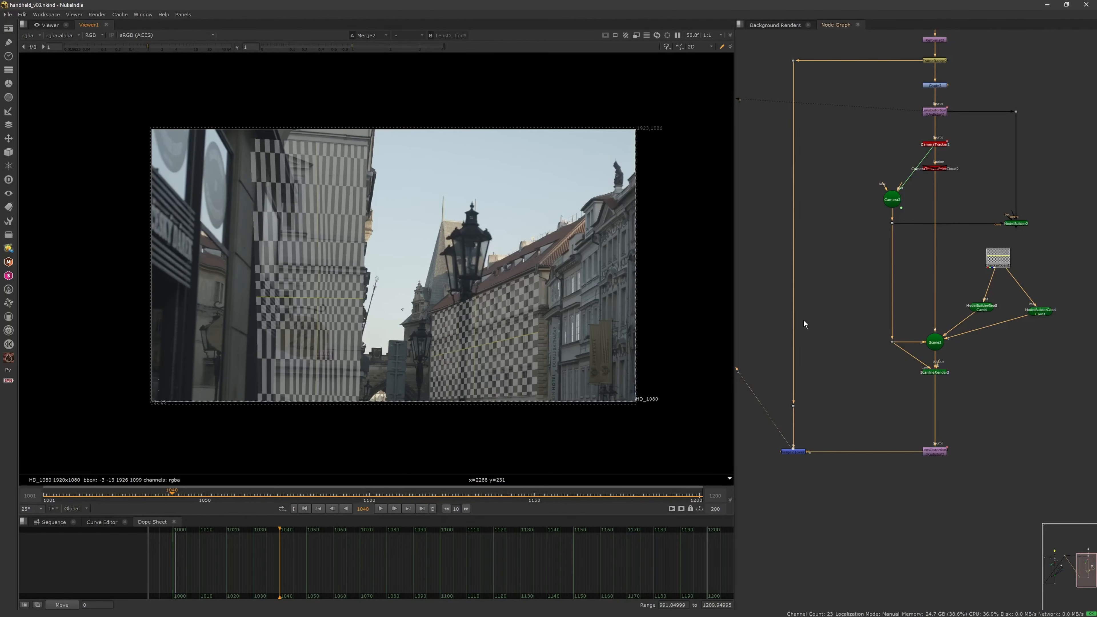
{"action": "middle_click_drag", "start_coordinate": [1001, 261], "coordinate": [962, 237]}
{"action": "left_click_drag", "start_coordinate": [449, 492], "coordinate": [544, 498]}
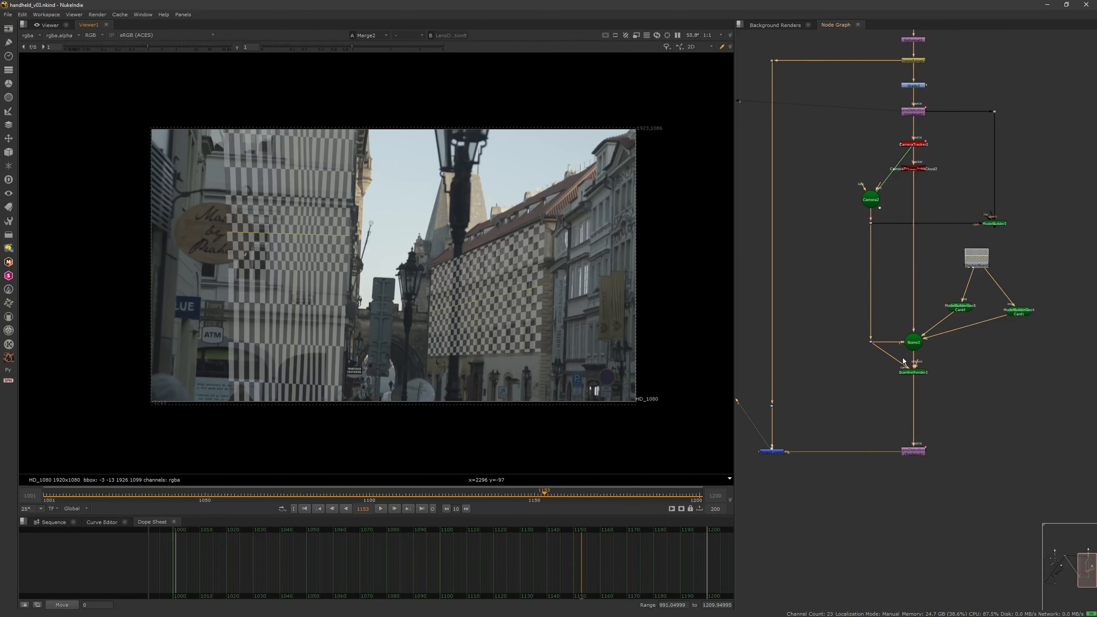
View Scene2 in 3D and examine both facade cards together with their geometry nodes.
{"action": "key", "text": "1"}
{"action": "mouse_move", "coordinate": [533, 360]}
{"action": "left_mouse_down", "text": "ctrl"}
{"action": "mouse_move", "coordinate": [563, 333]}
{"action": "mouse_move", "coordinate": [465, 341]}
{"action": "mouse_move", "coordinate": [476, 329]}
{"action": "mouse_move", "coordinate": [514, 342]}
{"action": "mouse_move", "coordinate": [516, 354]}
{"action": "left_mouse_up", "text": "ctrl"}
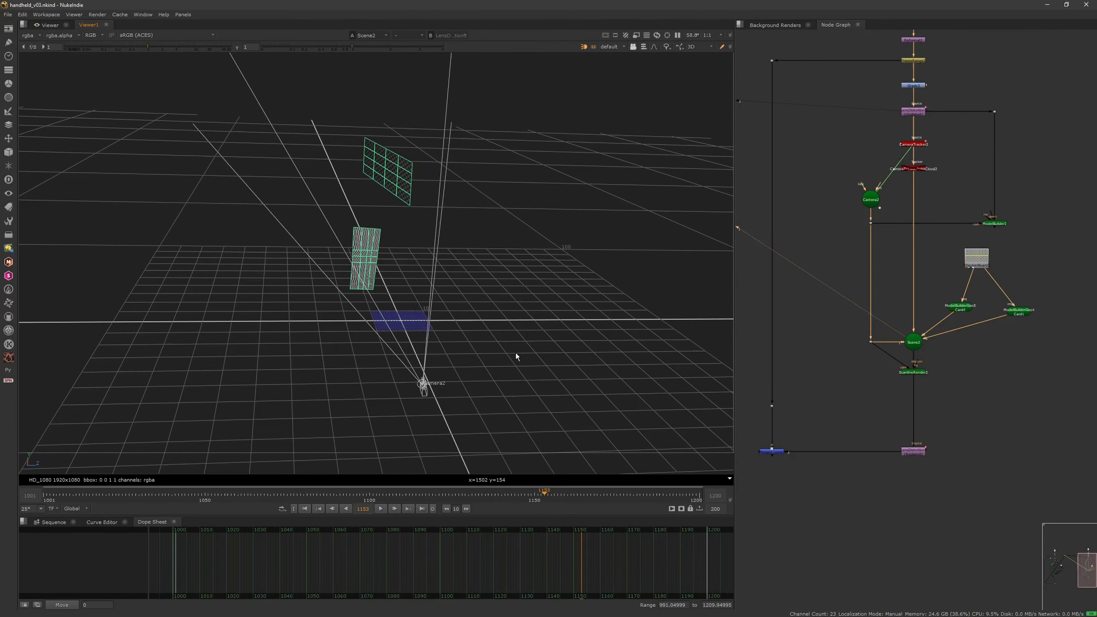
{"action": "scroll", "coordinate": [905, 342], "scroll_direction": "up", "scroll_amount": 5}
{"action": "left_click", "coordinate": [973, 290]}
{"action": "left_click_drag", "start_coordinate": [973, 290], "coordinate": [970, 286]}
{"action": "left_click", "coordinate": [891, 289]}
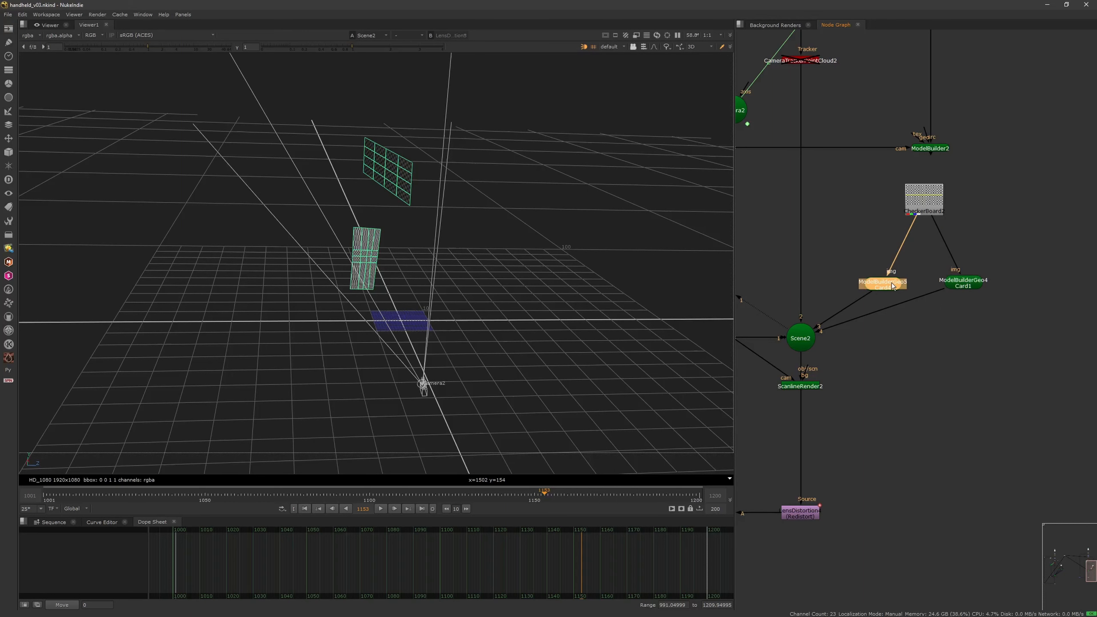
{"action": "left_click_drag", "start_coordinate": [891, 284], "coordinate": [901, 284]}
{"action": "key", "text": "Tab"}
View ScanlineRender2's card render, followed by the Merge2 composite over the plate.
{"action": "left_click", "coordinate": [809, 391]}
{"action": "key", "text": "1"}
{"action": "scroll", "coordinate": [848, 384], "scroll_direction": "down", "scroll_amount": 6}
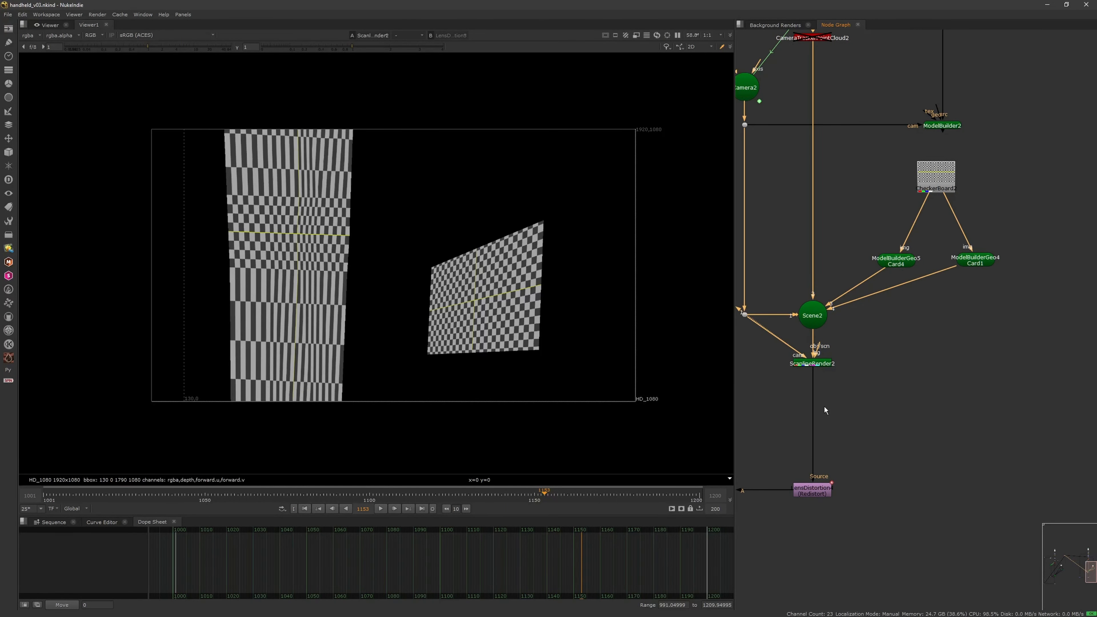
{"action": "left_click_drag", "start_coordinate": [857, 393], "coordinate": [781, 448]}
{"action": "key", "text": "1"}
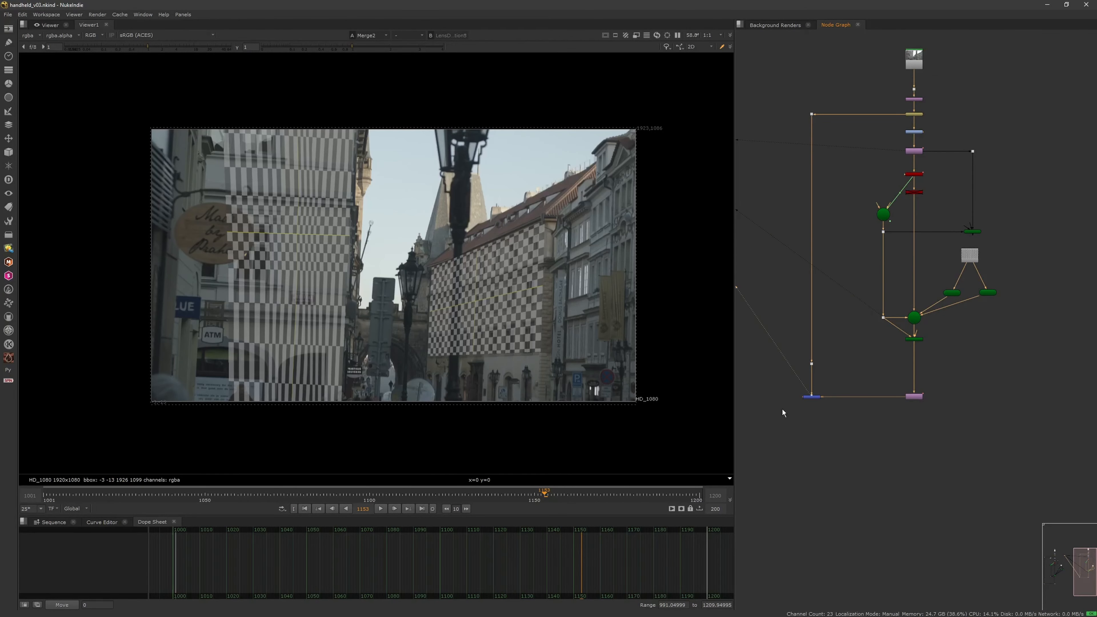
Scrub back to an earlier frame and play the Merge2 composite to check the cards' tracking.
{"action": "left_click", "coordinate": [410, 494]}
{"action": "left_click_drag", "start_coordinate": [410, 495], "coordinate": [323, 494]}
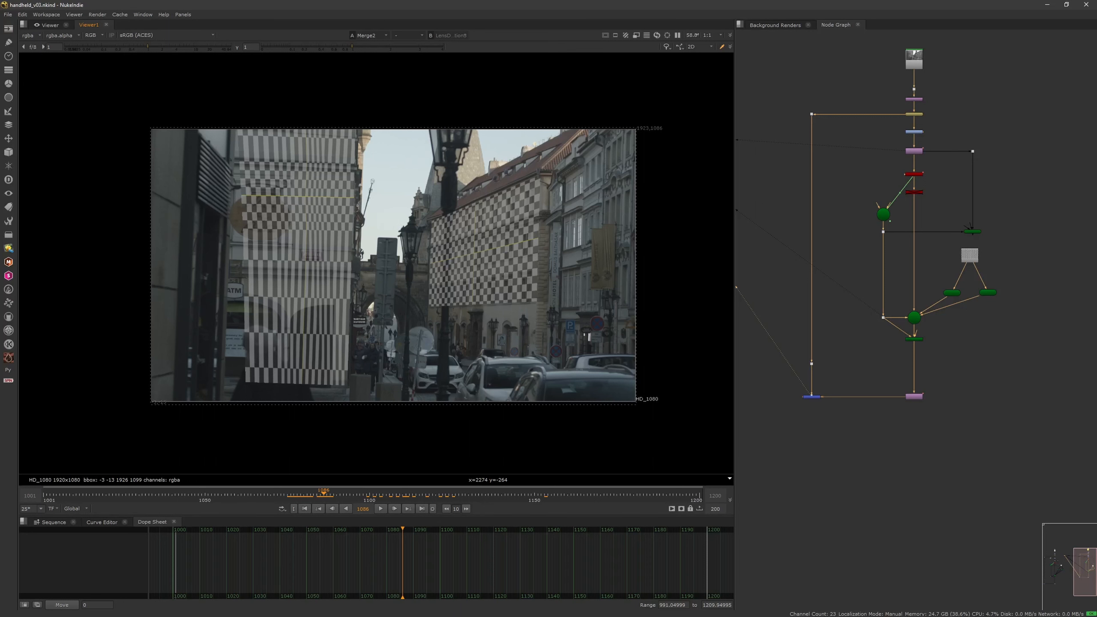
{"action": "left_click", "coordinate": [382, 508]}
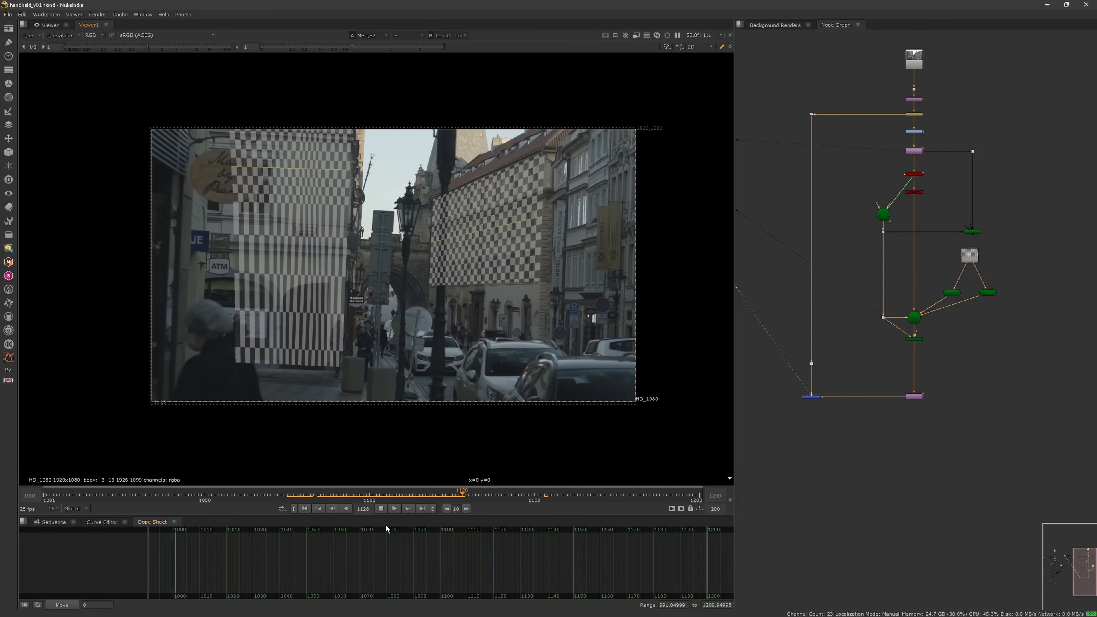